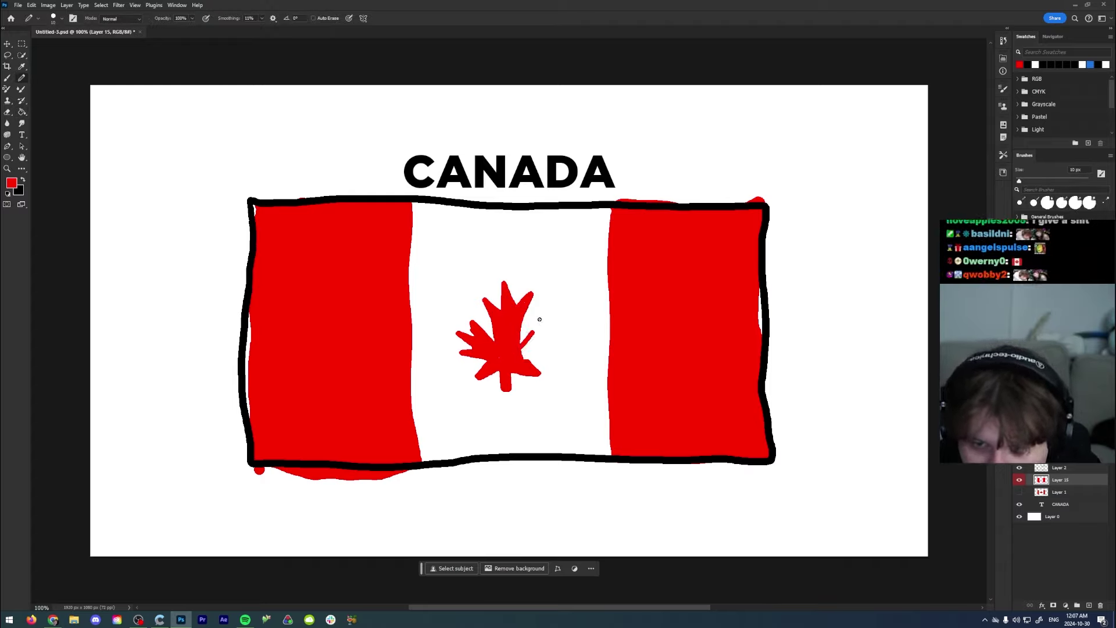
Step: Fill the outlined lobe on the maple leaf's right side with red
key(g)
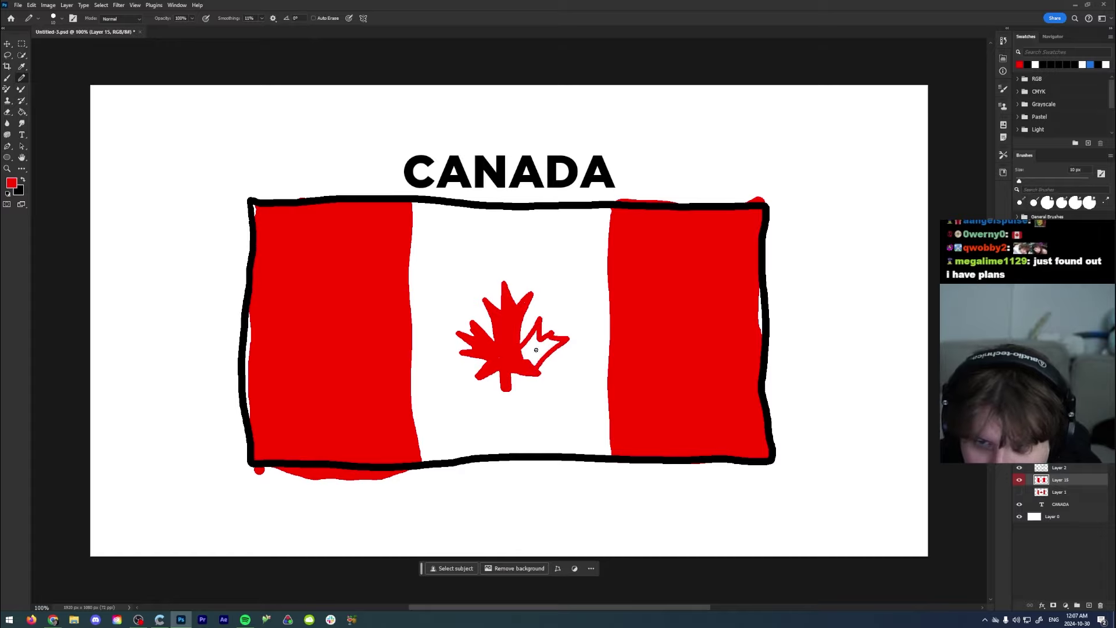
click(544, 347)
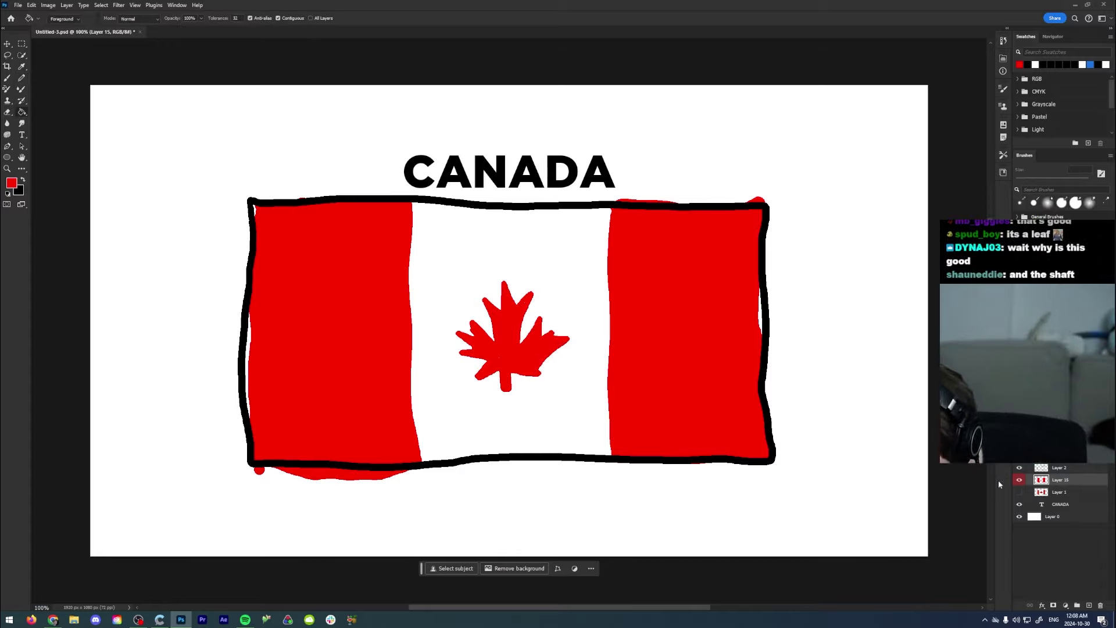
Step: Compare the drawn Canadian flag with the reference flag by switching the visibility of Layer 15 and Layer 1
click(1019, 492)
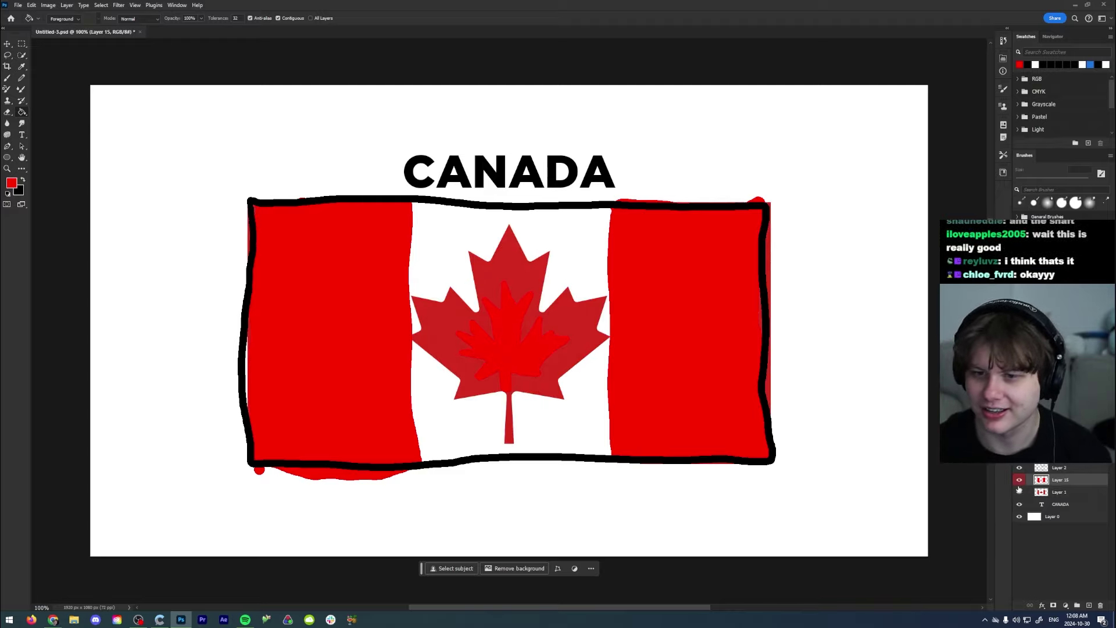
click(1019, 481)
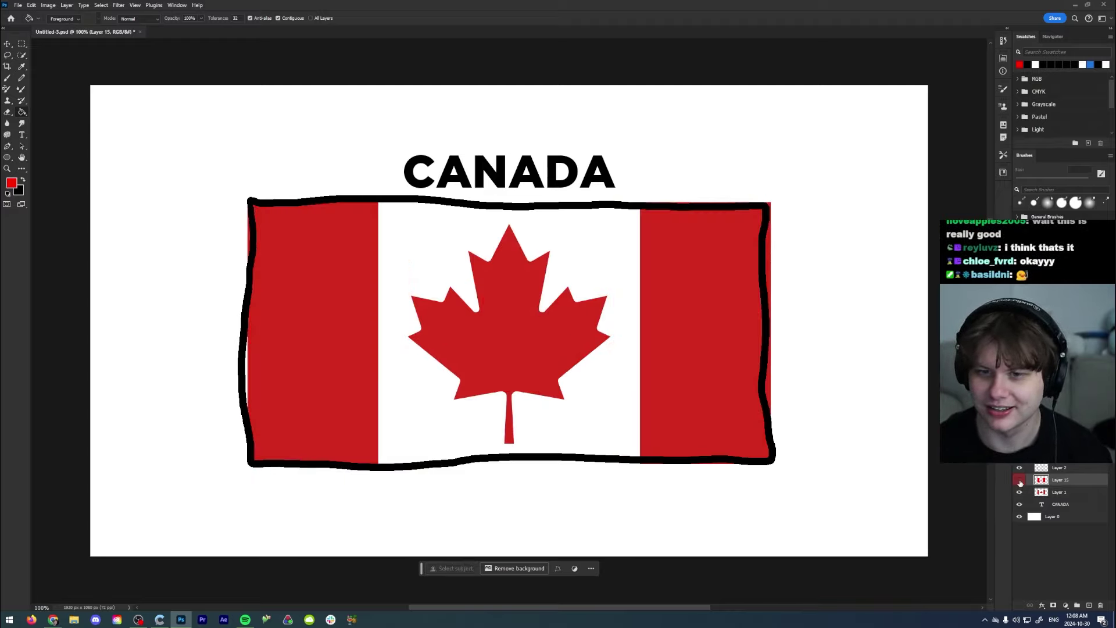
click(1019, 492)
click(1020, 480)
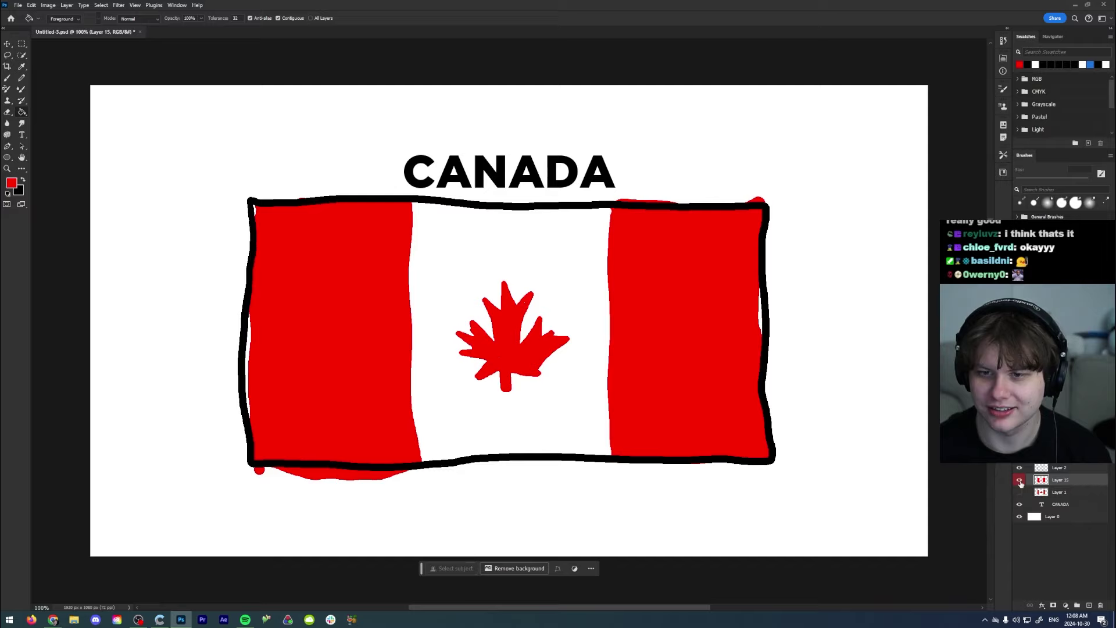
click(1019, 493)
click(1020, 480)
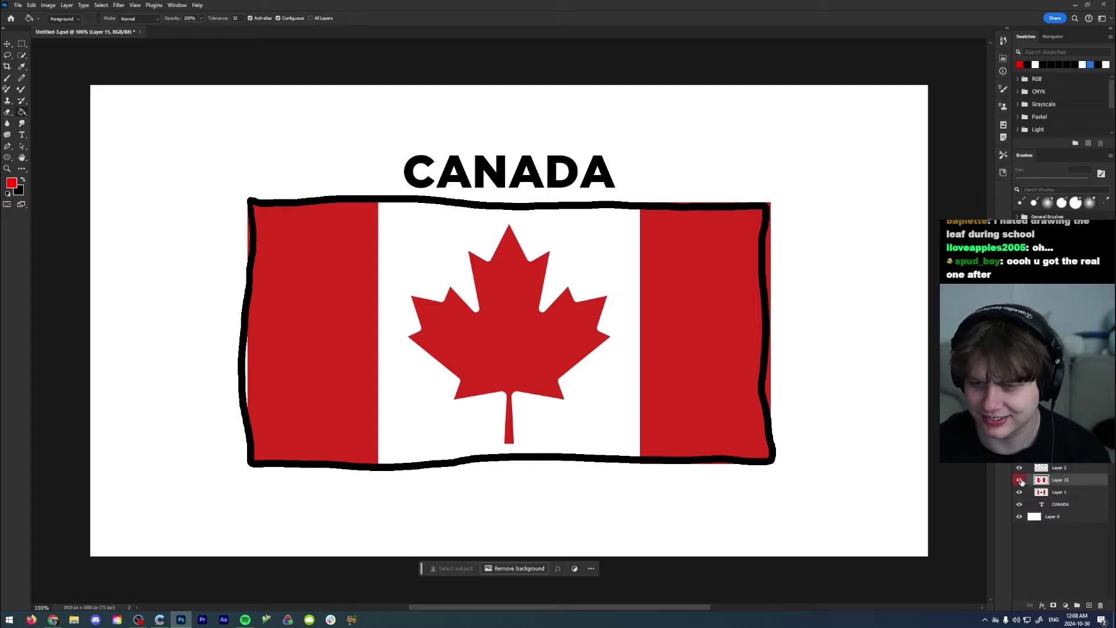
click(1020, 480)
click(1019, 493)
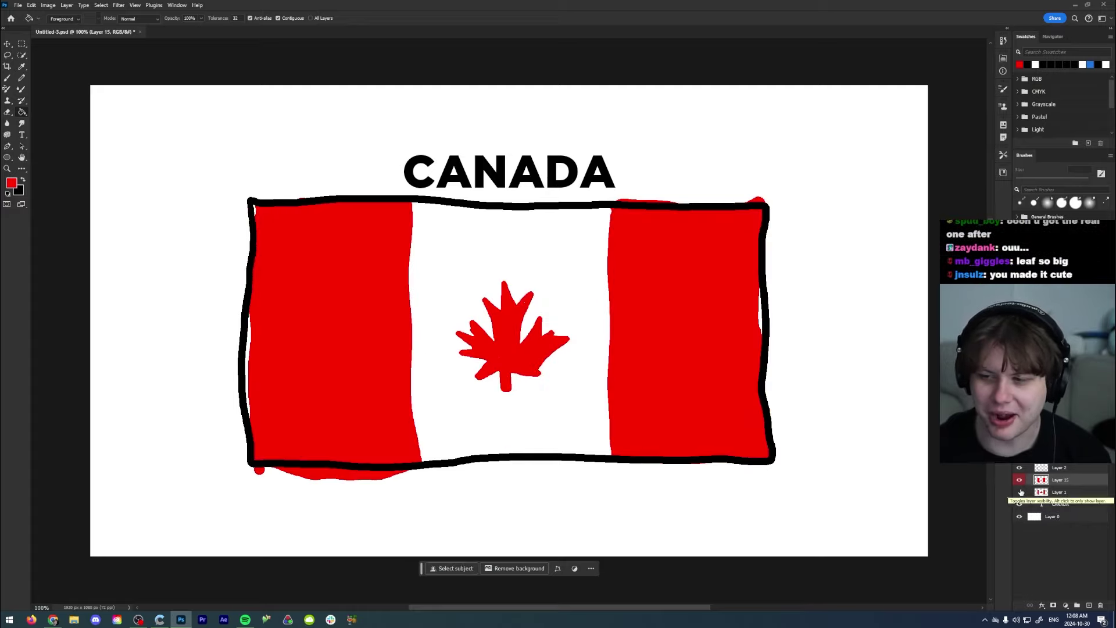
click(1020, 492)
click(1021, 480)
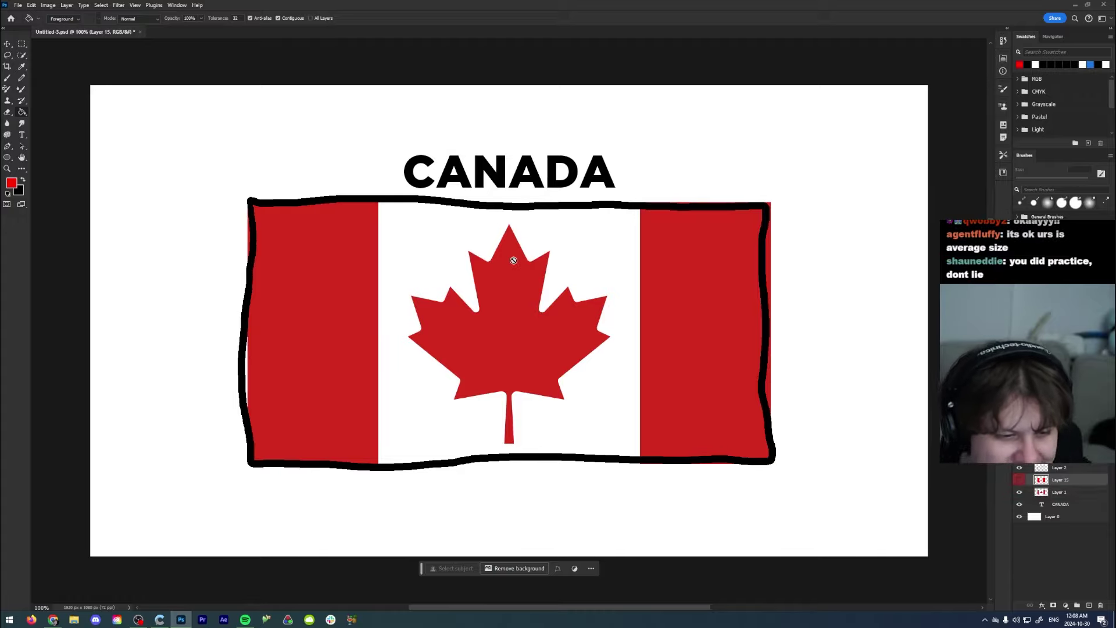
Step: Switch to Chrome, adjust the volume of the Nintendo music video slightly and return to Photoshop
click(53, 619)
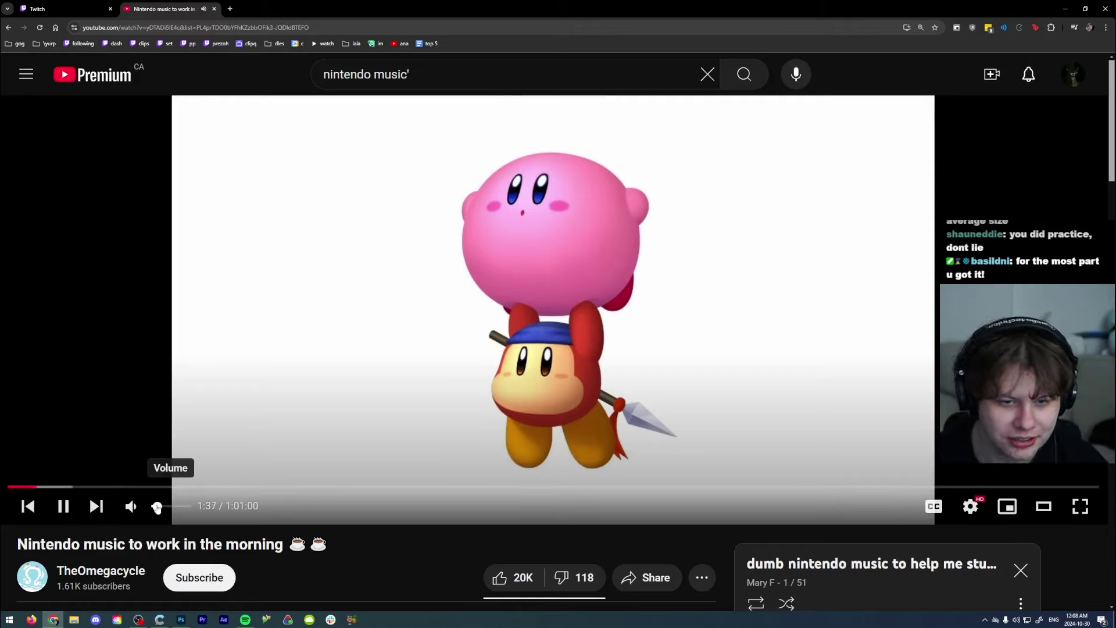
drag(157, 507, 158, 509)
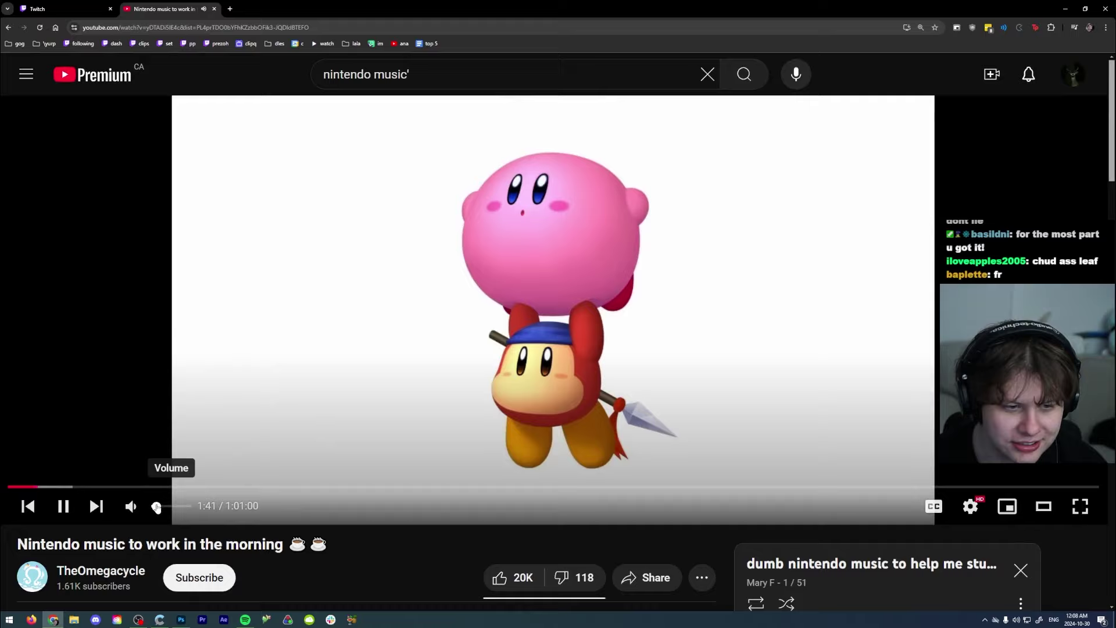
click(1061, 6)
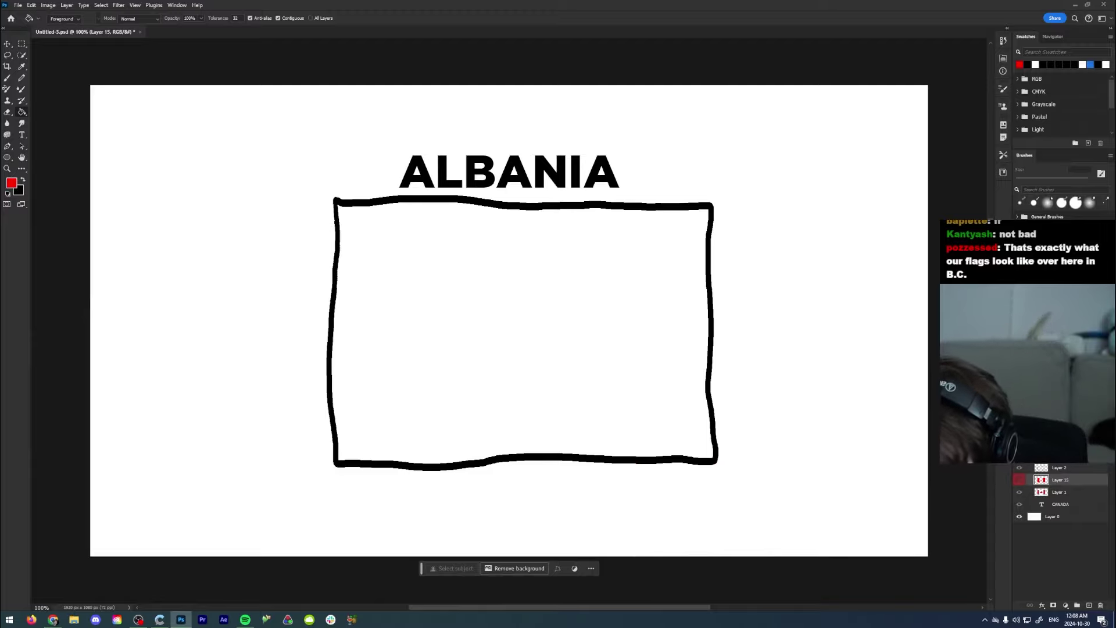
Step: Expand the ALBANIA layer group and move Layer 16 above the flag outline on Layer 2
click(1029, 445)
click(1064, 458)
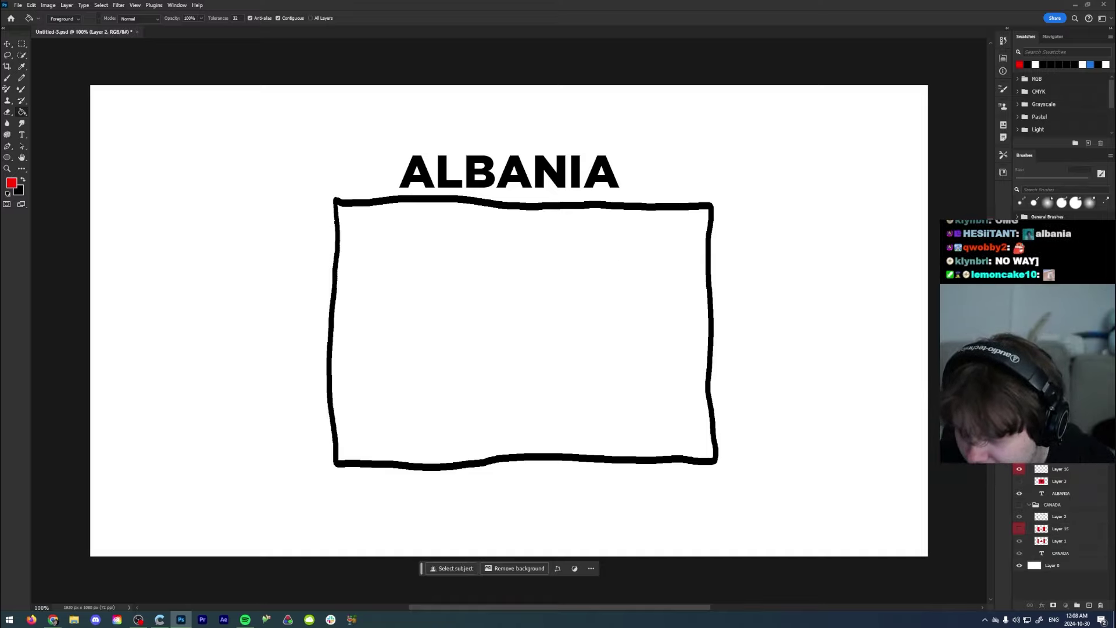
drag(1059, 469, 1059, 451)
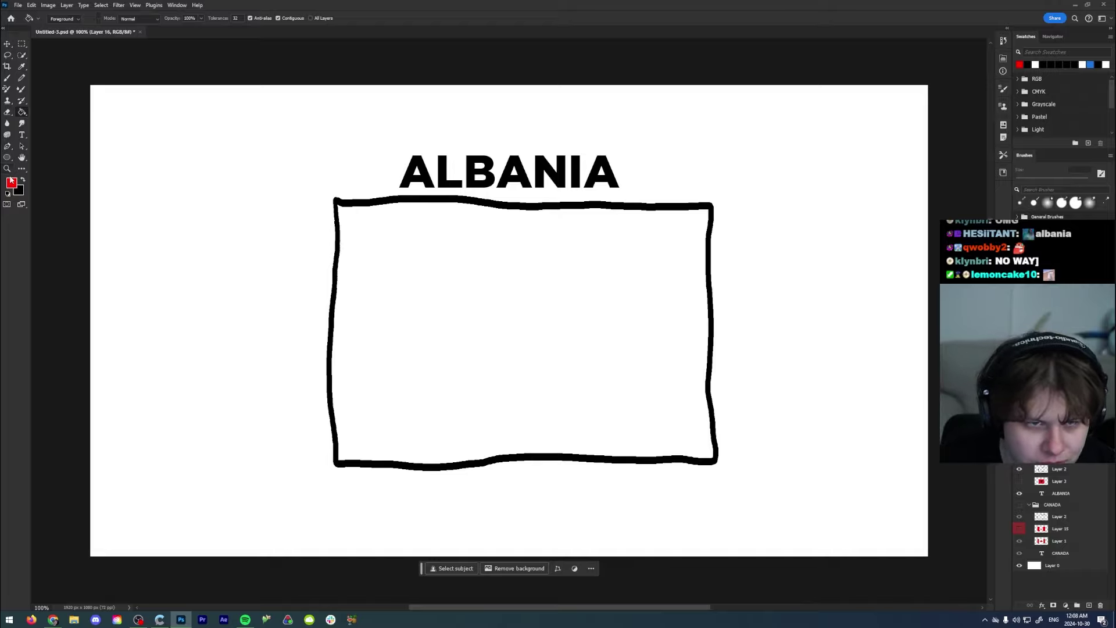
Step: Set the foreground color to a muted dark red
click(11, 182)
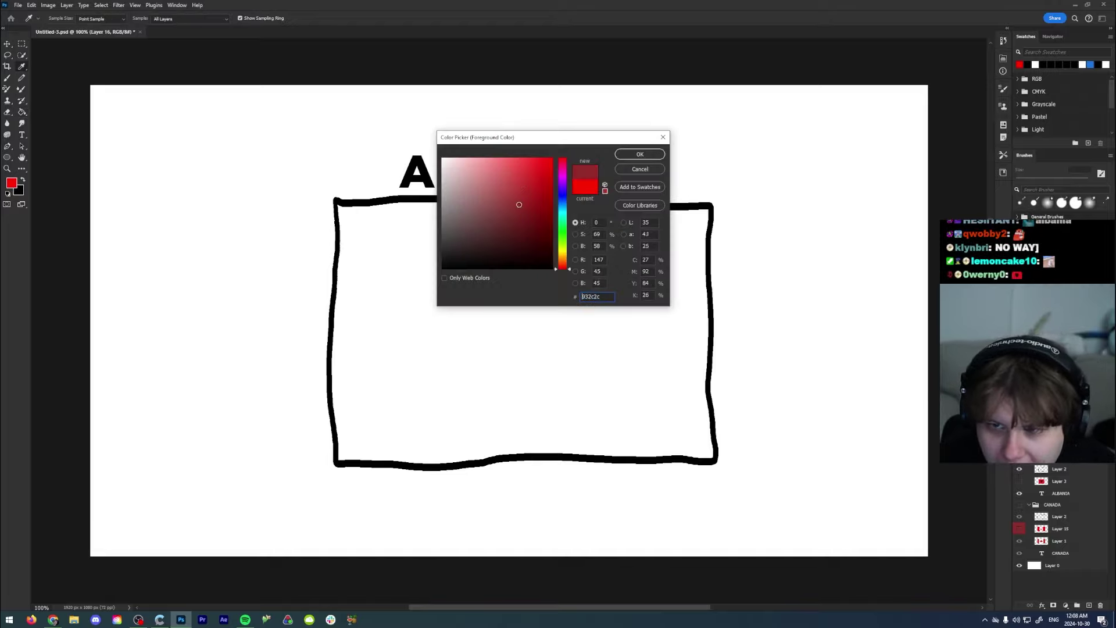
drag(519, 205, 521, 188)
click(625, 155)
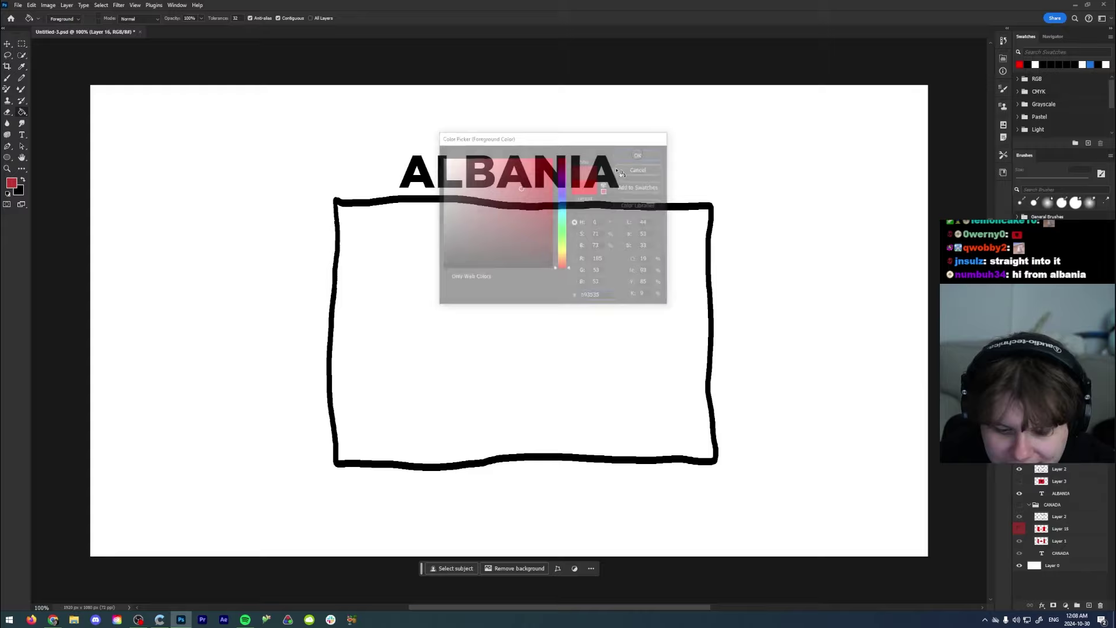
Step: Fill the inside of the Albania flag outline with the muted red on Layer 2
click(514, 301)
key(ctrl+z)
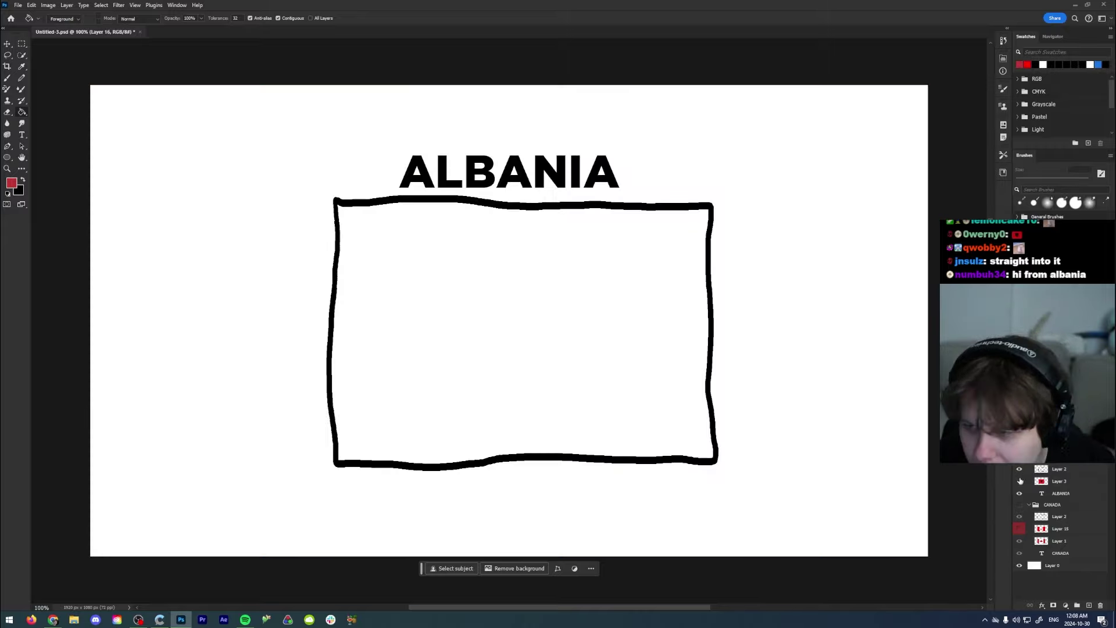
click(1093, 468)
click(616, 324)
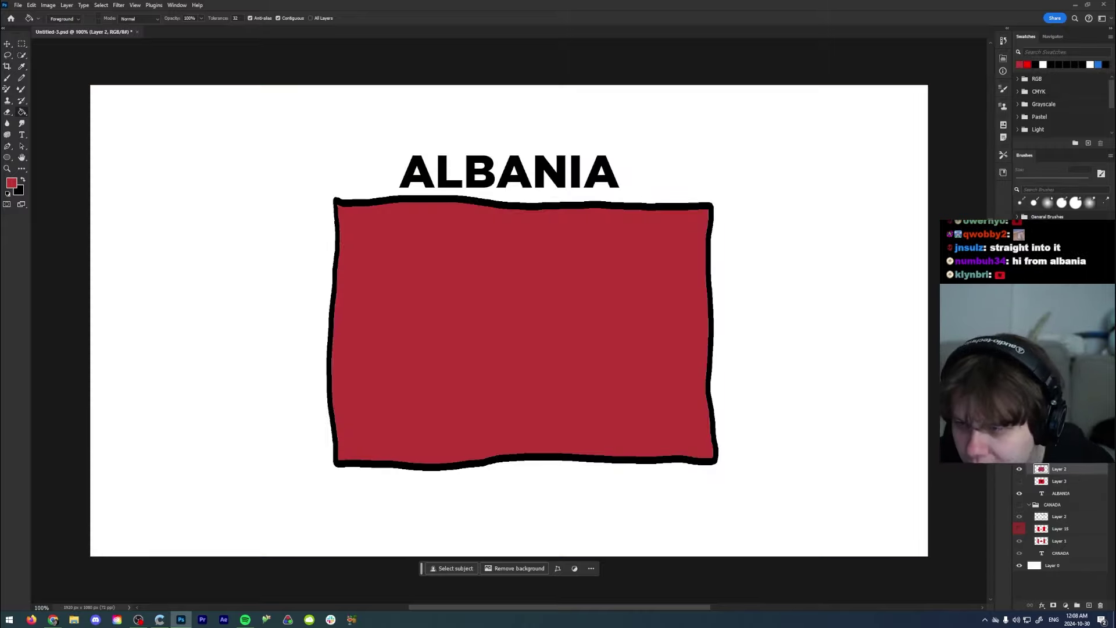
Step: On Layer 16, sketch the emblem in the flag's center with a black 10 px pencil as two joined, curly-tailed figures with a small separate blob
click(1069, 457)
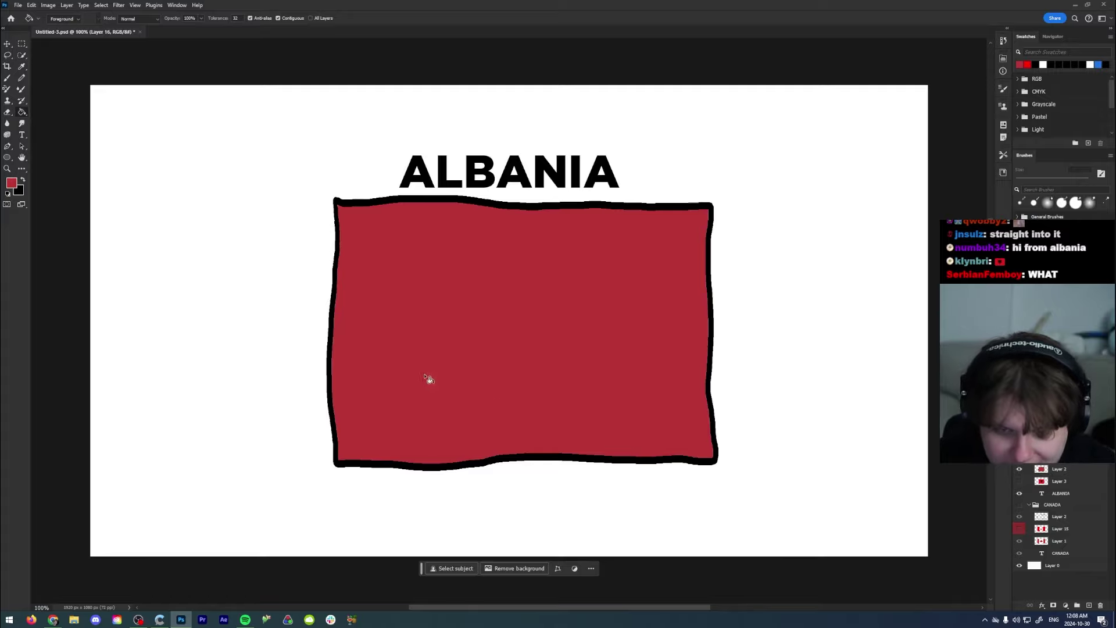
key(b)
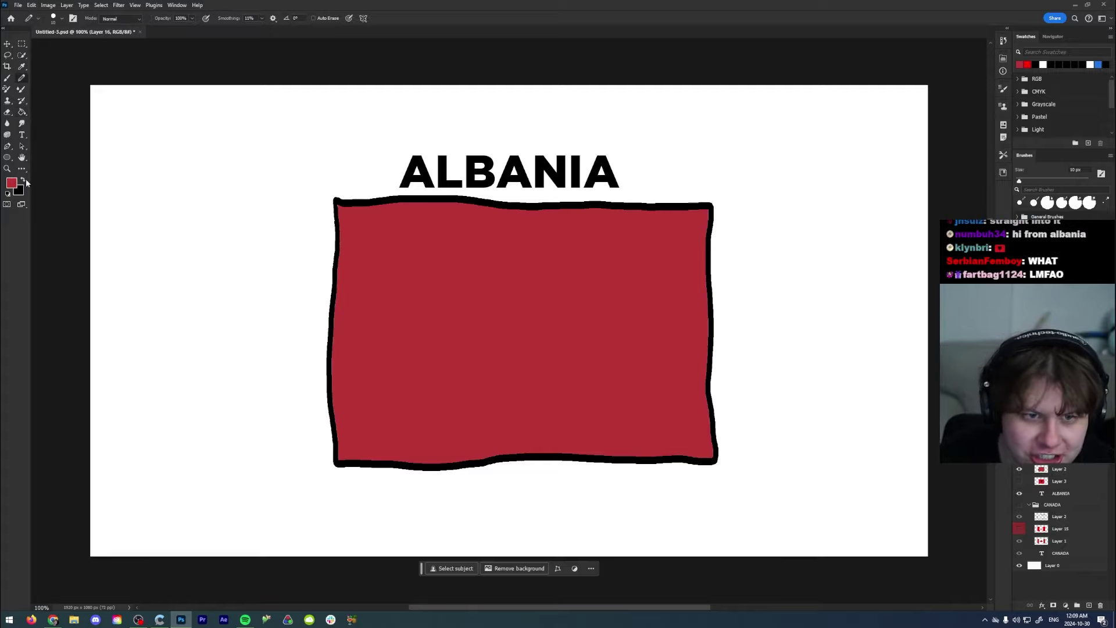
key(x)
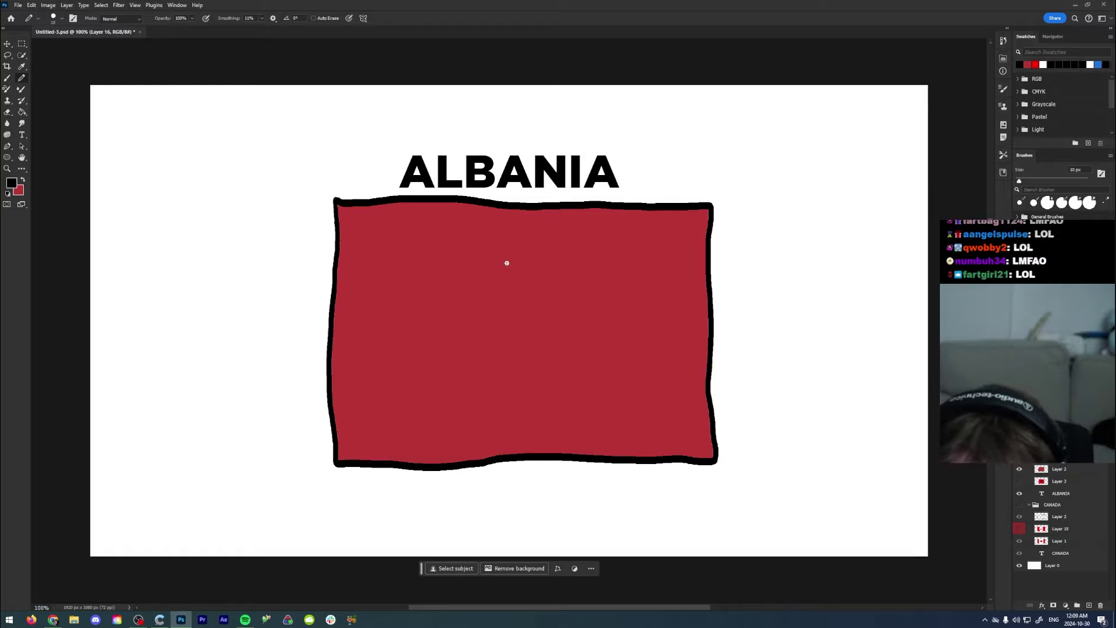
drag(507, 263, 494, 243)
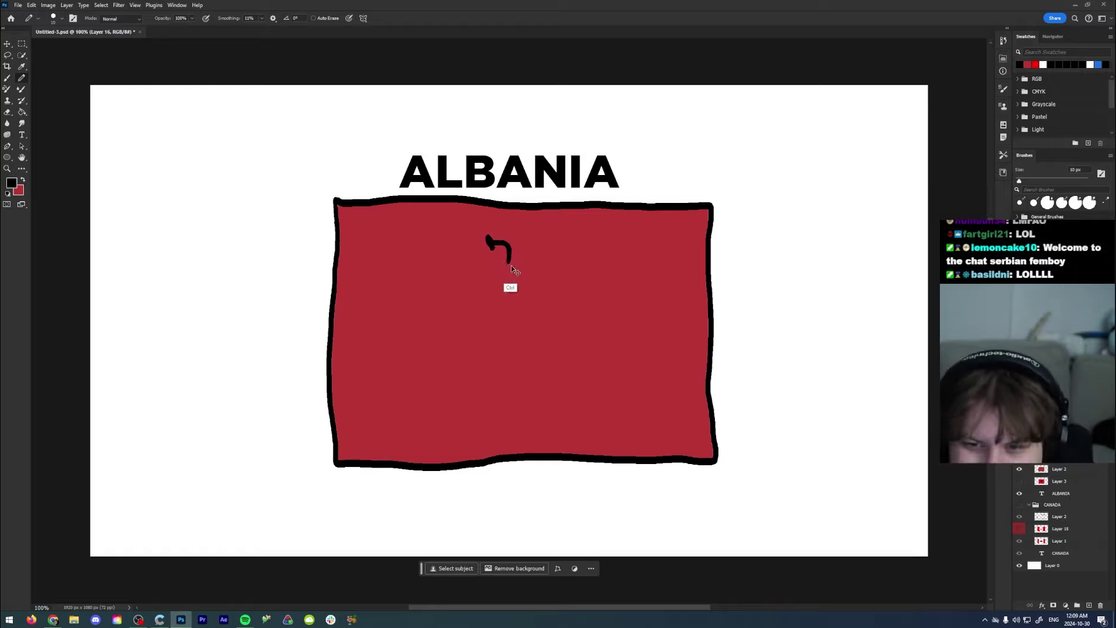
key(ctrl+z)
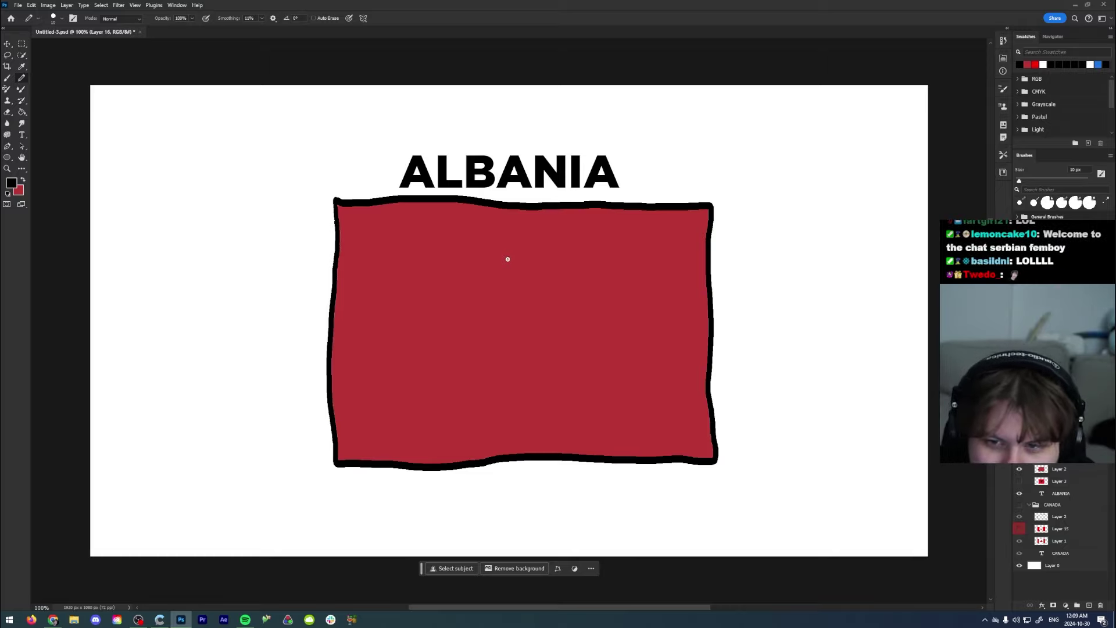
mouse_move(509, 263)
mouse_down()
mouse_move(480, 238)
mouse_move(478, 263)
mouse_move(445, 270)
mouse_move(496, 296)
mouse_up()
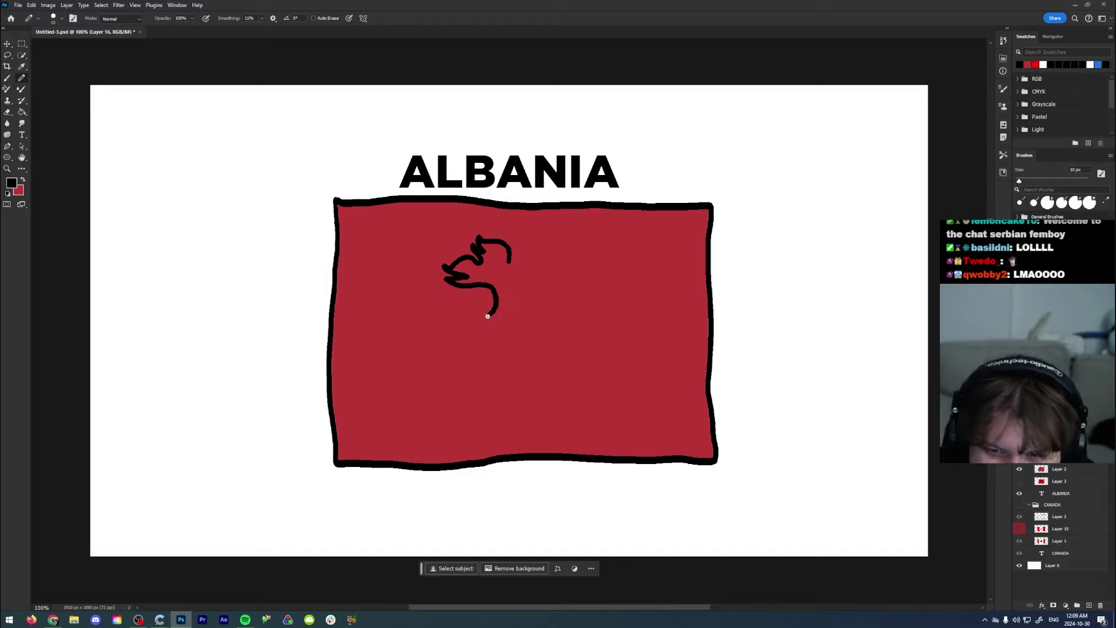
mouse_move(483, 364)
mouse_down()
mouse_move(511, 394)
mouse_move(503, 414)
mouse_move(481, 406)
mouse_move(494, 396)
mouse_move(485, 389)
mouse_move(489, 420)
mouse_up()
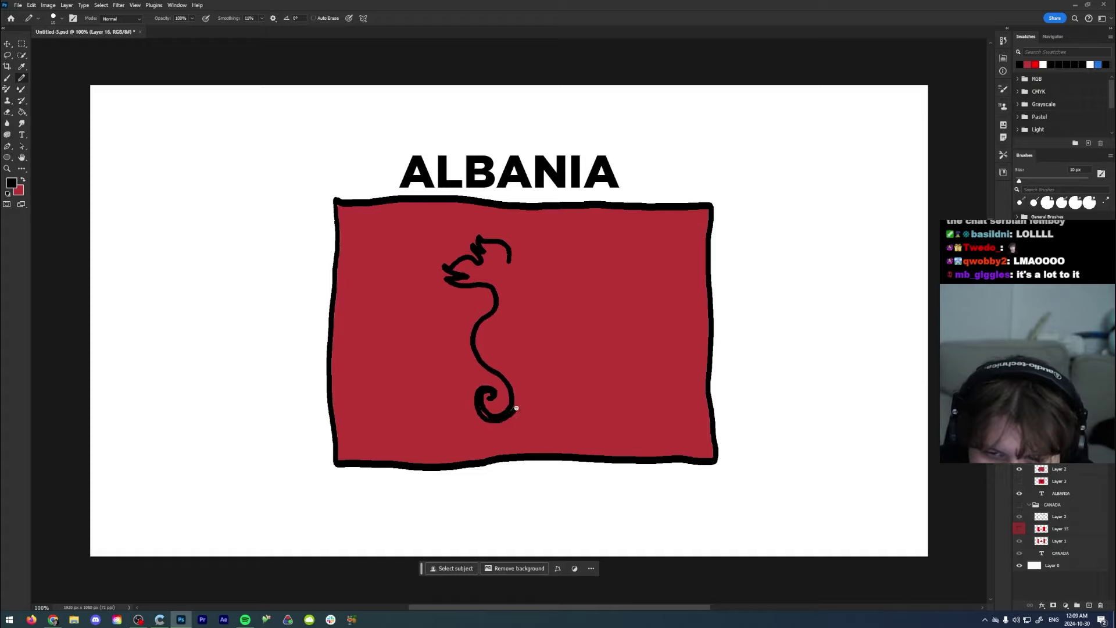
drag(517, 344, 509, 273)
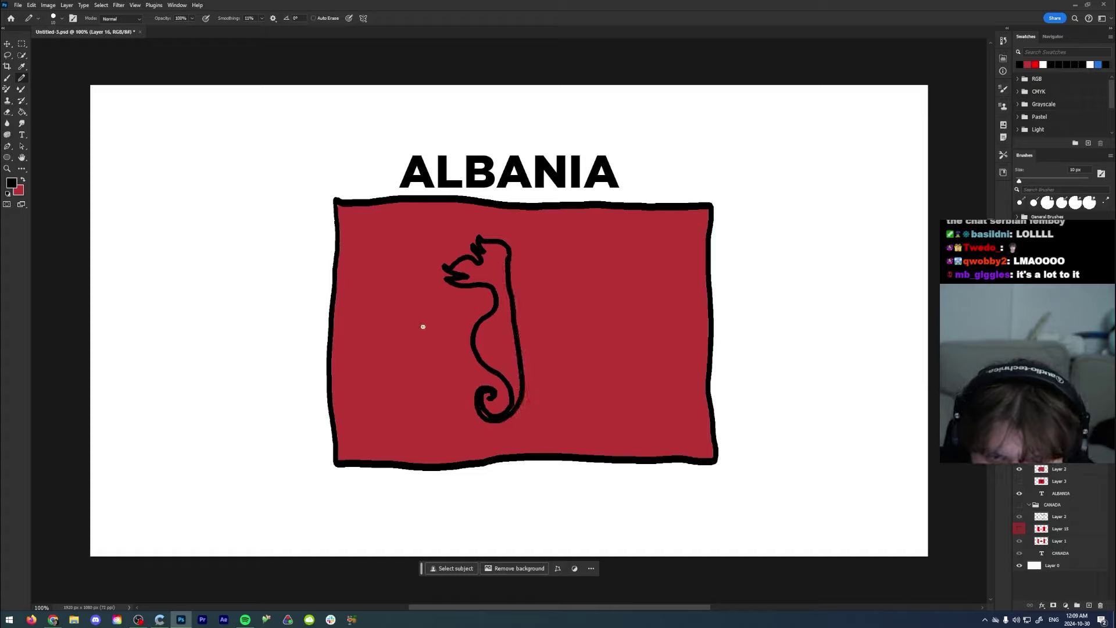
mouse_move(466, 302)
mouse_down()
mouse_move(461, 324)
mouse_move(528, 258)
mouse_move(544, 257)
mouse_move(530, 304)
mouse_move(557, 341)
mouse_move(530, 394)
mouse_move(555, 412)
mouse_move(564, 392)
mouse_move(547, 389)
mouse_move(560, 386)
mouse_move(568, 403)
mouse_move(544, 421)
mouse_move(525, 398)
mouse_move(530, 389)
mouse_move(536, 414)
mouse_move(560, 414)
mouse_move(543, 418)
mouse_move(531, 403)
mouse_move(559, 412)
mouse_up()
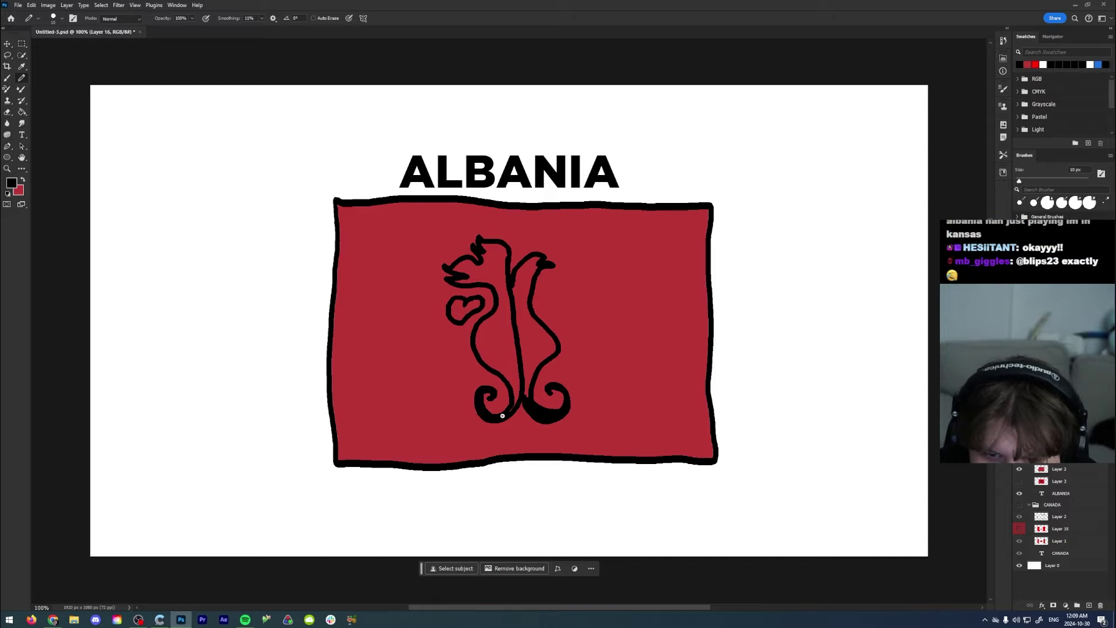
Step: Fill the emblem's two bodies and the small blob beside them with black
key(g)
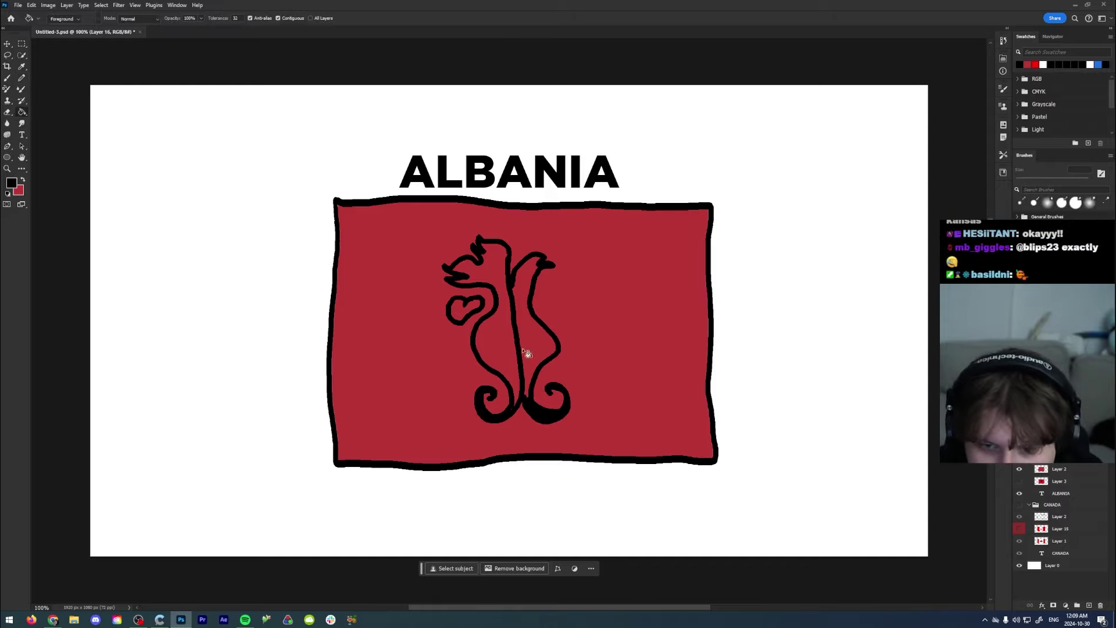
click(509, 349)
click(528, 343)
click(464, 316)
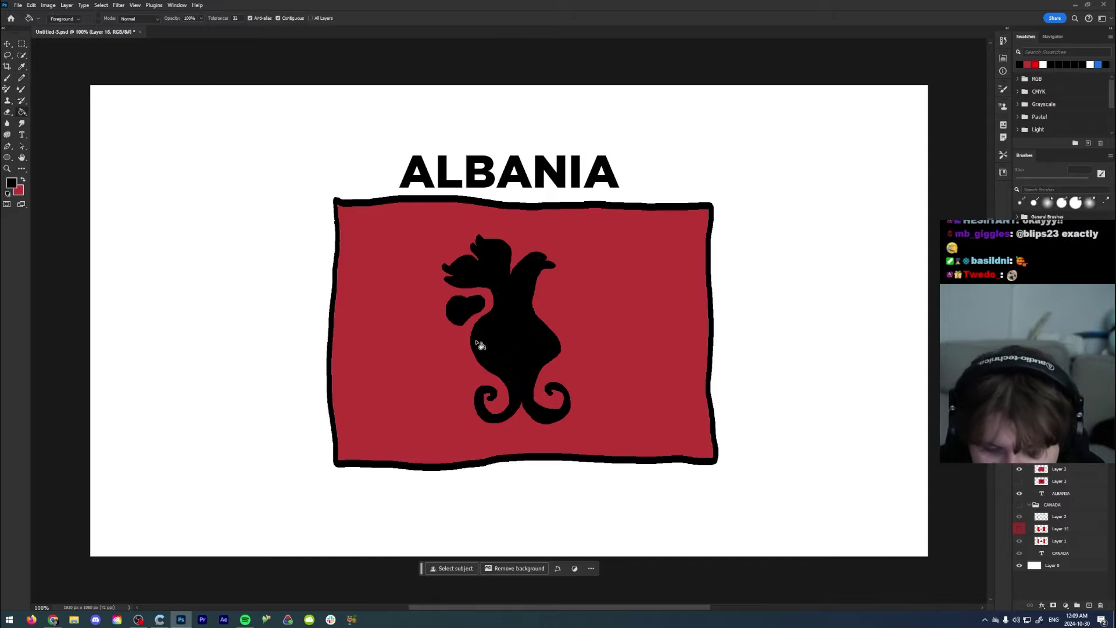
Step: Pencil two small black marks around the emblem's right head, one above it and one below
key(b)
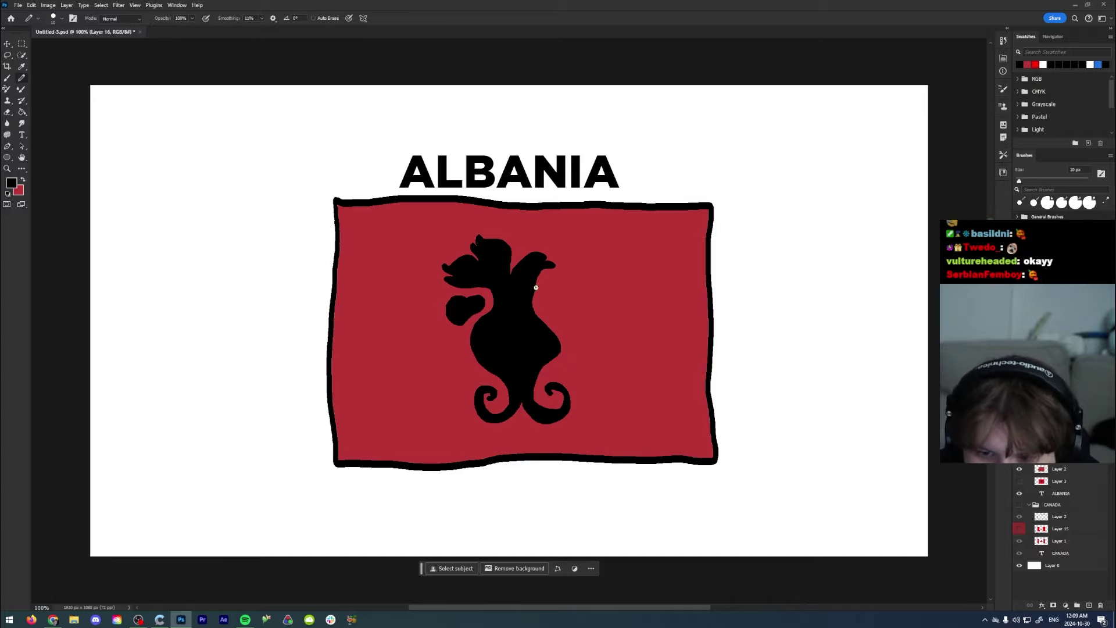
mouse_move(522, 245)
mouse_down()
mouse_move(532, 236)
mouse_move(520, 247)
mouse_up()
drag(546, 293, 562, 290)
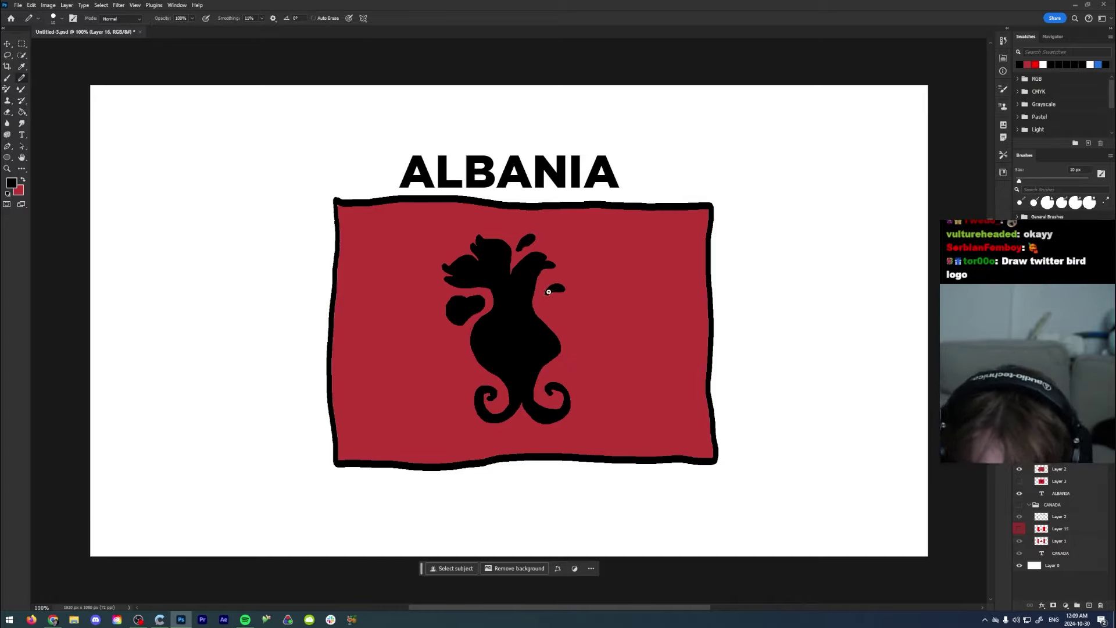
Step: Move the reference flag on Layer 3 above the drawing and toggle its visibility to compare both versions of the Albanian flag
click(1065, 486)
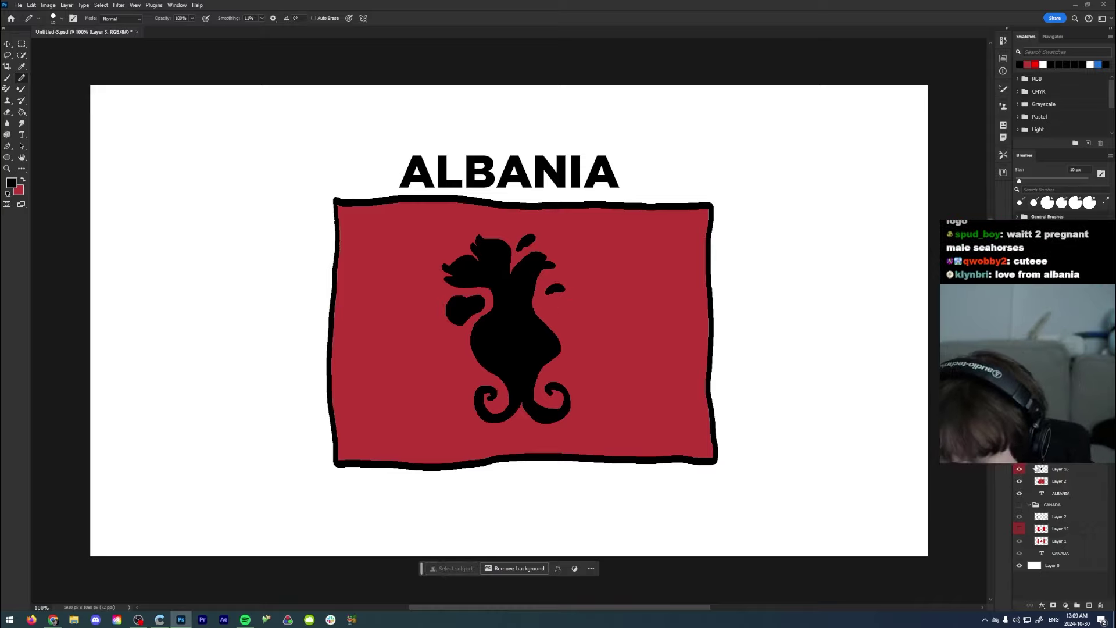
click(1020, 461)
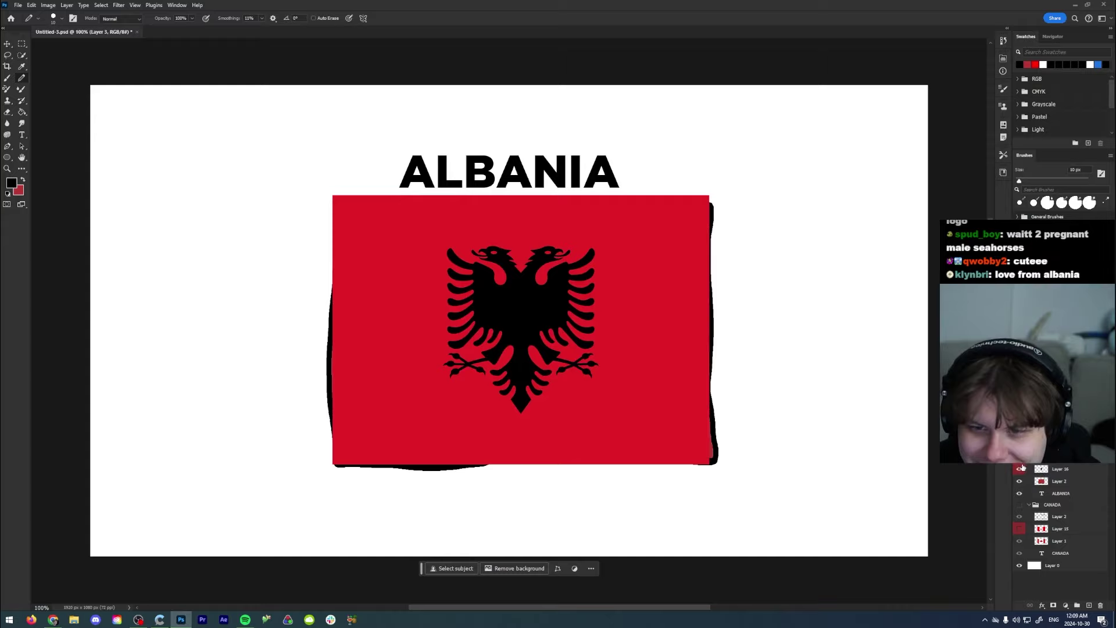
click(1020, 457)
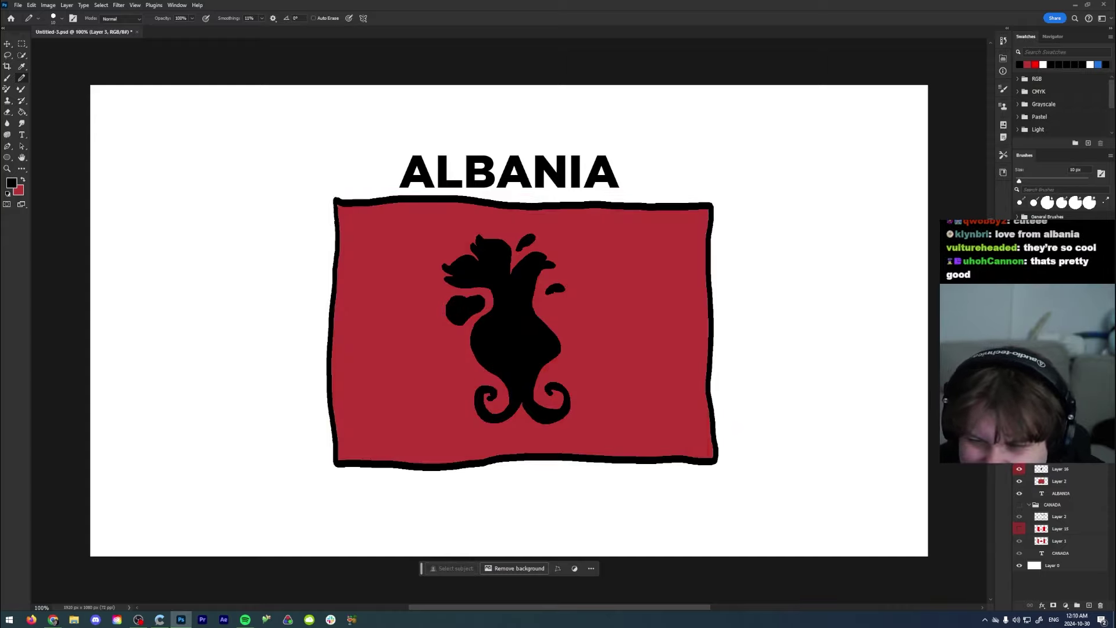
click(1019, 457)
click(1021, 461)
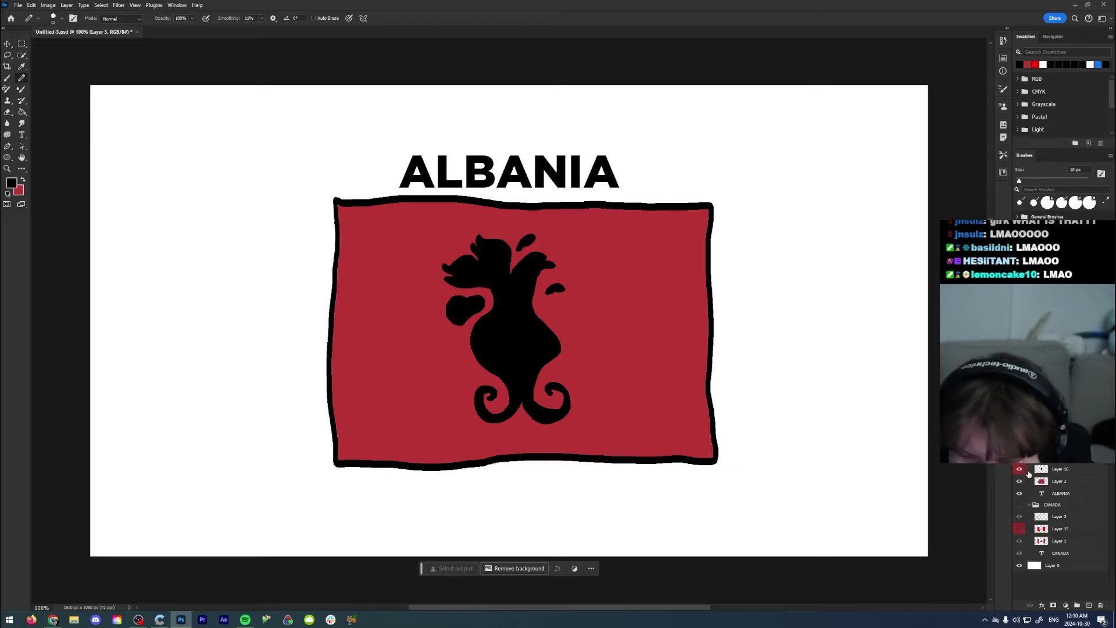
click(1021, 463)
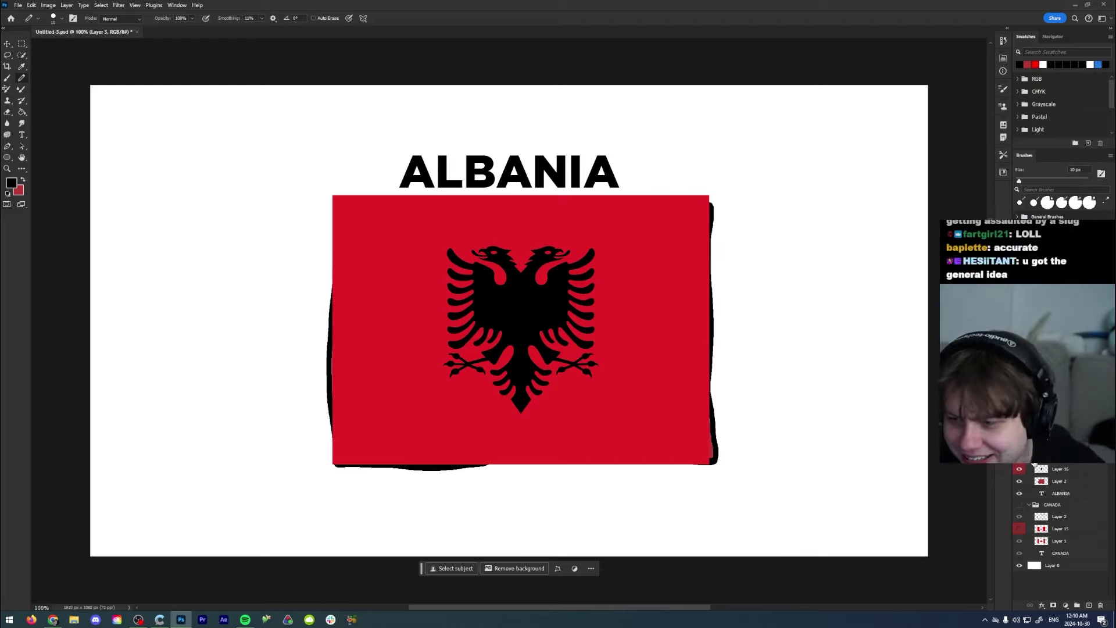
Step: Hide the Albania group, show the Estonia group instead and select the outline on its Layer 2
click(1019, 468)
click(1019, 469)
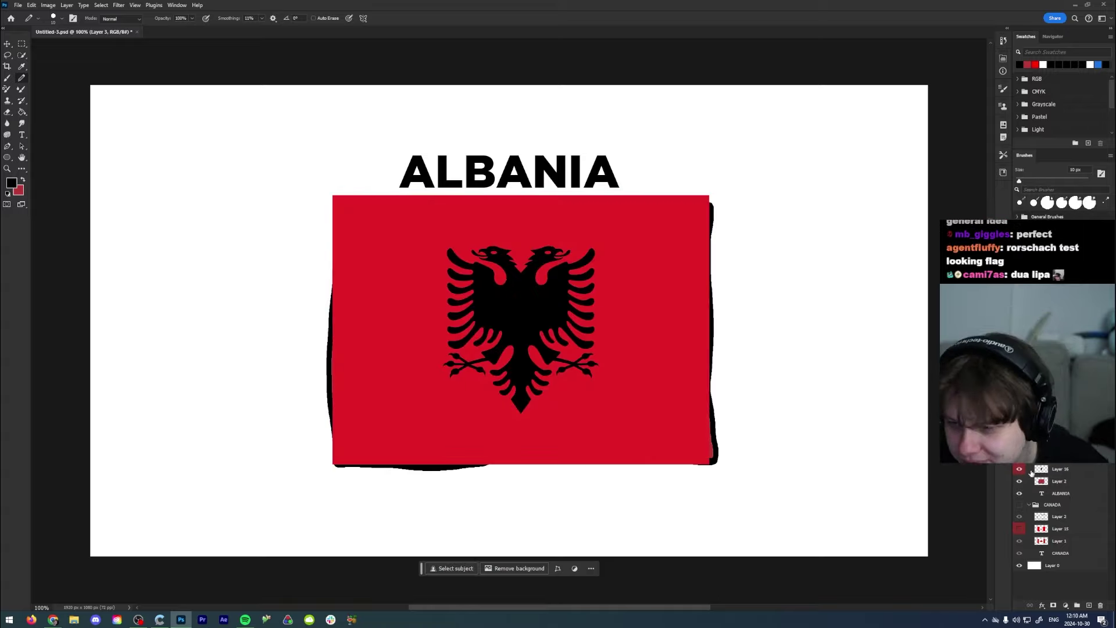
click(1019, 445)
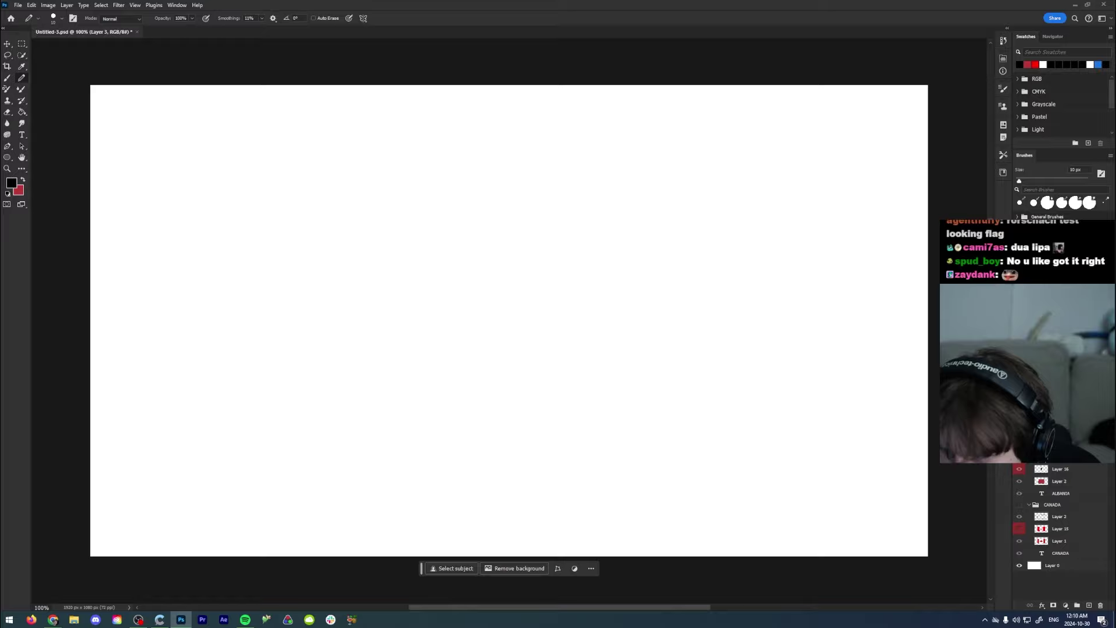
click(1019, 433)
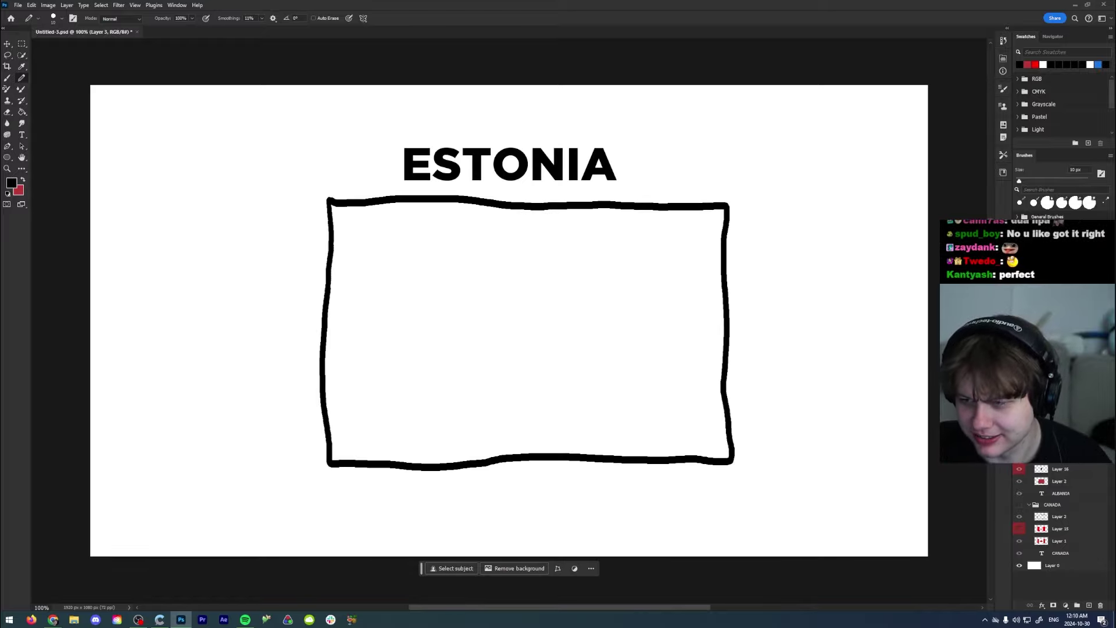
click(1029, 432)
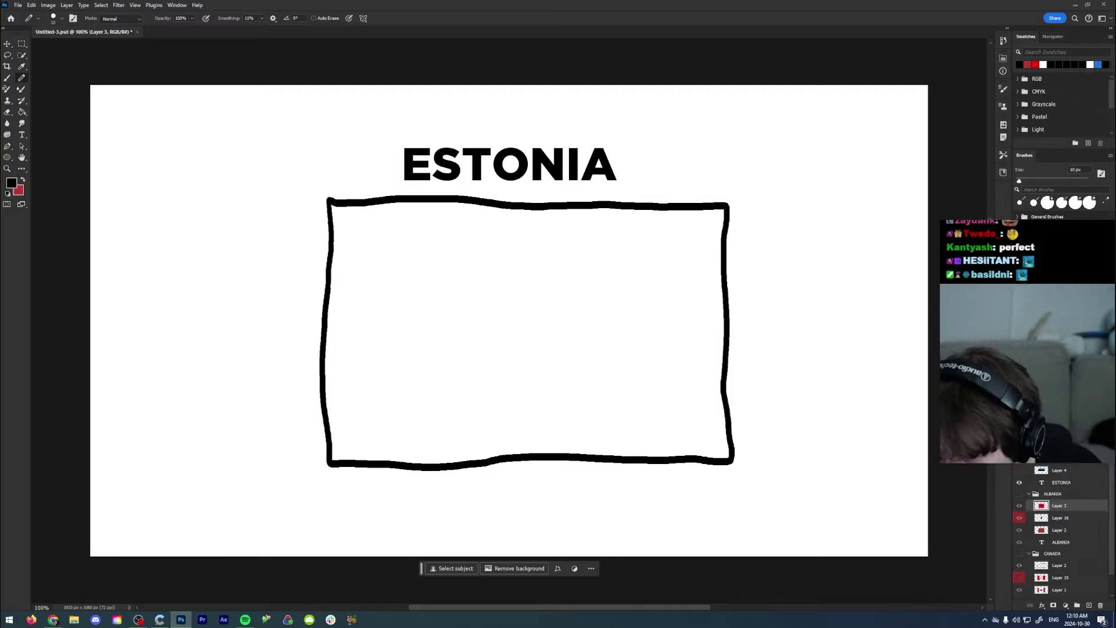
click(1059, 445)
click(1073, 457)
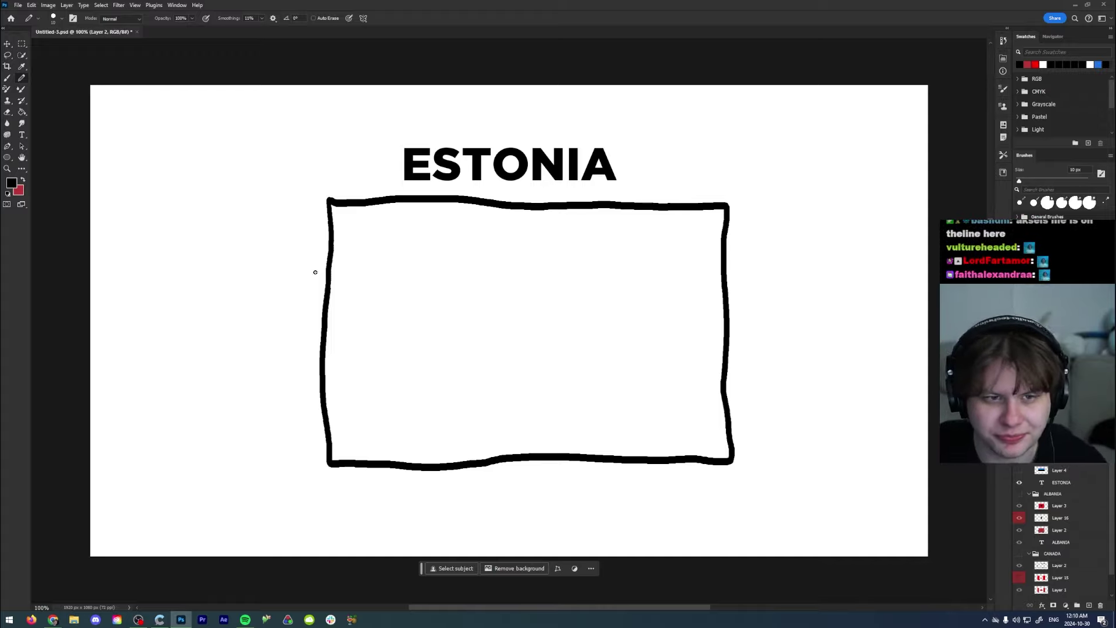
click(1059, 457)
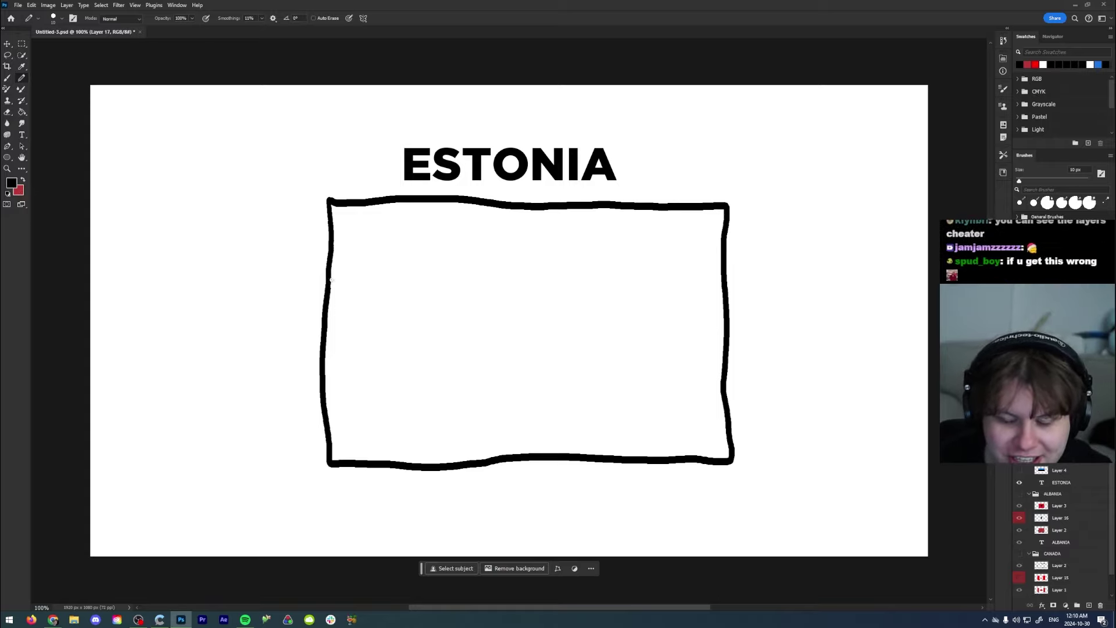
drag(330, 282, 678, 277)
key(ctrl+z)
click(1065, 462)
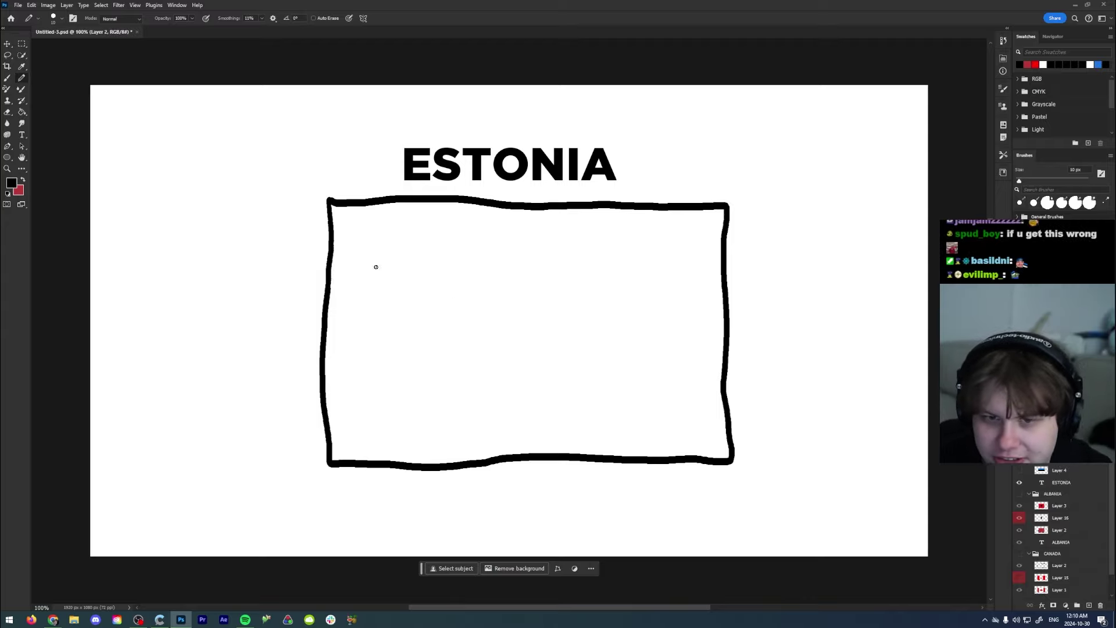
Step: Pencil two black horizontal lines across the outline to divide it into three stripes and fill the middle stripe with black
mouse_move(329, 284)
mouse_down()
mouse_move(602, 290)
mouse_move(724, 279)
mouse_up()
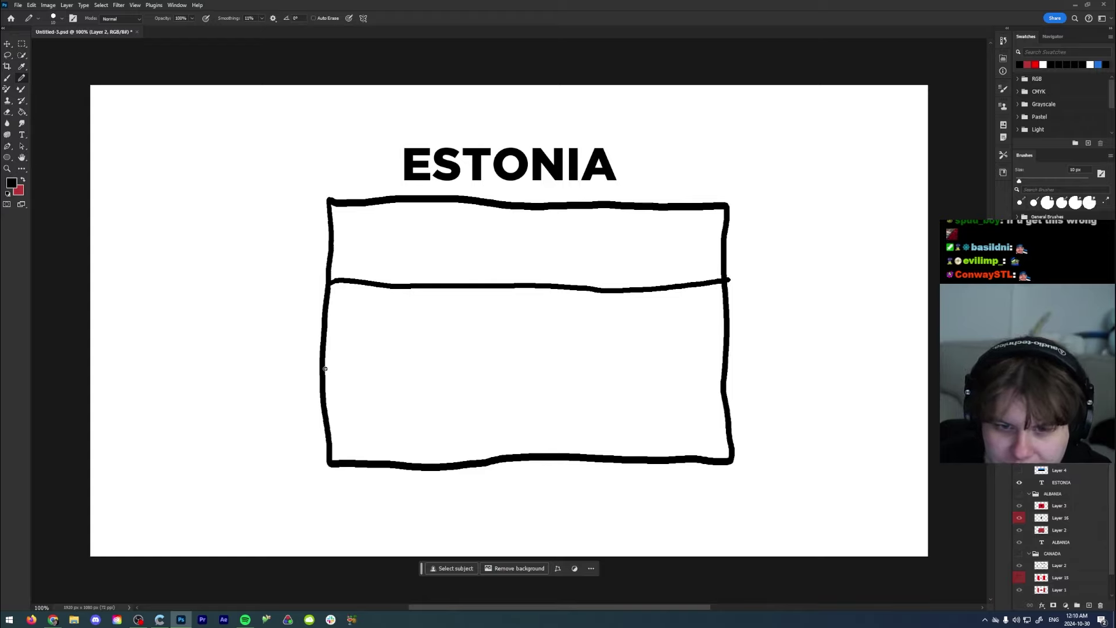
drag(323, 367, 716, 369)
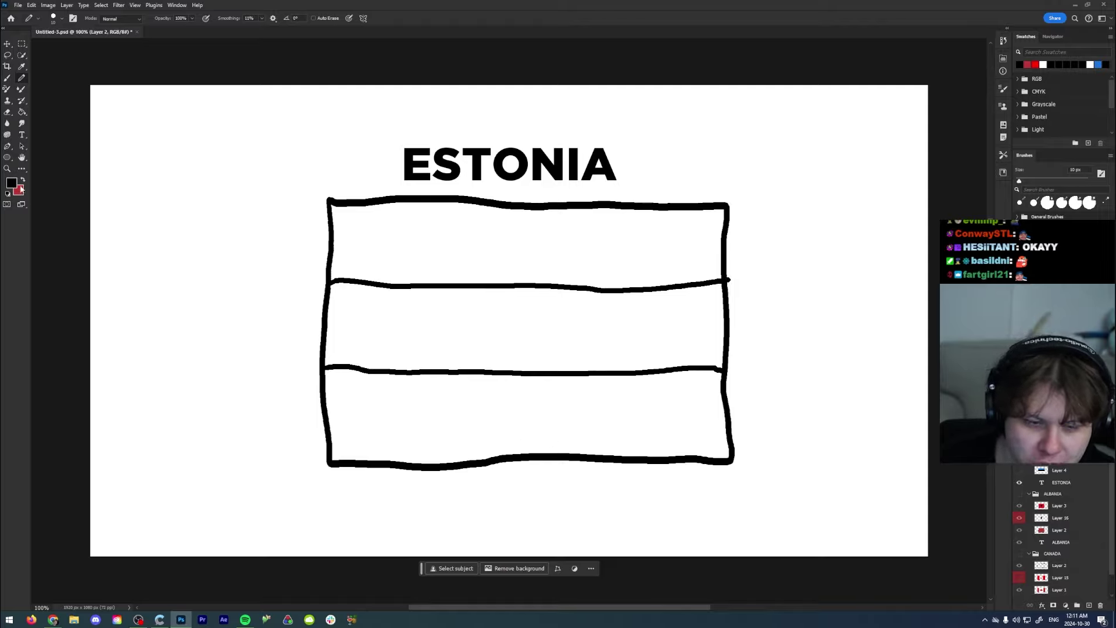
key(g)
click(522, 316)
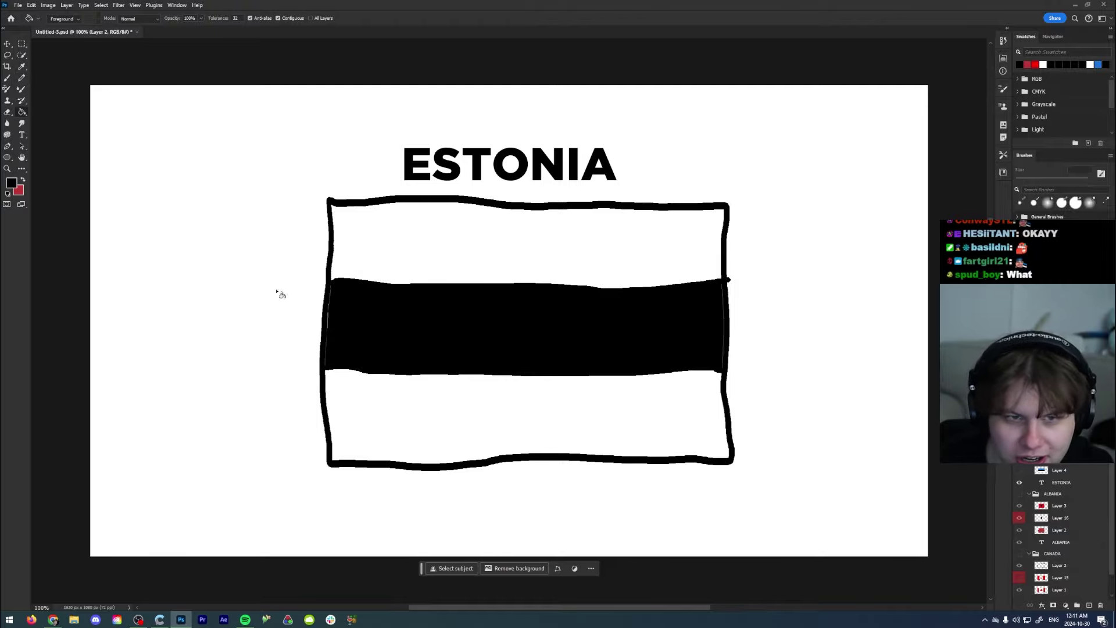
Step: Choose a deep blue foreground color, about #1f1fcd, and fill the flag's upper stripe with it
click(15, 183)
click(524, 186)
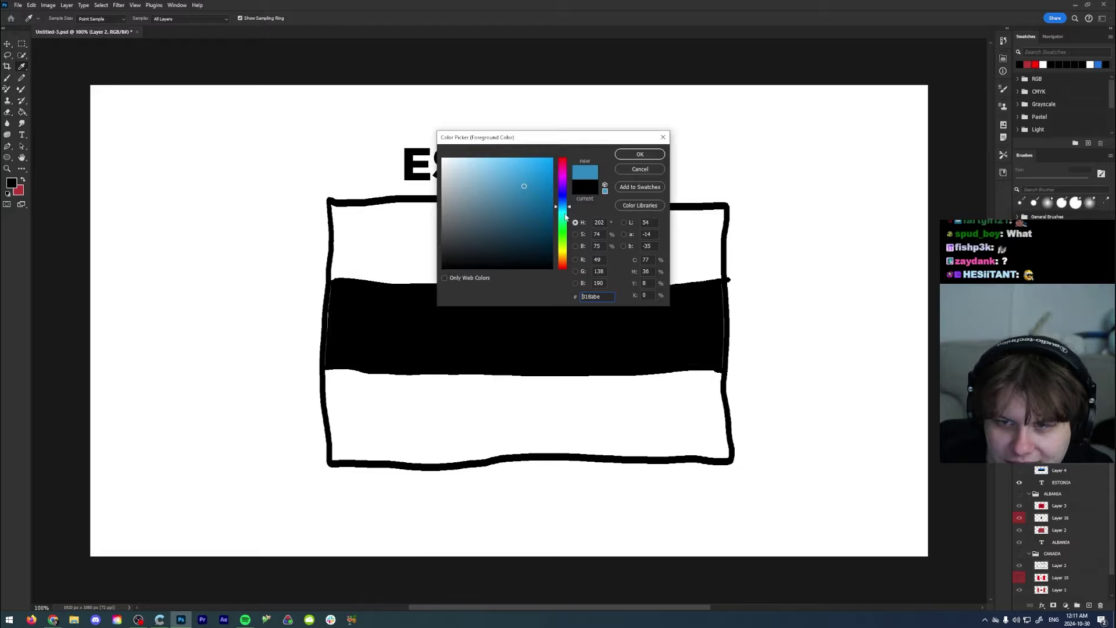
drag(563, 217, 557, 205)
text(4066c5)
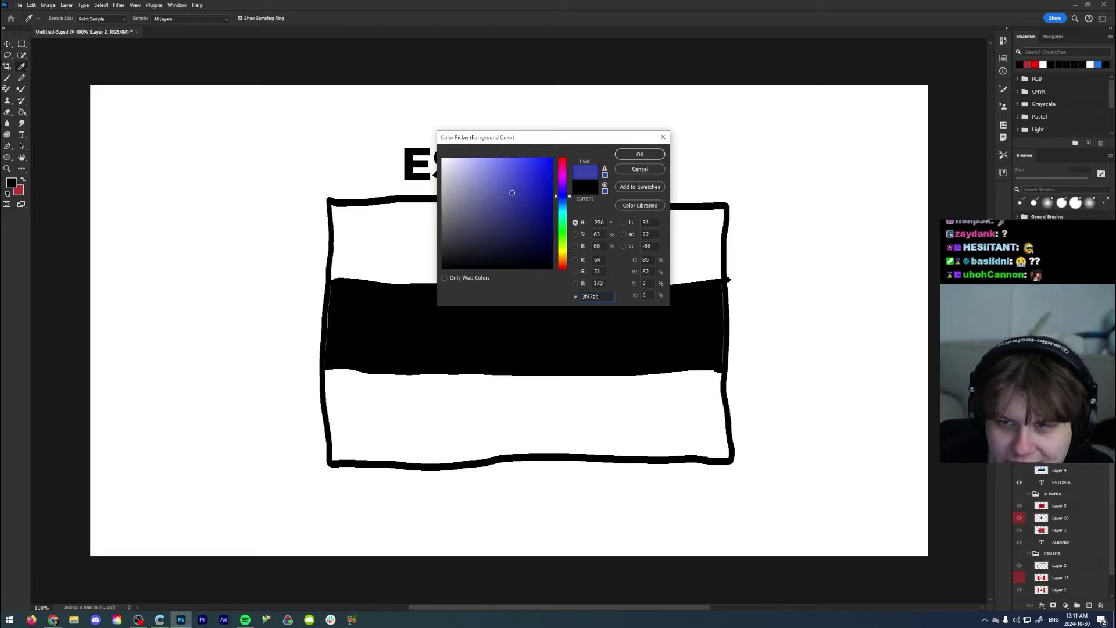
text(2323da)
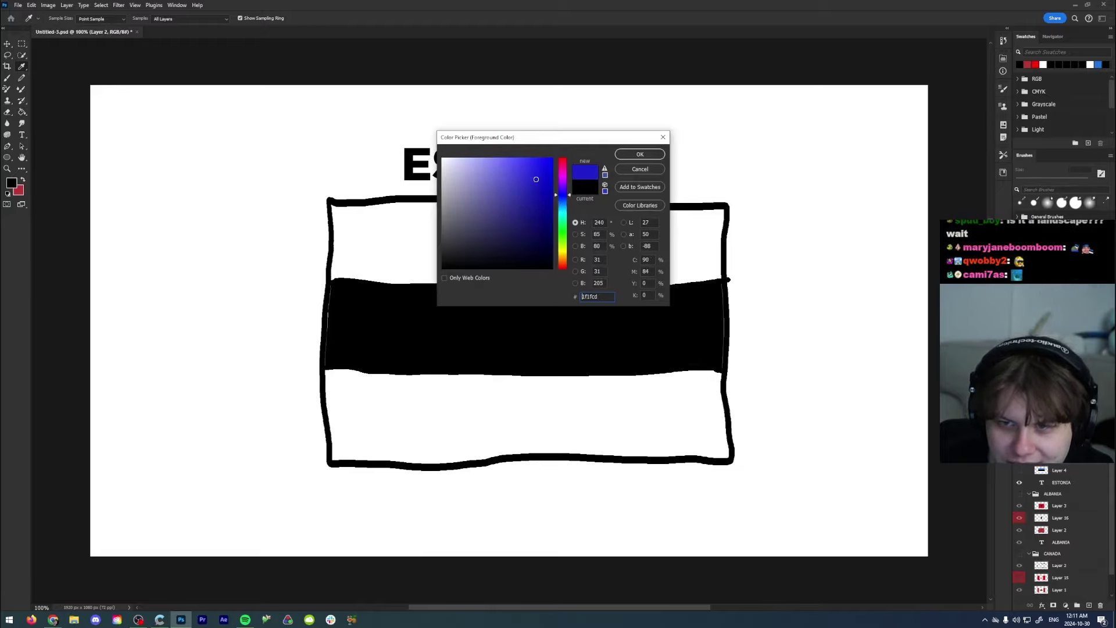
click(640, 156)
key(g)
click(557, 237)
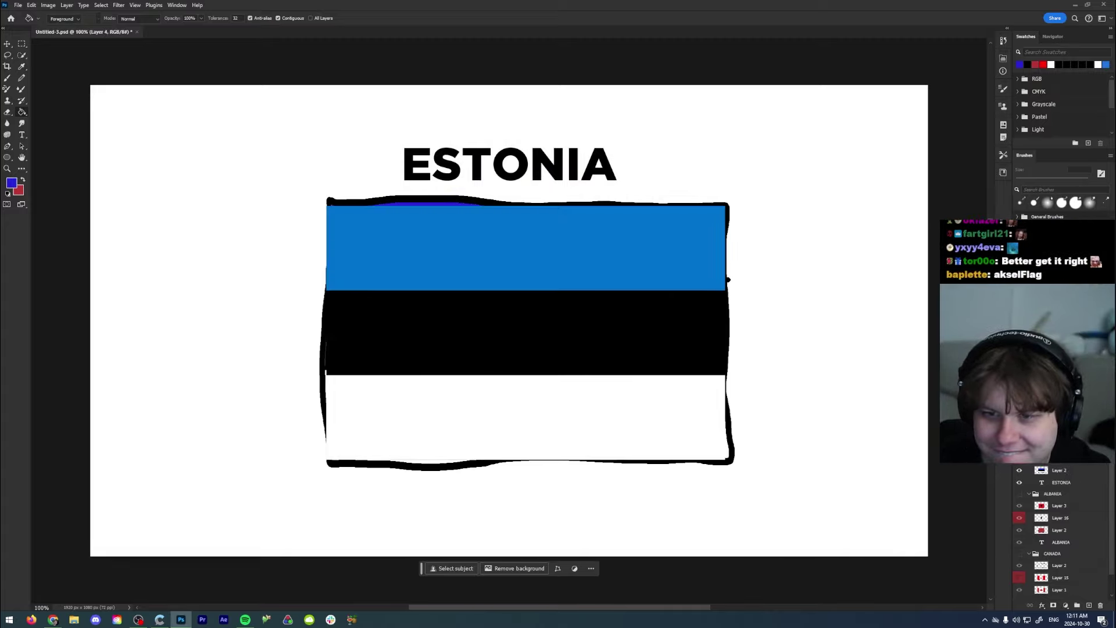
Step: Toggle the reference flag on Layer 4 over the drawing to compare both versions of the Estonian flag
key(ctrl+z)
key(ctrl+shift+z)
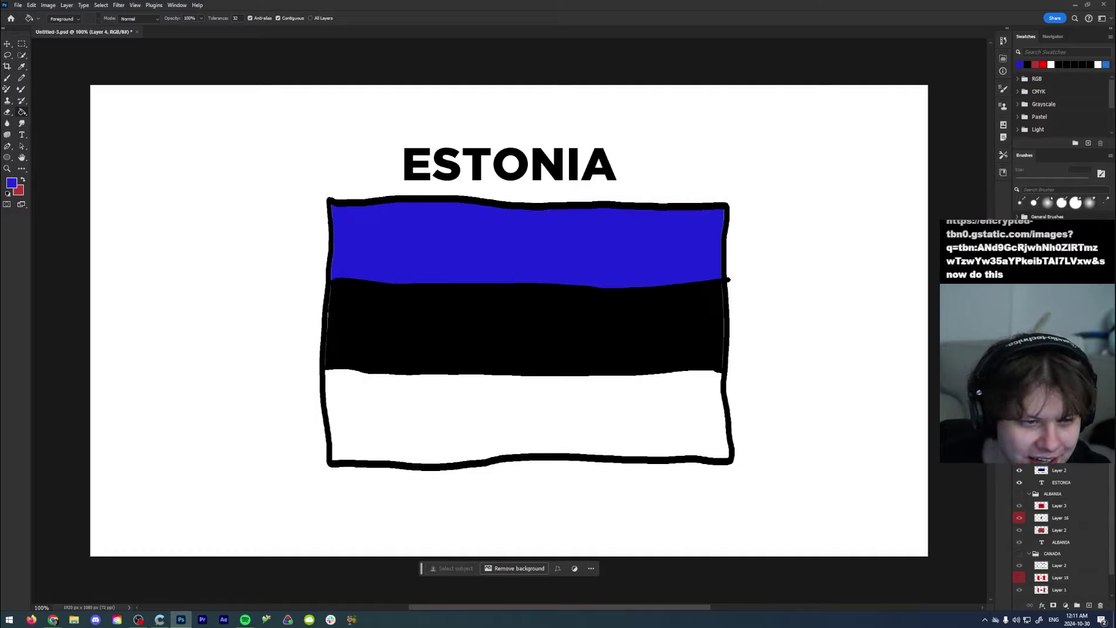
key(ctrl+z)
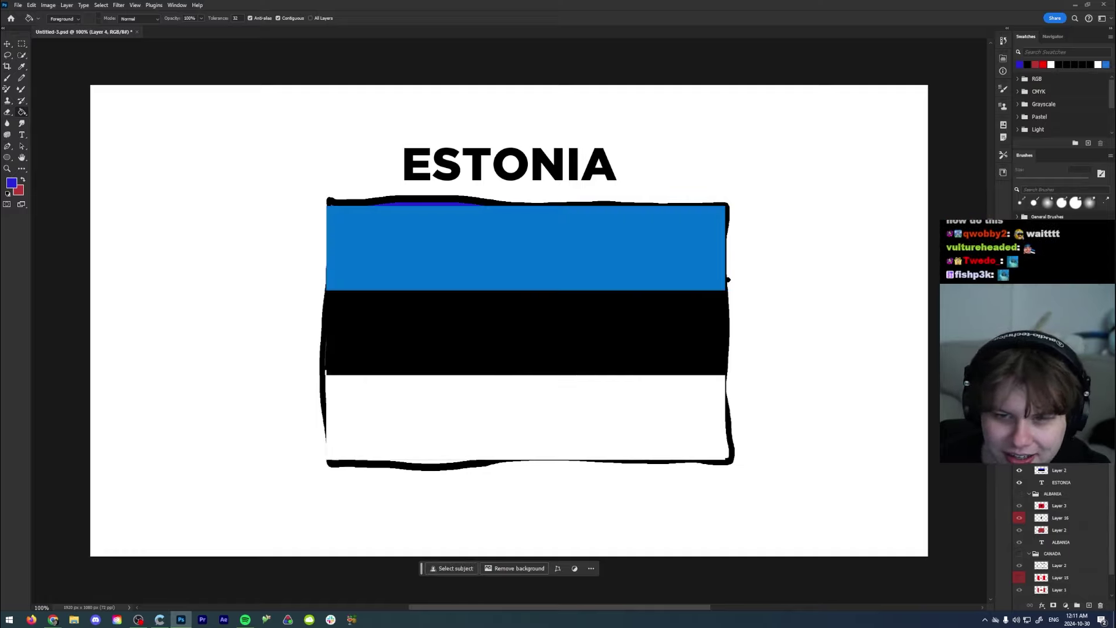
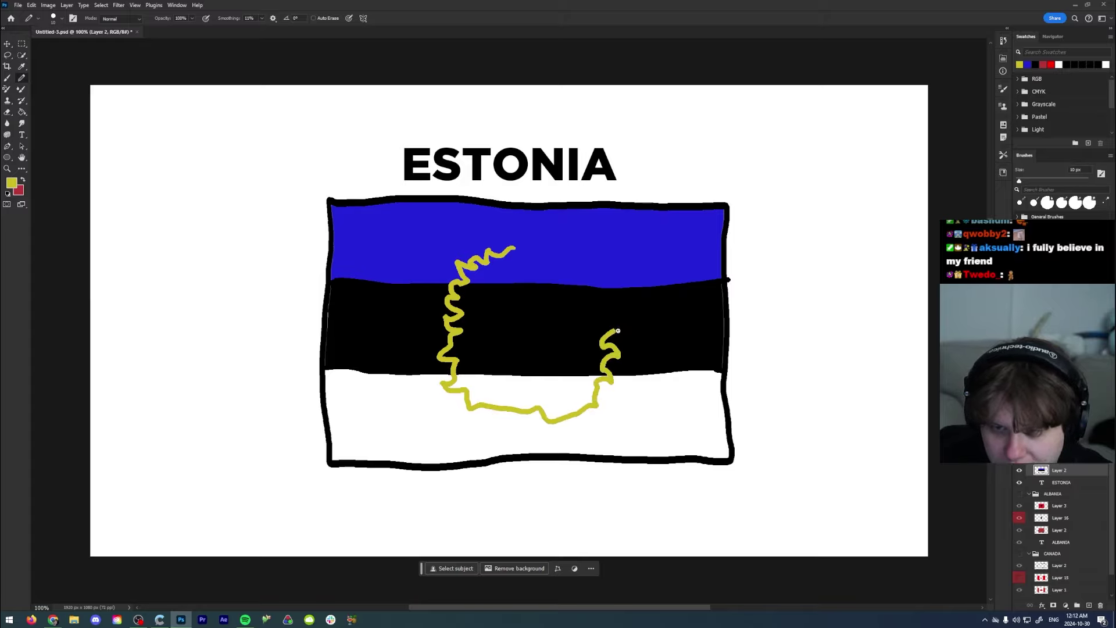
Step: Close the jagged yellow emblem outline over the middle of the Estonian flag and fill all its sections with the same yellow
scroll(597, 308, up, 3)
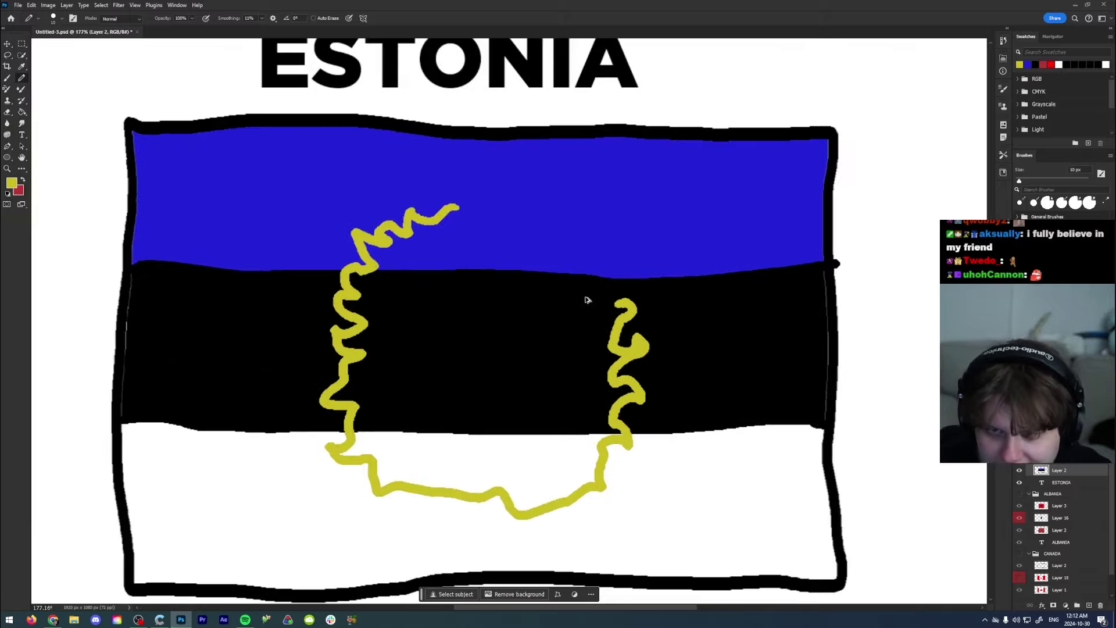
mouse_move(469, 205)
mouse_down()
mouse_move(515, 207)
mouse_move(521, 223)
mouse_move(568, 210)
mouse_move(583, 240)
mouse_move(572, 259)
mouse_move(603, 257)
mouse_move(596, 284)
mouse_move(616, 308)
mouse_up()
key(g)
click(501, 333)
click(515, 266)
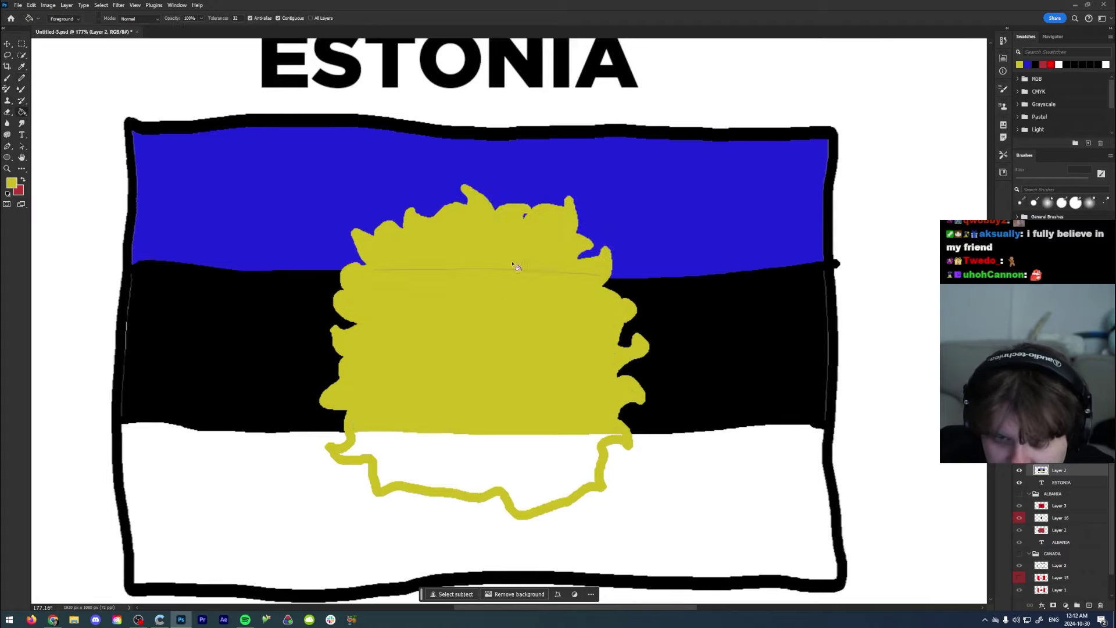
click(522, 472)
Step: Set the foreground color to black and pencil two long-bodied, lion-like animals one above the other inside the yellow emblem
key(i)
click(11, 183)
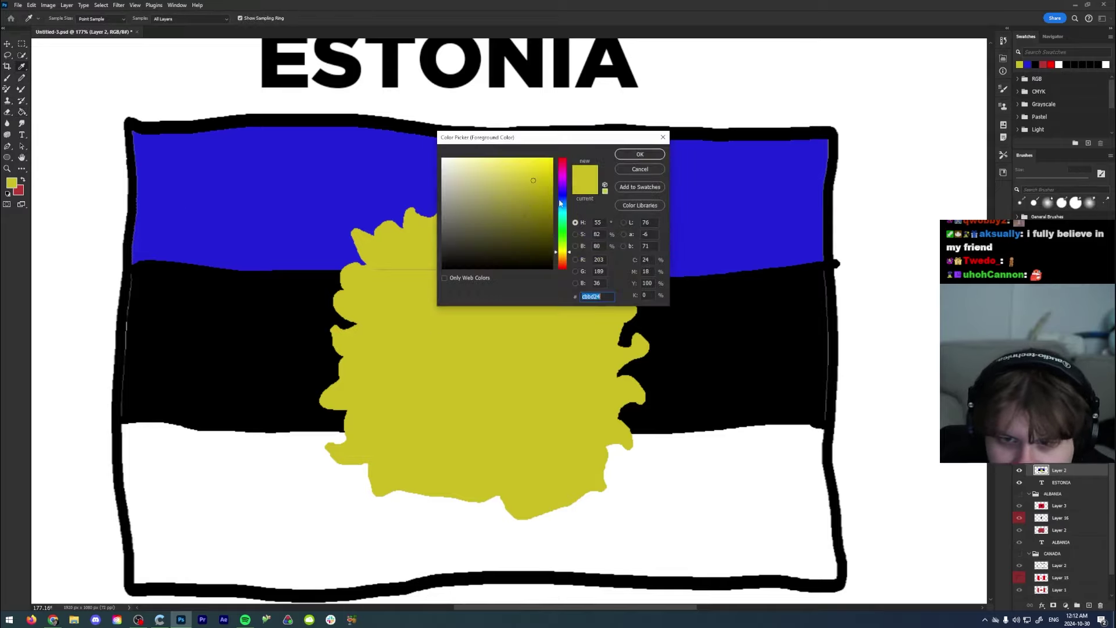
click(543, 268)
click(645, 156)
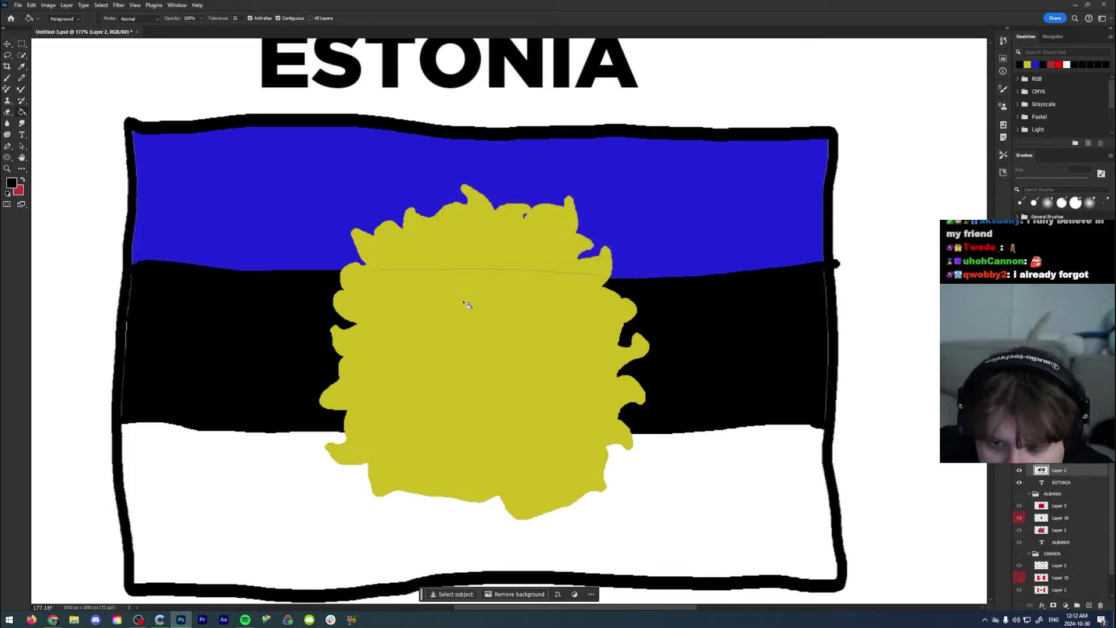
key(b)
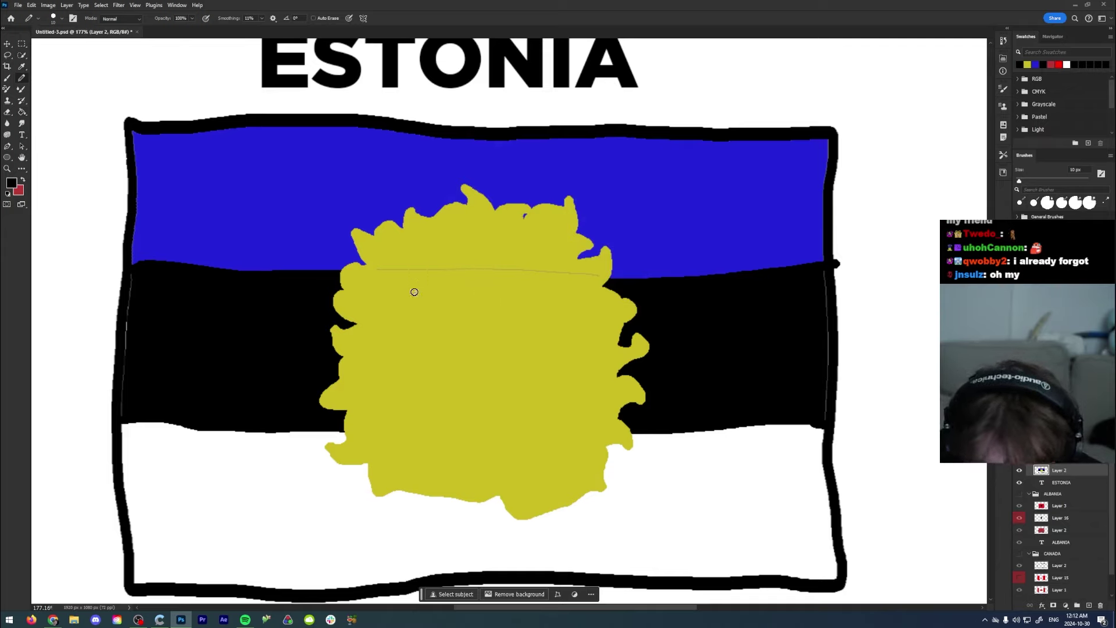
mouse_move(415, 292)
mouse_down()
mouse_move(436, 263)
mouse_move(455, 270)
mouse_move(445, 289)
mouse_move(431, 271)
mouse_move(450, 283)
mouse_move(383, 326)
mouse_move(391, 315)
mouse_move(373, 308)
mouse_move(387, 270)
mouse_move(398, 313)
mouse_move(470, 321)
mouse_move(530, 308)
mouse_move(544, 326)
mouse_move(521, 370)
mouse_move(481, 365)
mouse_move(418, 332)
mouse_up()
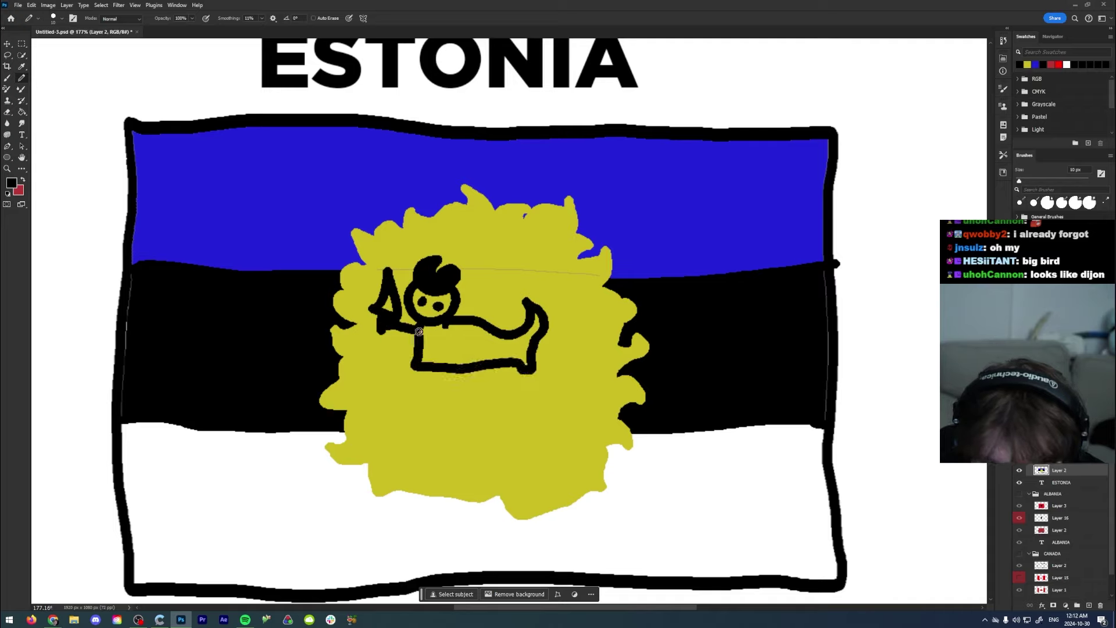
mouse_move(549, 394)
mouse_down()
mouse_move(579, 397)
mouse_move(594, 427)
mouse_move(536, 409)
mouse_move(594, 396)
mouse_move(540, 426)
mouse_move(459, 425)
mouse_move(438, 412)
mouse_move(422, 434)
mouse_move(451, 466)
mouse_move(522, 471)
mouse_move(569, 471)
mouse_move(587, 451)
mouse_move(556, 440)
mouse_up()
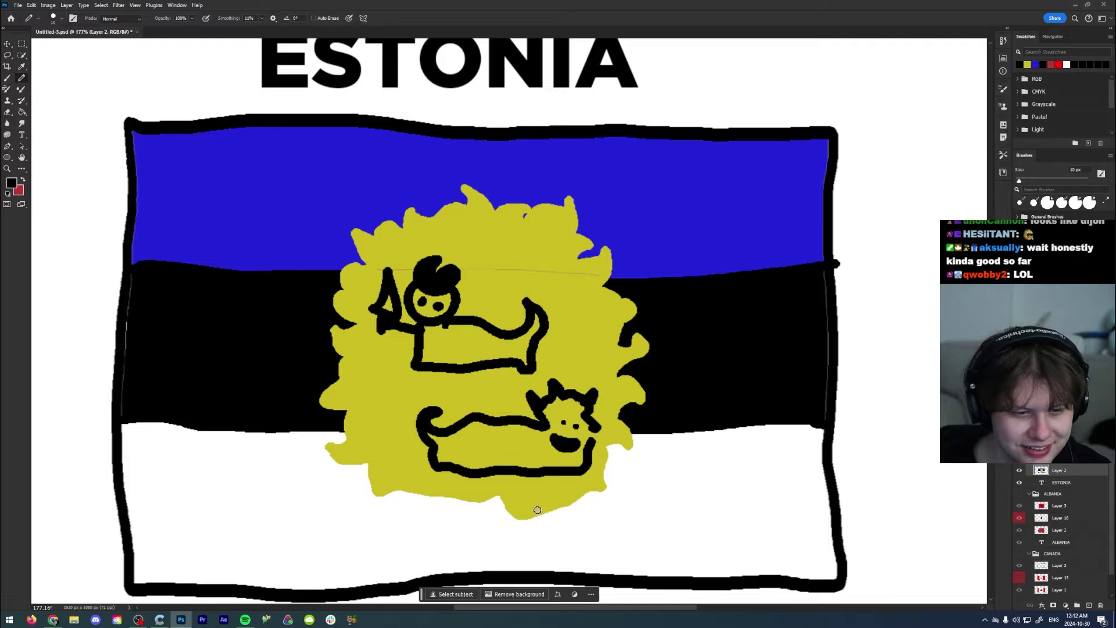
Step: Switch between the browser's image of the real Estonian flag and the drawing in Photoshop to compare them
click(56, 620)
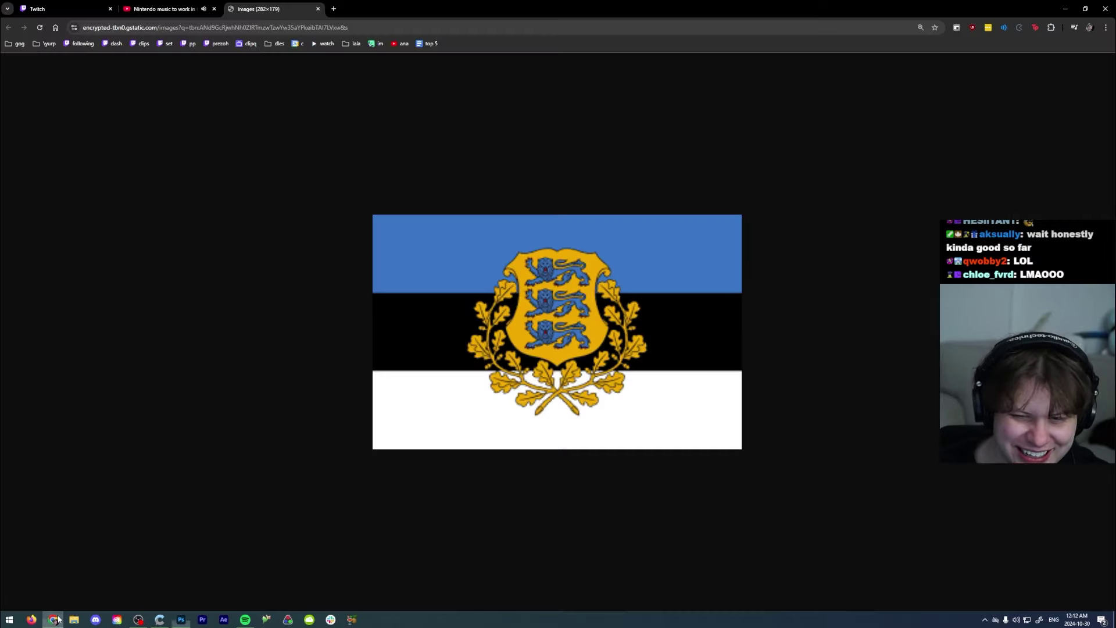
click(58, 620)
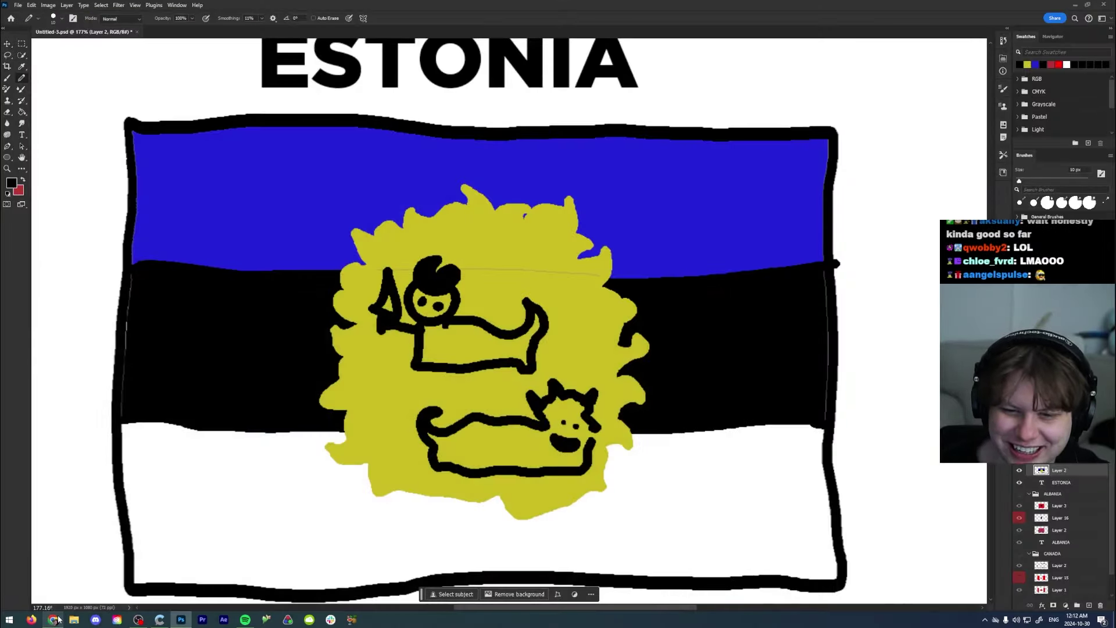
click(58, 620)
click(59, 619)
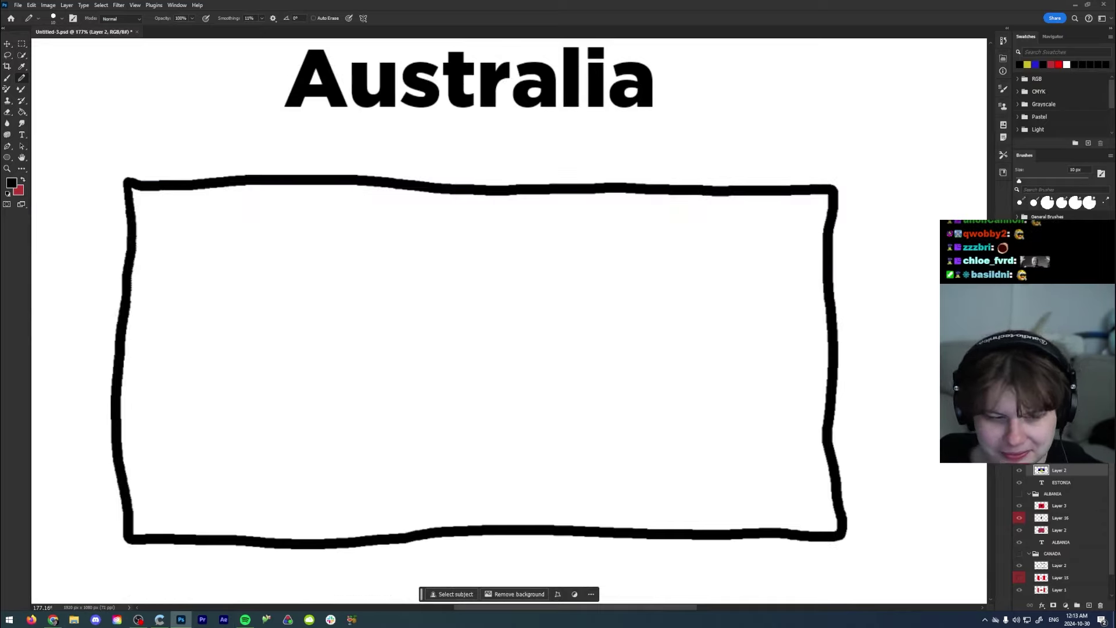
Step: Collapse the Estonia group in the layer list and select the Australia flag's outline layer, Layer 18
scroll(514, 261, down, 2)
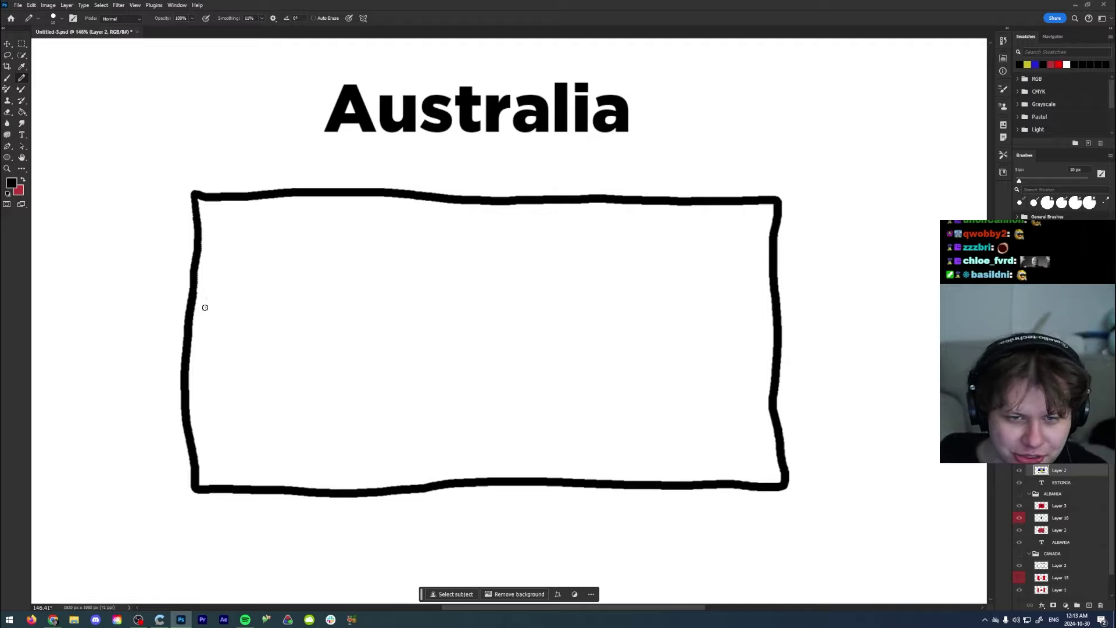
scroll(217, 262, up, 3)
scroll(219, 262, down, 1)
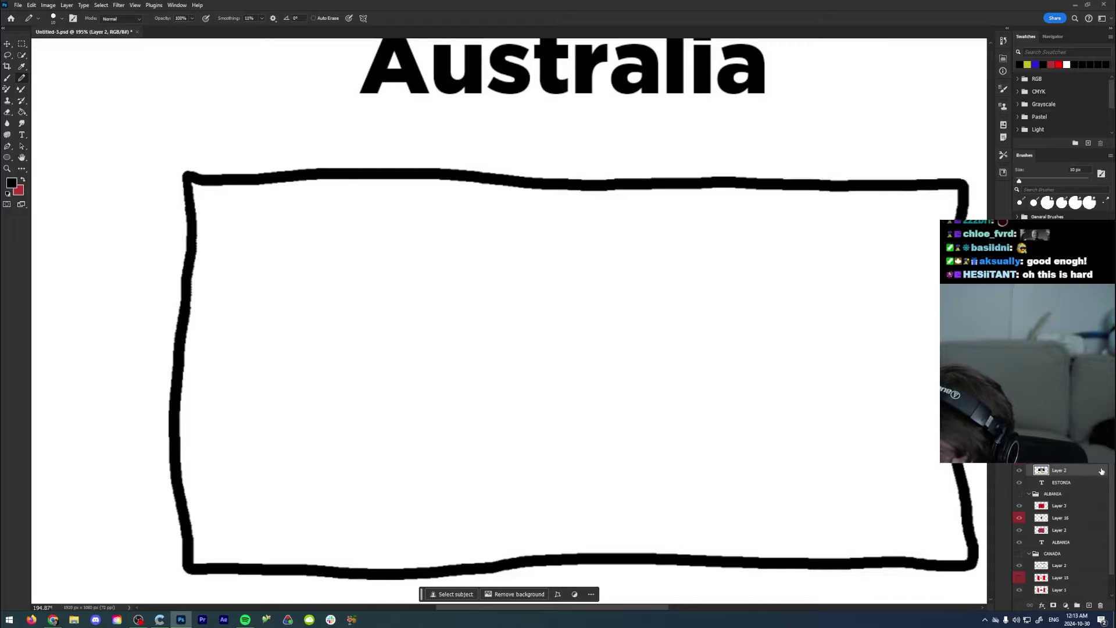
scroll(227, 271, up, 2)
scroll(284, 271, down, 1)
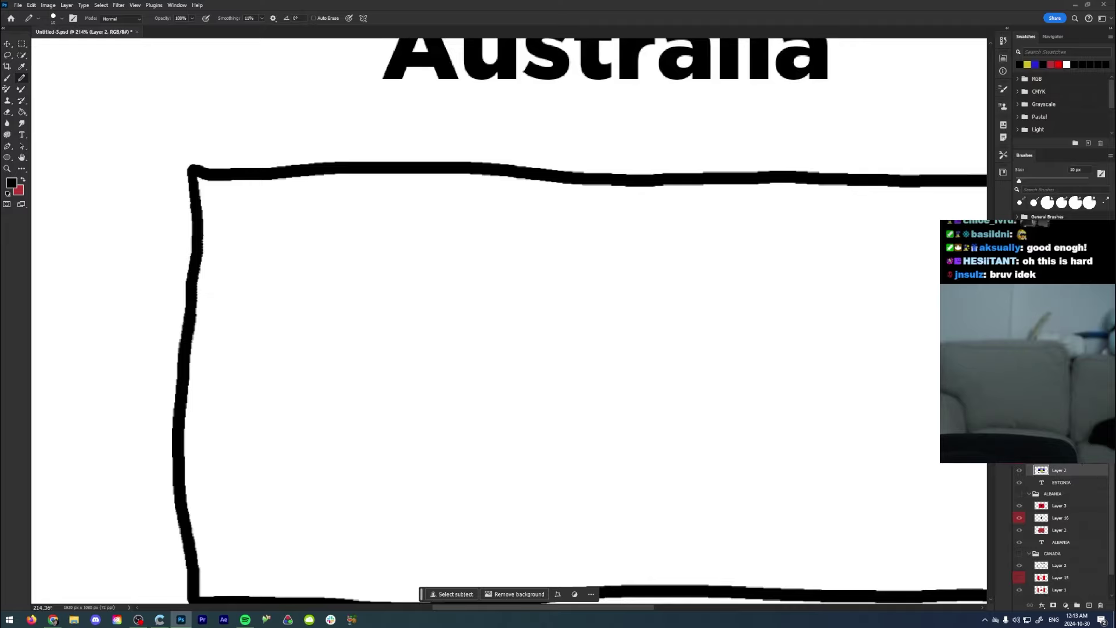
click(1059, 458)
click(1028, 447)
click(1059, 459)
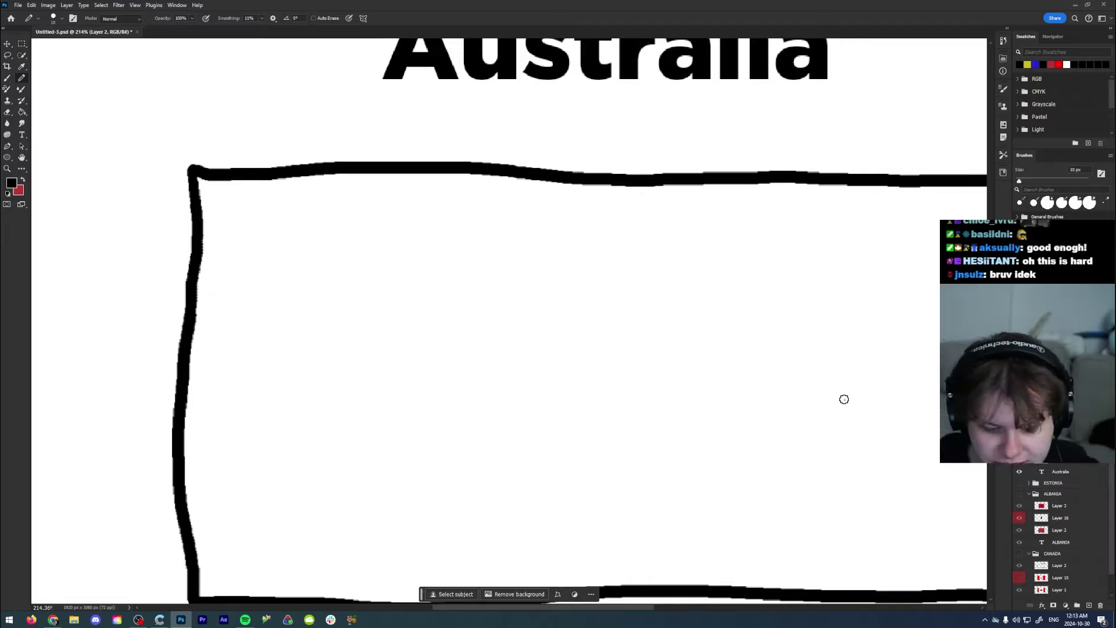
Step: Set the foreground color to the blue #2c1fd4 and fill the inside of the Australia outline with it
click(14, 184)
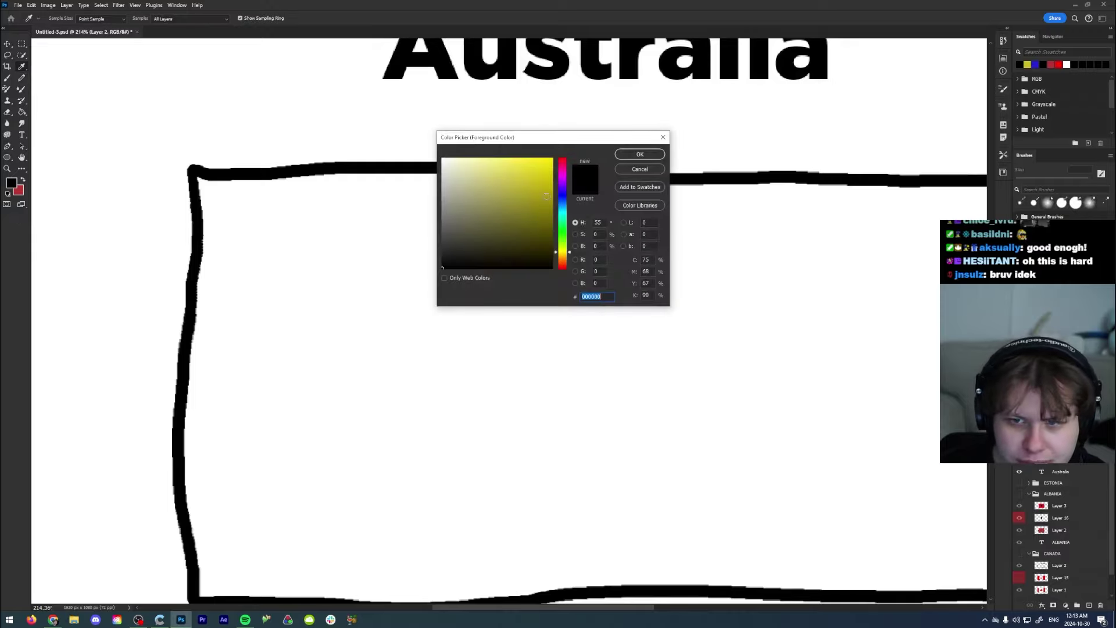
drag(562, 225, 564, 191)
click(537, 179)
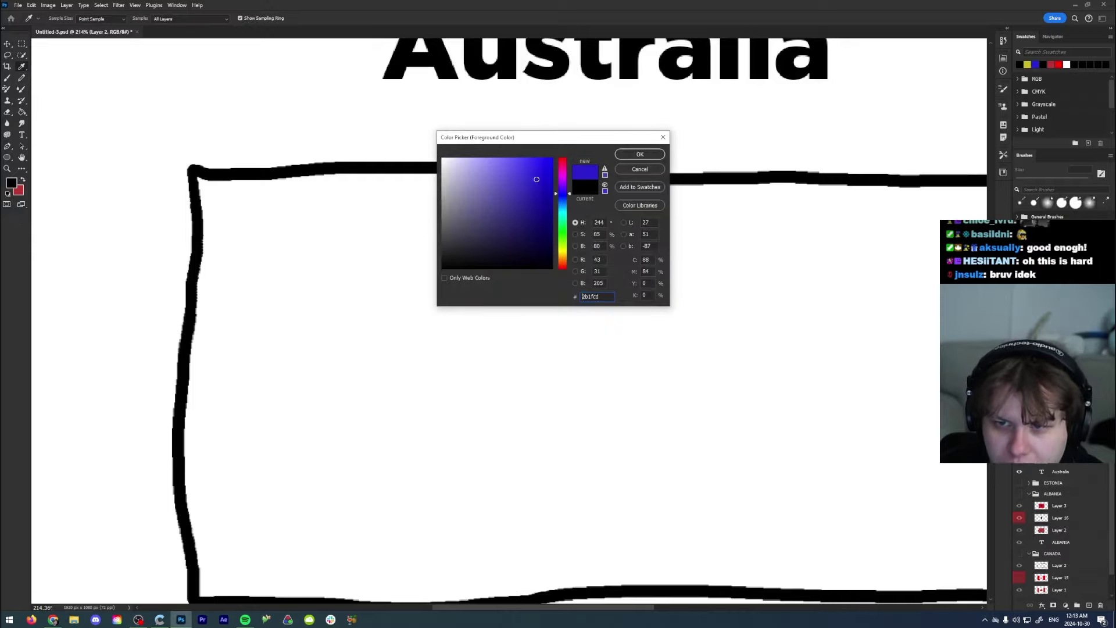
click(639, 155)
click(544, 357)
scroll(538, 351, down, 3)
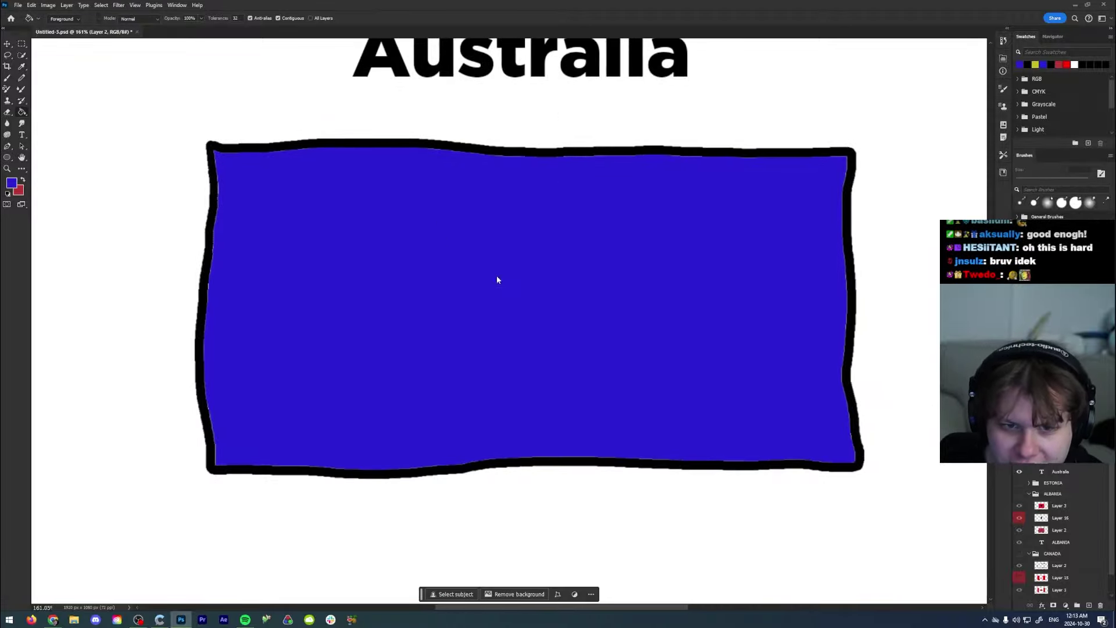
scroll(184, 184, up, 4)
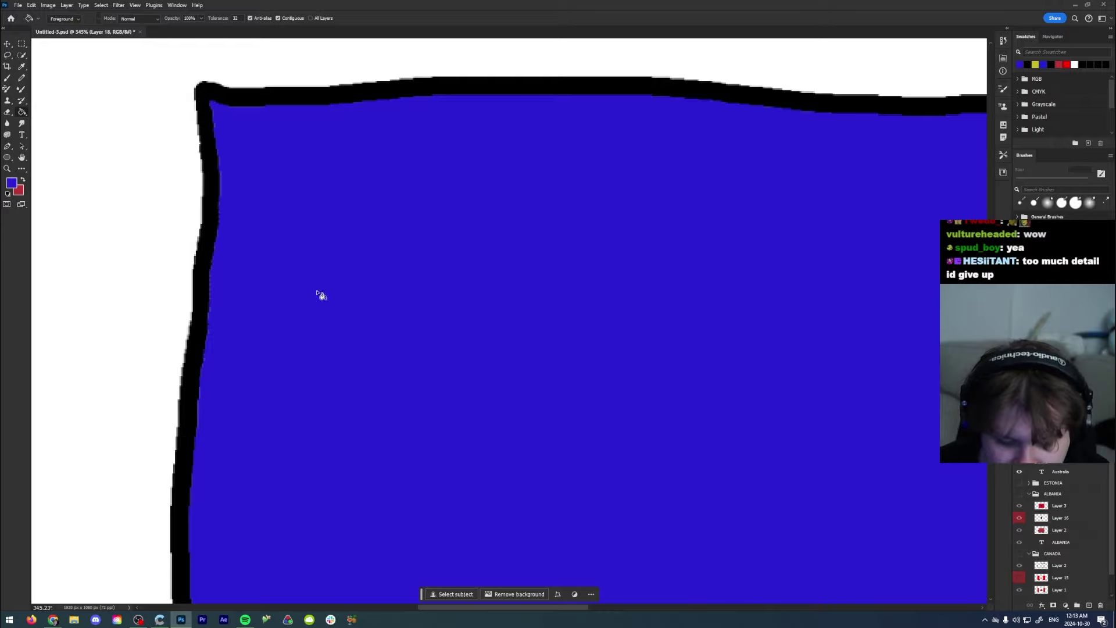
click(11, 183)
drag(563, 177, 561, 139)
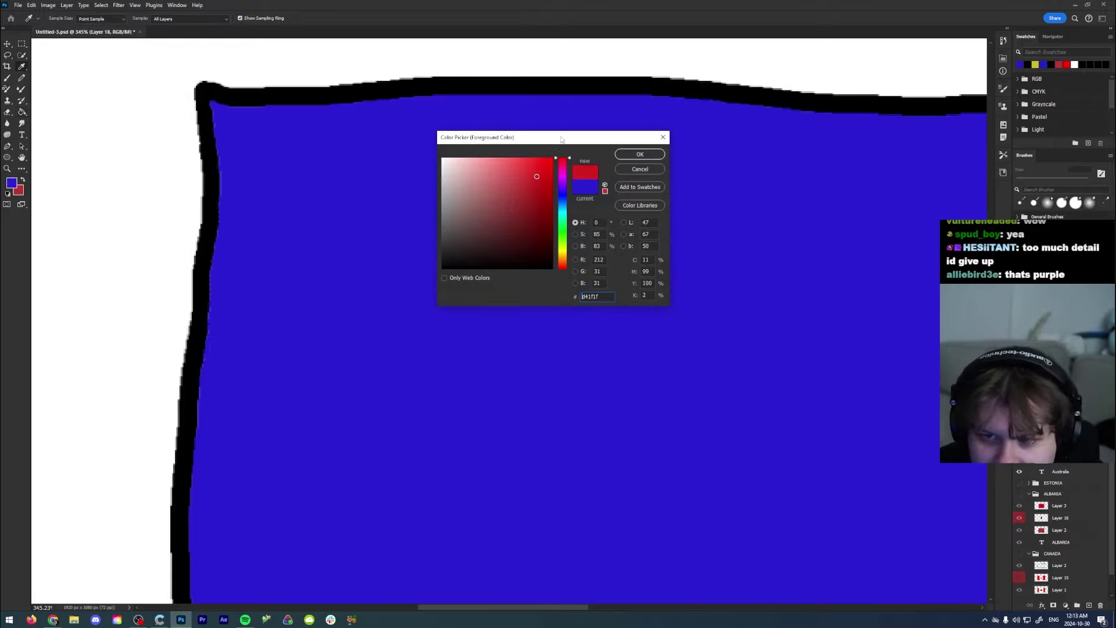
click(651, 154)
key(b)
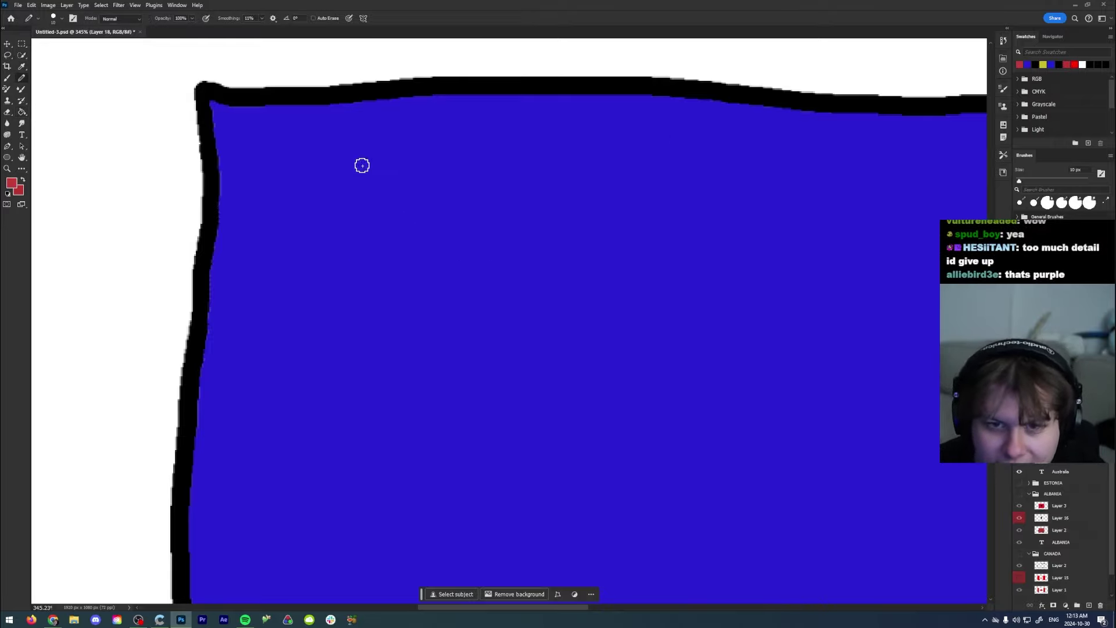
mouse_move(370, 98)
mouse_down()
mouse_move(377, 259)
mouse_move(389, 107)
mouse_up()
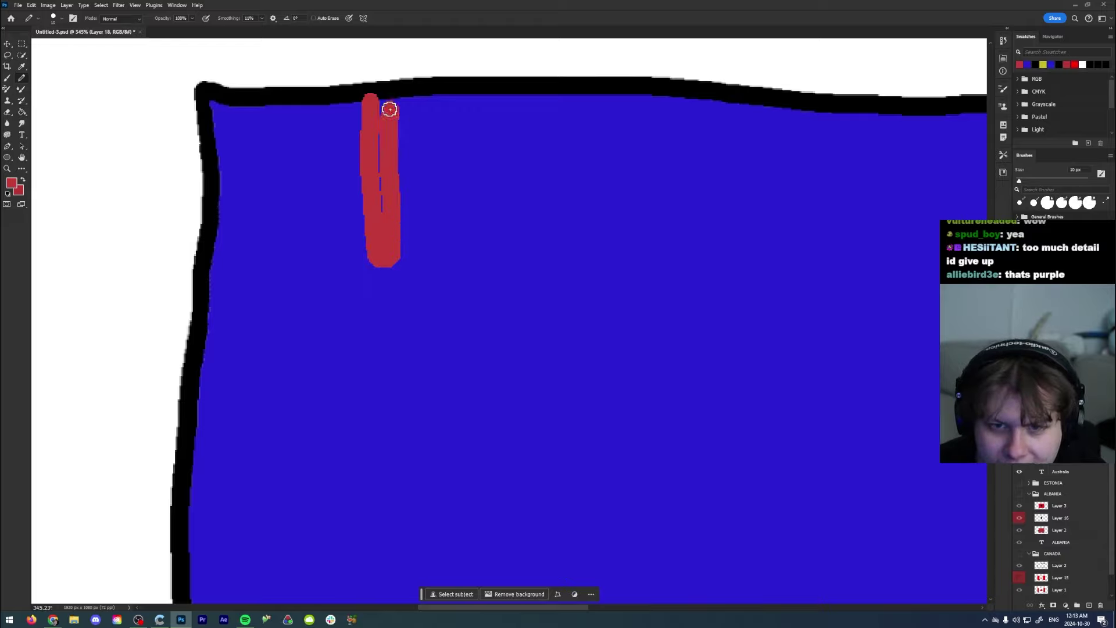
key(ctrl+z)
Step: Choose a brighter, more saturated red foreground color and pencil a thick upright cross in the flag's upper-left quarter
click(11, 183)
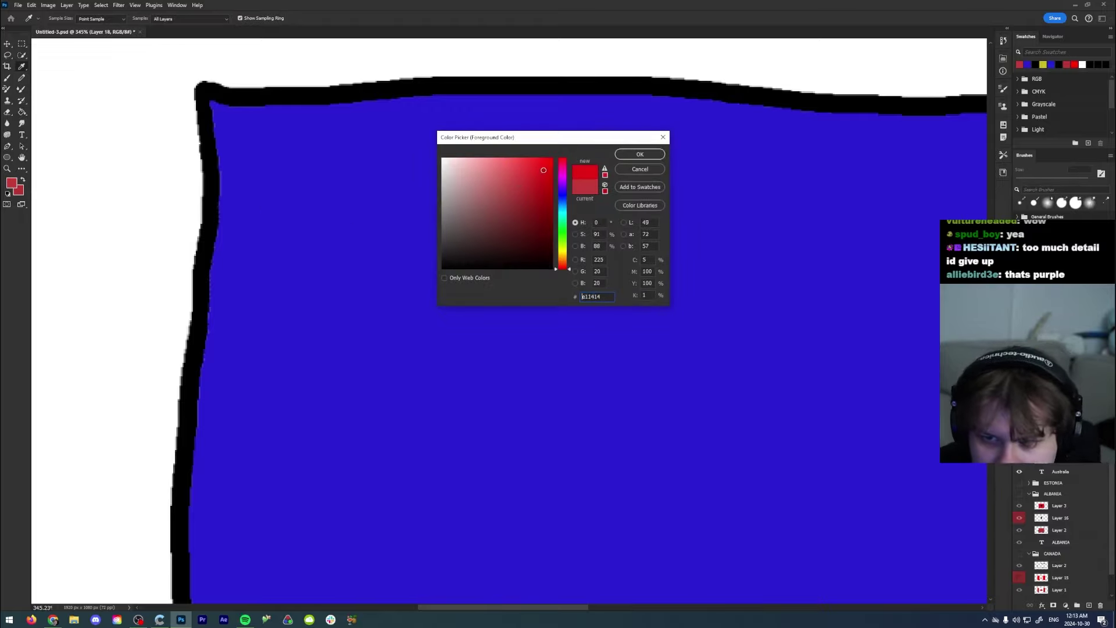
click(647, 157)
mouse_move(389, 98)
mouse_down()
mouse_move(402, 271)
mouse_move(424, 256)
mouse_move(414, 124)
mouse_move(399, 99)
mouse_up()
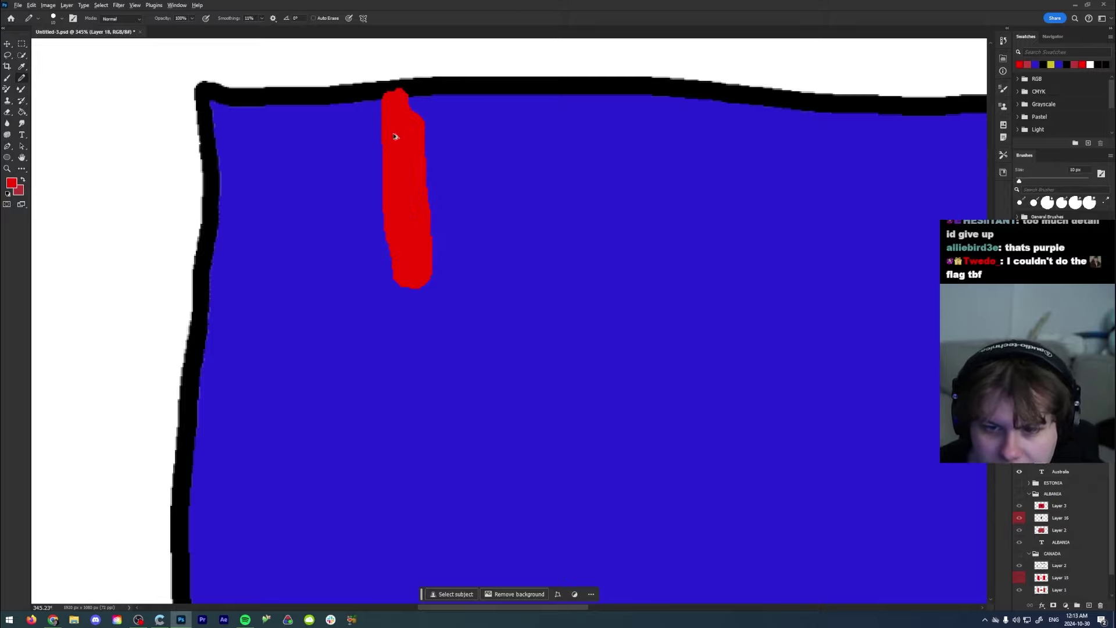
scroll(393, 132, down, 5)
scroll(412, 159, up, 3)
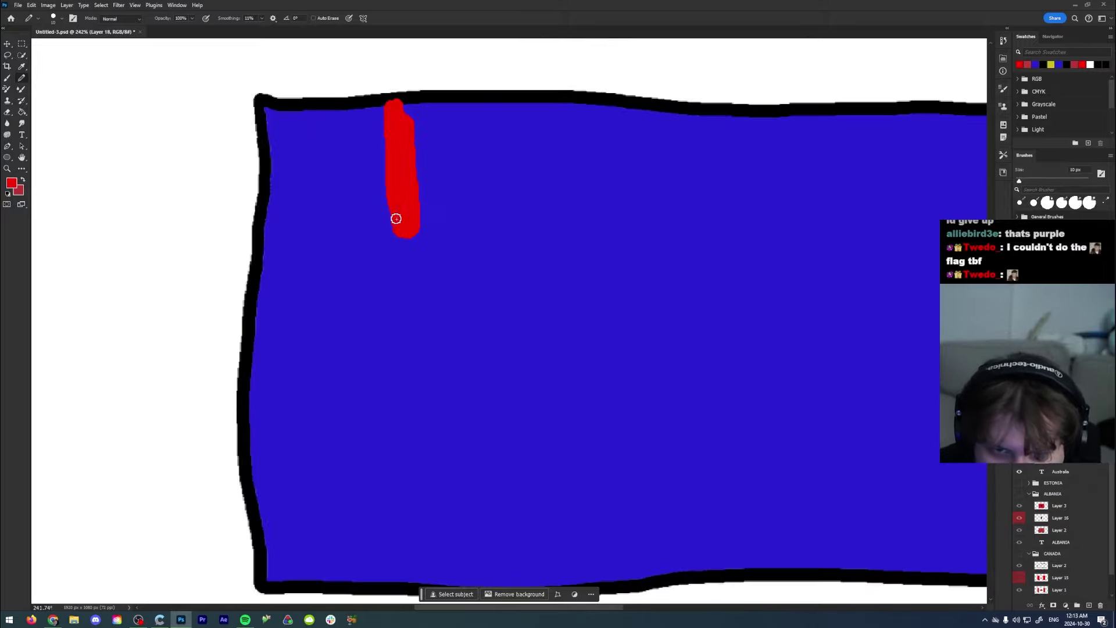
mouse_move(397, 220)
mouse_down()
mouse_move(272, 224)
mouse_move(411, 229)
mouse_move(397, 315)
mouse_move(401, 225)
mouse_move(393, 302)
mouse_move(416, 224)
mouse_move(526, 222)
mouse_move(556, 234)
mouse_move(427, 235)
mouse_move(541, 235)
mouse_move(417, 137)
mouse_move(415, 184)
mouse_move(448, 216)
mouse_move(565, 218)
mouse_up()
Step: Set the foreground color to white and pencil white borders along both sides of the red cross's arms
click(12, 183)
click(641, 154)
mouse_move(428, 249)
mouse_down()
mouse_move(558, 245)
mouse_move(424, 255)
mouse_move(420, 327)
mouse_up()
mouse_move(386, 320)
mouse_down()
mouse_move(386, 240)
mouse_move(261, 233)
mouse_move(279, 213)
mouse_move(380, 208)
mouse_move(377, 114)
mouse_up()
Step: Pencil four thick white diagonal arms running outward from the center of the bordered red cross
mouse_move(433, 205)
mouse_down()
mouse_move(528, 120)
mouse_move(430, 207)
mouse_move(531, 132)
mouse_up()
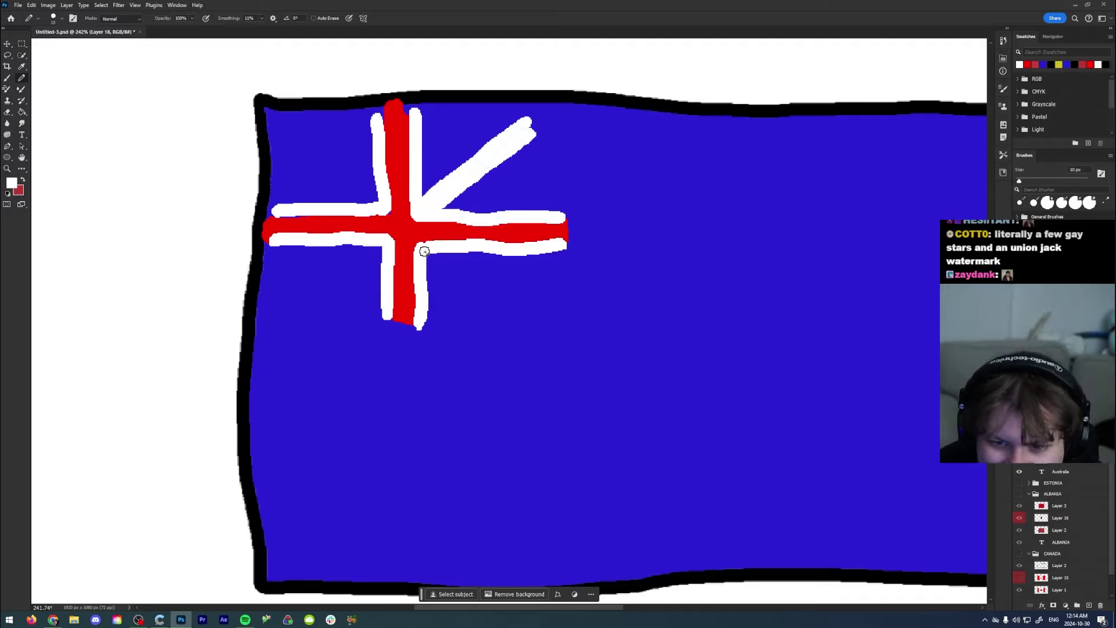
mouse_move(423, 249)
mouse_down()
mouse_move(490, 302)
mouse_move(422, 256)
mouse_move(510, 324)
mouse_up()
drag(379, 247, 281, 311)
drag(376, 266, 271, 323)
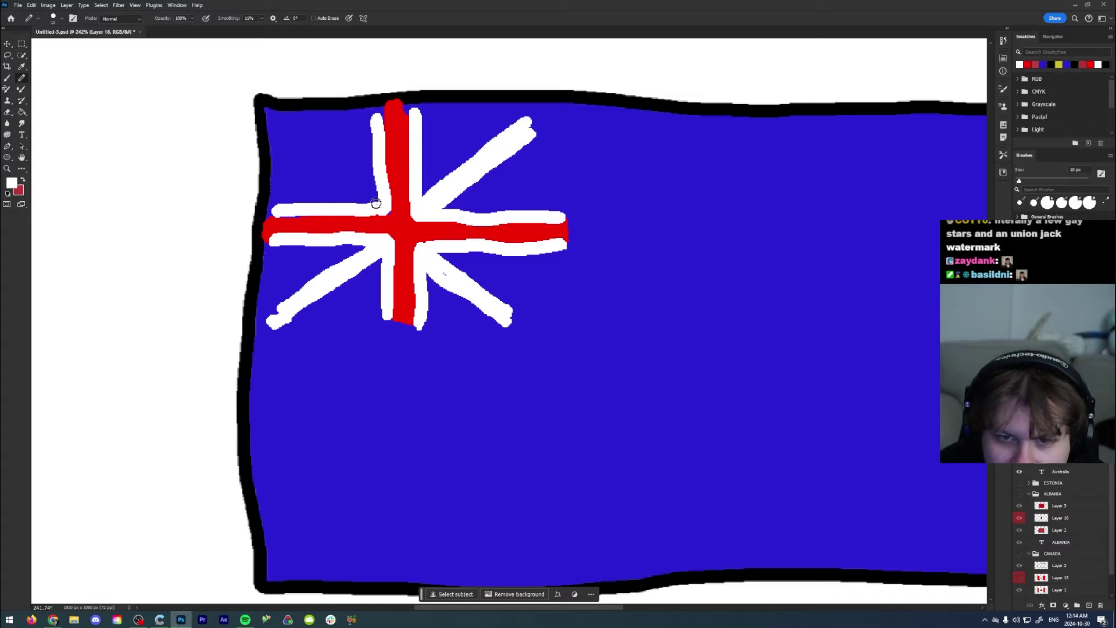
drag(376, 201, 283, 127)
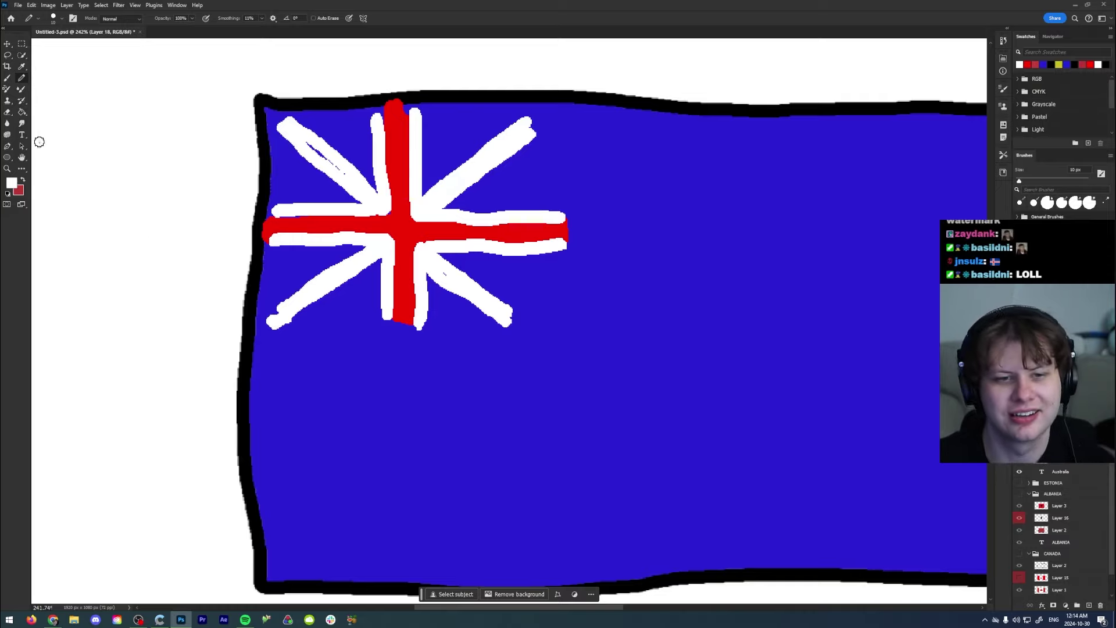
Step: Sample the cross's red, pencil a red line along each white diagonal, and try a red frame around the Union Jack before undoing it
key(i)
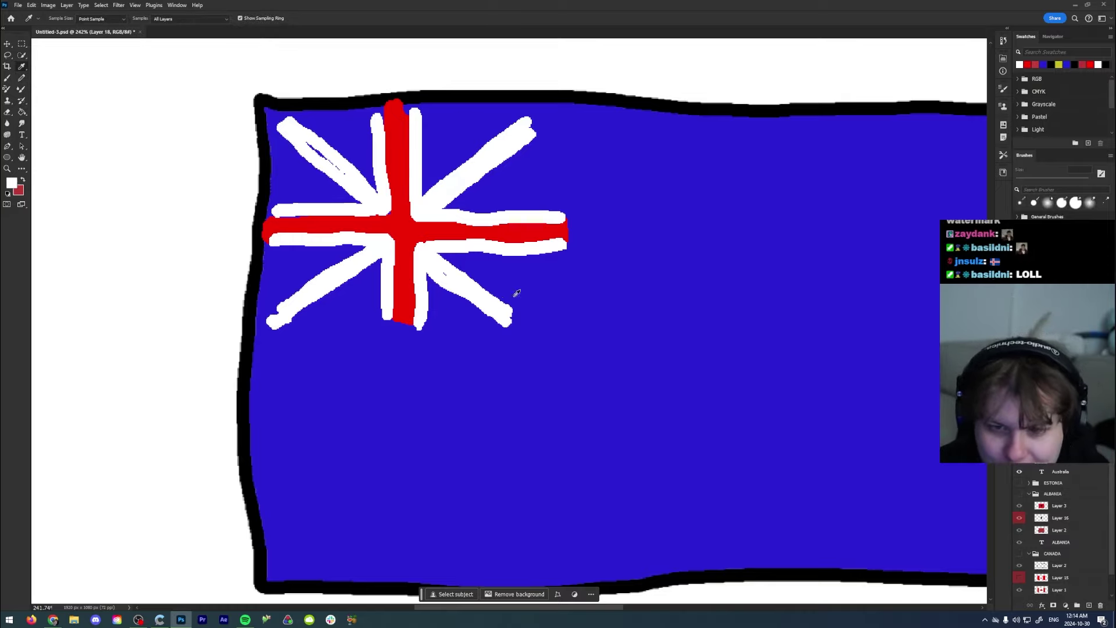
click(408, 220)
key(b)
drag(278, 128, 370, 210)
drag(294, 316, 364, 265)
drag(430, 269, 501, 323)
drag(431, 202, 514, 137)
mouse_move(271, 344)
mouse_down()
mouse_move(537, 321)
mouse_move(562, 282)
mouse_move(561, 113)
mouse_up()
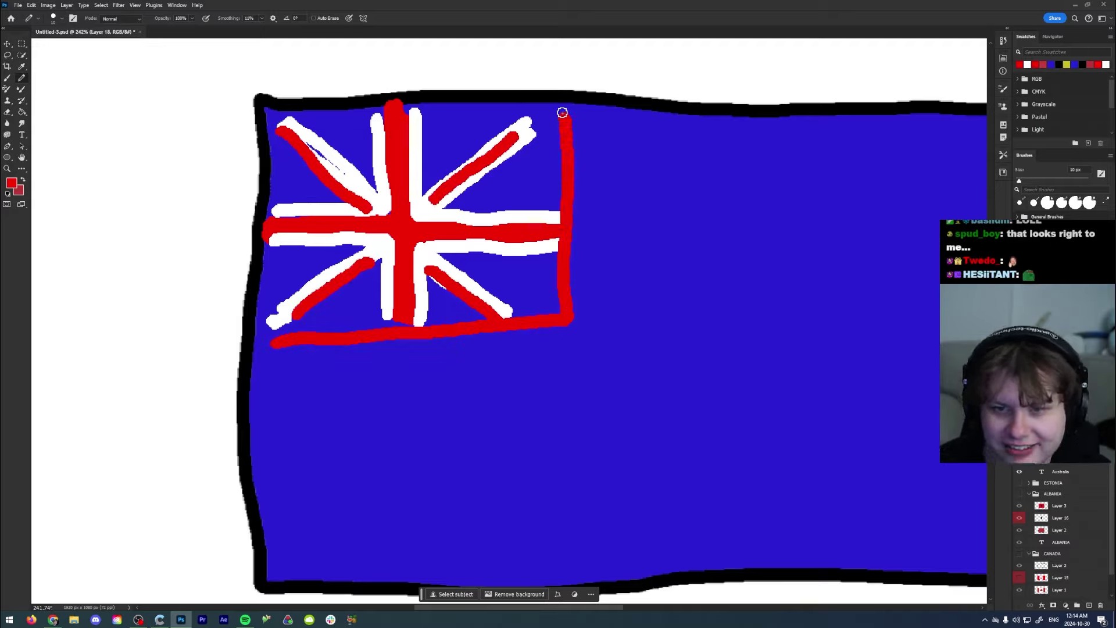
key(ctrl+z)
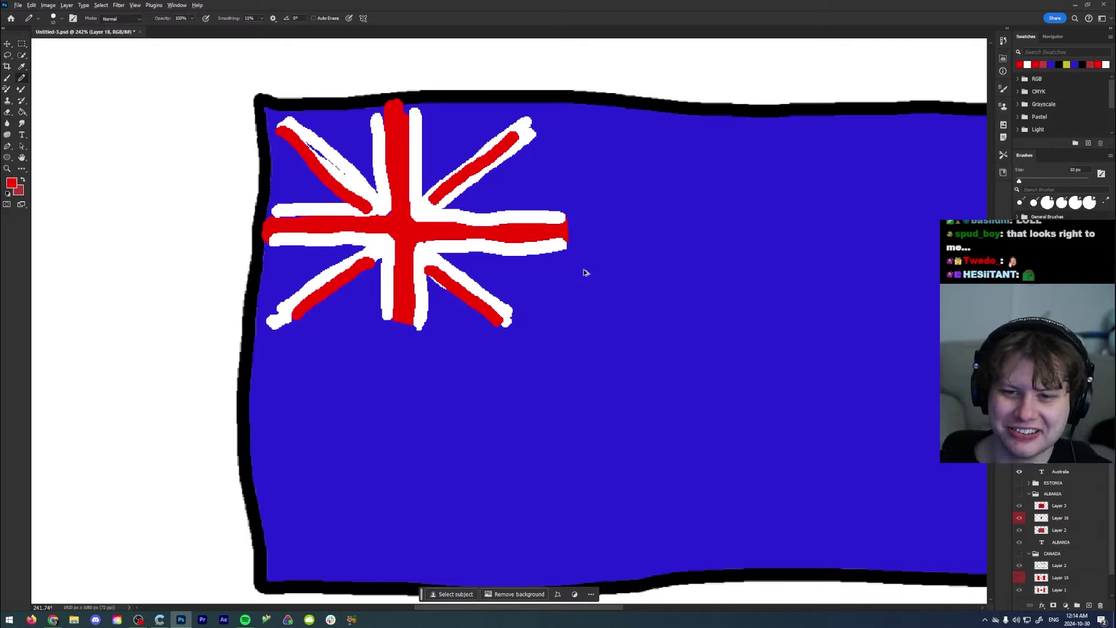
Step: Set the foreground color to white, #ffffff
scroll(589, 261, down, 6)
drag(665, 184, 525, 157)
scroll(517, 192, up, 3)
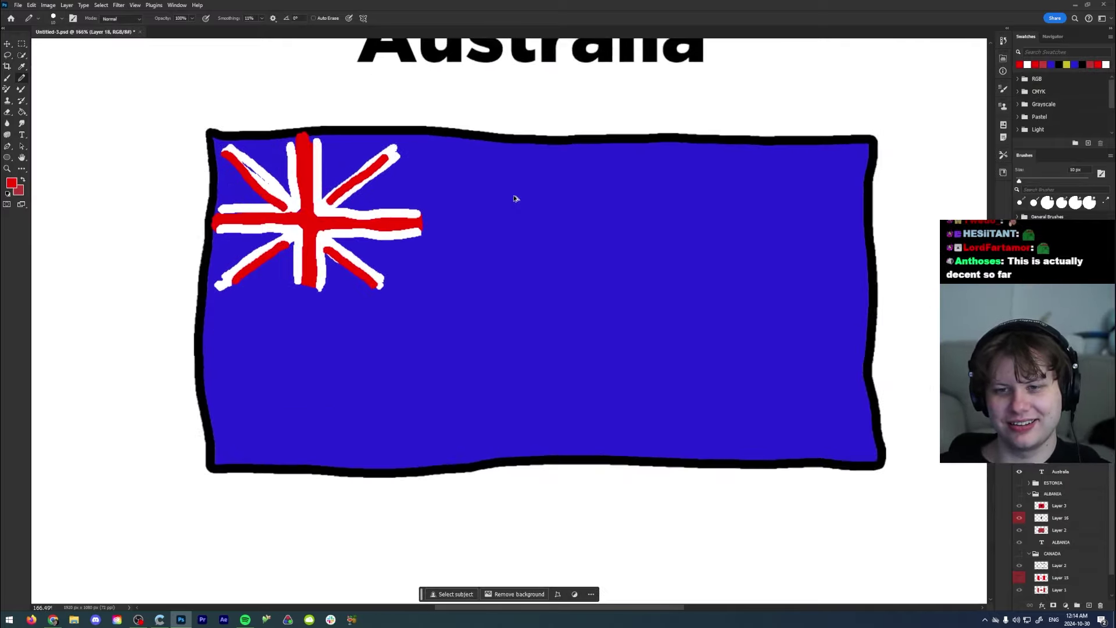
scroll(515, 199, down, 1)
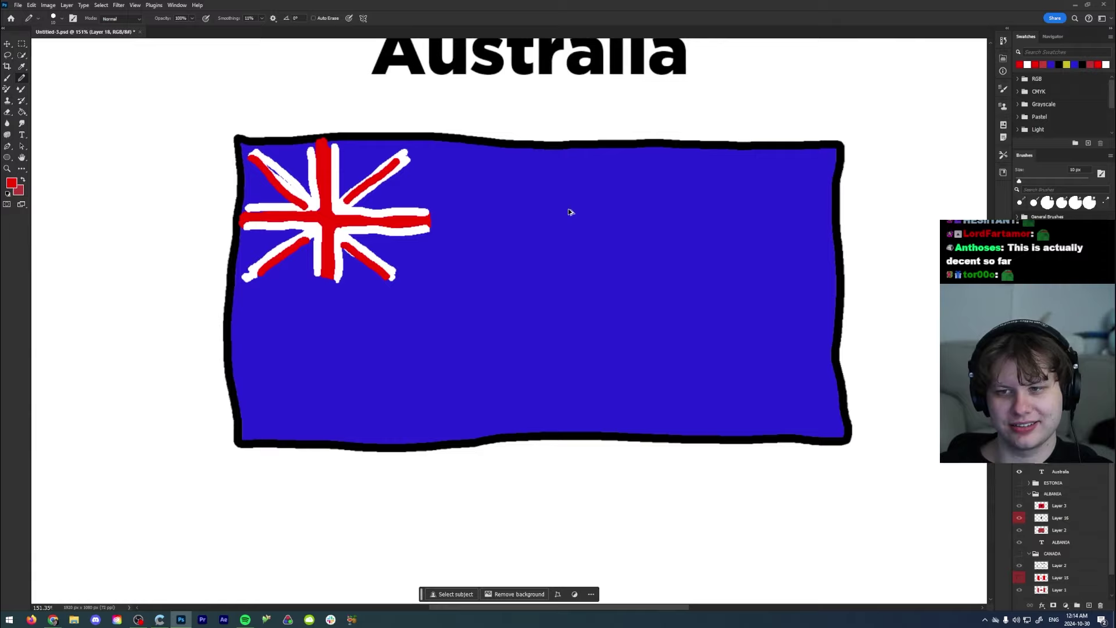
scroll(569, 213, up, 2)
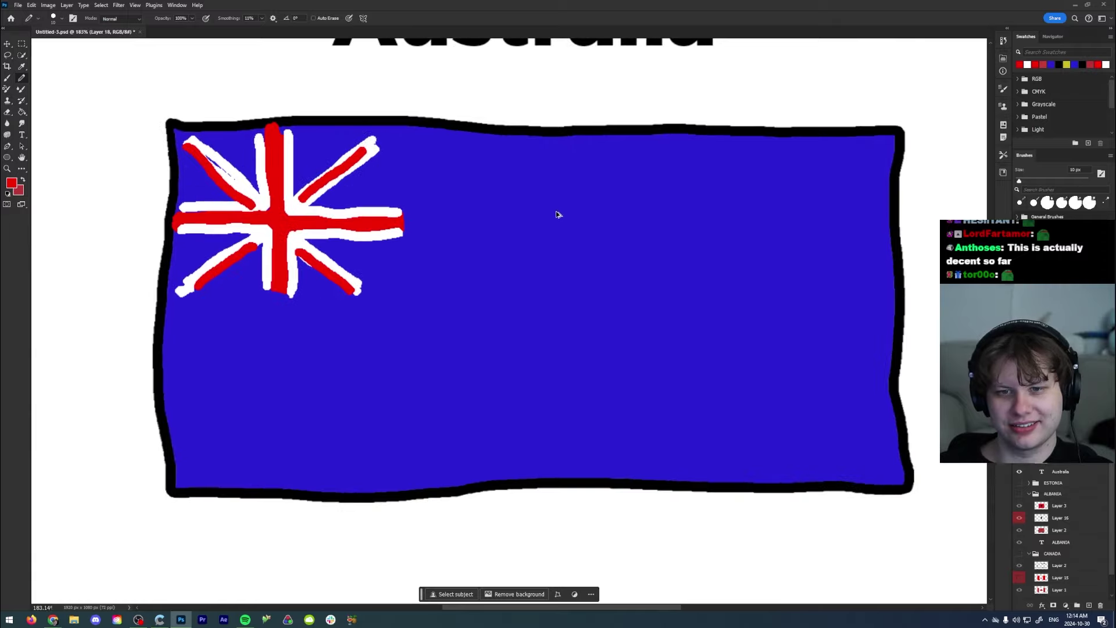
click(10, 183)
text(ffffff)
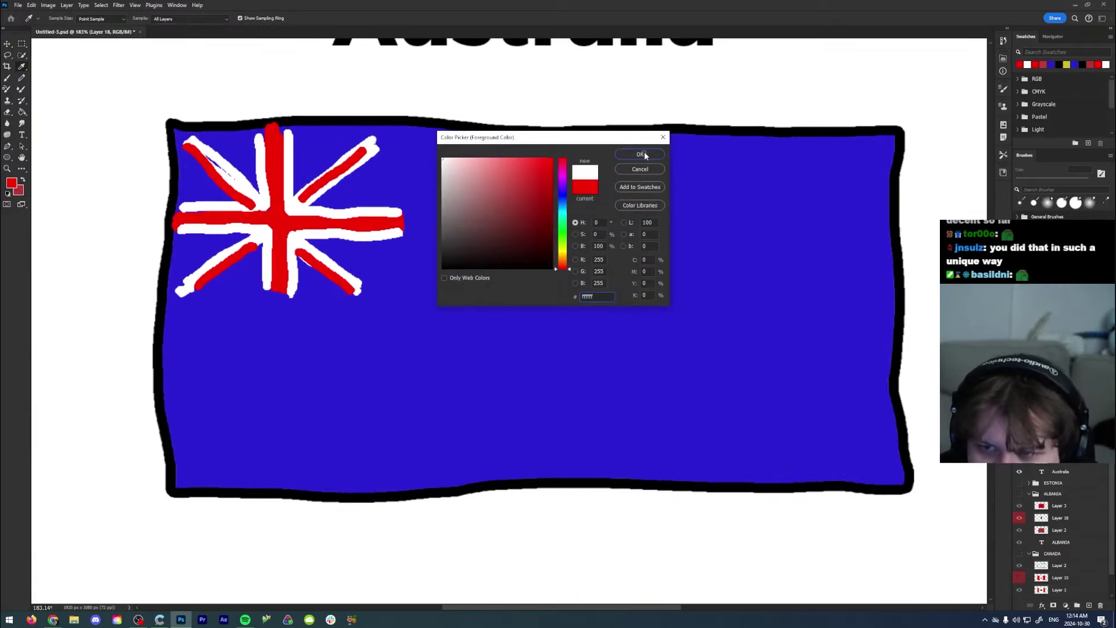
click(640, 154)
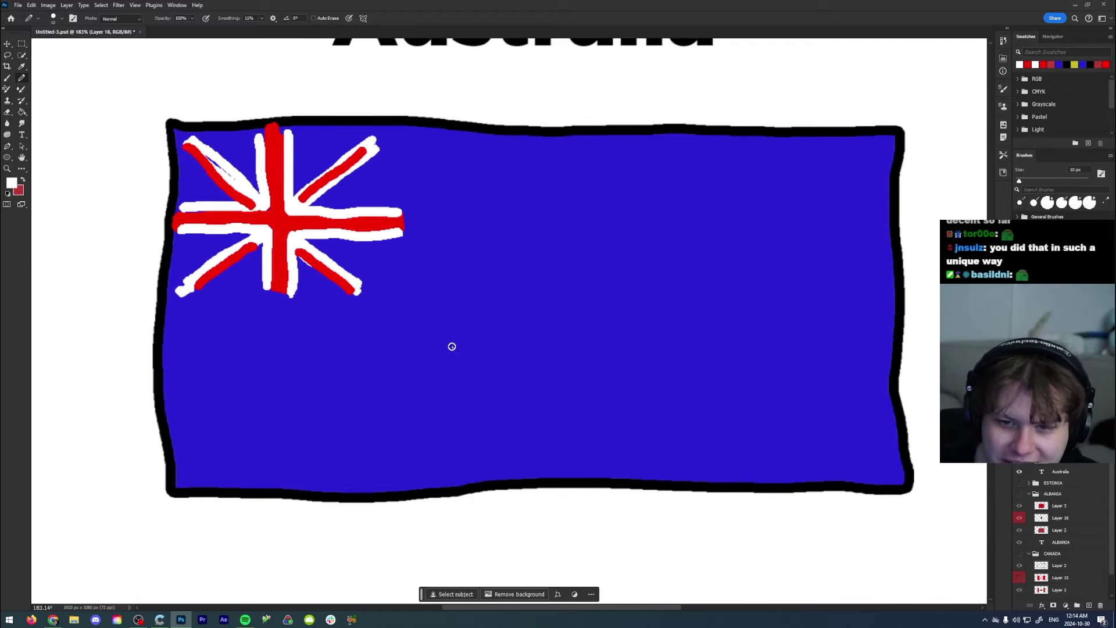
Step: Pencil four white four-pointed stars around the center of the blue field and a small white heart above them
mouse_move(456, 294)
mouse_down()
mouse_move(481, 243)
mouse_move(505, 300)
mouse_move(483, 337)
mouse_move(480, 294)
mouse_up()
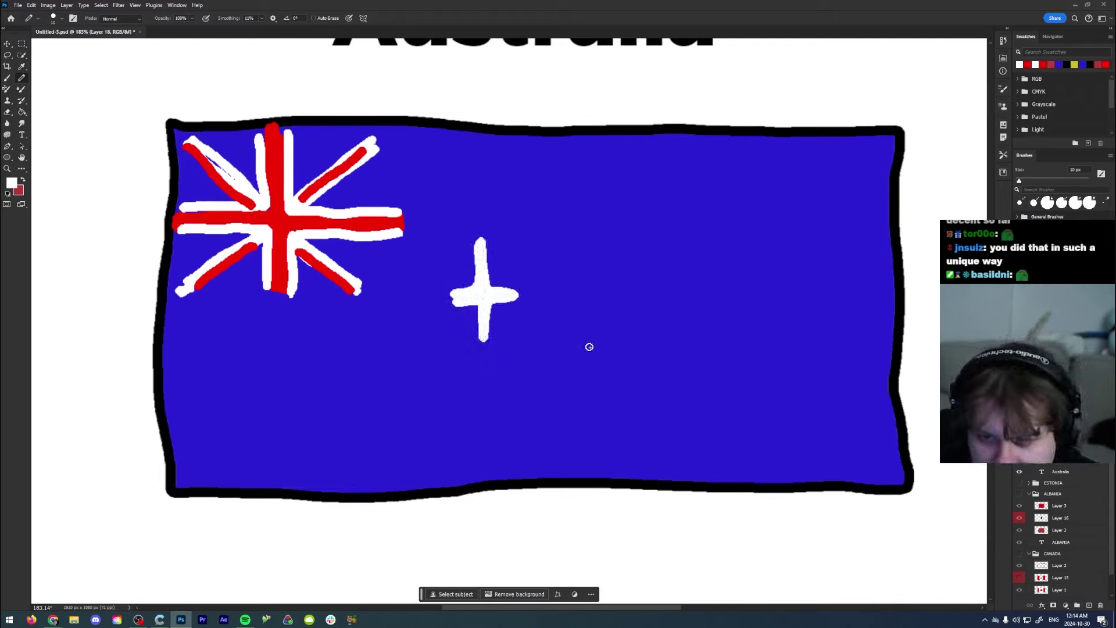
mouse_move(588, 347)
mouse_down()
mouse_move(571, 348)
mouse_move(593, 343)
mouse_move(589, 393)
mouse_move(587, 349)
mouse_up()
mouse_move(492, 366)
mouse_down()
mouse_move(491, 405)
mouse_move(513, 412)
mouse_move(483, 417)
mouse_move(484, 448)
mouse_move(487, 407)
mouse_up()
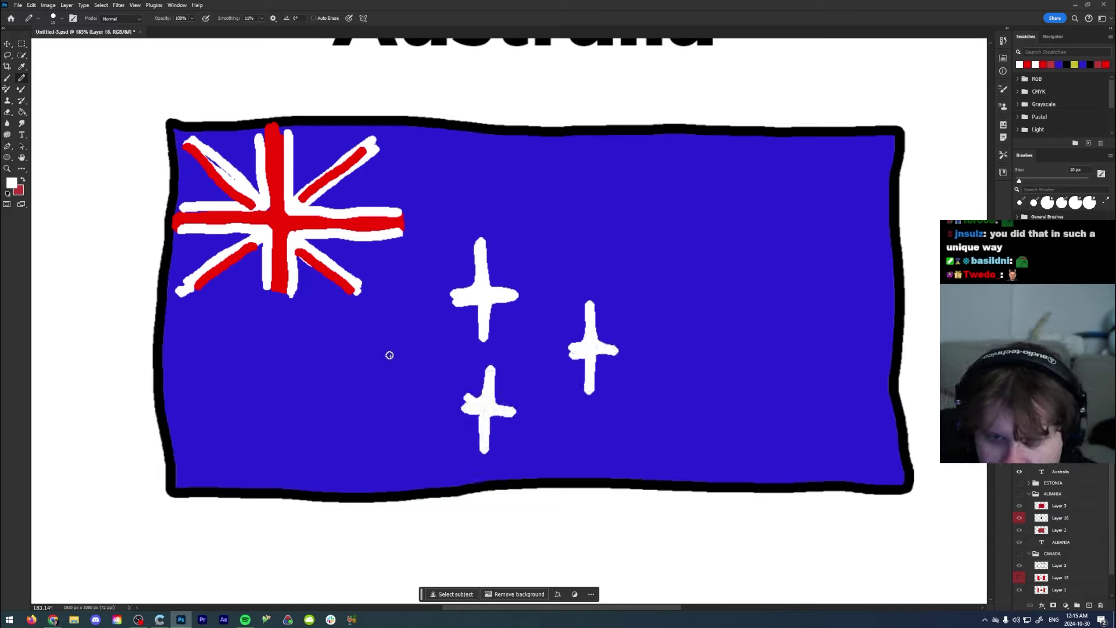
mouse_move(389, 356)
mouse_down()
mouse_move(413, 315)
mouse_move(433, 354)
mouse_move(409, 394)
mouse_move(419, 348)
mouse_up()
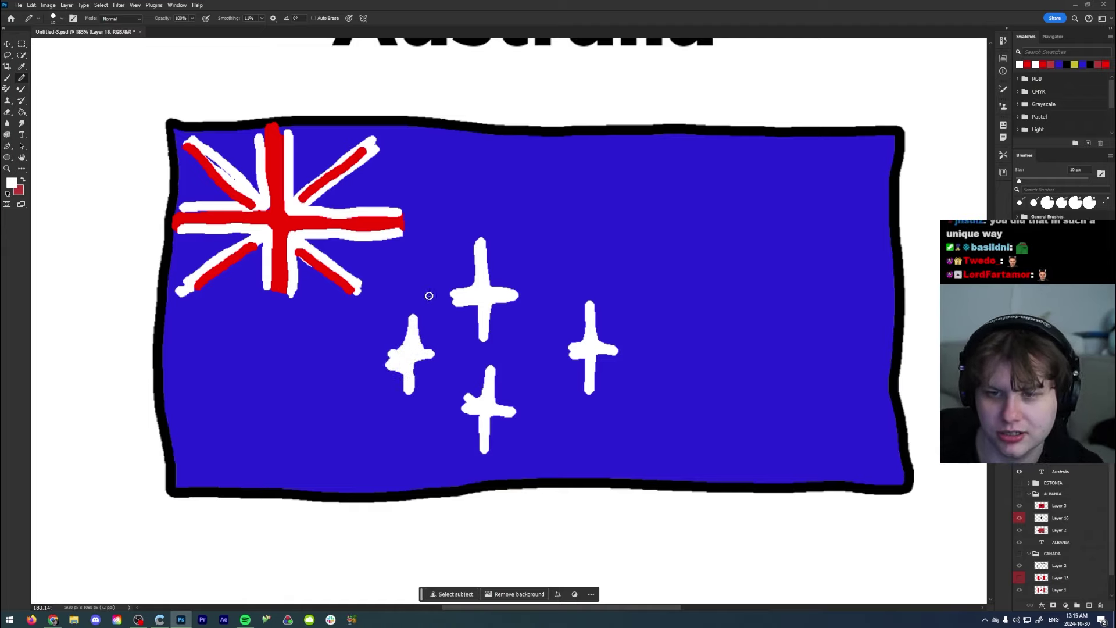
mouse_move(612, 222)
mouse_down()
mouse_move(624, 243)
mouse_move(638, 222)
mouse_move(630, 243)
mouse_up()
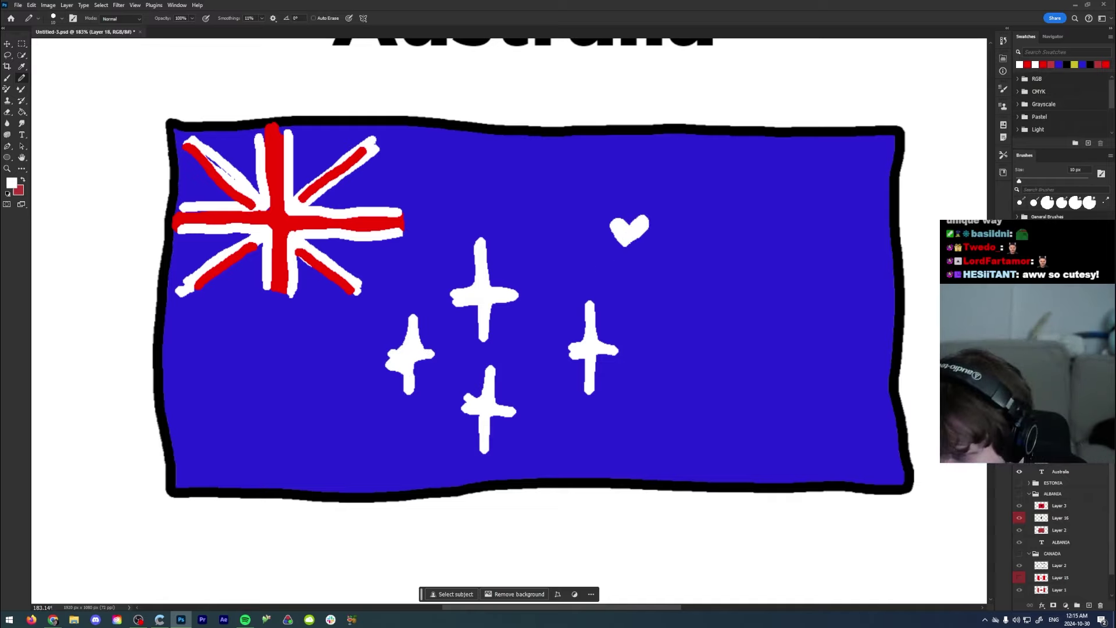
Step: Select the real Australian flag's layer and toggle its visibility repeatedly to compare it with the drawing
key(alt+[)
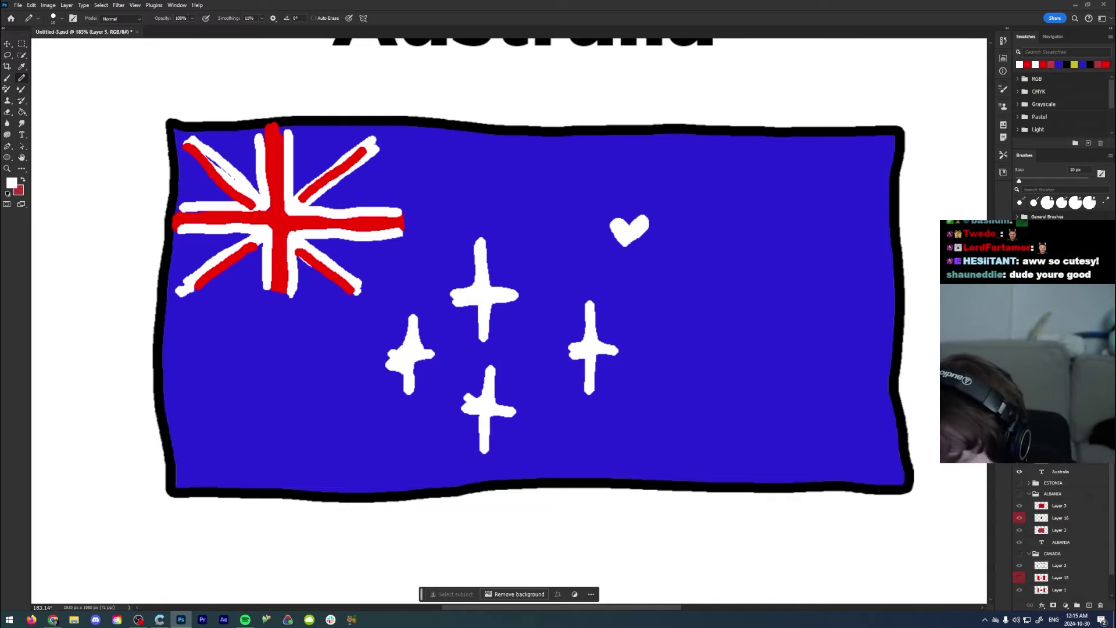
key(ctrl+)
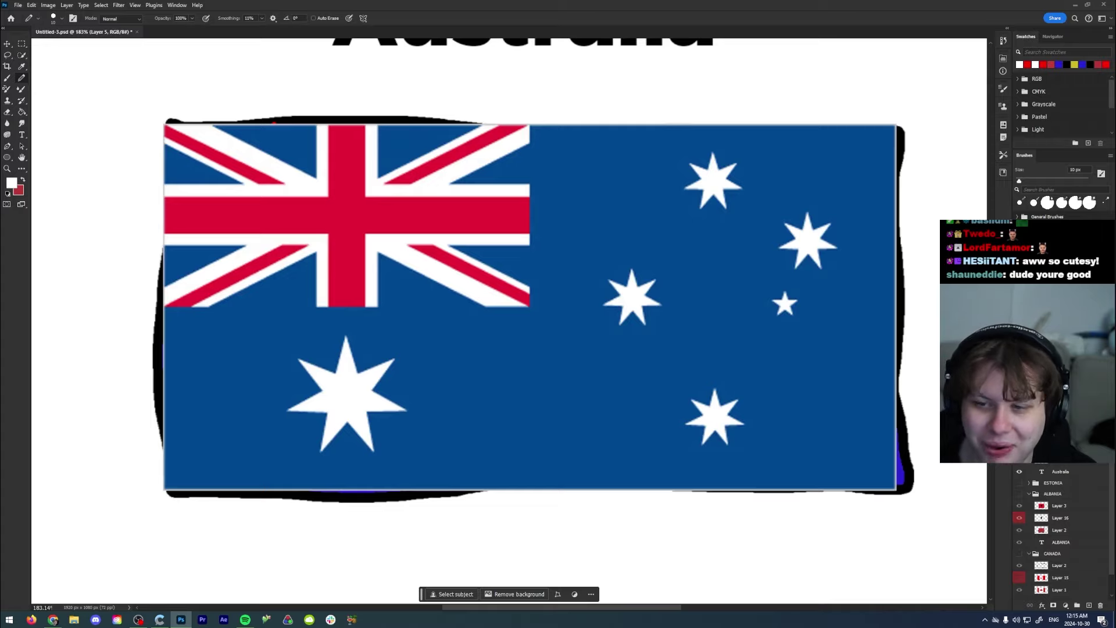
key(ctrl+comma)
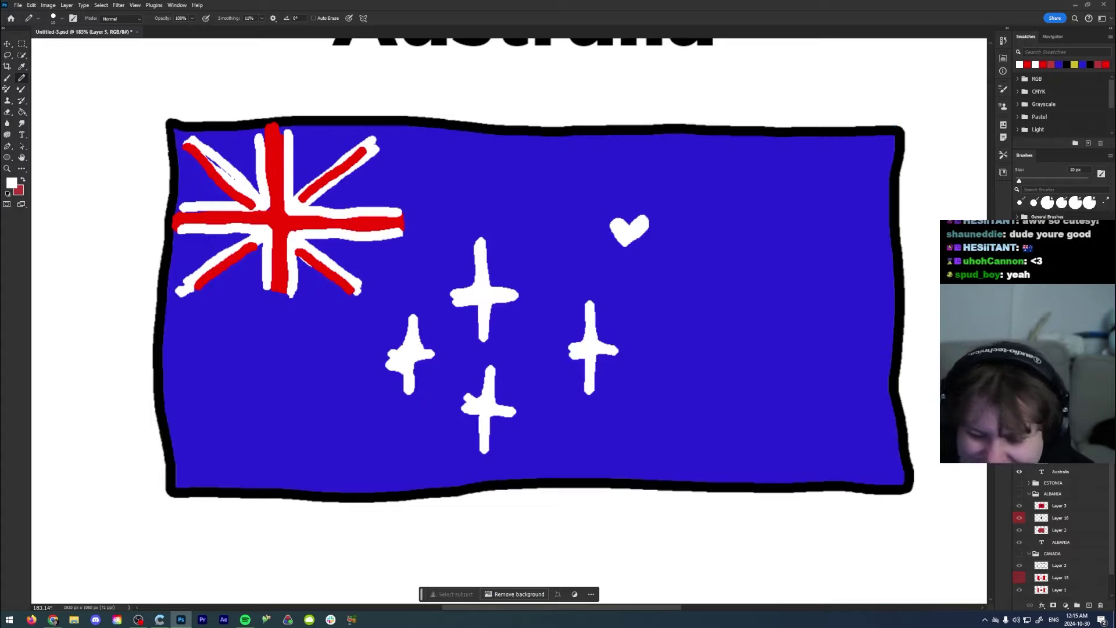
key(ctrl+comma)
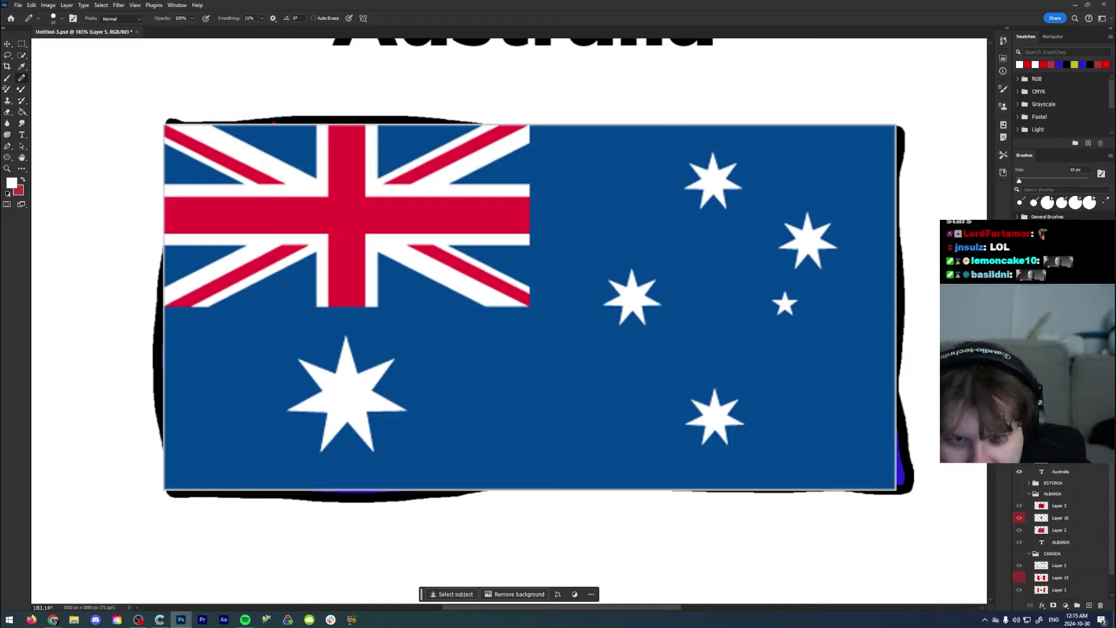
key(ctrl+comma)
key(ctrl+comma)
key(ctrl+comma)
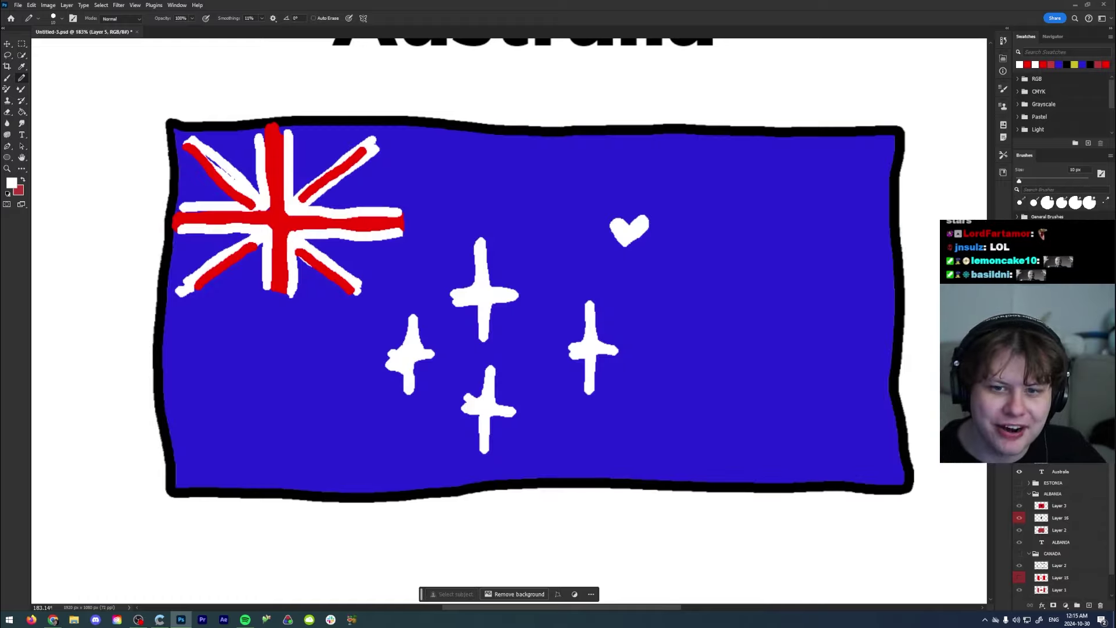
key(ctrl+comma)
key(ctrl+comma)
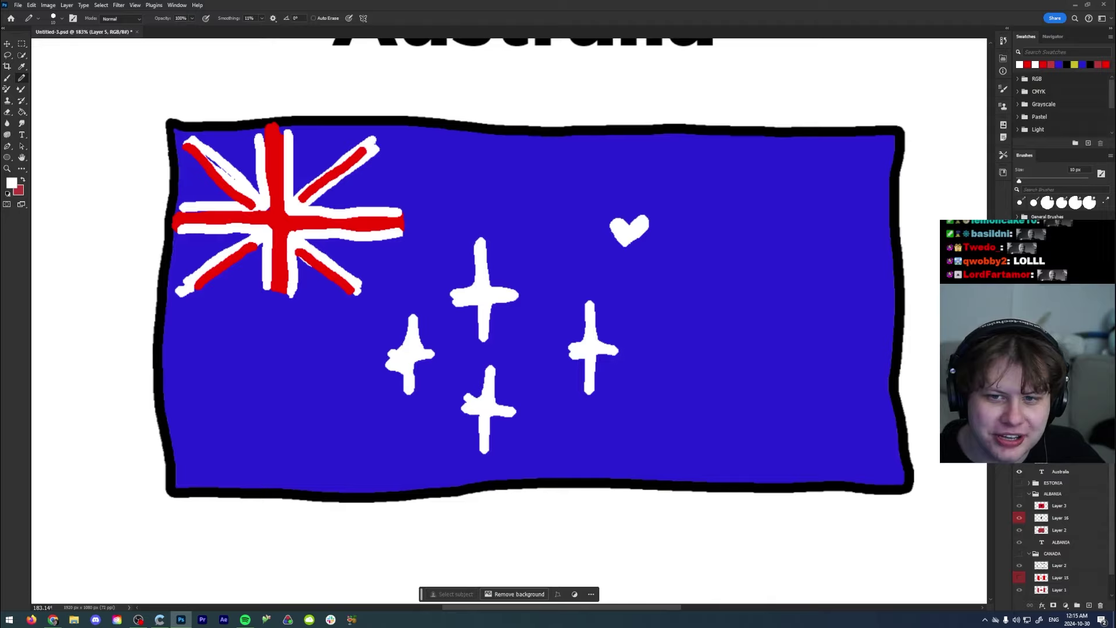
key(ctrl+comma)
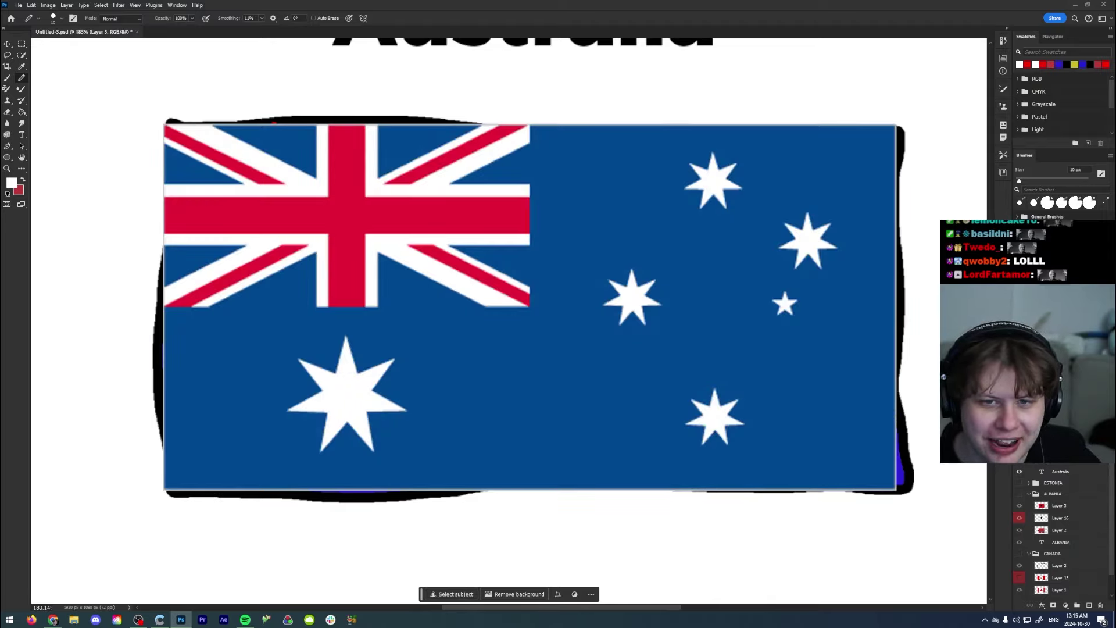
key(ctrl+comma)
key(ctrl+comma)
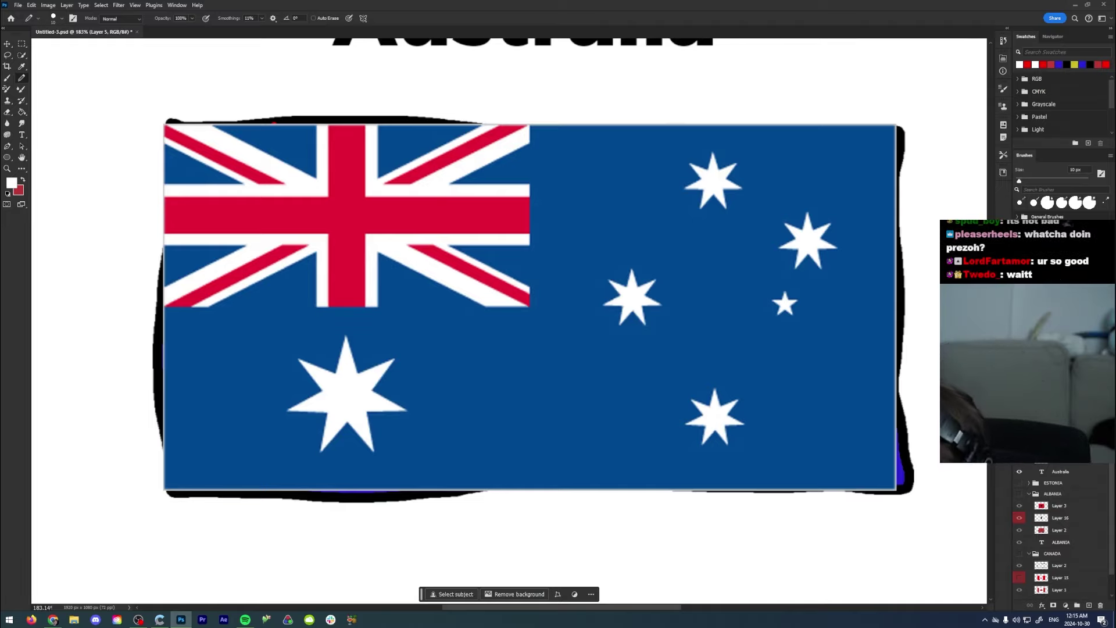
Step: Hide the Australia group, show and expand the Chile group, and select its Layer 2
key(ctrl+z)
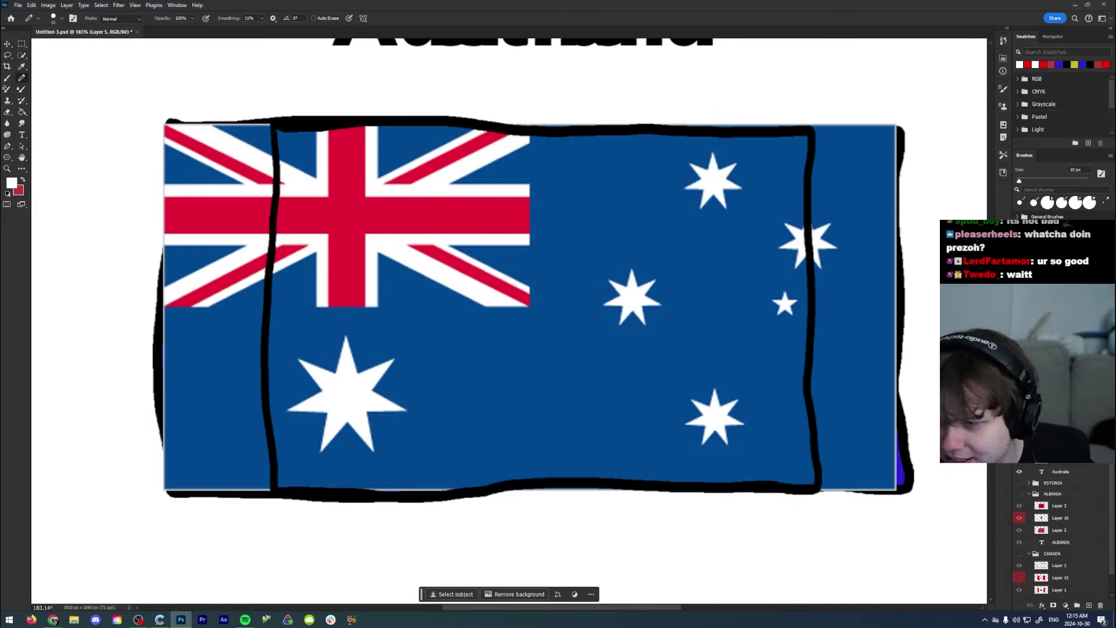
key(ctrl+z)
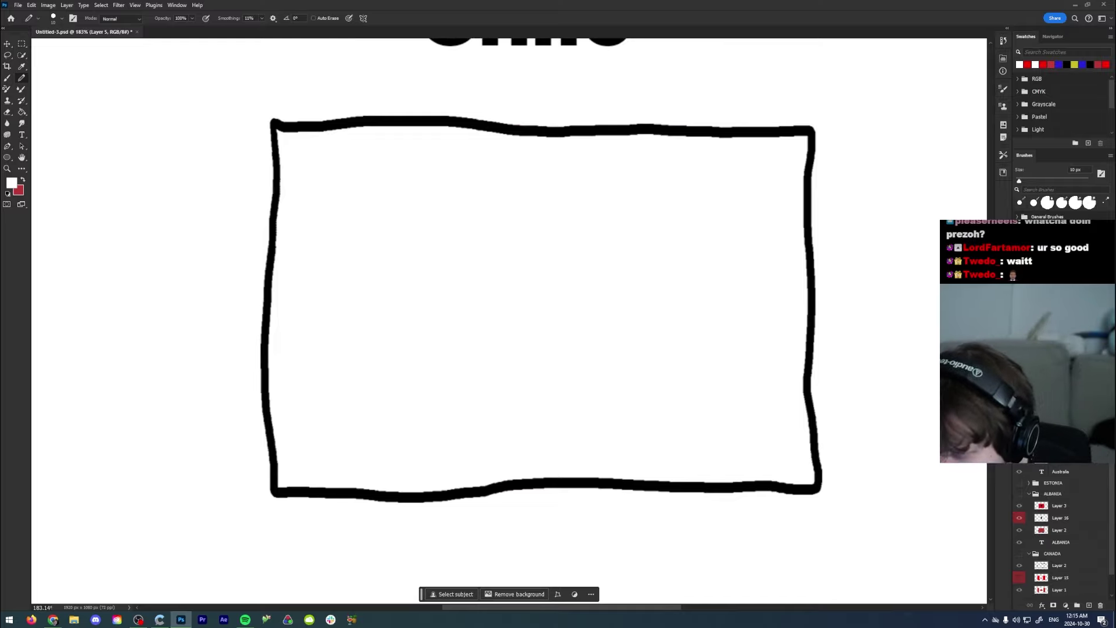
click(1053, 412)
click(1028, 411)
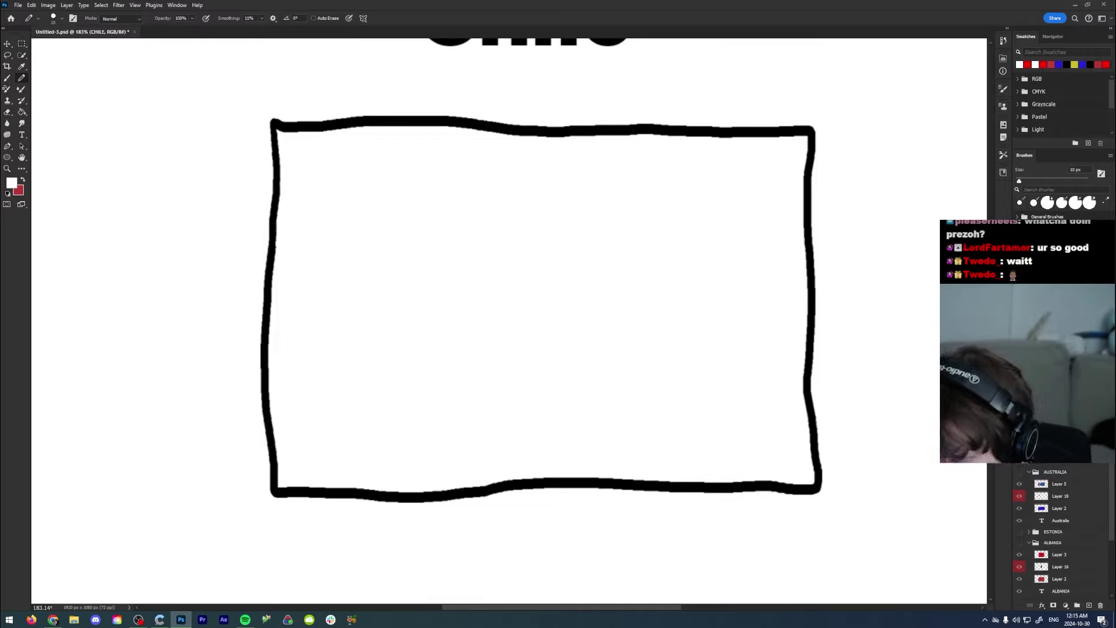
click(1059, 448)
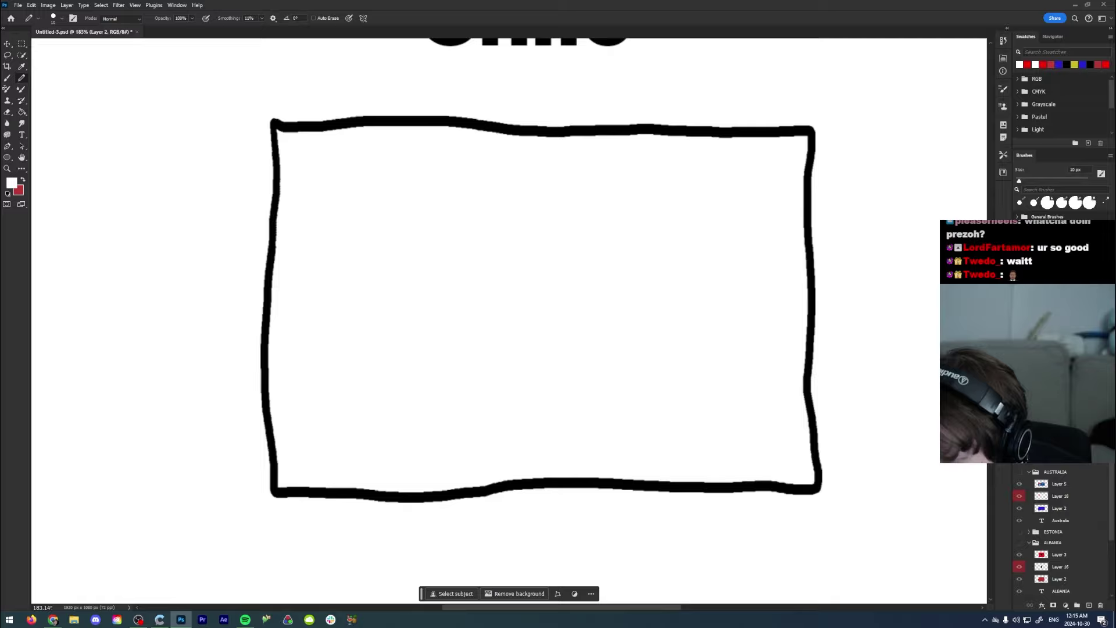
key(ctrl+z)
key(ctrl+z)
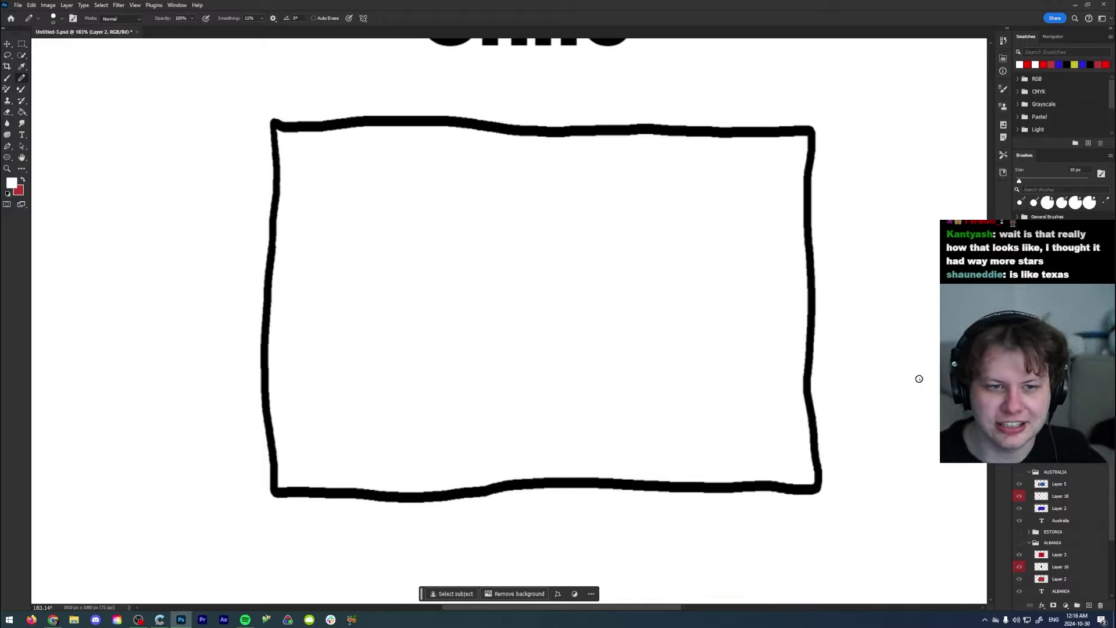
Step: Set the foreground color to red, #c52525, and add a new layer for the Chile drawing
click(11, 184)
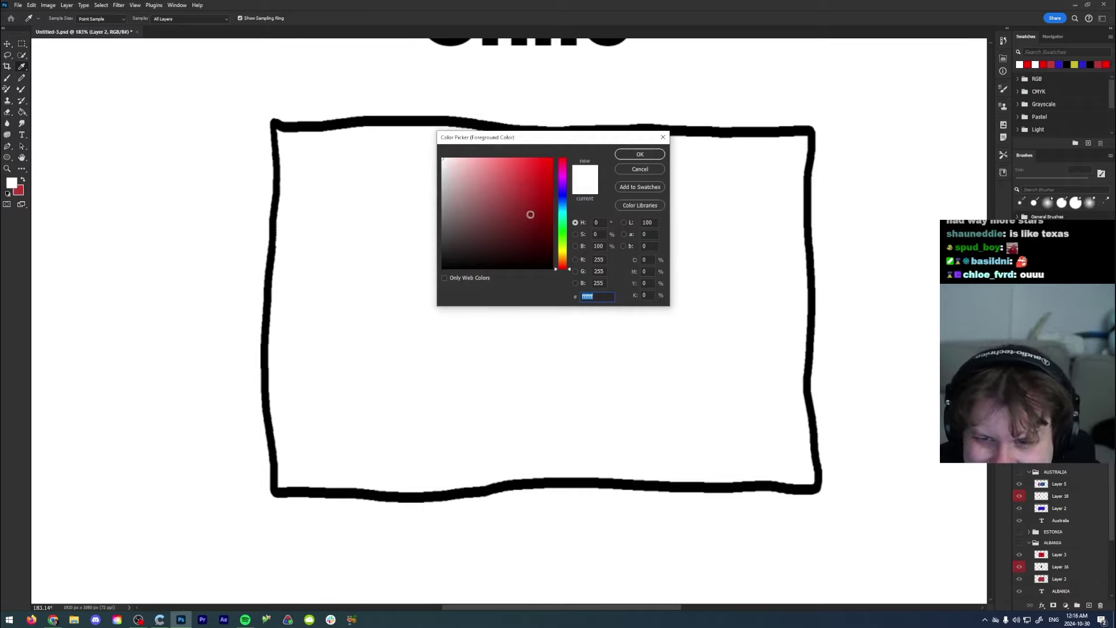
click(526, 194)
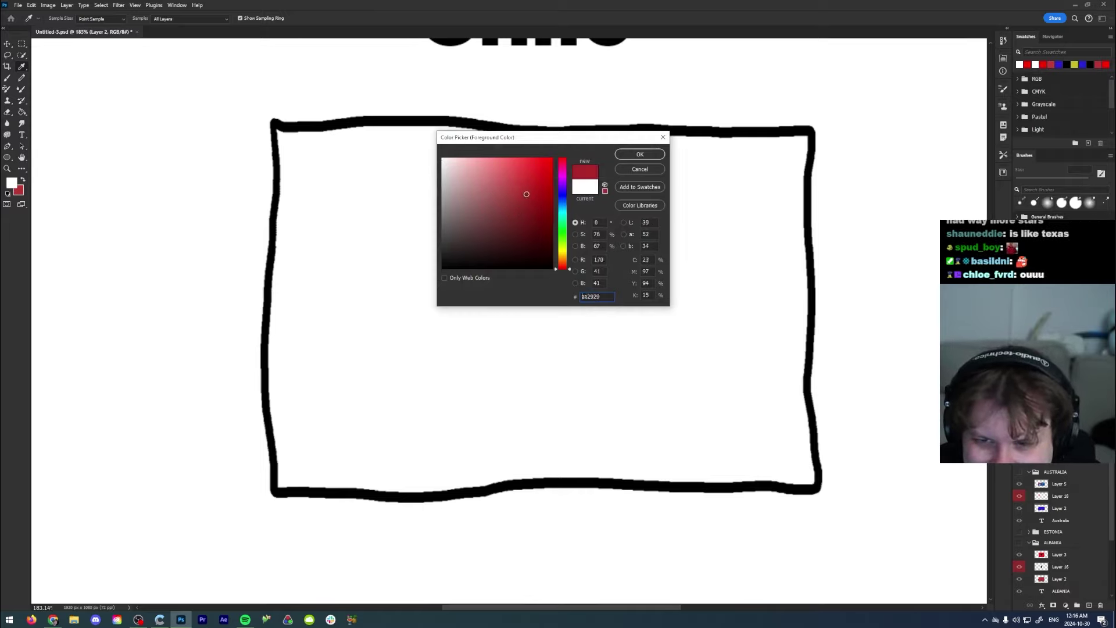
click(639, 154)
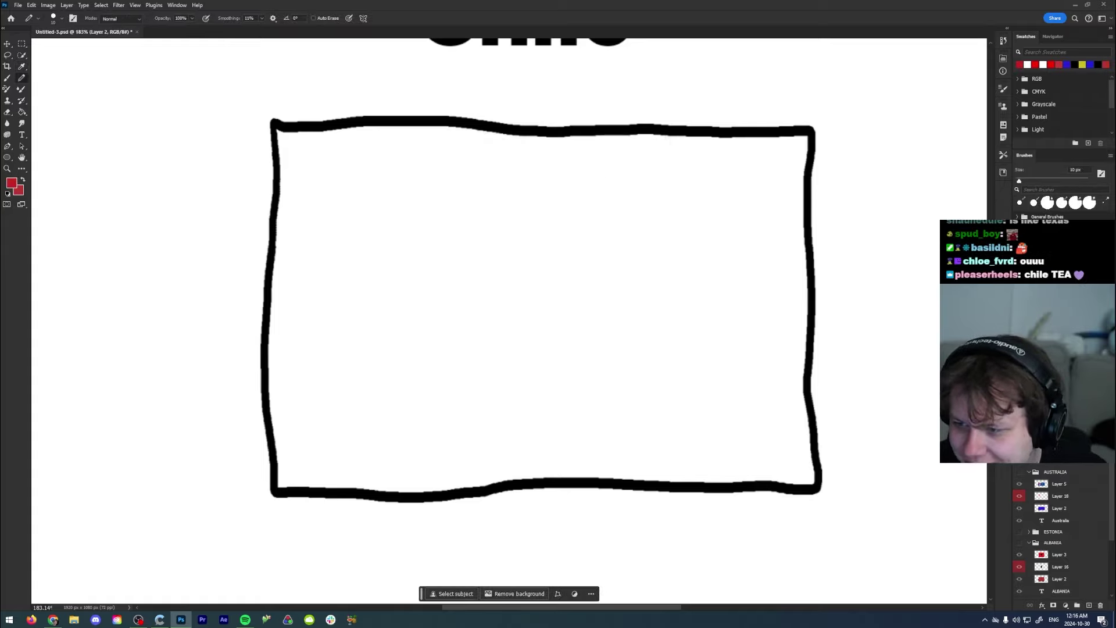
key(ctrl+shift+alt+n)
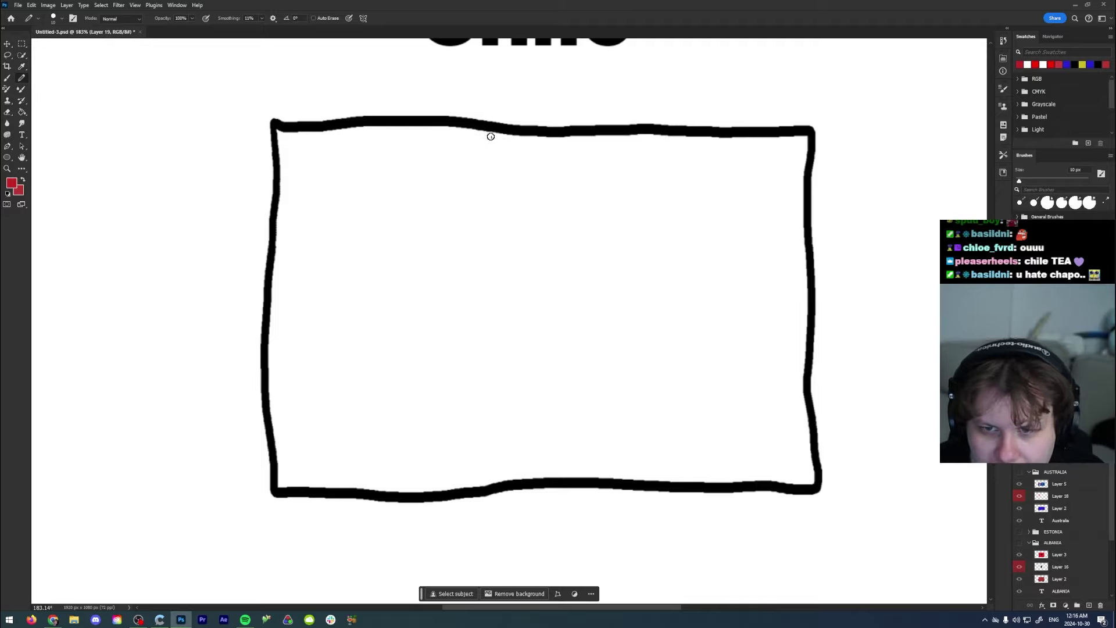
drag(445, 128, 446, 263)
drag(272, 268, 801, 260)
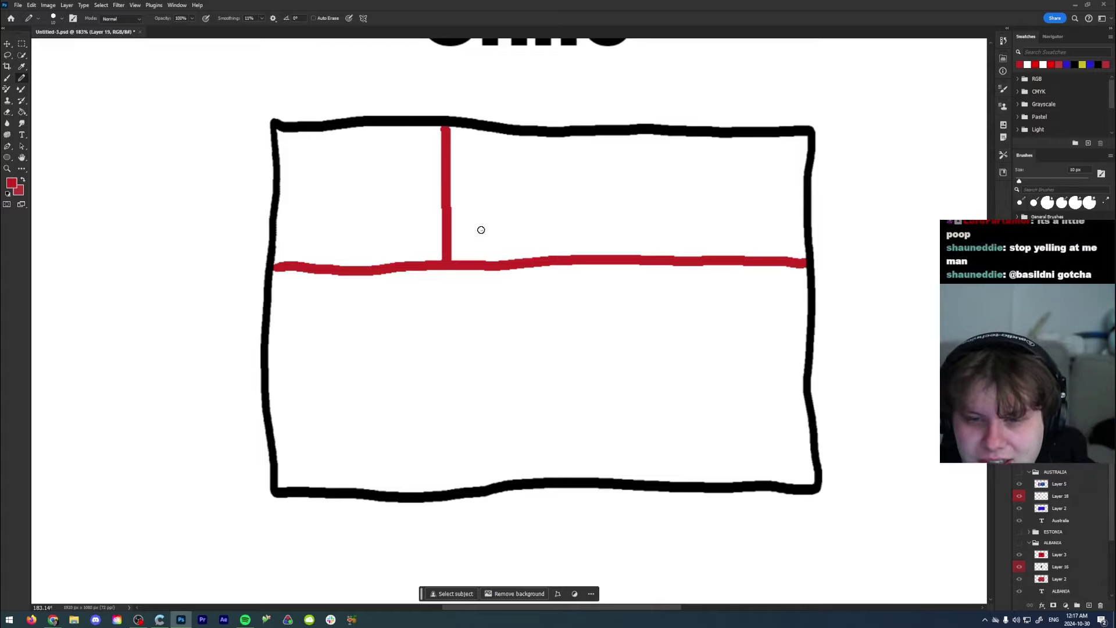
key(ctrl+z)
key(ctrl+z)
drag(434, 125, 470, 479)
mouse_move(443, 301)
mouse_down()
mouse_move(627, 288)
mouse_move(817, 305)
mouse_up()
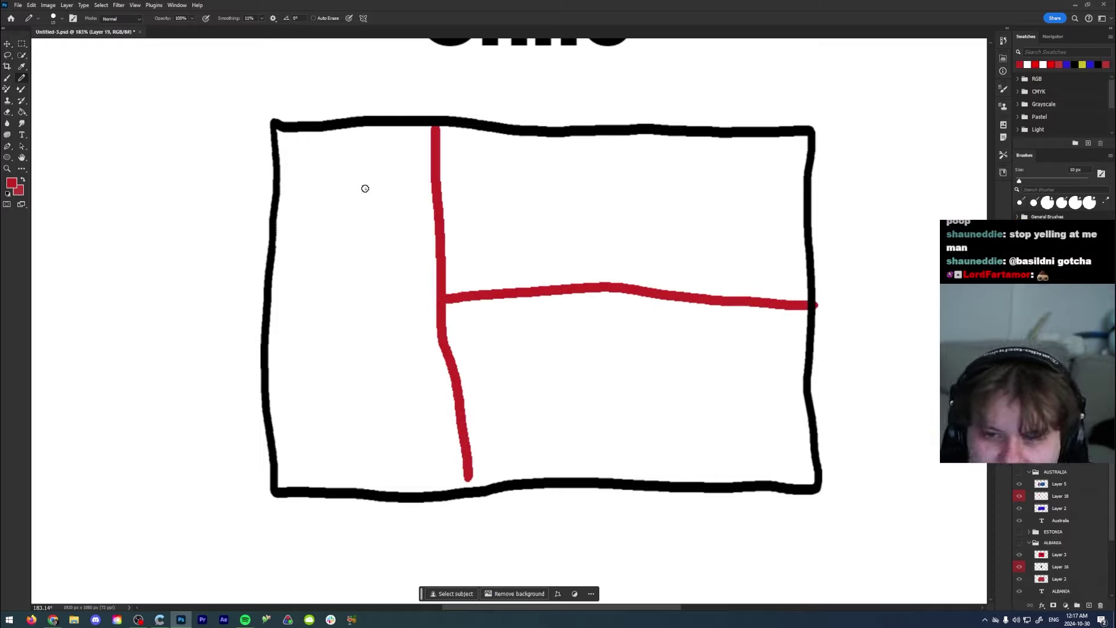
key(ctrl+z)
key(ctrl+z)
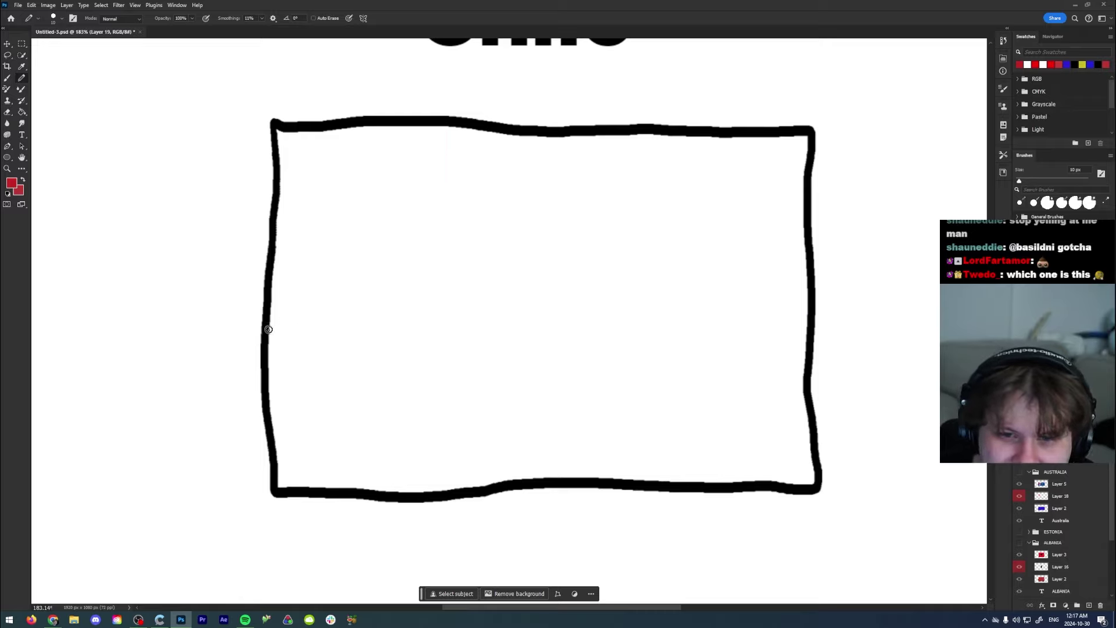
Step: Pencil red lines dividing the flag across its middle and down its upper half, and fill the enclosed upper-right area with red
drag(269, 324, 786, 317)
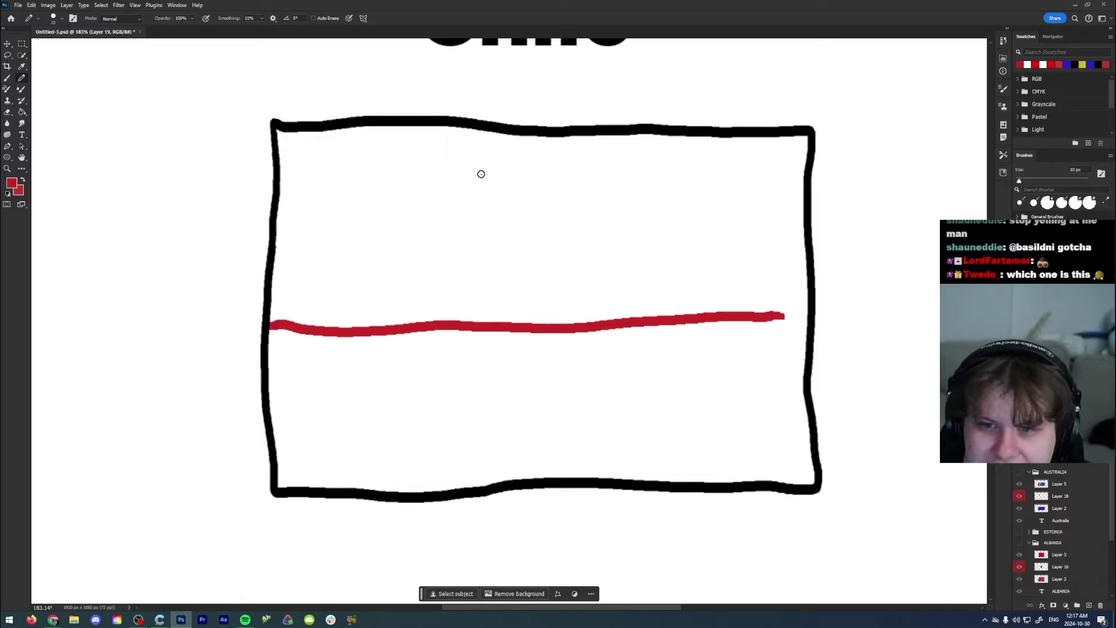
drag(501, 134, 504, 330)
drag(777, 317, 807, 324)
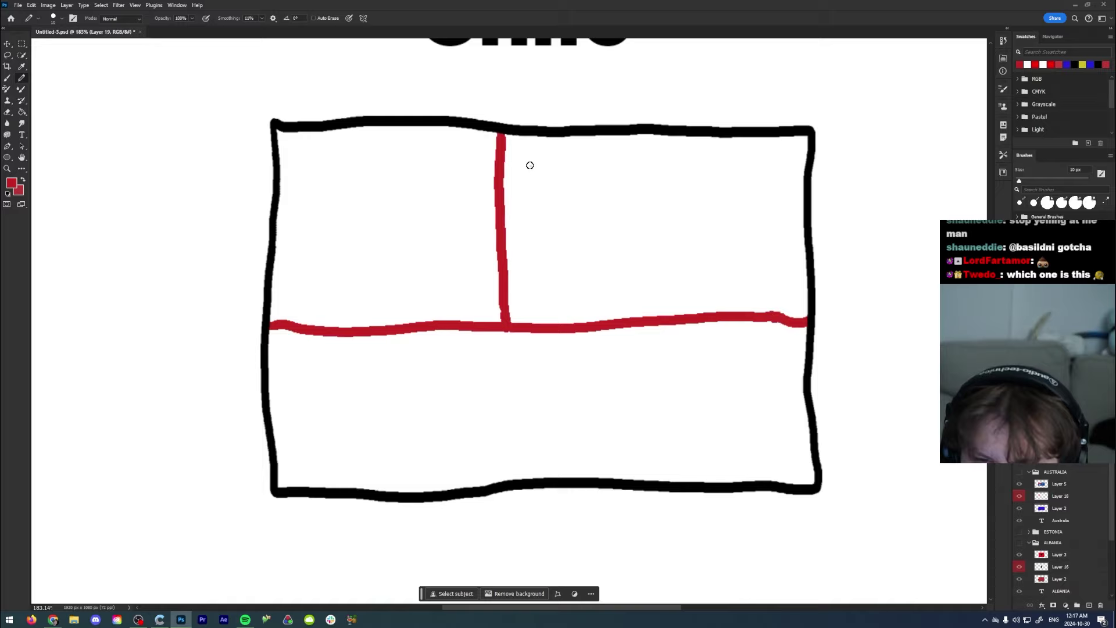
mouse_move(502, 138)
mouse_down()
mouse_move(808, 142)
mouse_move(796, 203)
mouse_move(805, 317)
mouse_up()
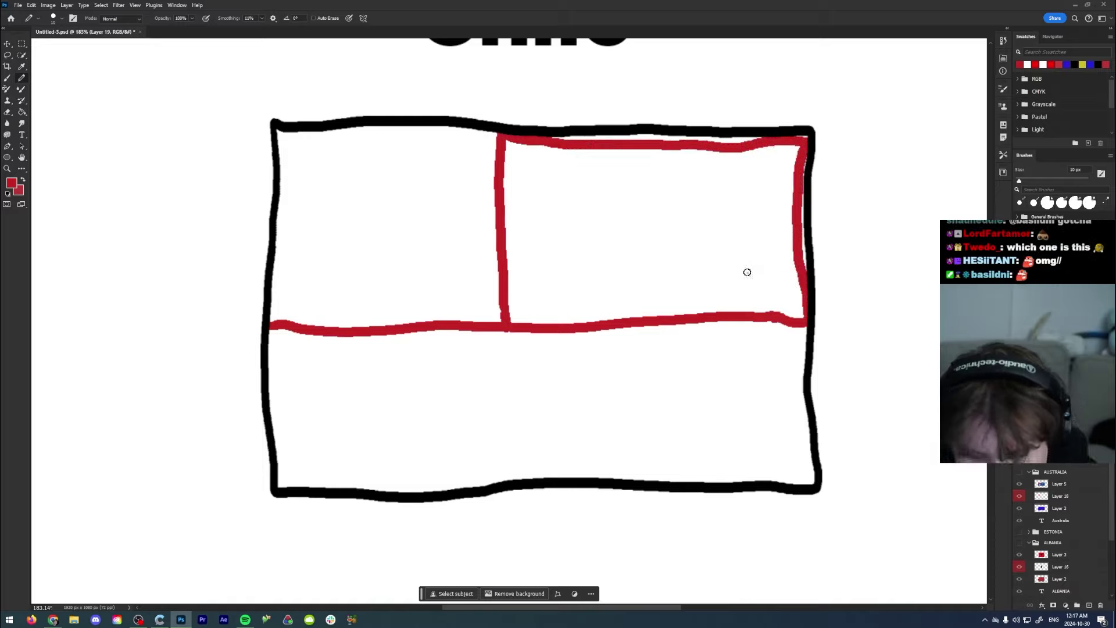
key(g)
click(680, 256)
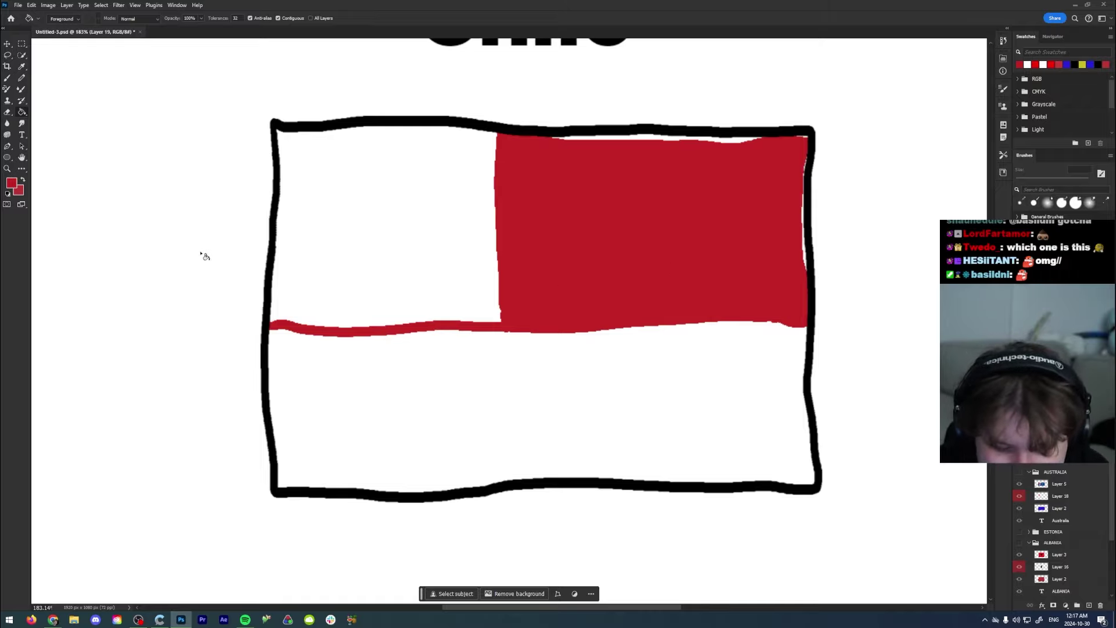
Step: Set the foreground color to blue, #203ccc, outline a full-height band on the flag's left side, and fill it
click(11, 183)
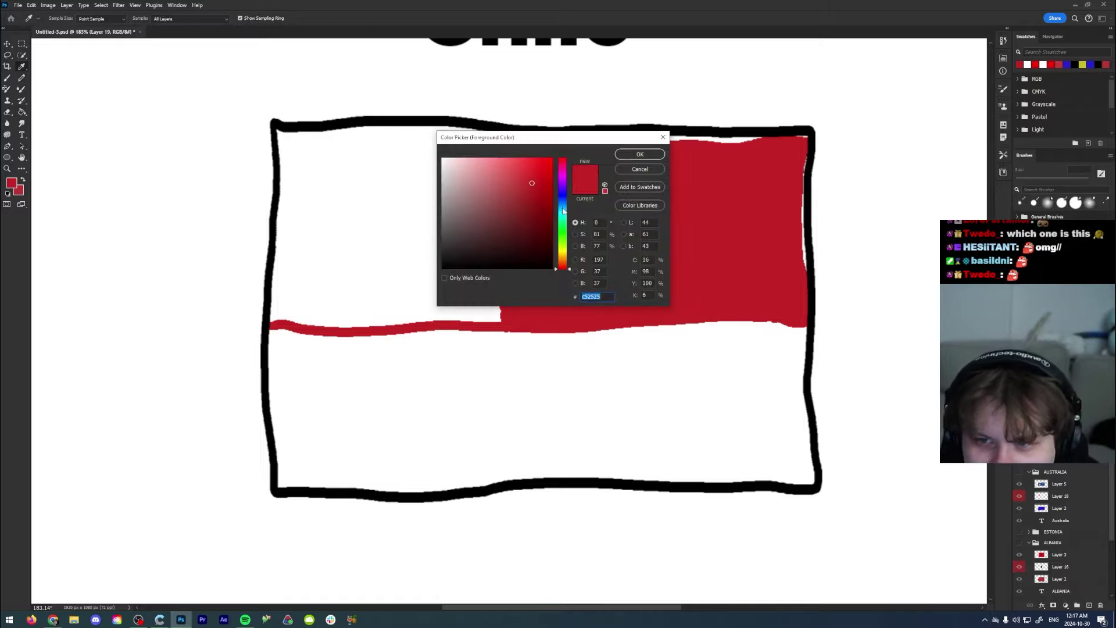
text(203ccc)
click(621, 159)
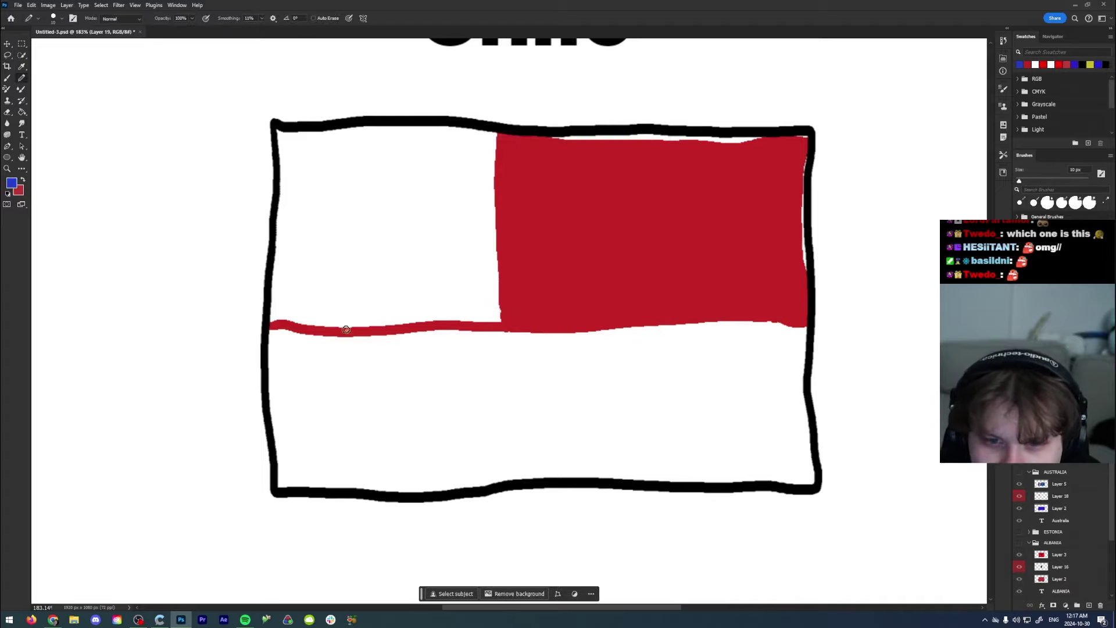
mouse_move(274, 321)
mouse_down()
mouse_move(279, 491)
mouse_move(499, 490)
mouse_move(512, 477)
mouse_move(493, 372)
mouse_move(482, 124)
mouse_move(277, 132)
mouse_move(281, 293)
mouse_move(273, 337)
mouse_up()
key(g)
click(389, 304)
click(397, 335)
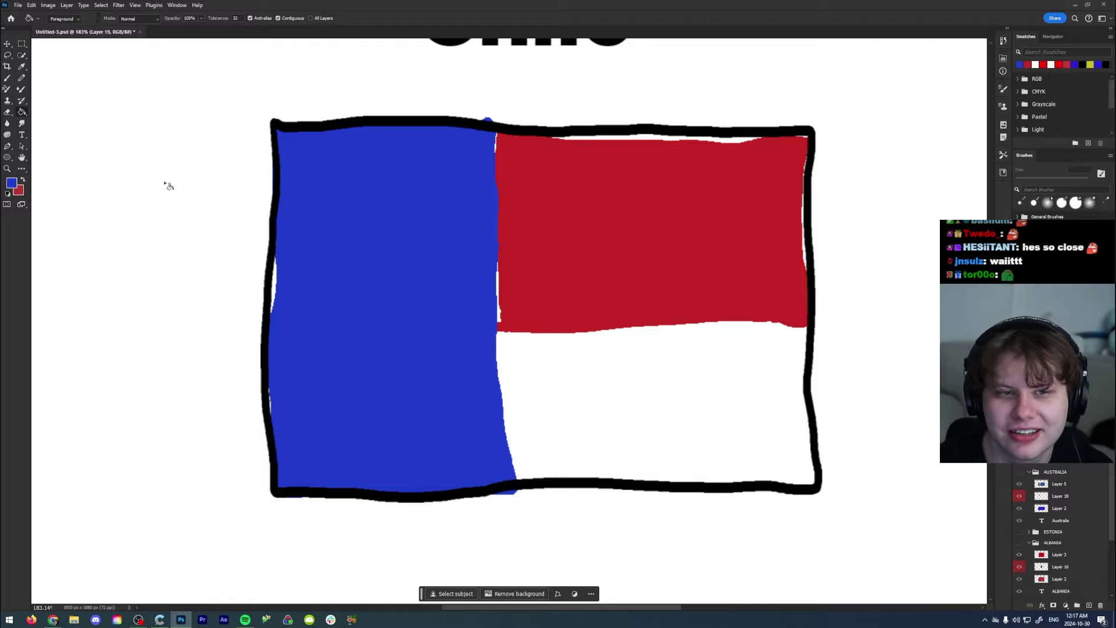
Step: Set the foreground color to white, #ffffff, and pencil a face with two eyes and a large hanging tongue on the blue band
click(11, 183)
drag(505, 194, 428, 158)
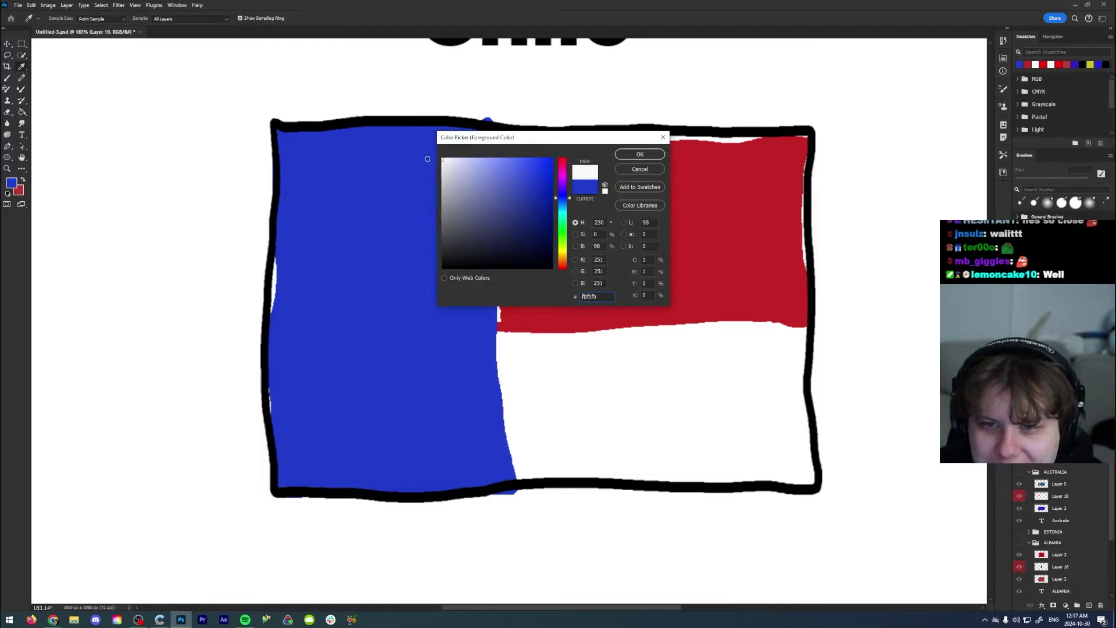
click(639, 154)
key(b)
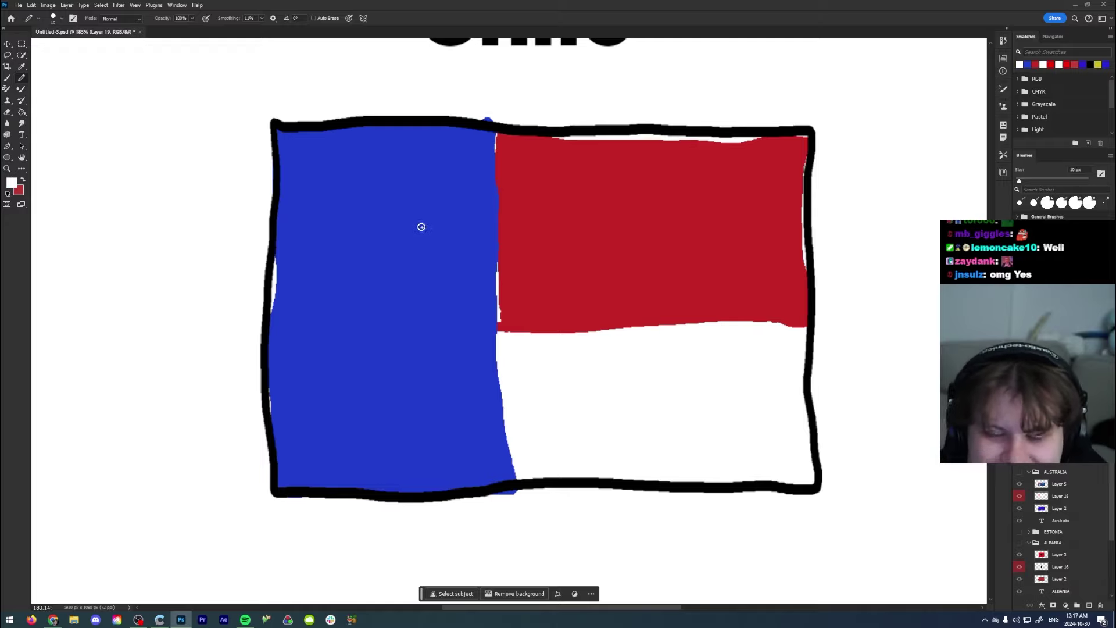
mouse_move(408, 198)
mouse_down()
mouse_move(368, 222)
mouse_move(349, 204)
mouse_move(328, 246)
mouse_move(350, 281)
mouse_move(388, 279)
mouse_move(443, 193)
mouse_move(438, 173)
mouse_move(361, 193)
mouse_up()
mouse_move(364, 155)
mouse_down()
mouse_move(372, 173)
mouse_move(351, 142)
mouse_up()
drag(402, 142, 405, 143)
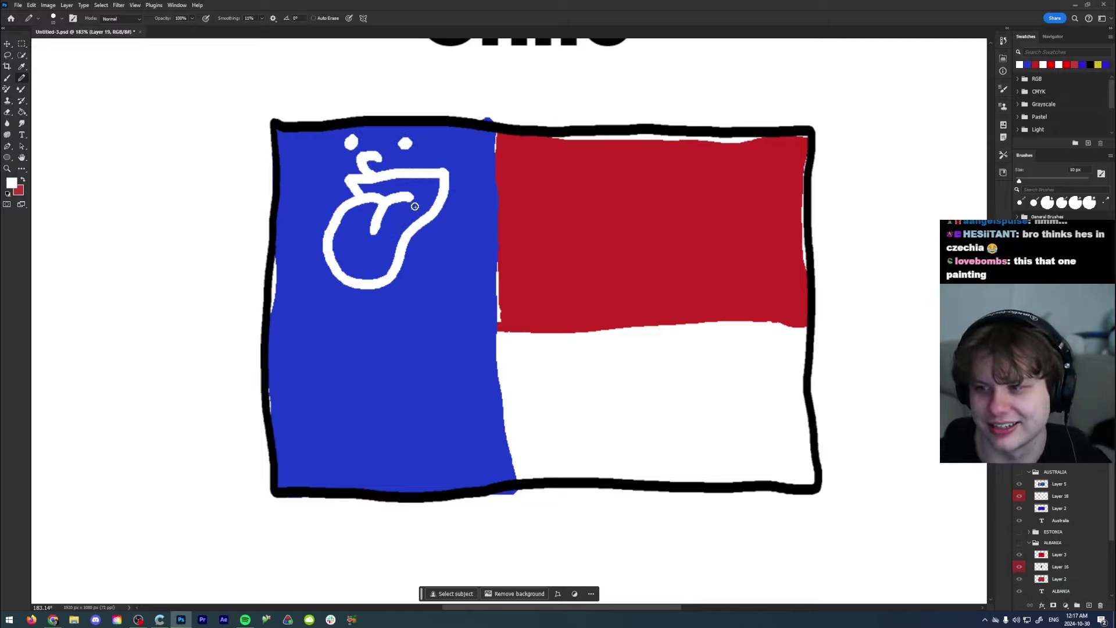
Step: Toggle the real Chile flag on and off over the drawing to compare the two
key(alt+[)
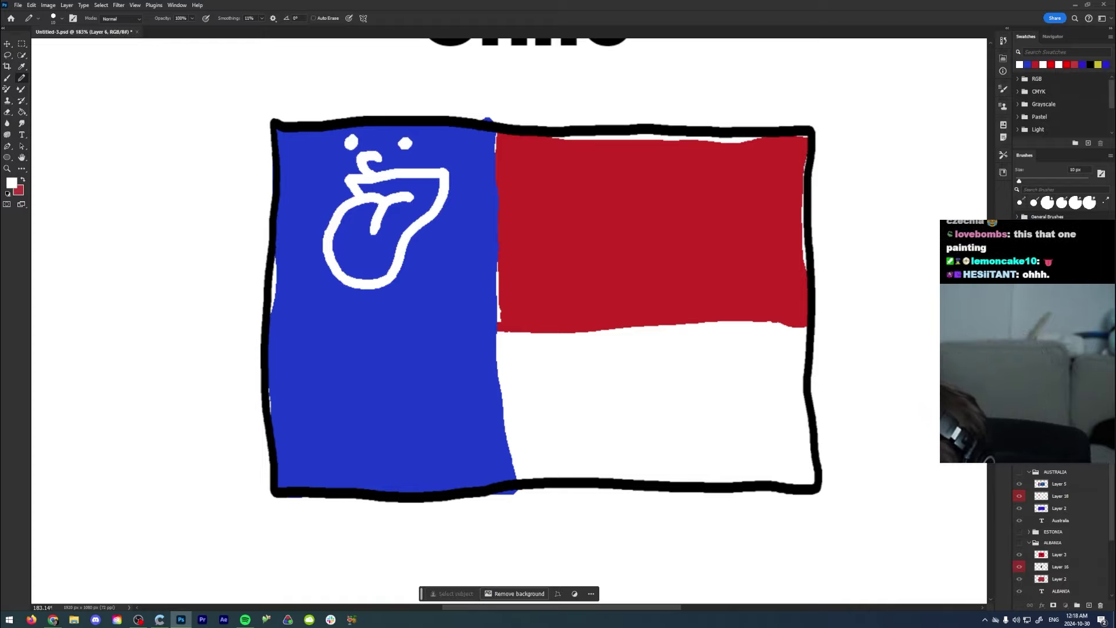
key(ctrl+comma)
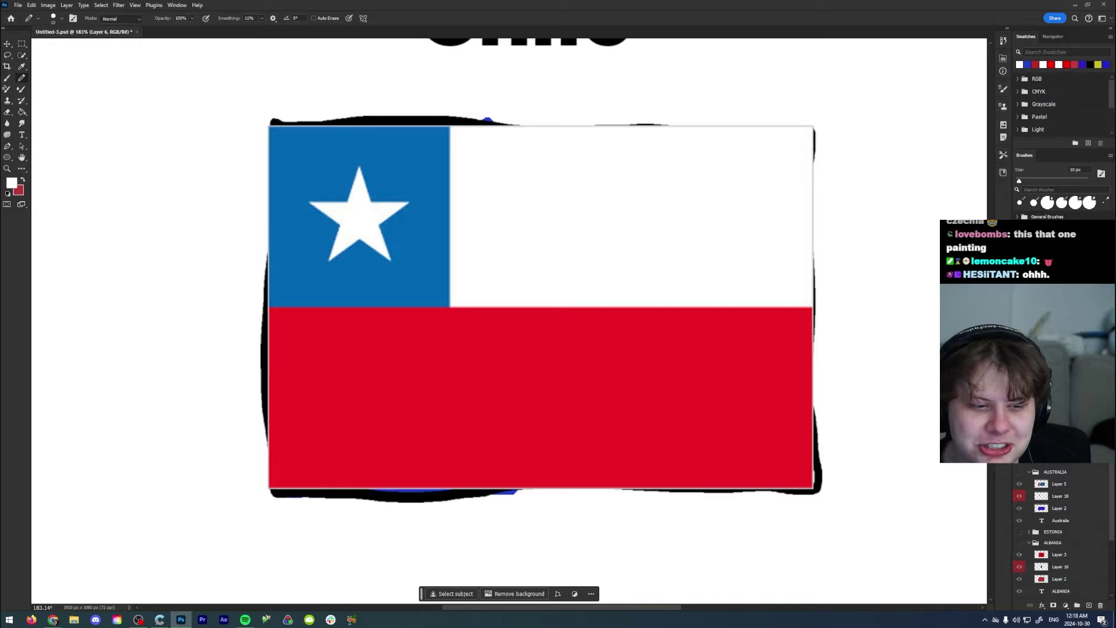
key(ctrl+comma)
key(ctrl+comma)
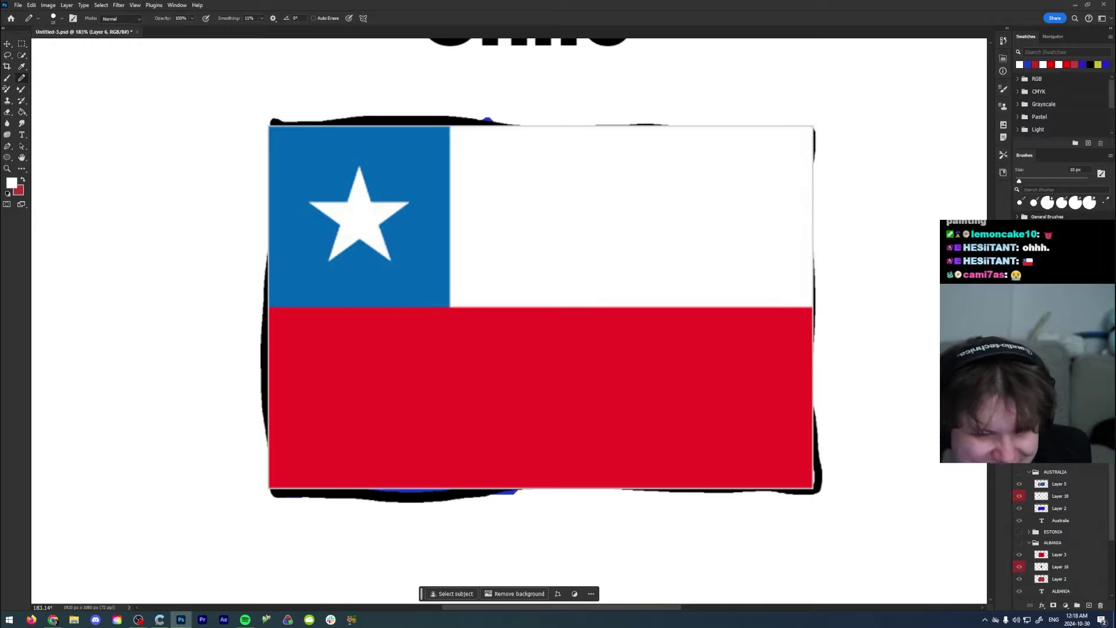
key(ctrl+comma)
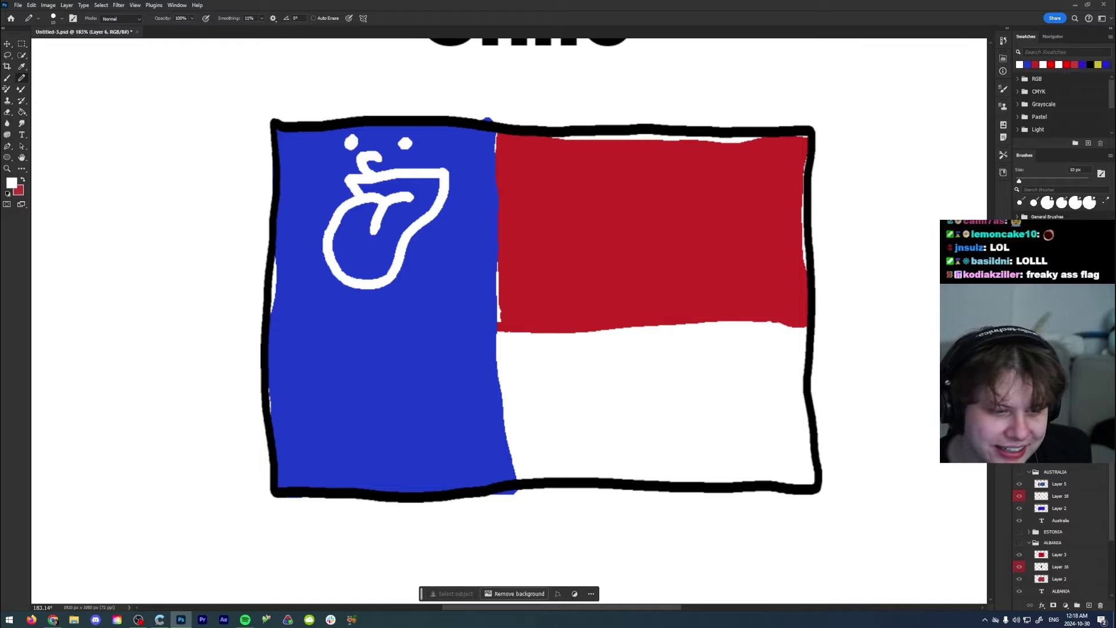
key(ctrl+comma)
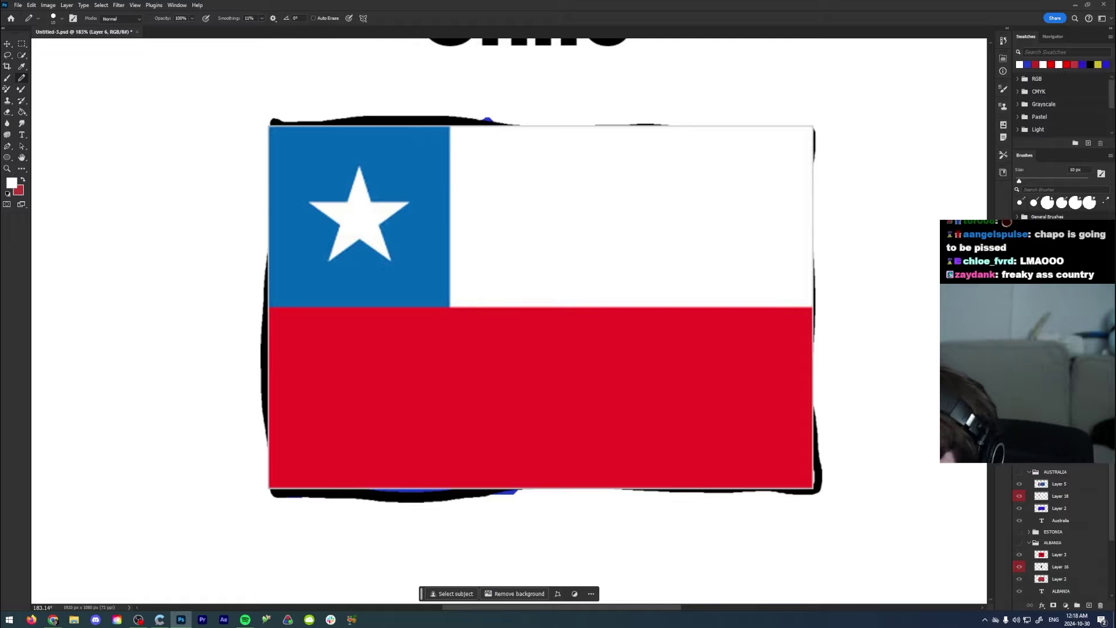
Step: Switch from the Chile flag to the empty Sri Lanka outline and its drawing layer
key(ctrl+z)
key(ctrl+z)
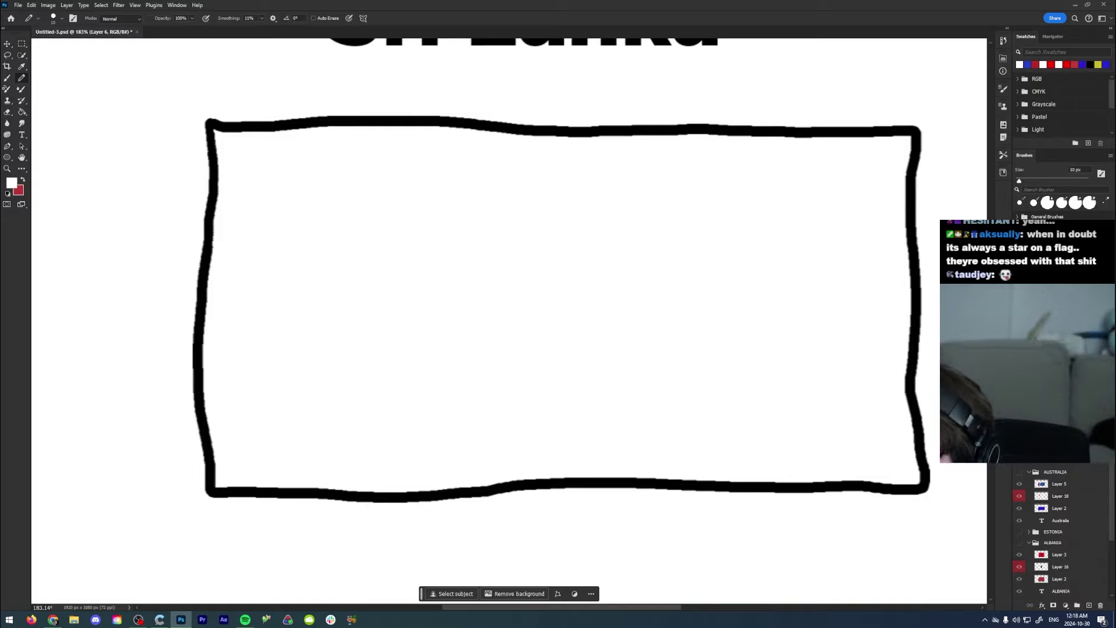
scroll(1060, 535, up, 2)
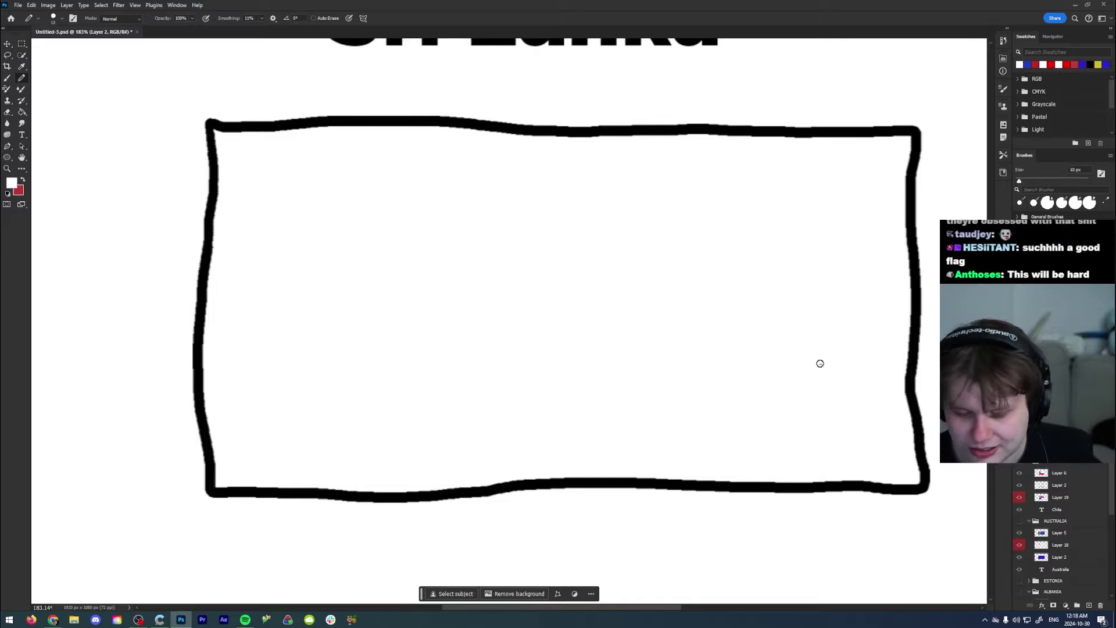
Step: Set the foreground color to orange, #da9323, pencil a large inner rectangle in the Sri Lanka outline, and fill the surrounding border
click(11, 183)
drag(563, 260, 563, 258)
click(516, 180)
click(538, 173)
click(640, 154)
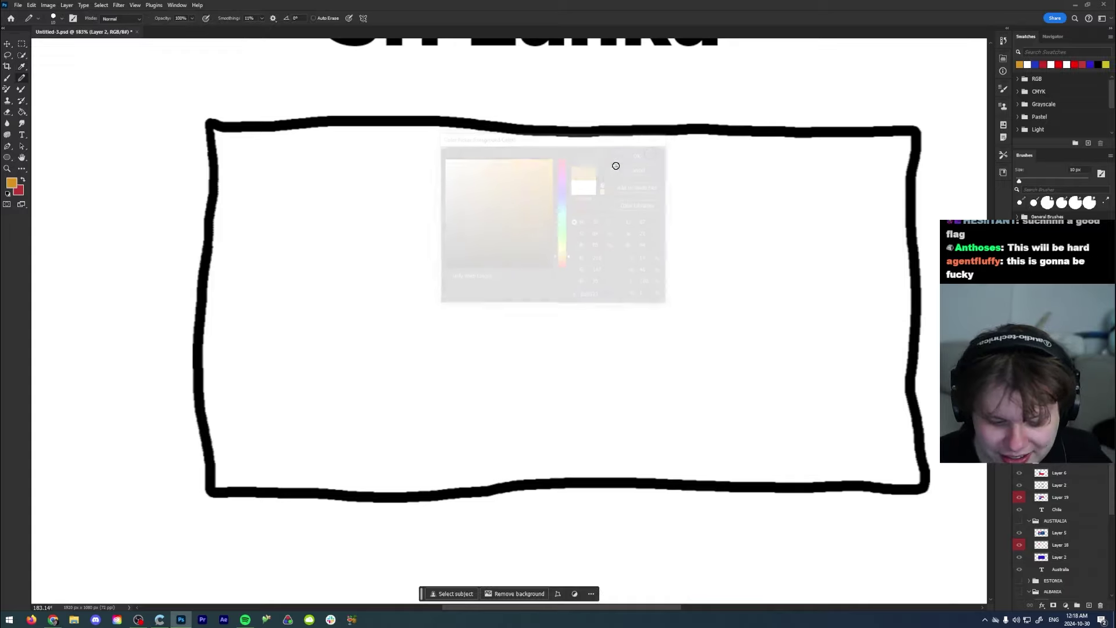
mouse_move(294, 174)
mouse_down()
mouse_move(296, 424)
mouse_move(833, 420)
mouse_move(831, 169)
mouse_move(702, 183)
mouse_move(301, 179)
mouse_up()
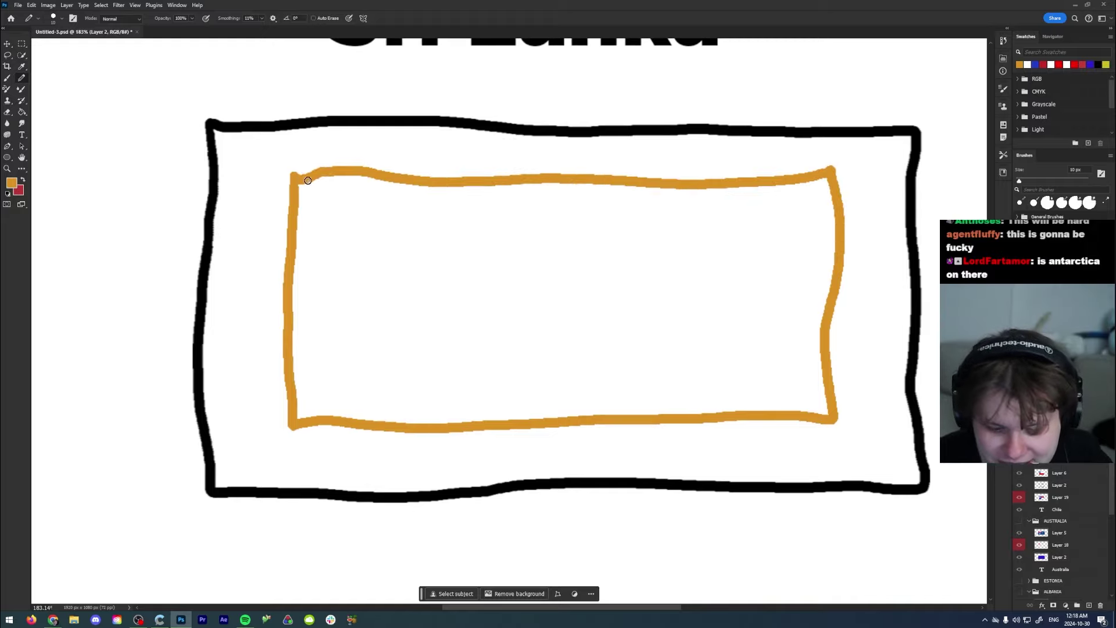
key(g)
click(449, 155)
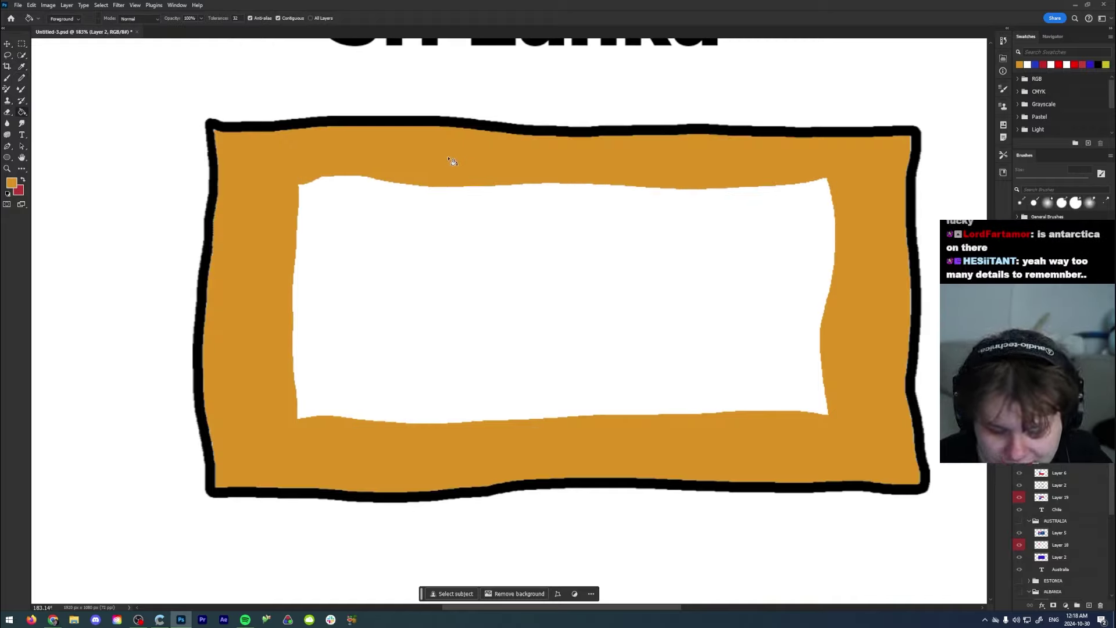
Step: Pencil two solid stacked orange bars and a solid orange circle down the left side of the inner rectangle
key(b)
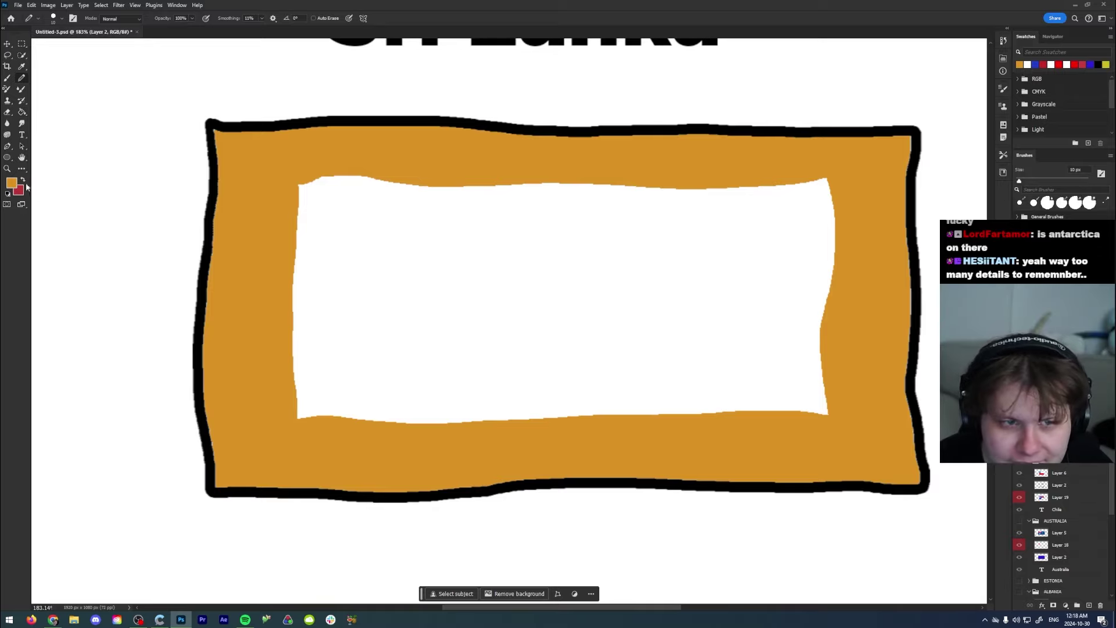
mouse_move(316, 207)
mouse_down()
mouse_move(374, 209)
mouse_move(349, 226)
mouse_move(313, 226)
mouse_move(320, 205)
mouse_move(370, 221)
mouse_move(322, 218)
mouse_up()
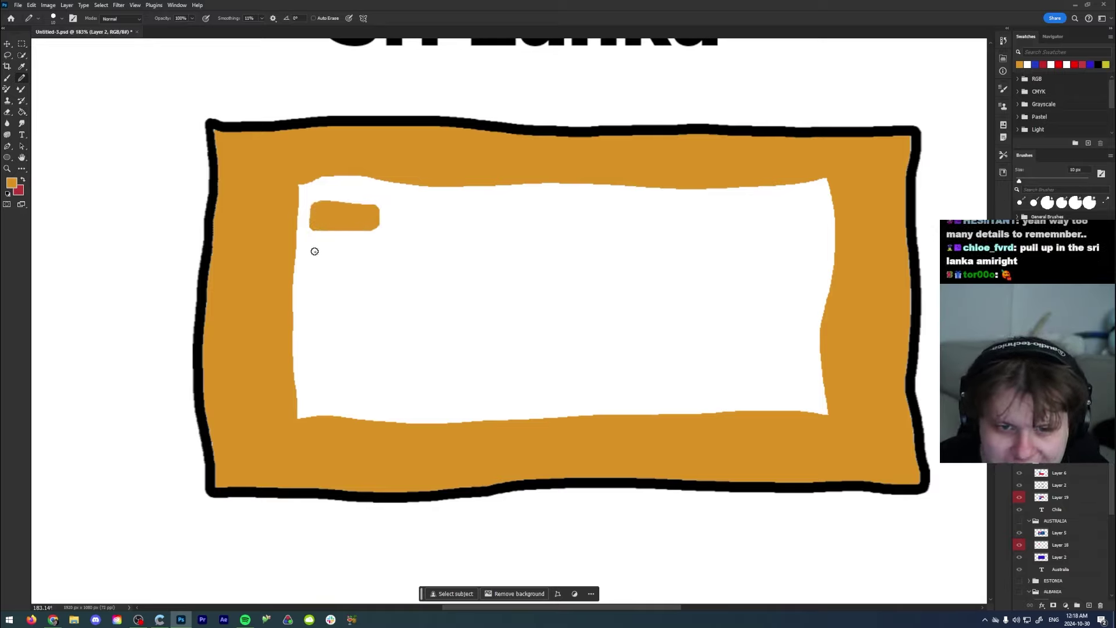
mouse_move(314, 252)
mouse_down()
mouse_move(369, 245)
mouse_move(373, 259)
mouse_move(313, 256)
mouse_move(362, 259)
mouse_move(333, 251)
mouse_up()
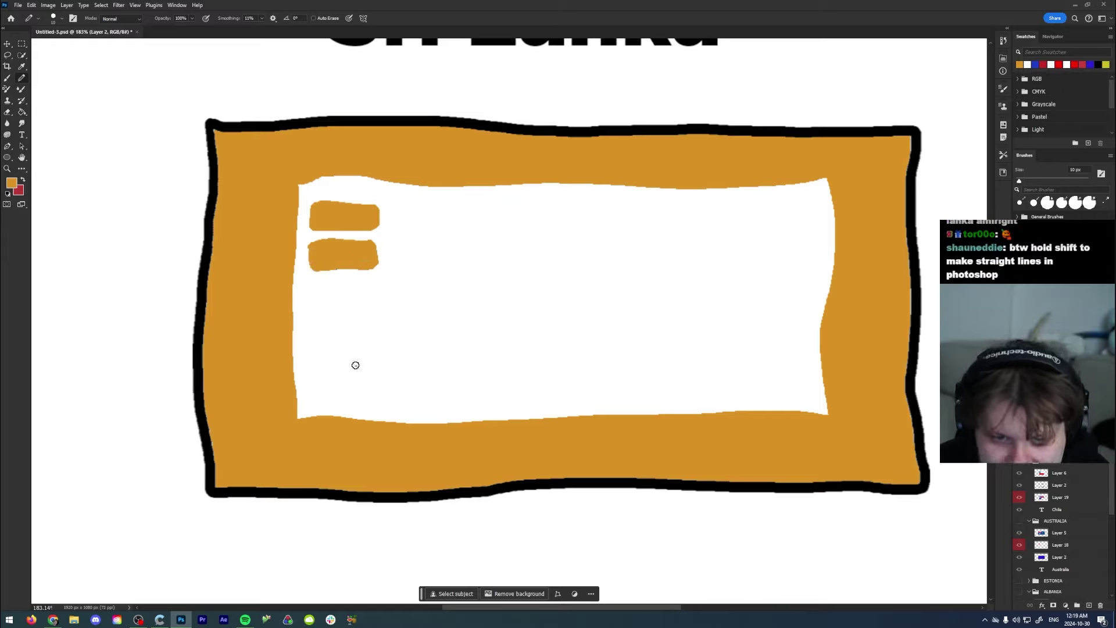
mouse_move(349, 346)
mouse_down()
mouse_move(364, 364)
mouse_move(342, 387)
mouse_move(350, 370)
mouse_up()
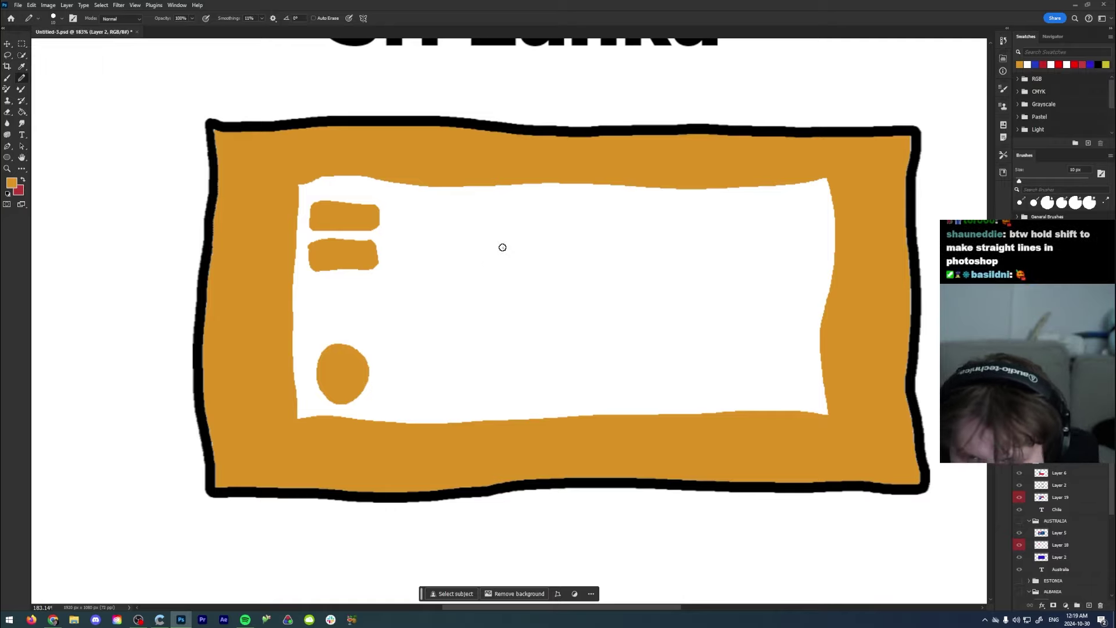
Step: Pencil the orange outline of a spiky-maned animal with a curled tail, its raised arm holding an upright sword
mouse_move(500, 262)
mouse_down()
mouse_move(525, 226)
mouse_move(541, 249)
mouse_move(562, 231)
mouse_move(580, 257)
mouse_up()
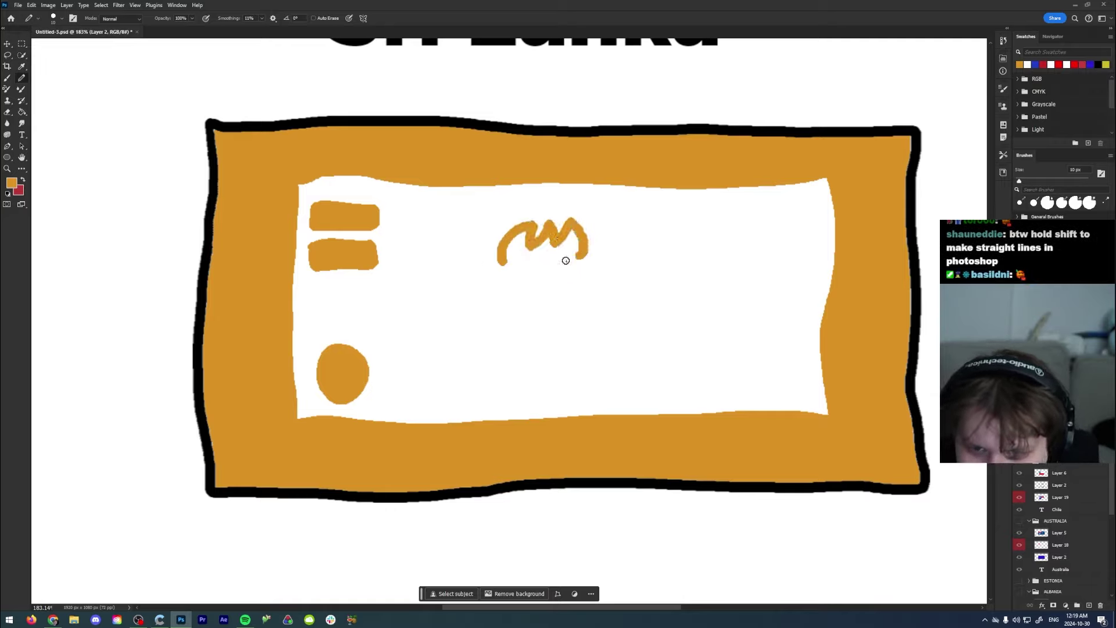
mouse_move(501, 269)
mouse_down()
mouse_move(468, 289)
mouse_move(480, 307)
mouse_move(469, 314)
mouse_move(516, 337)
mouse_move(521, 388)
mouse_move(542, 390)
mouse_move(551, 357)
mouse_move(595, 364)
mouse_move(676, 343)
mouse_move(685, 378)
mouse_move(703, 374)
mouse_move(703, 340)
mouse_move(739, 335)
mouse_move(764, 297)
mouse_move(752, 261)
mouse_move(704, 300)
mouse_move(639, 255)
mouse_move(584, 256)
mouse_up()
mouse_move(509, 336)
mouse_down()
mouse_move(442, 342)
mouse_move(438, 333)
mouse_move(411, 356)
mouse_move(430, 363)
mouse_move(432, 327)
mouse_move(388, 319)
mouse_move(416, 307)
mouse_move(438, 312)
mouse_move(434, 328)
mouse_move(411, 303)
mouse_move(405, 218)
mouse_move(442, 204)
mouse_move(436, 303)
mouse_up()
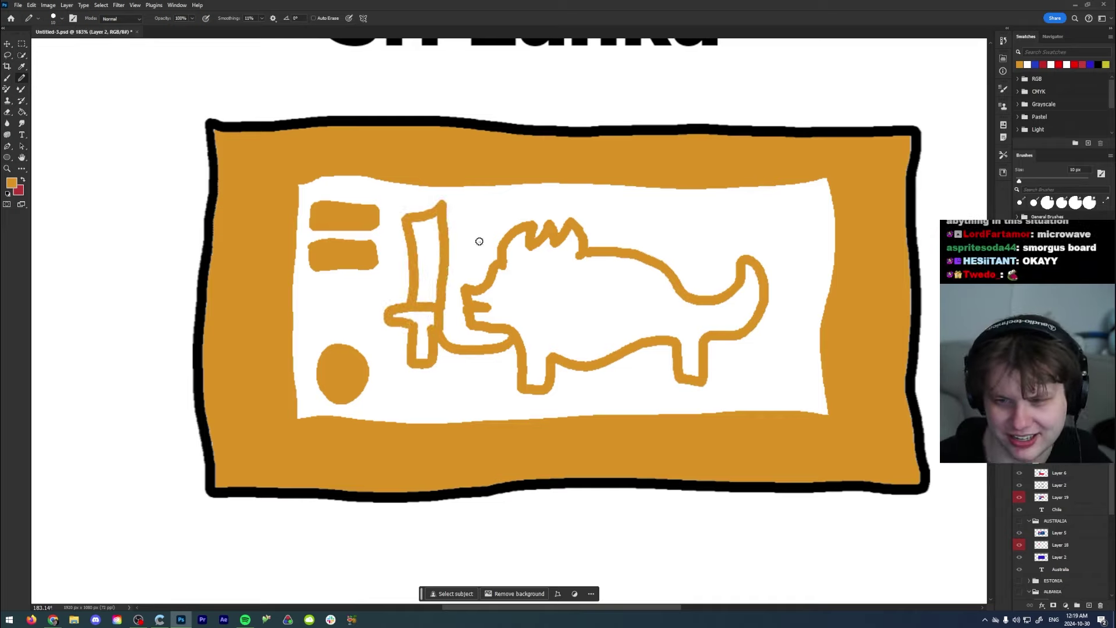
drag(436, 361, 516, 369)
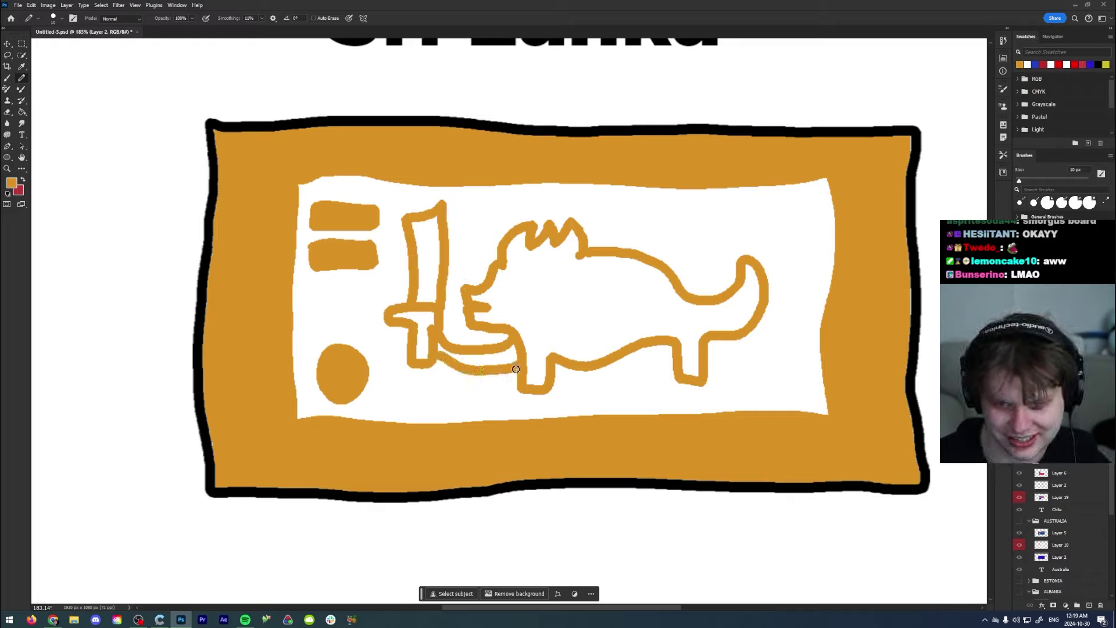
Step: Set the foreground color to light green and fill the animal's body and its sword-holding arm
click(11, 183)
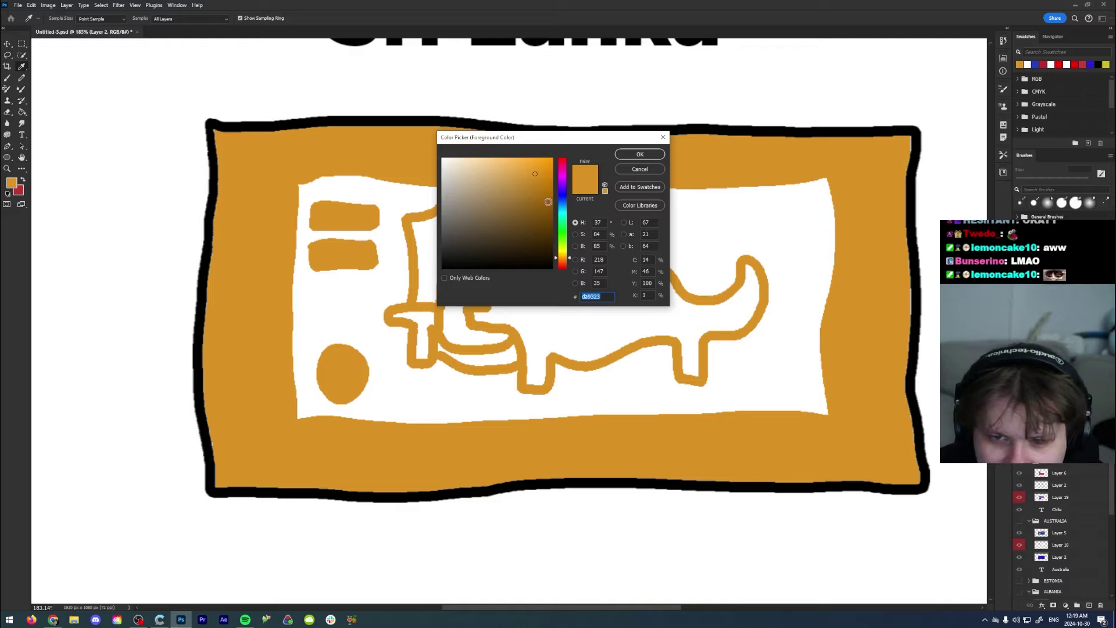
click(563, 237)
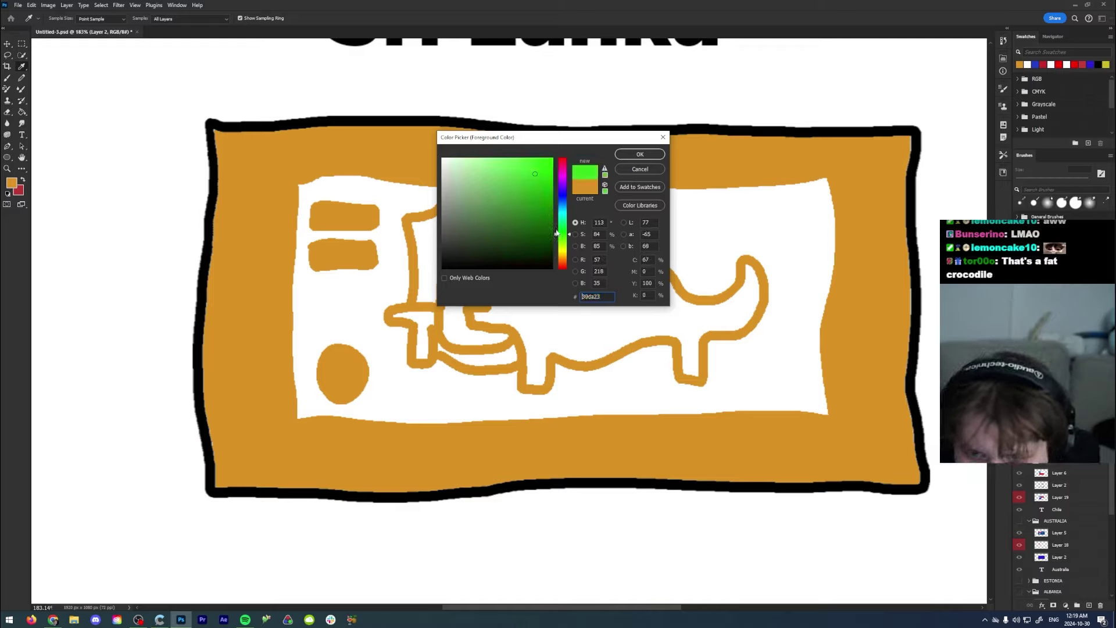
click(622, 155)
key(b)
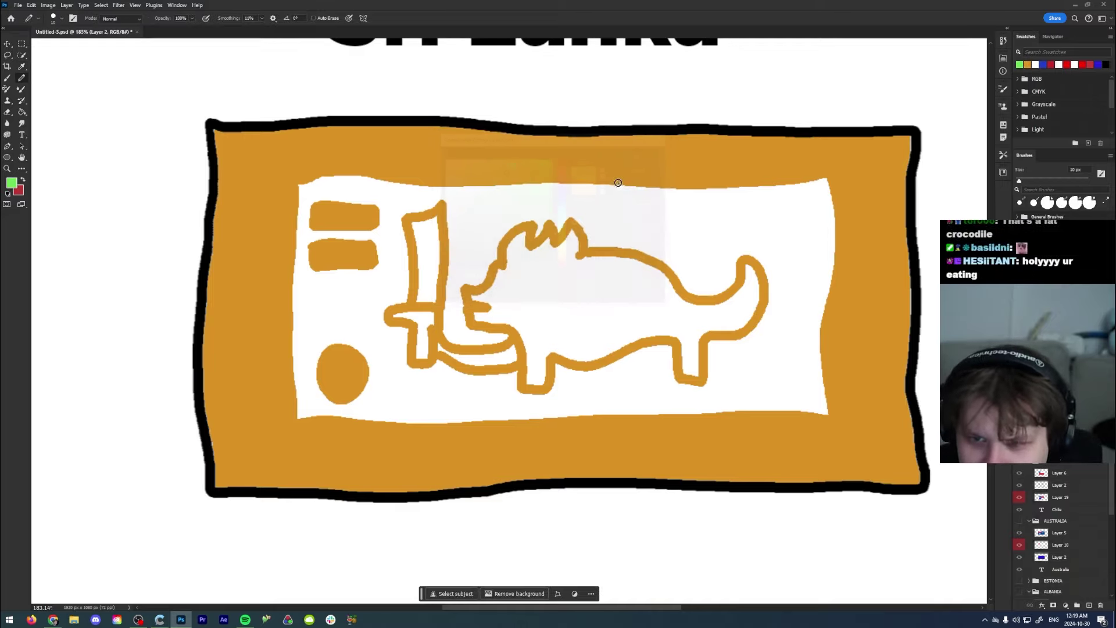
key(g)
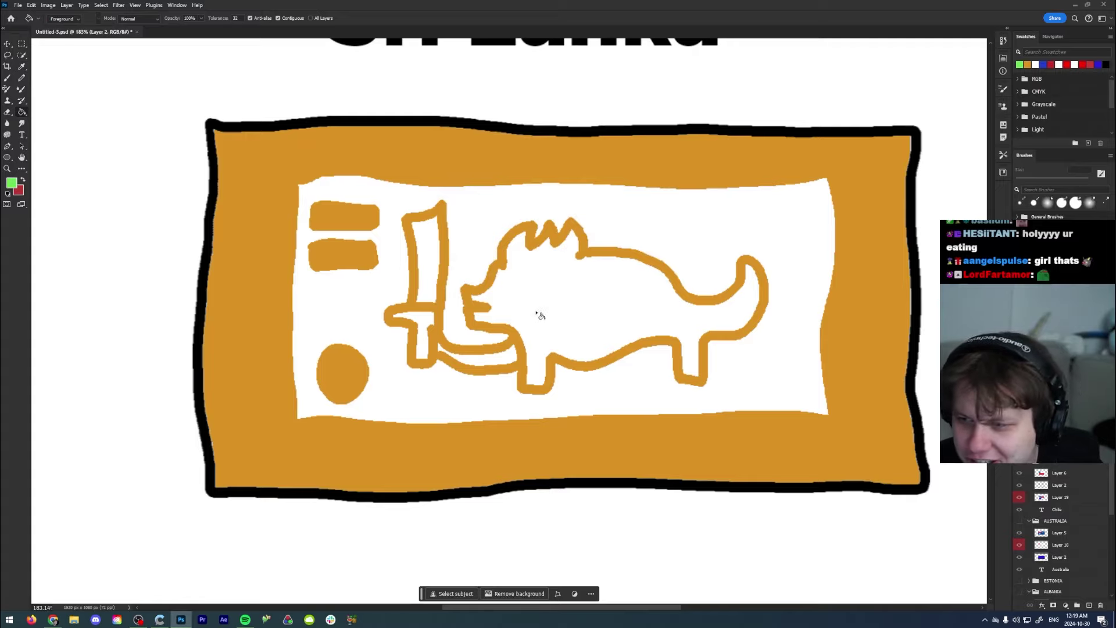
click(562, 319)
click(475, 355)
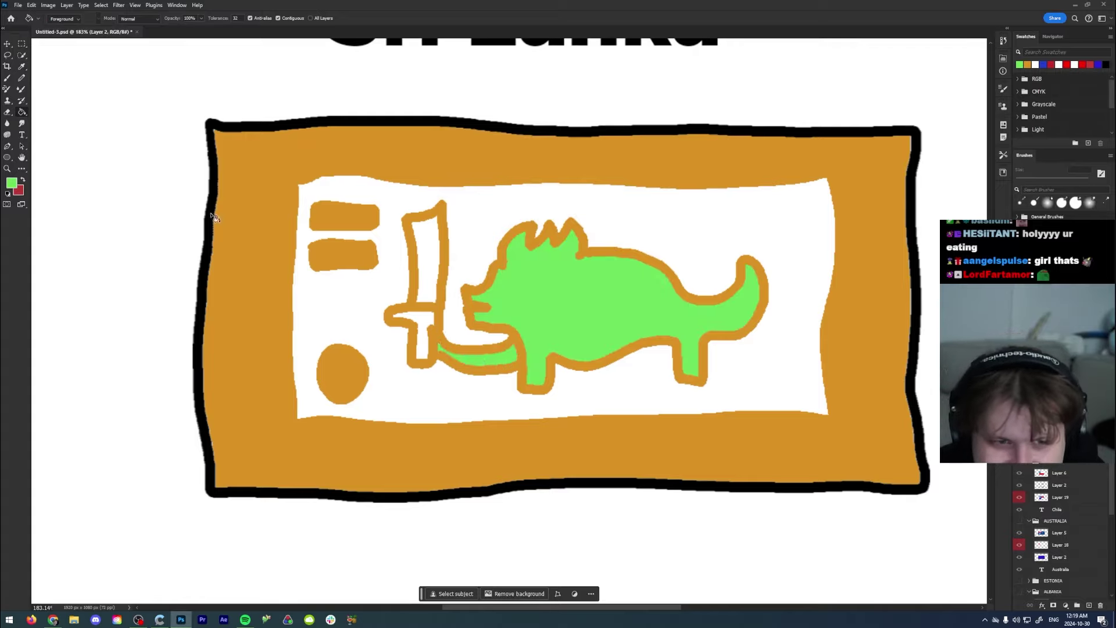
Step: Set the foreground color to pale yellow, #d4cc85, and fill the background around the animal plus the sword's blade and hilt
click(11, 183)
click(565, 249)
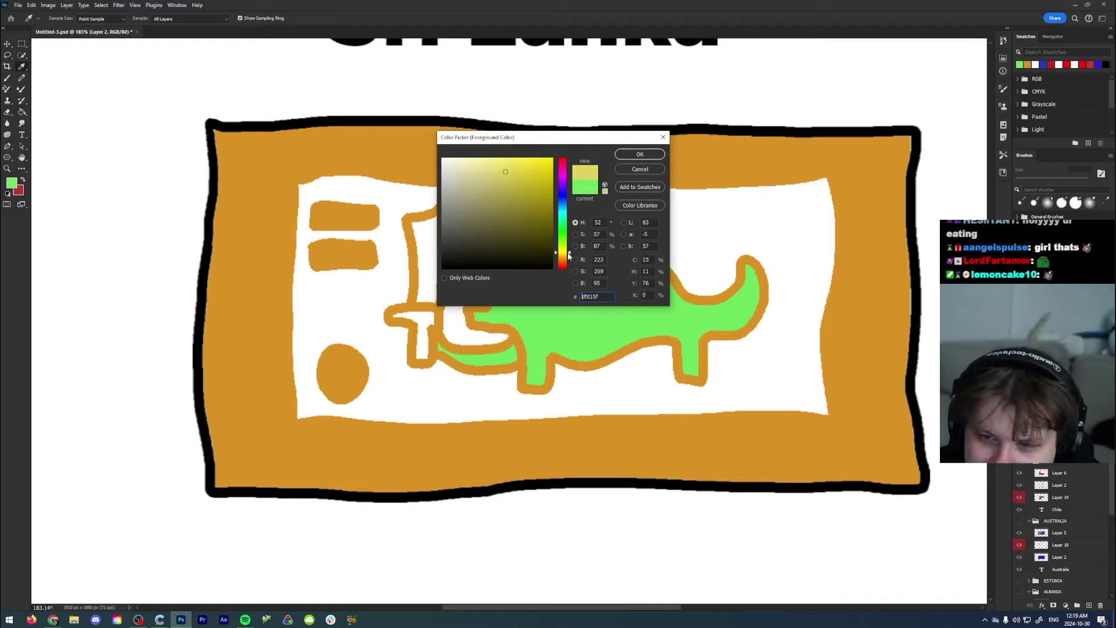
drag(510, 179, 520, 206)
drag(567, 245, 565, 251)
drag(480, 186, 483, 178)
click(635, 156)
click(662, 246)
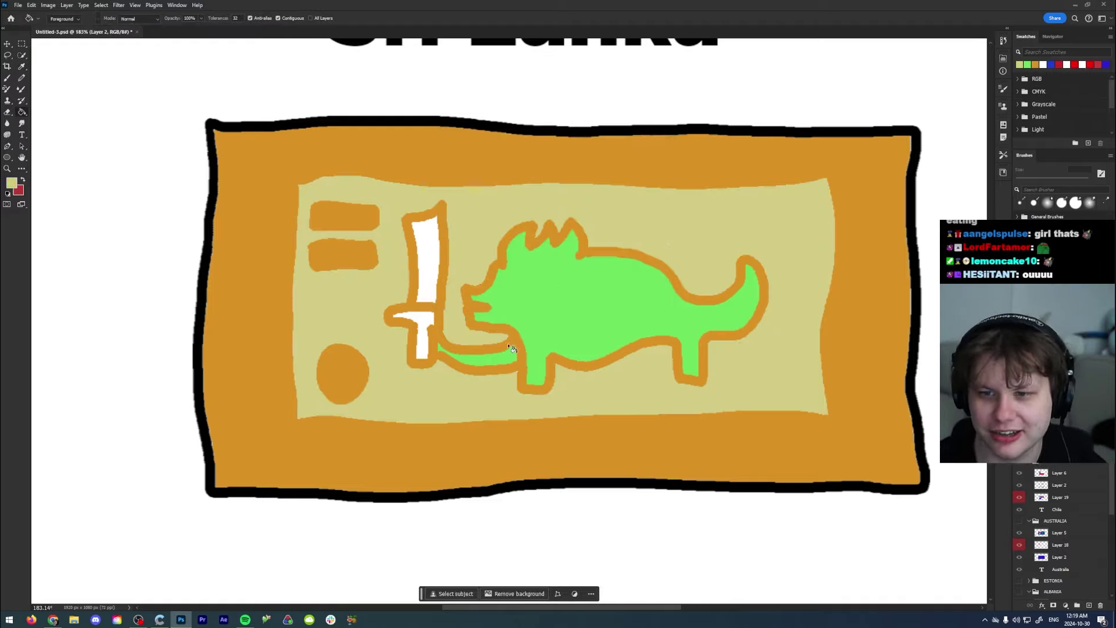
click(425, 288)
click(429, 322)
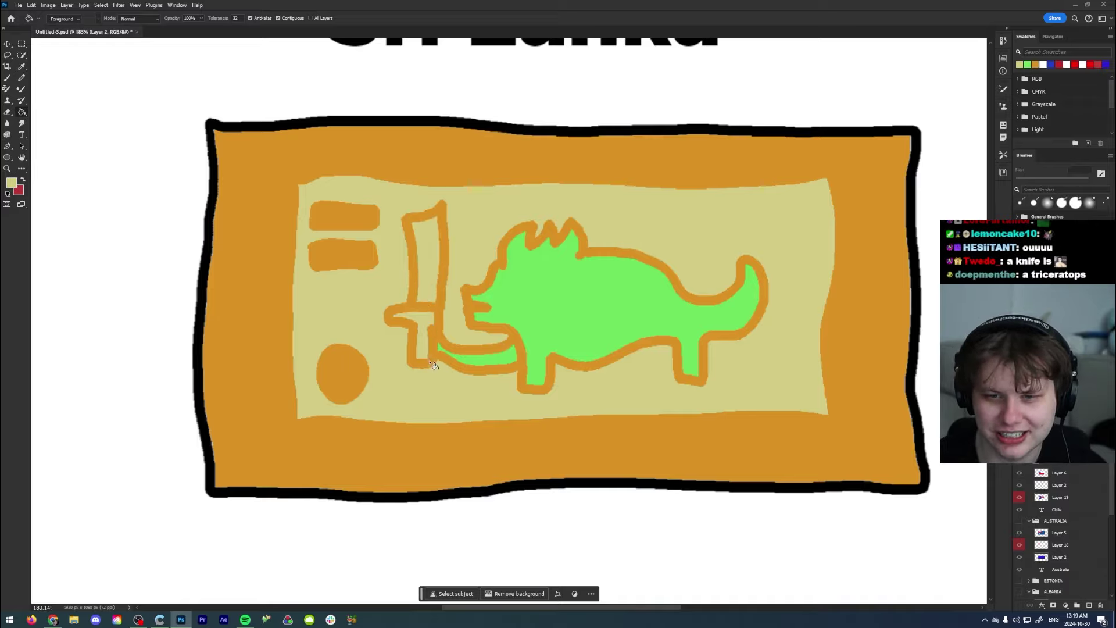
Step: Set the foreground color to a stronger yellow and pencil a round eye on the animal and a patch above the orange circle
click(12, 183)
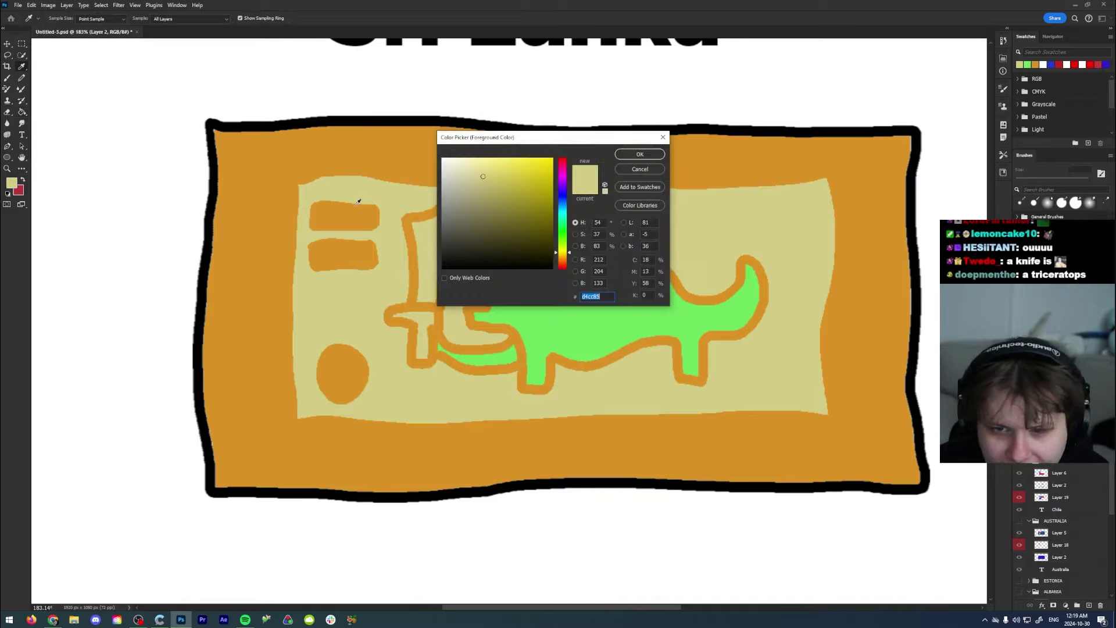
click(516, 193)
click(639, 154)
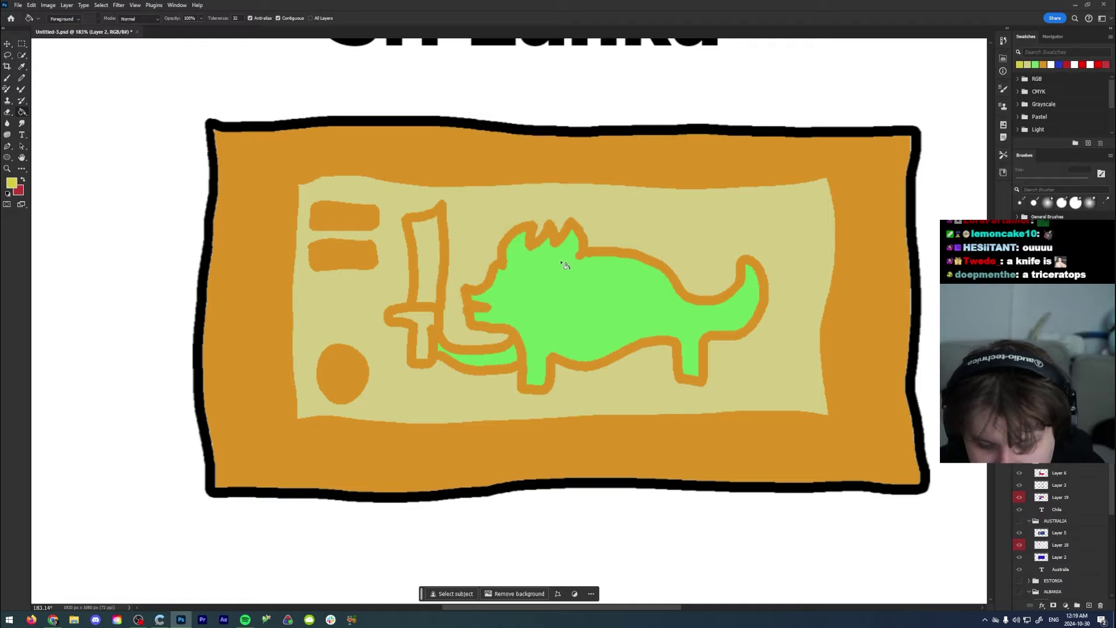
key(b)
drag(544, 279, 549, 297)
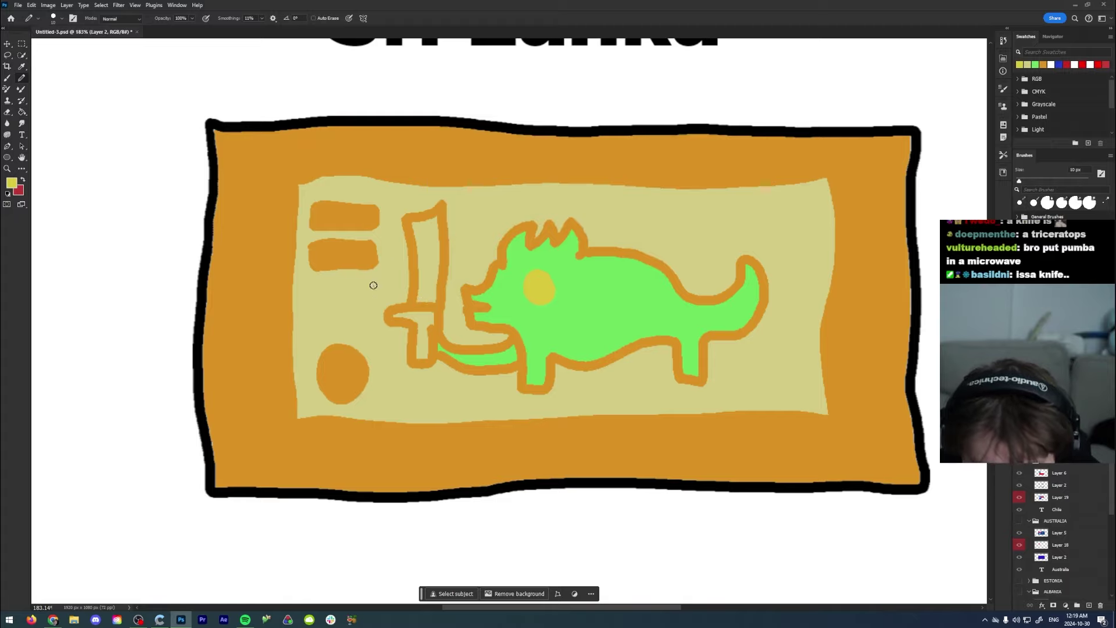
mouse_move(344, 294)
mouse_down()
mouse_move(329, 287)
mouse_move(357, 291)
mouse_up()
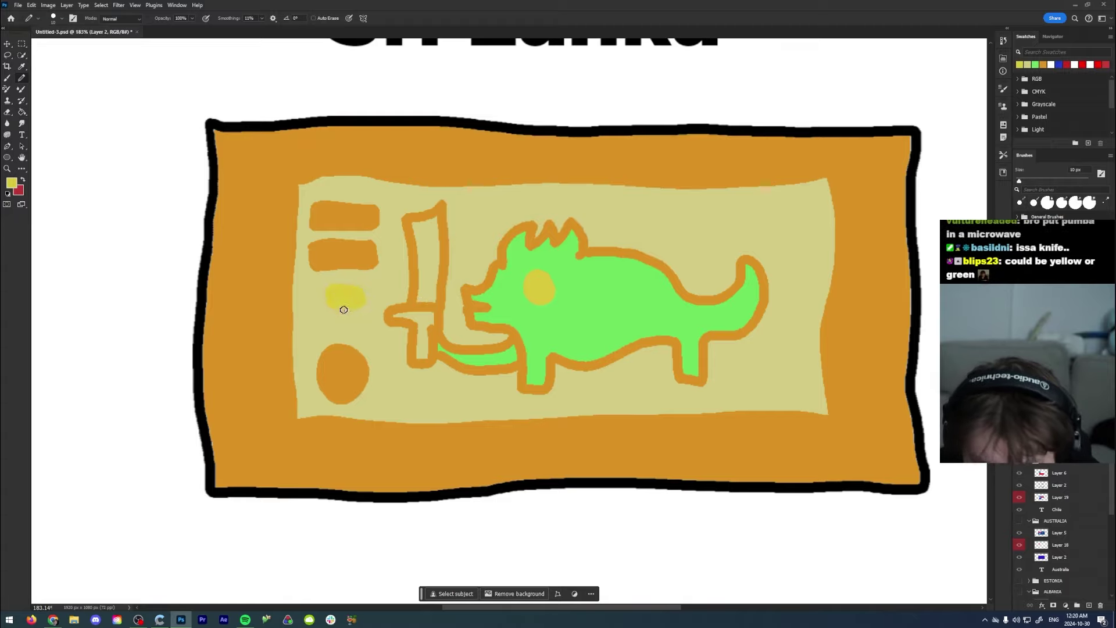
Step: Reduce the pencil size, set the foreground color to pale cream, #f0ecc9, and pencil a small highlight on the left side of the animal's eye
scroll(492, 303, down, 3)
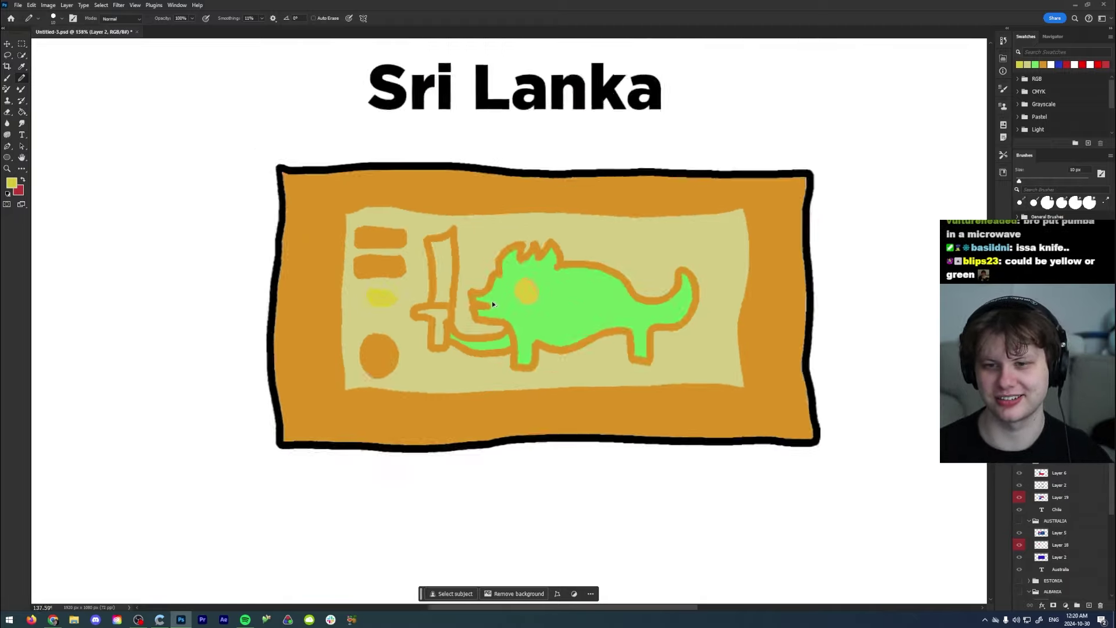
scroll(492, 302, down, 3)
scroll(484, 302, up, 3)
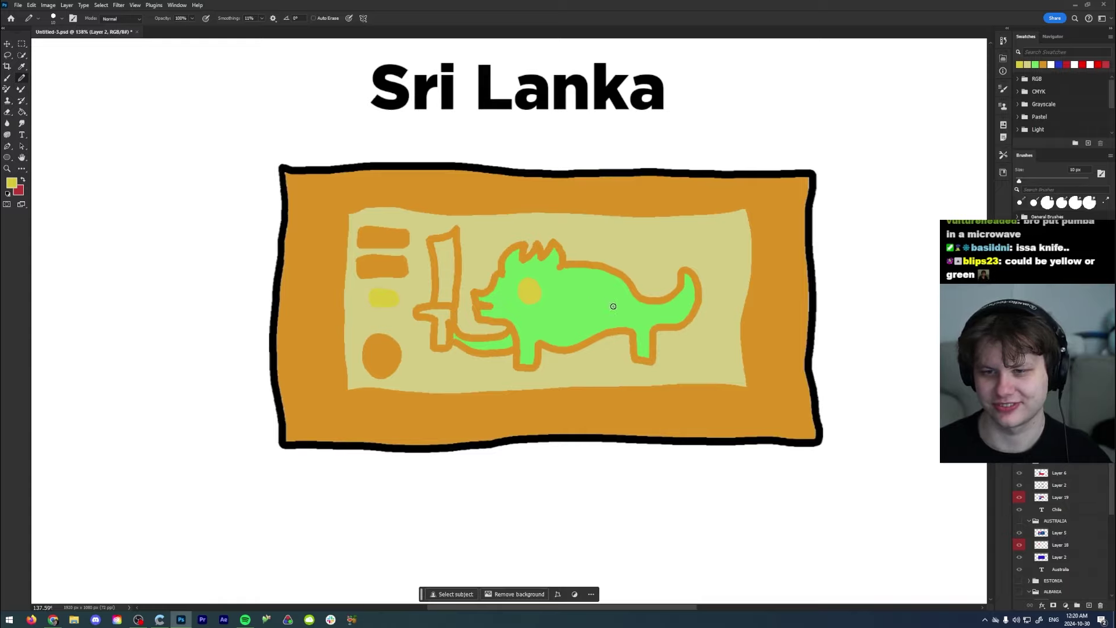
scroll(614, 307, up, 5)
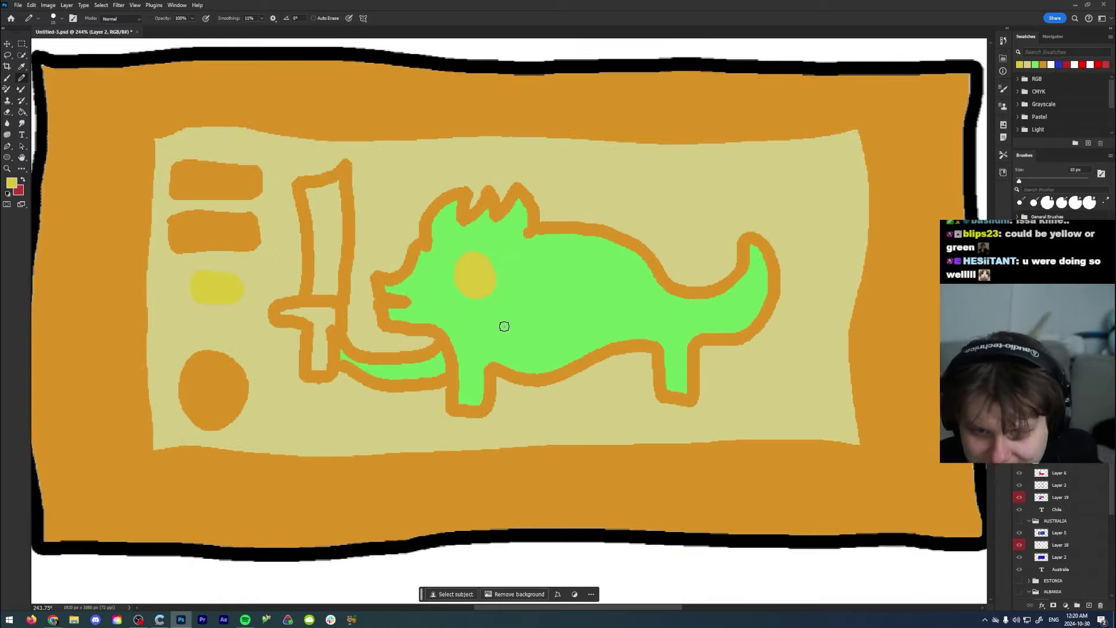
scroll(474, 321, up, 1)
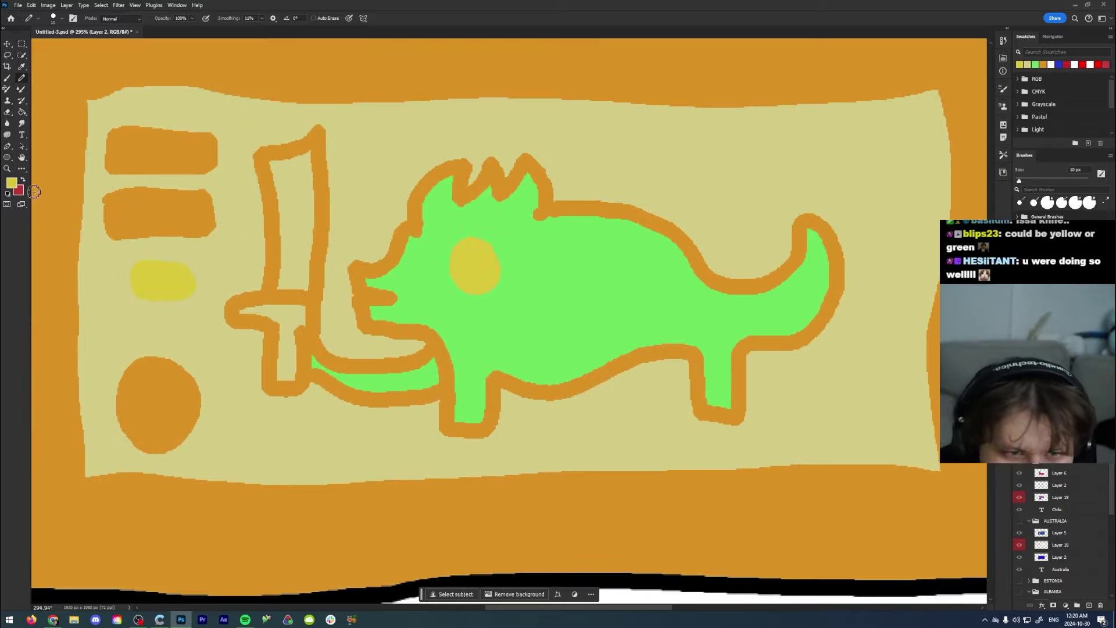
key(bracketleft)
key(bracketleft)
key(bracketleft)
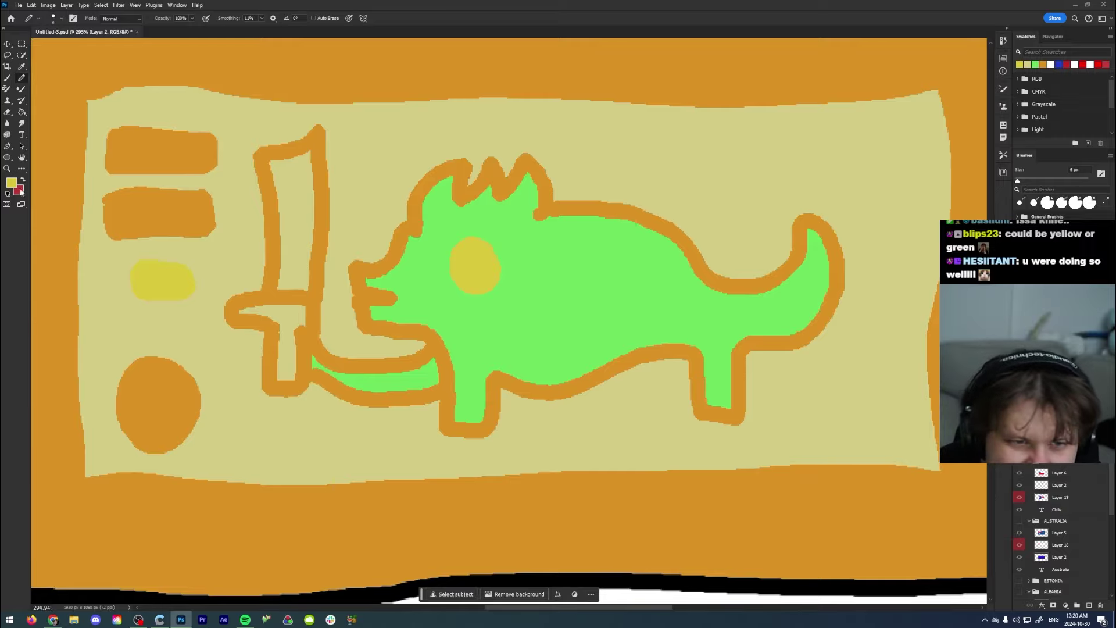
click(16, 186)
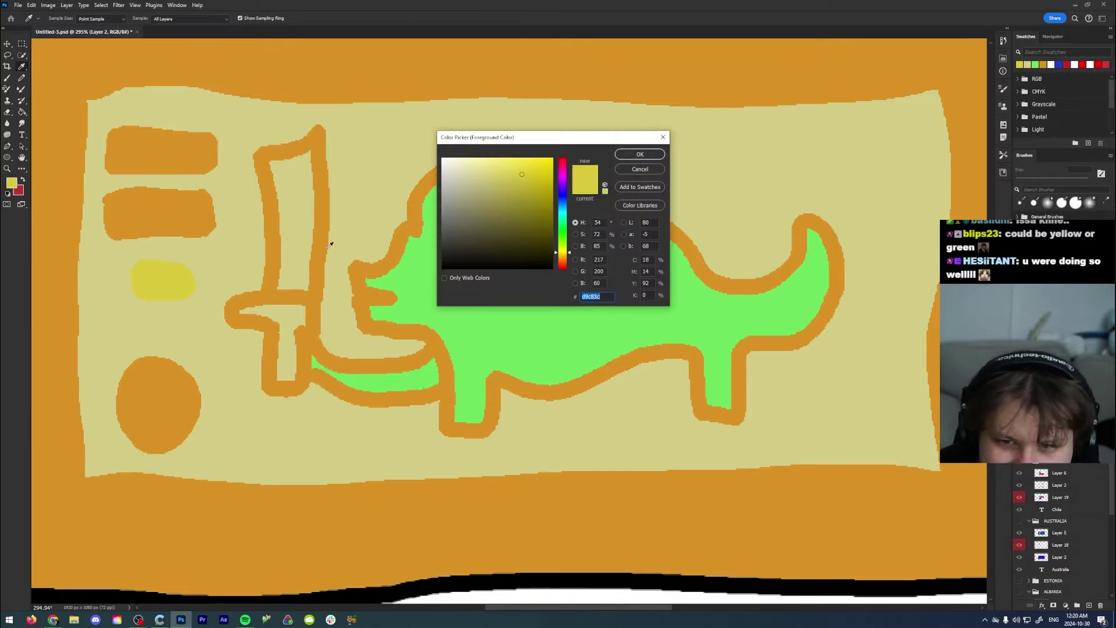
click(640, 154)
drag(462, 256, 464, 262)
drag(432, 222, 531, 157)
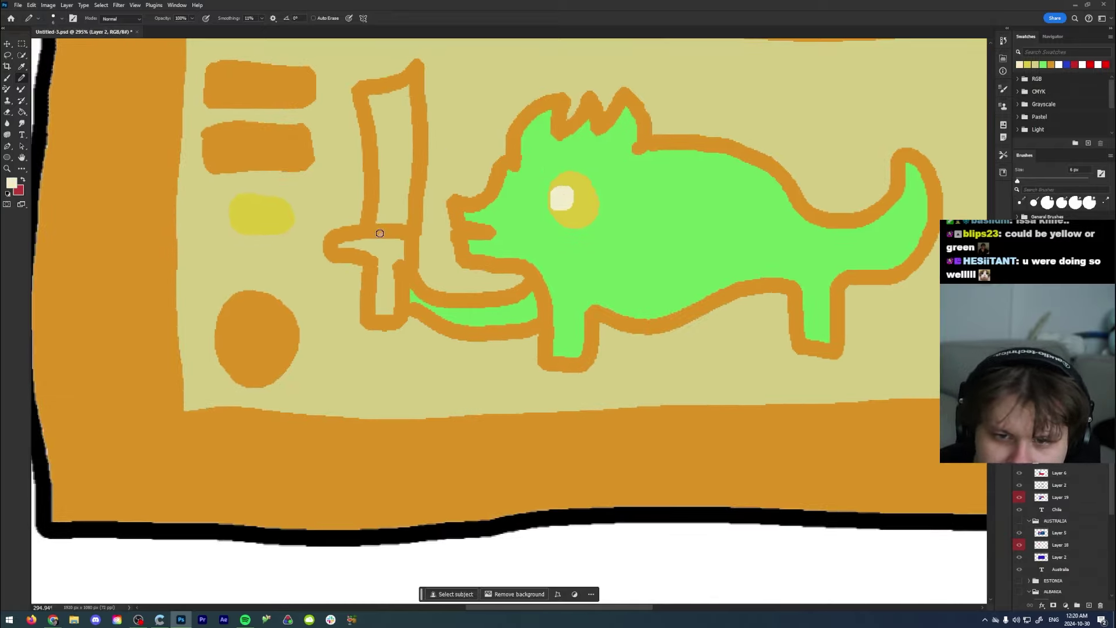
Step: Pencil a thin cream highlight along the inside of the sword's blade, undoing and redrawing the stroke until it fits
drag(386, 208, 386, 125)
key(ctrl+z)
drag(383, 207, 385, 136)
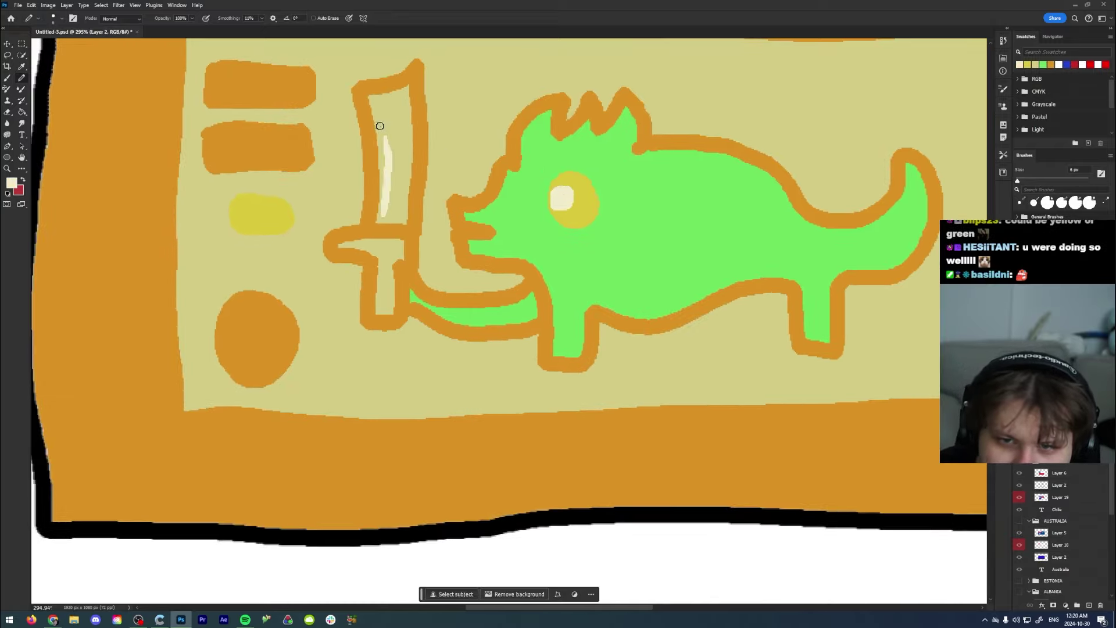
key(ctrl+z)
drag(384, 215, 385, 116)
Step: Pencil cream highlights over the left ends of the two orange bars and the yellow patch
mouse_move(179, 148)
mouse_down()
mouse_move(250, 249)
mouse_move(288, 234)
mouse_move(283, 267)
mouse_up()
mouse_move(281, 179)
mouse_down()
mouse_move(274, 202)
mouse_move(287, 198)
mouse_move(290, 160)
mouse_move(277, 204)
mouse_move(385, 179)
mouse_move(311, 222)
mouse_up()
scroll(386, 180, down, 3)
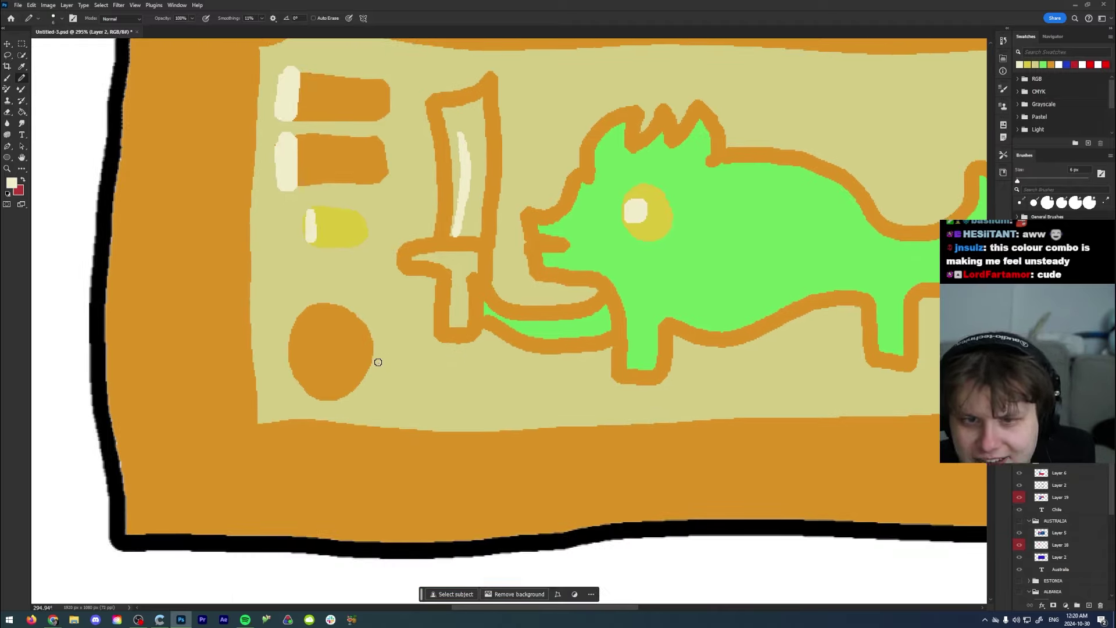
Step: Pencil small cream patches just to the right of the animal's rear leg and front leg
drag(710, 265, 452, 294)
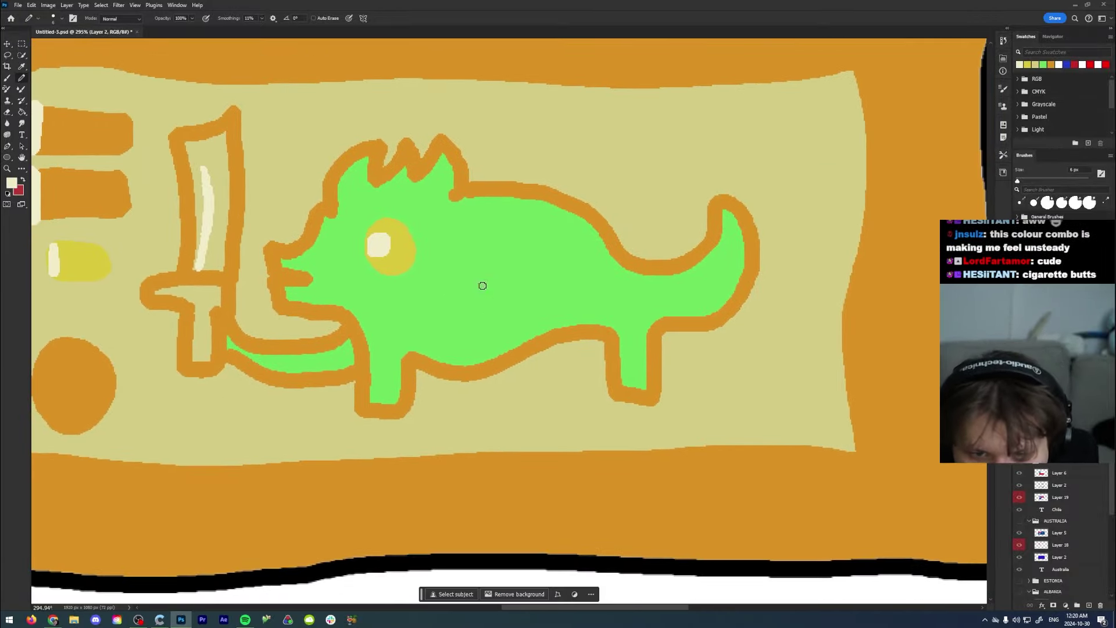
drag(634, 182, 456, 185)
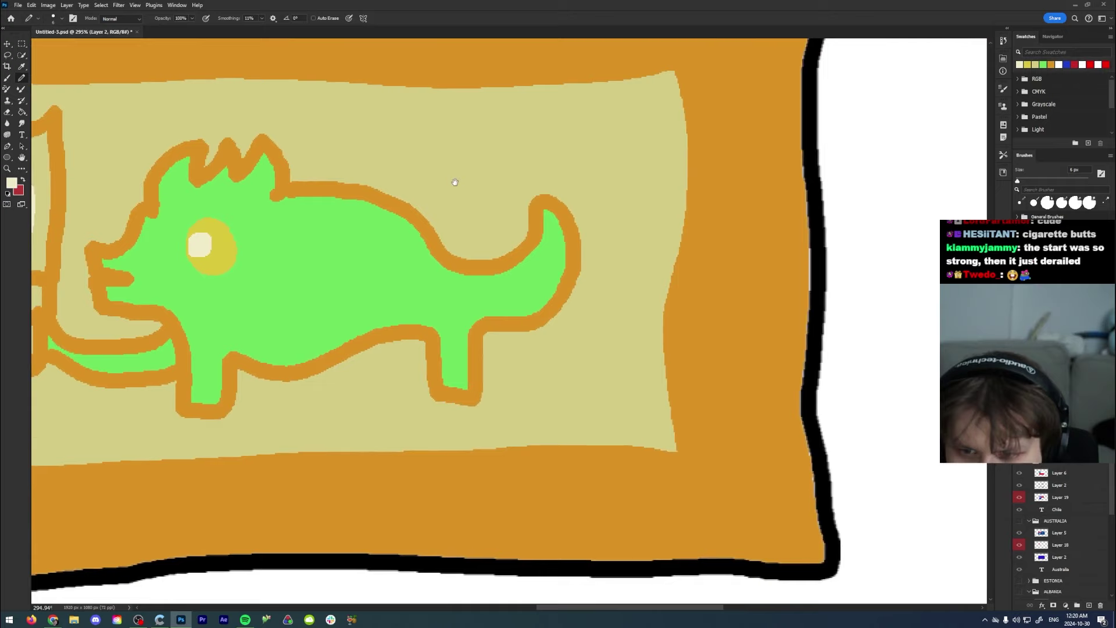
mouse_move(502, 352)
mouse_down()
mouse_move(503, 391)
mouse_move(501, 369)
mouse_move(510, 375)
mouse_up()
drag(251, 395, 257, 391)
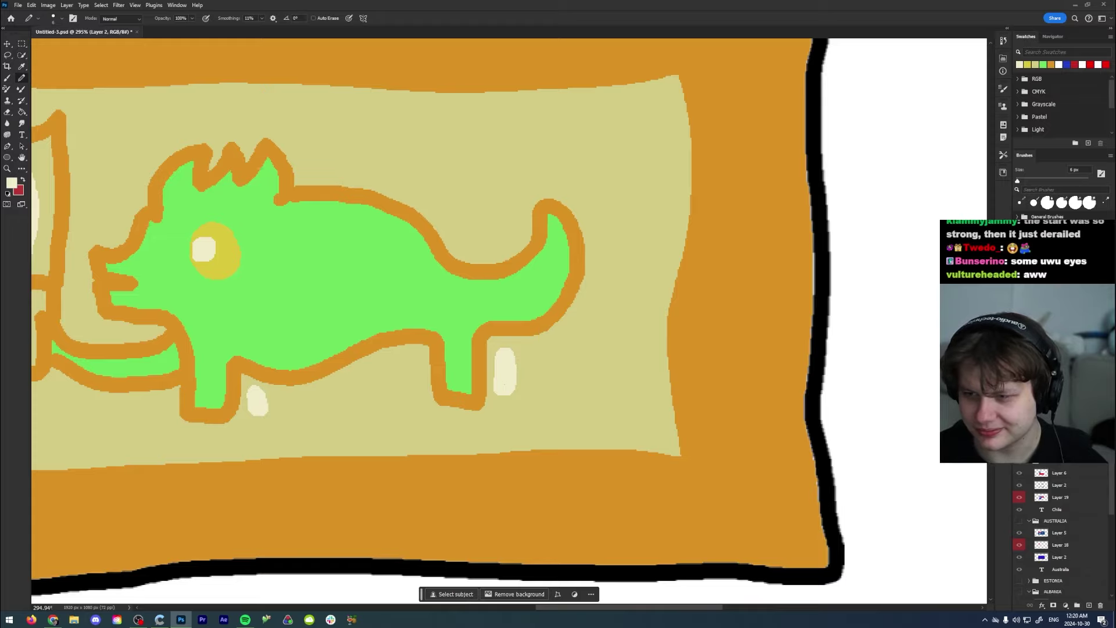
Step: Select the layer holding the real Sri Lanka flag and toggle its visibility to compare it with the drawing
key(alt+])
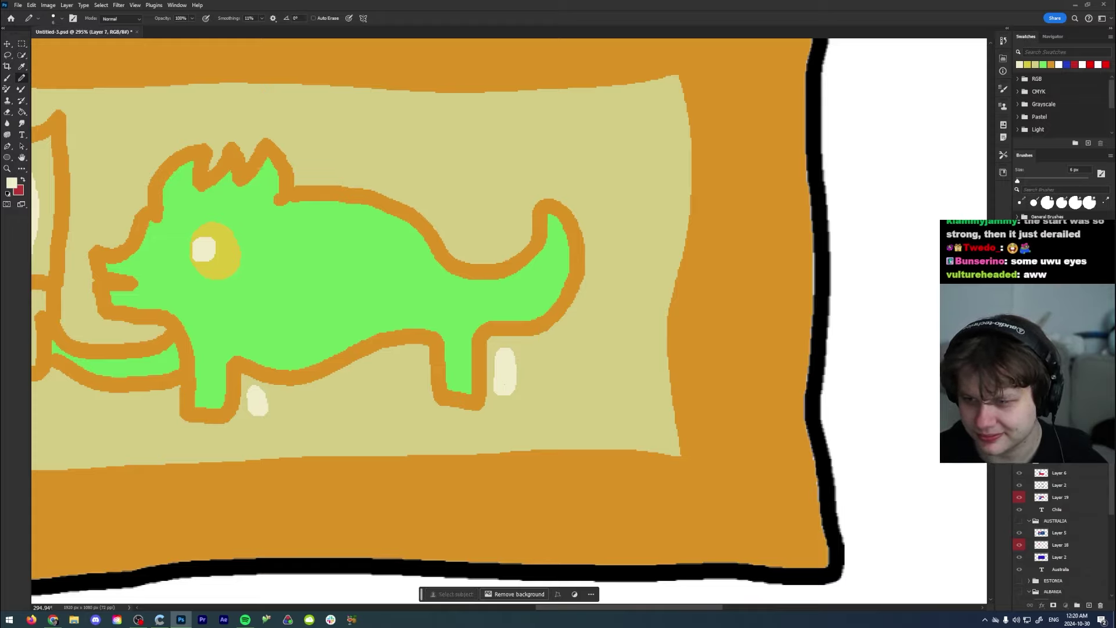
scroll(722, 320, down, 4)
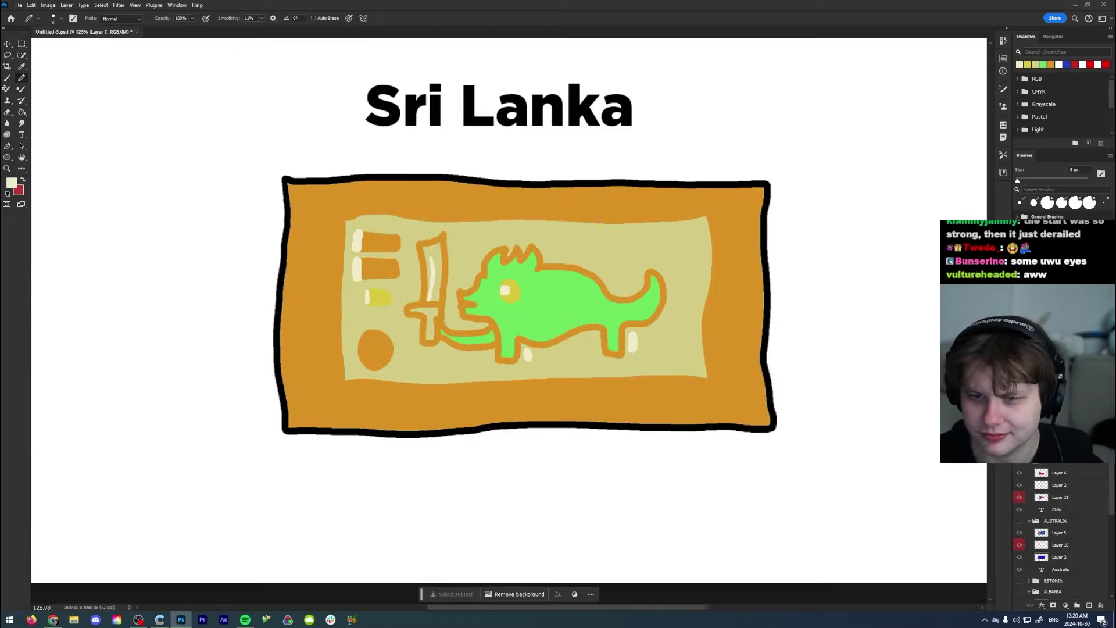
key(ctrl+)
key(ctrl+comma)
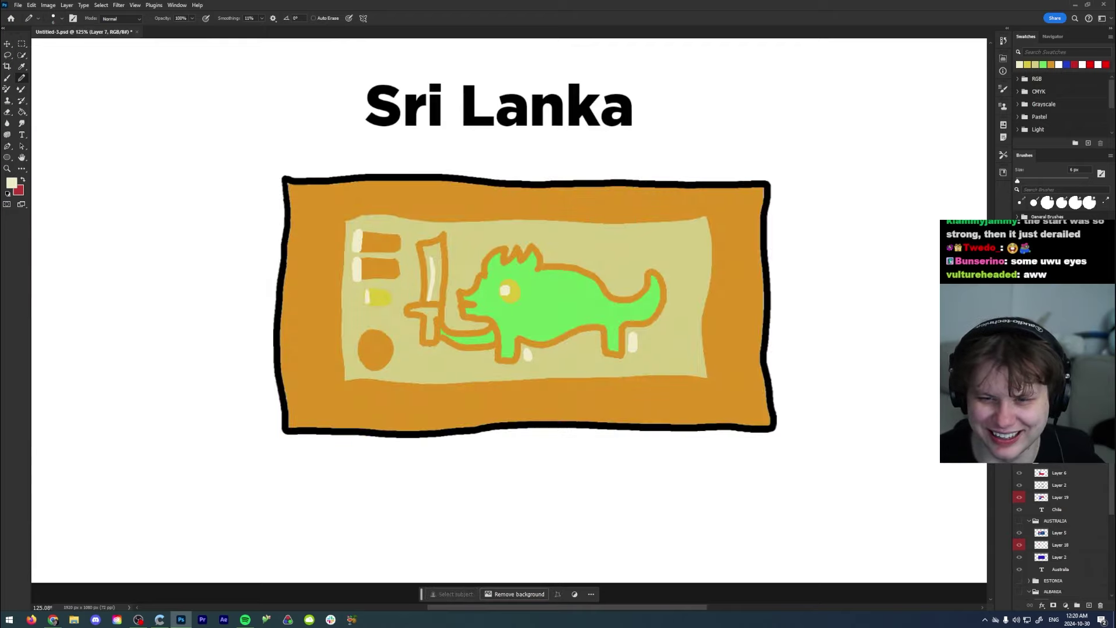
key(ctrl+comma)
key(ctrl+comma)
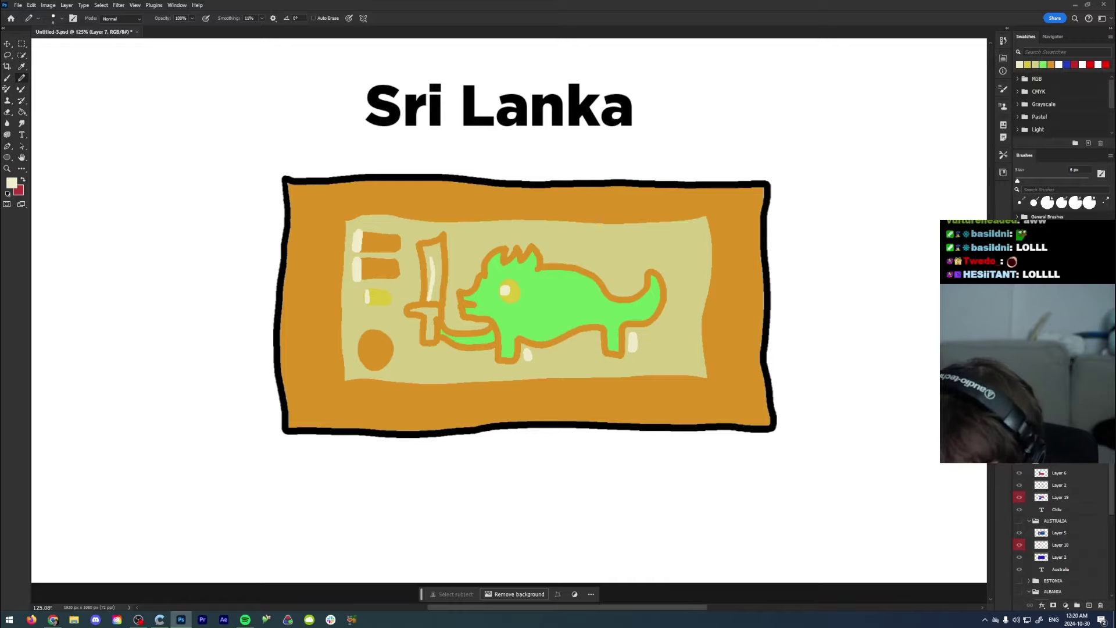
key(ctrl+comma)
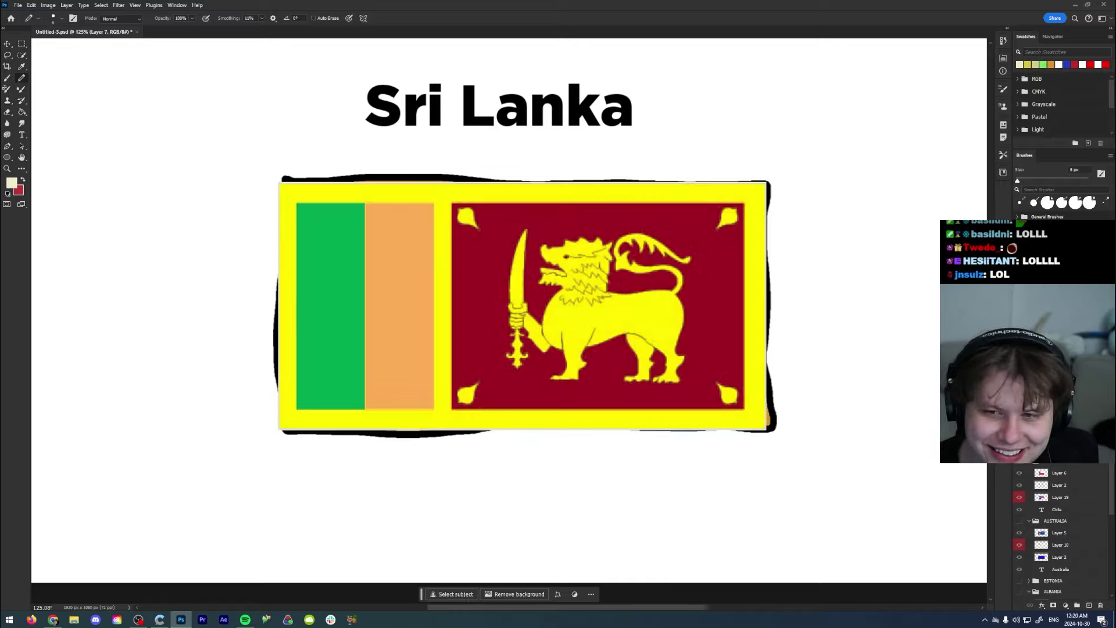
key(ctrl+comma)
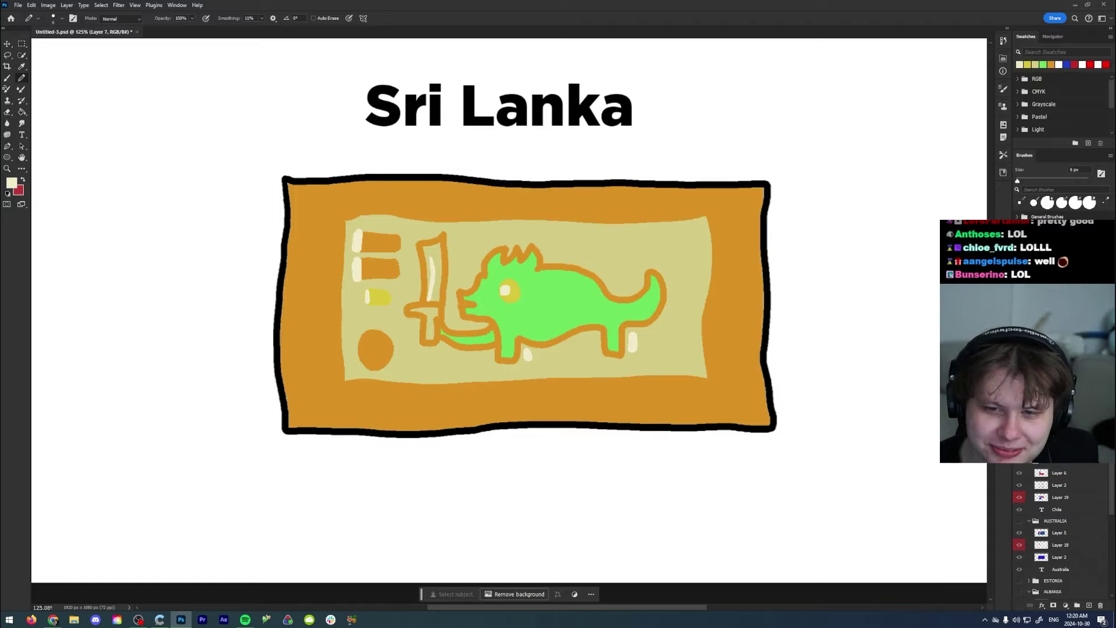
key(ctrl+comma)
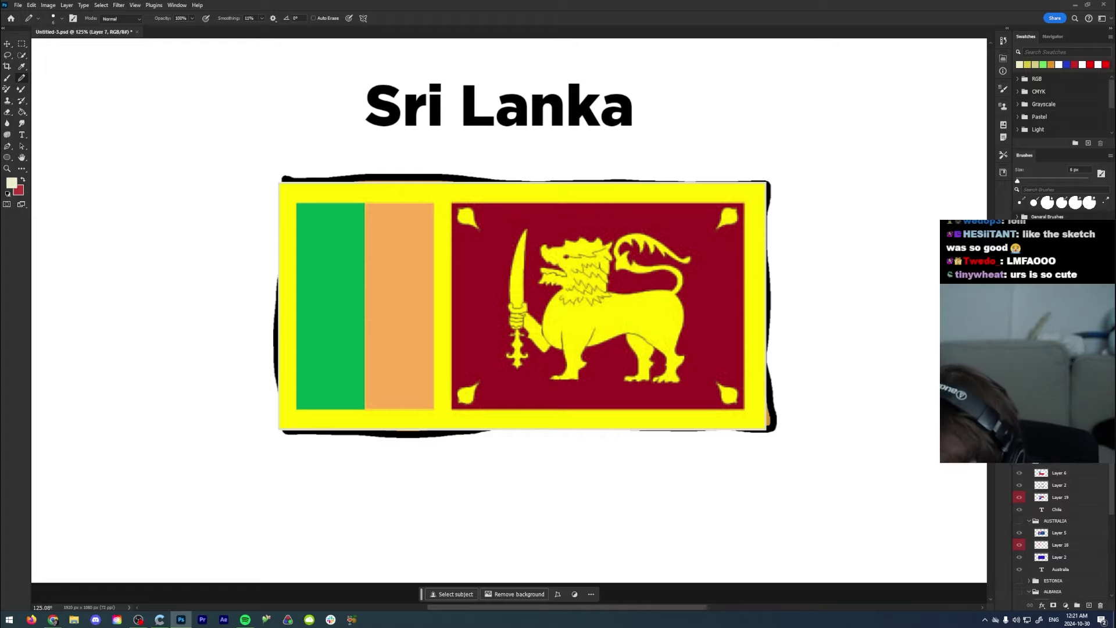
key(ctrl+comma)
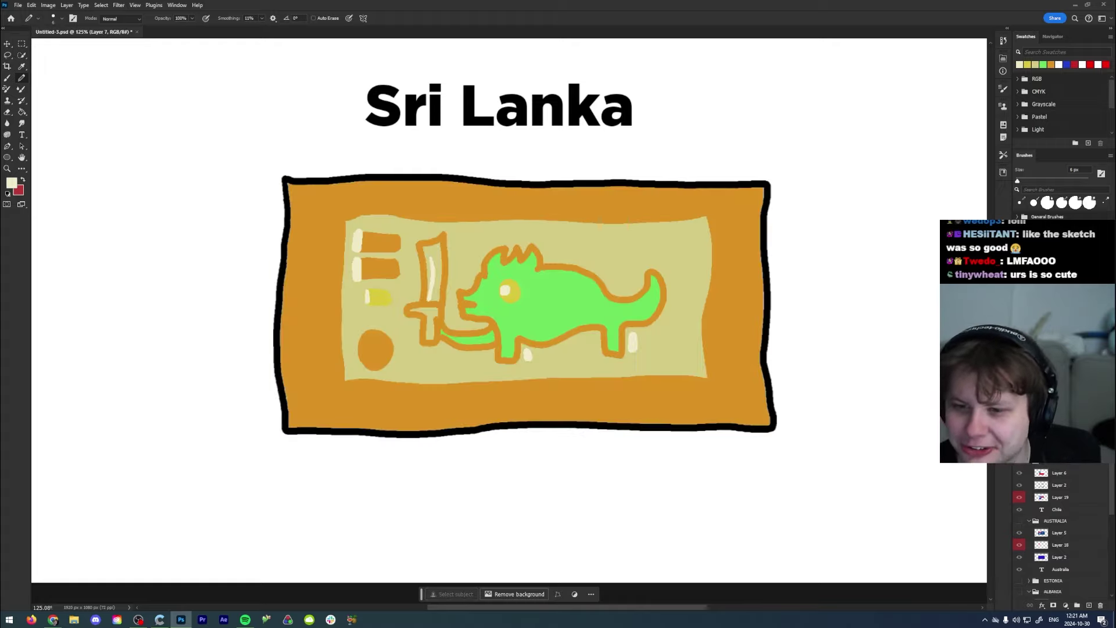
key(ctrl+comma)
key(ctrl+comma)
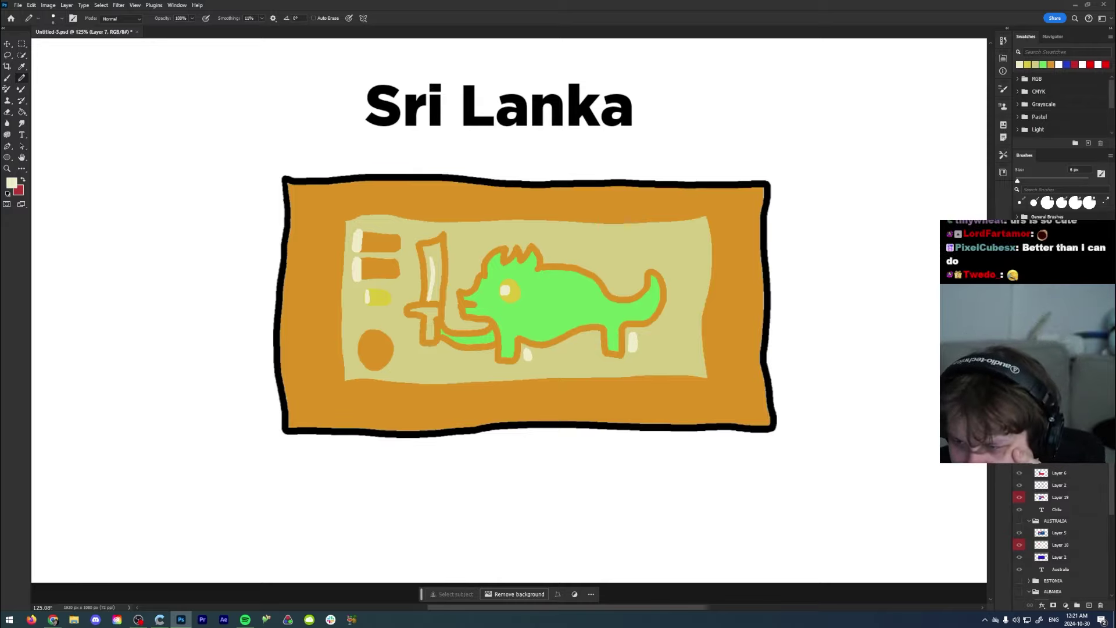
key(ctrl+comma)
key(ctrl+comma)
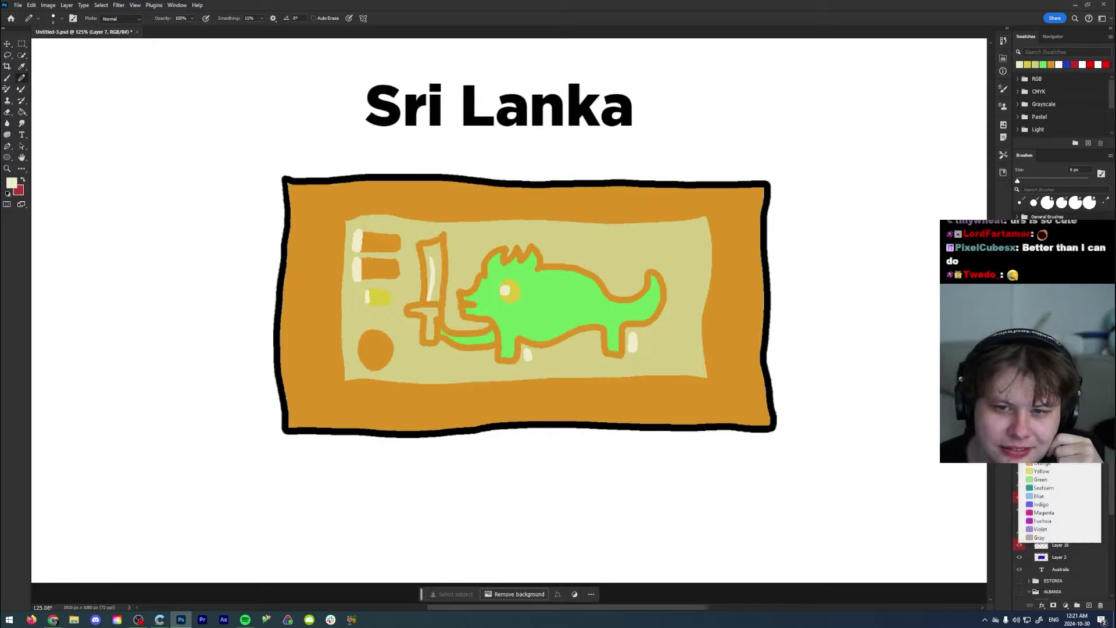
key(Escape)
key(ctrl+comma)
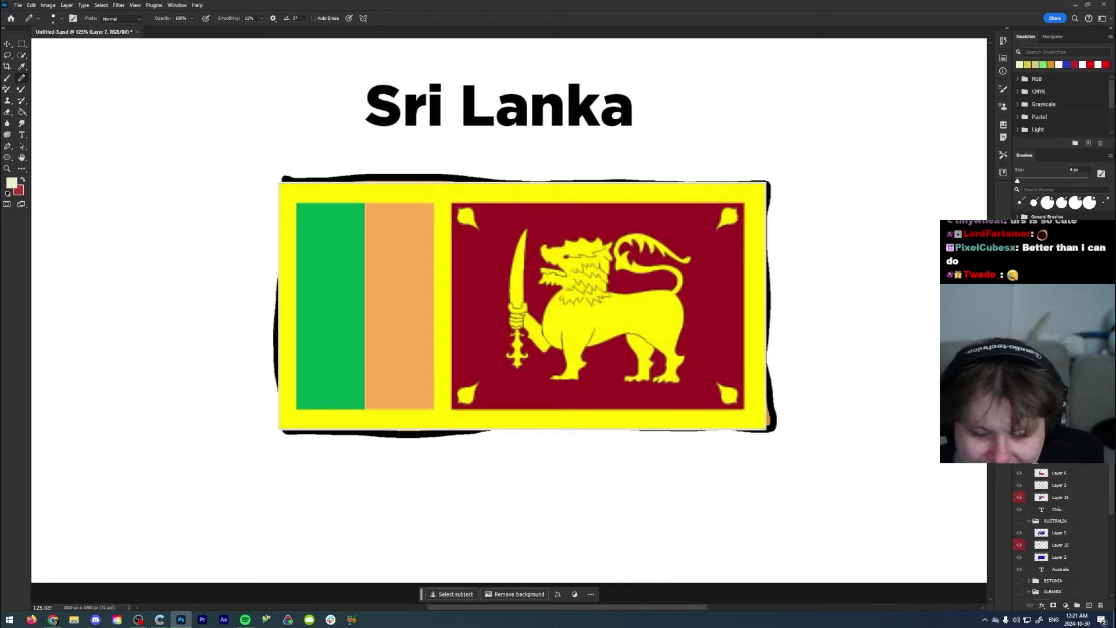
Step: Hide the Sri Lanka flag, show the NEPAL group and make its drawing layer, Layer 9, active
key(ctrl+comma)
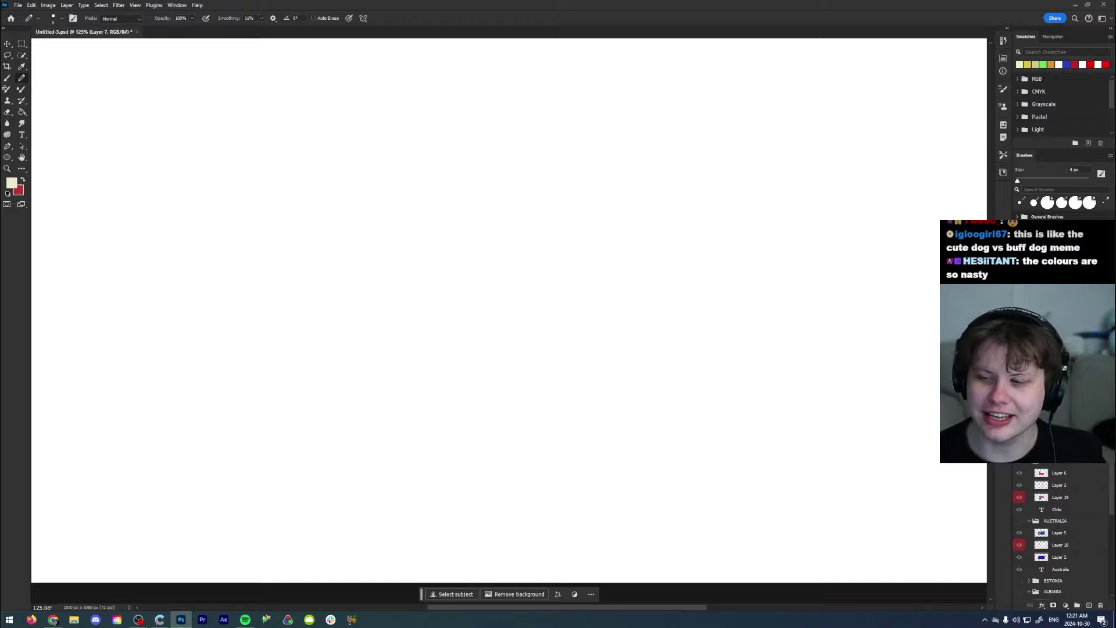
key(ctrl+comma)
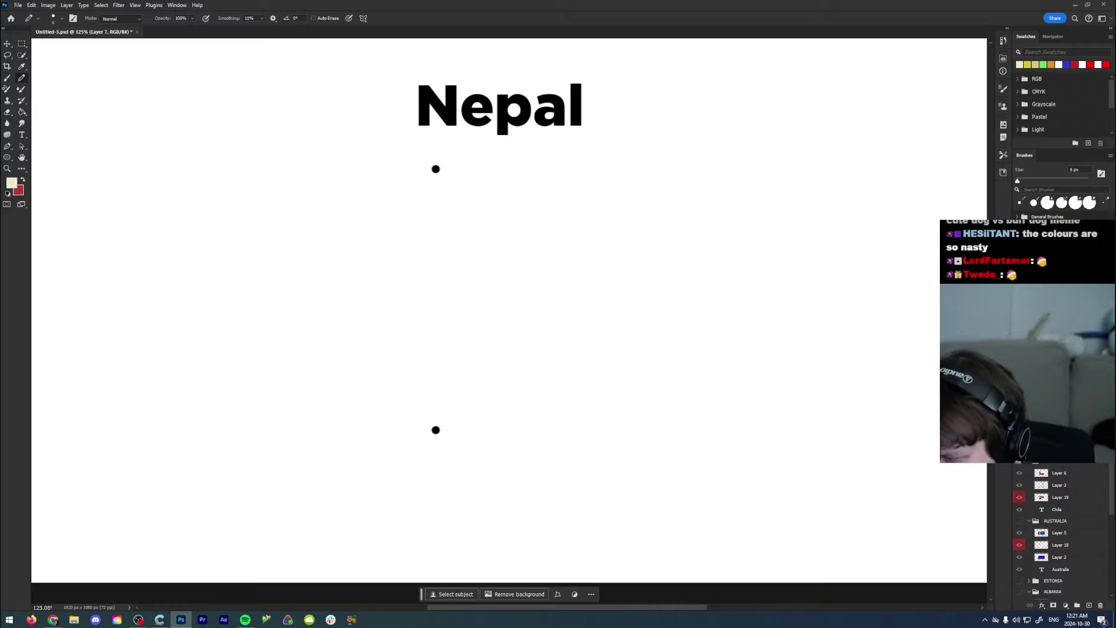
click(1055, 354)
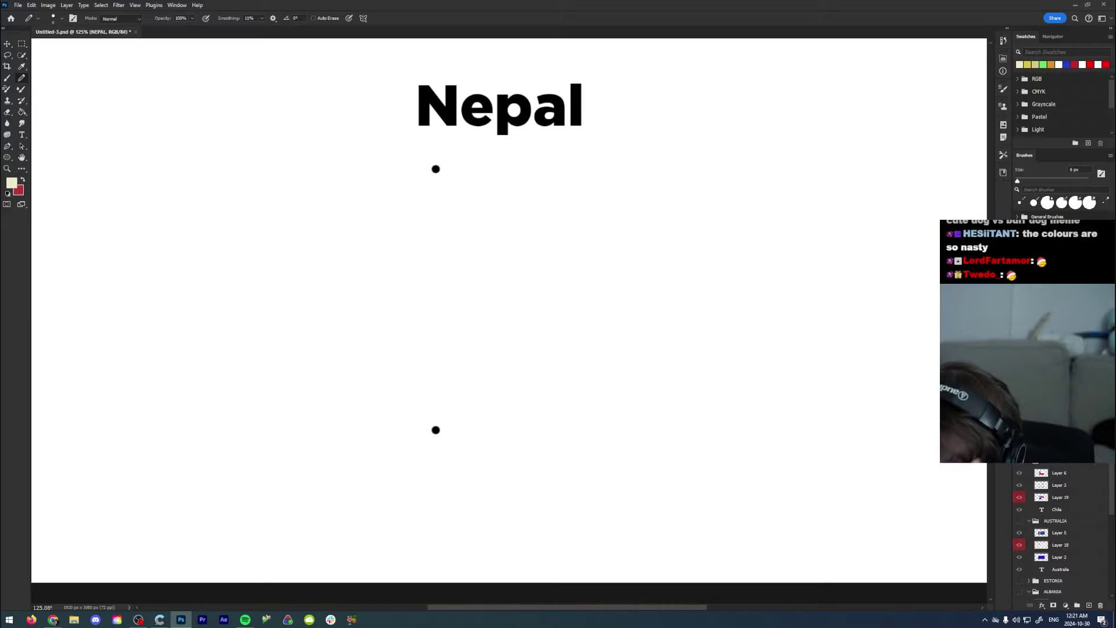
scroll(1059, 532, up, 2)
click(1060, 401)
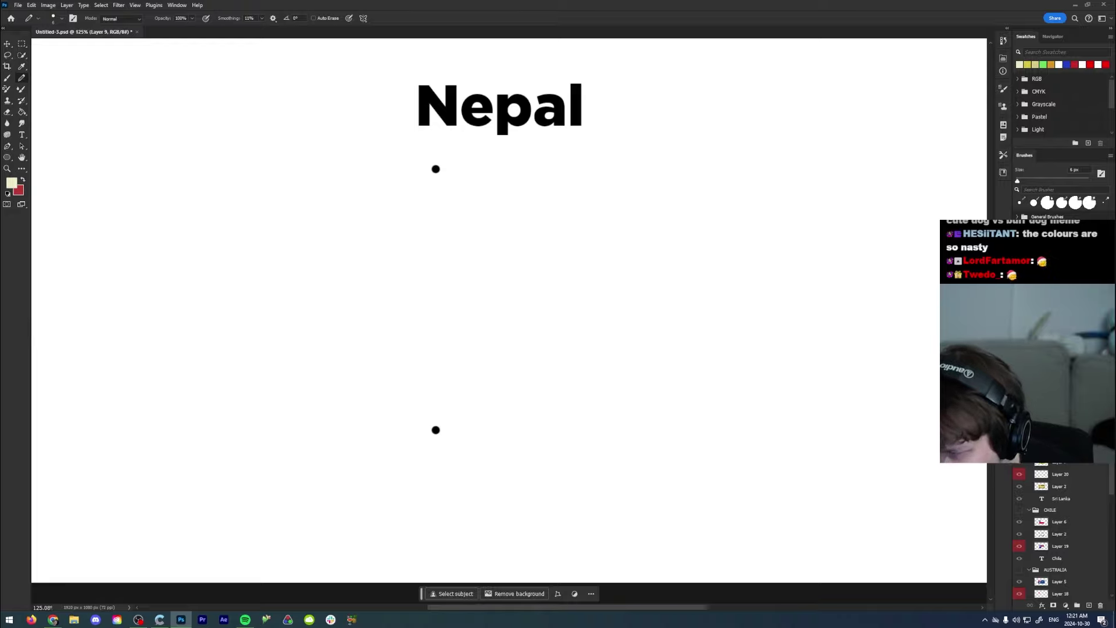
Step: Set the foreground color to black, #000000, and pencil a 10 px double-pennant outline through the two guide dots below the Nepal title
key(i)
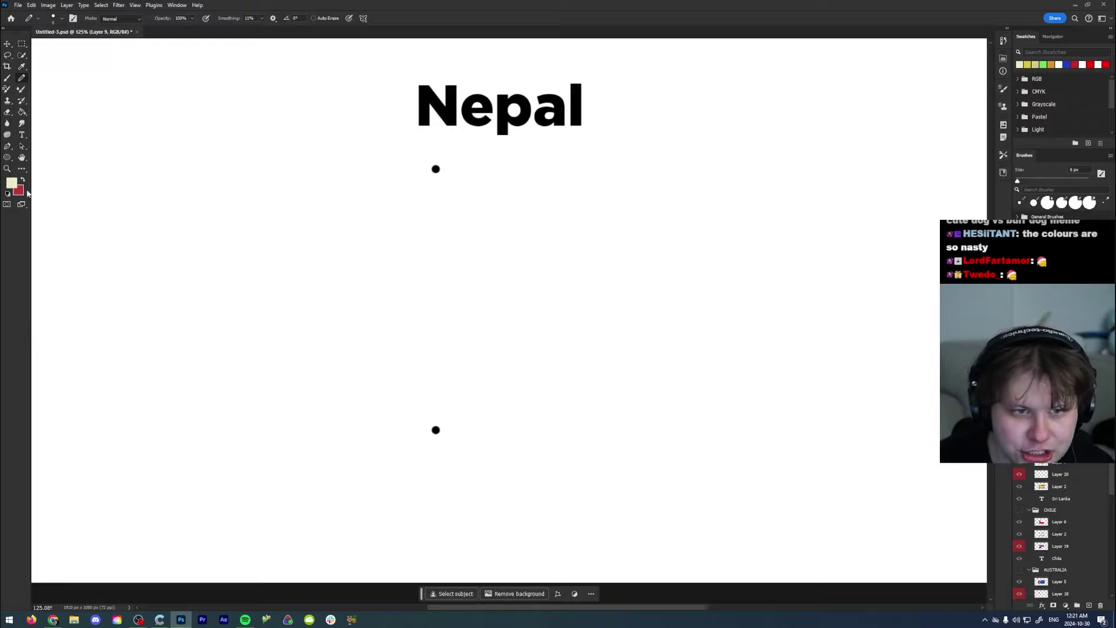
click(11, 182)
text(000000)
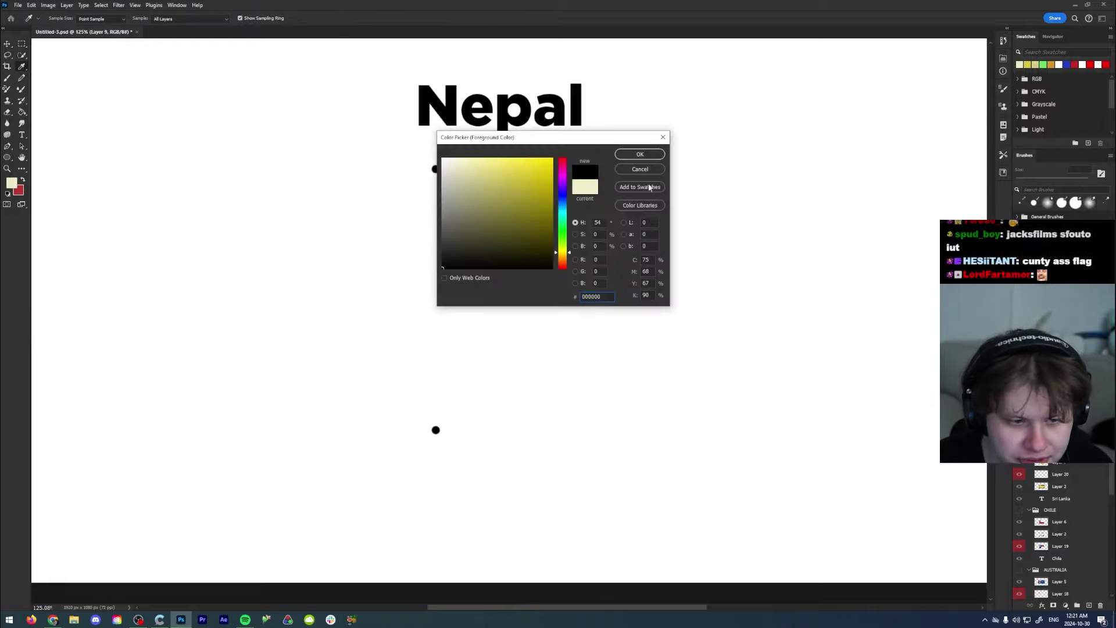
click(646, 155)
key(b)
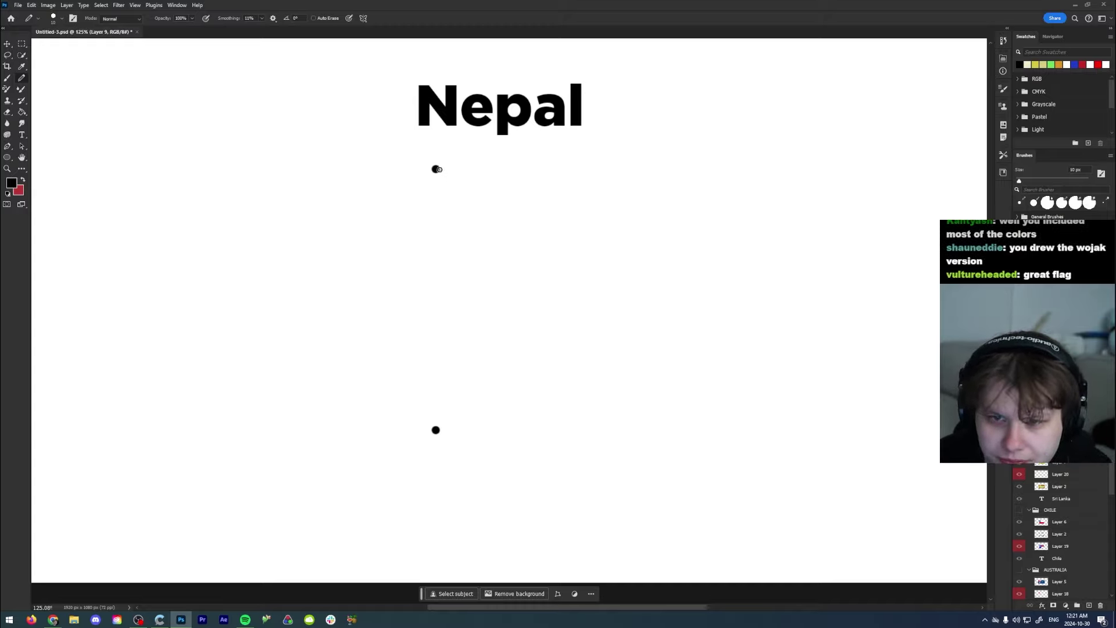
mouse_move(436, 170)
mouse_down()
mouse_move(553, 246)
mouse_move(487, 290)
mouse_move(533, 356)
mouse_move(638, 422)
mouse_move(594, 438)
mouse_move(434, 431)
mouse_move(434, 169)
mouse_up()
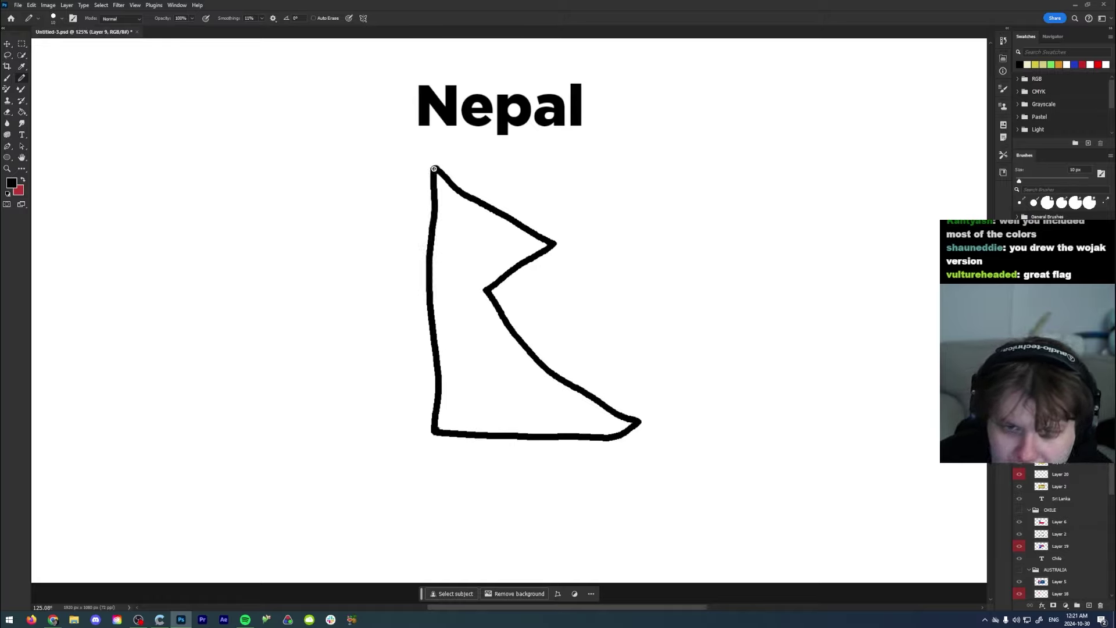
Step: Set the foreground color to bright red, #f10e0e, and fill the inside of the Nepal flag outline
key(g)
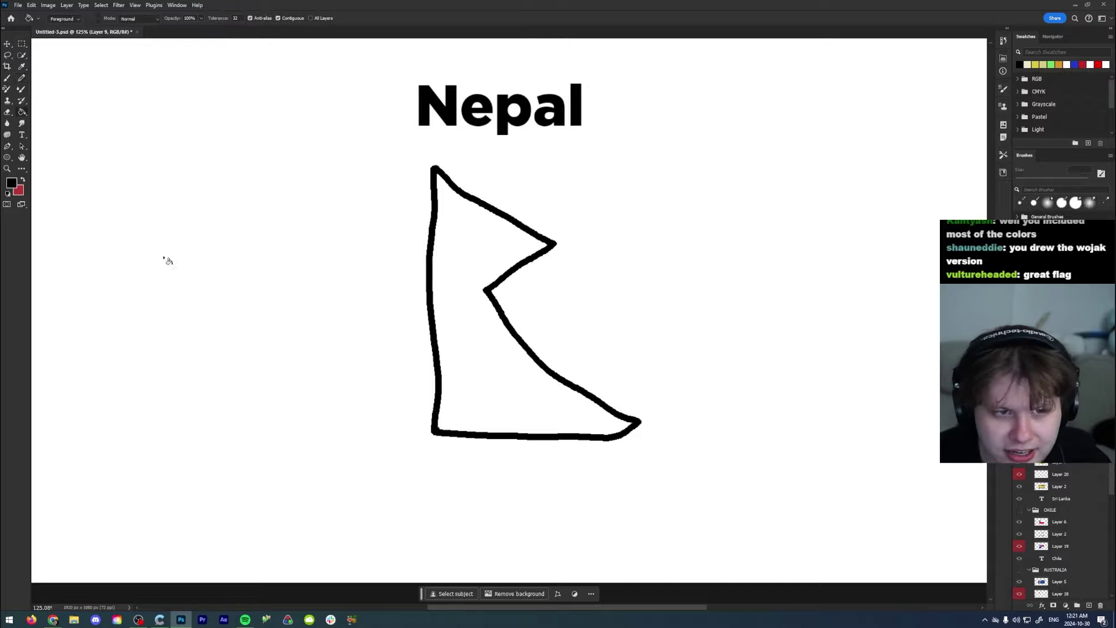
click(23, 181)
click(11, 183)
click(546, 164)
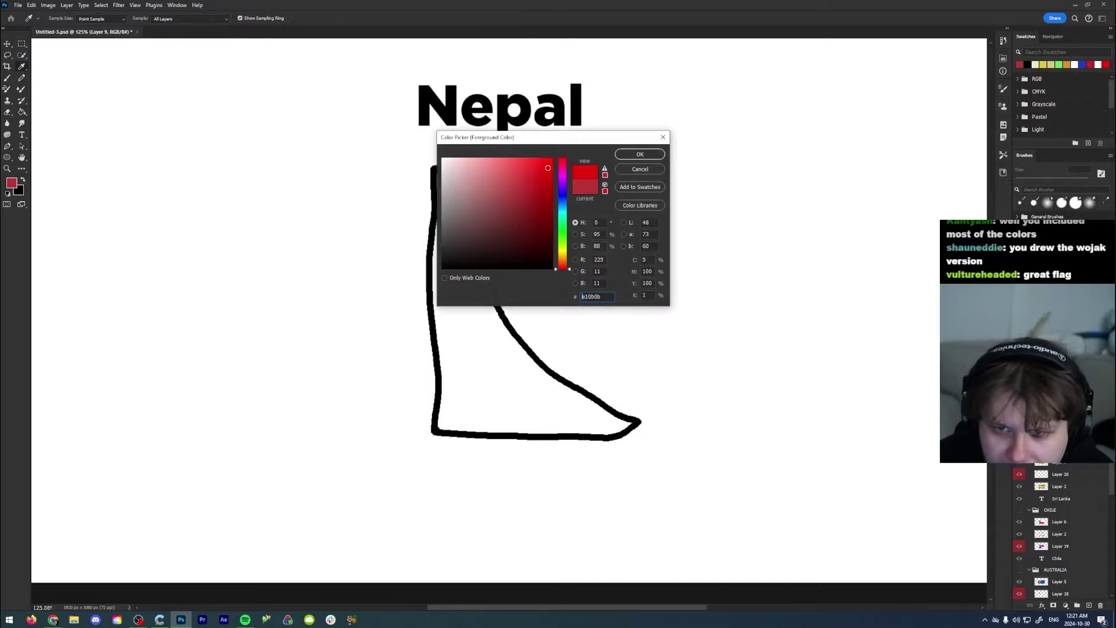
click(640, 154)
click(489, 251)
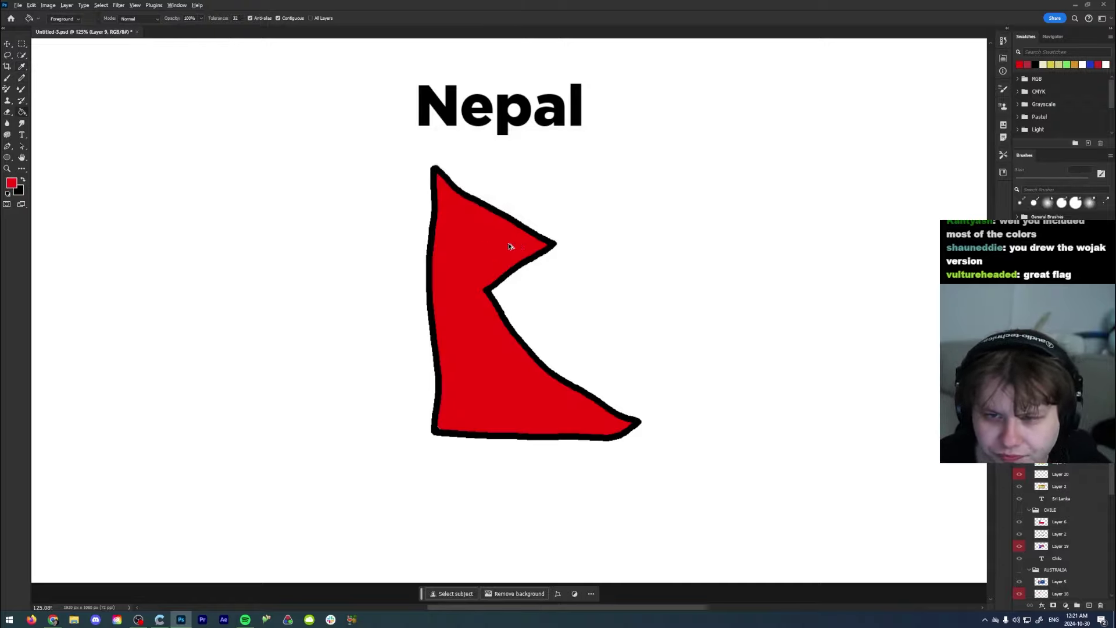
Step: Set the foreground color to white and pencil a filled circle with a jagged-bottomed shape beneath it in Nepal's upper pennant
scroll(509, 246, up, 4)
key(b)
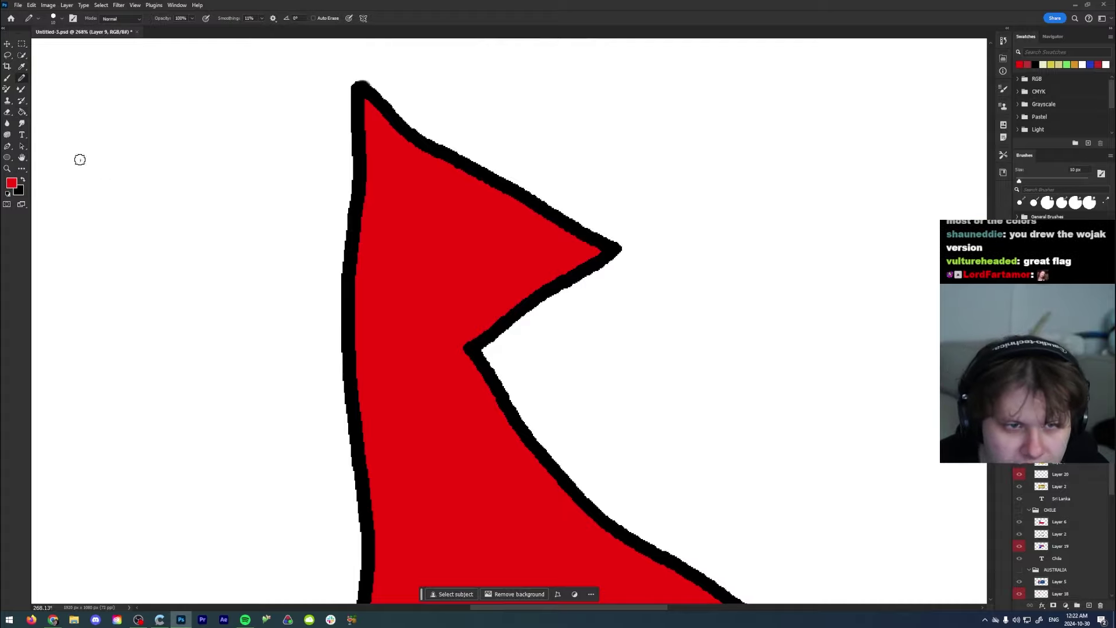
click(11, 183)
click(418, 136)
click(639, 154)
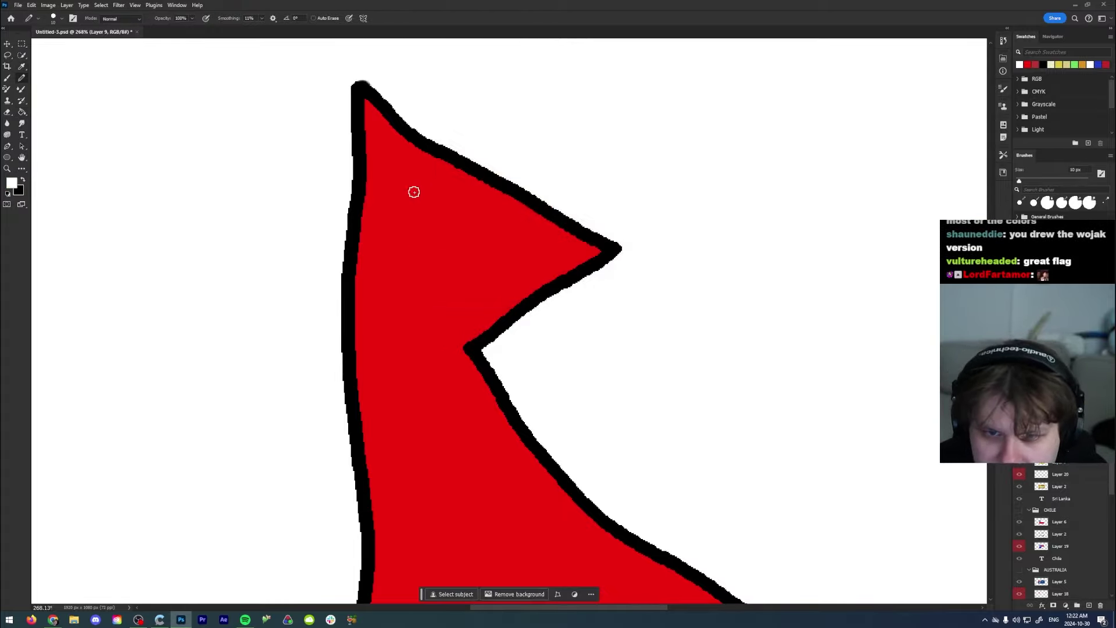
mouse_move(431, 198)
mouse_down()
mouse_move(394, 239)
mouse_move(445, 235)
mouse_move(421, 239)
mouse_move(412, 206)
mouse_move(434, 202)
mouse_move(424, 226)
mouse_up()
mouse_move(393, 277)
mouse_down()
mouse_move(399, 298)
mouse_move(408, 289)
mouse_move(430, 298)
mouse_move(452, 268)
mouse_move(398, 274)
mouse_up()
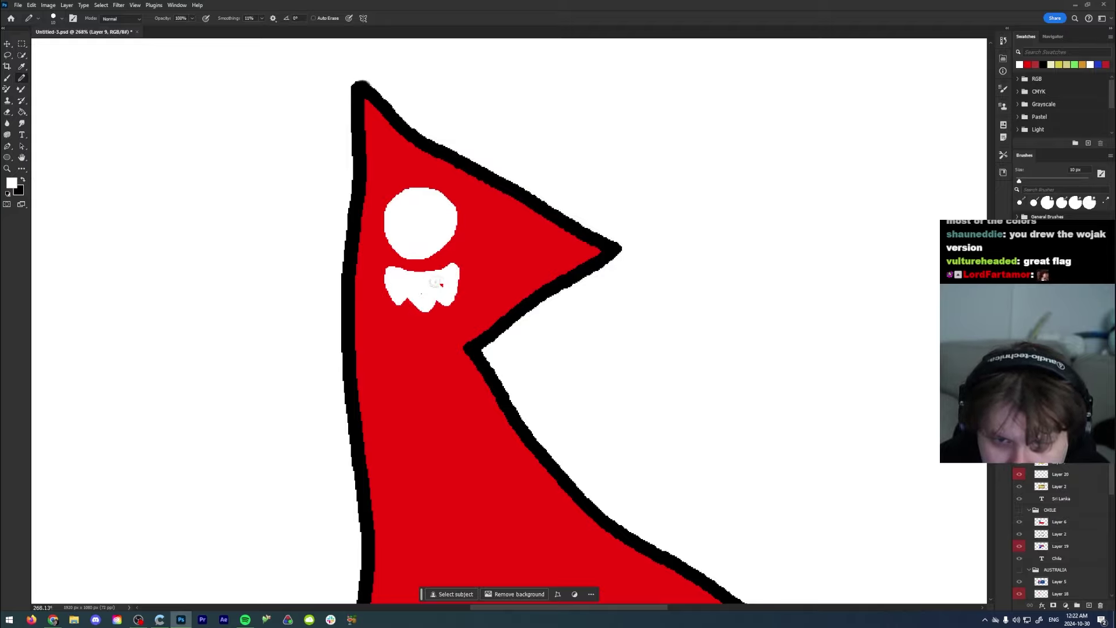
Step: Pencil a white filled circle, a small dot and an upturned crescent below them in Nepal's lower pennant
scroll(433, 284, down, 5)
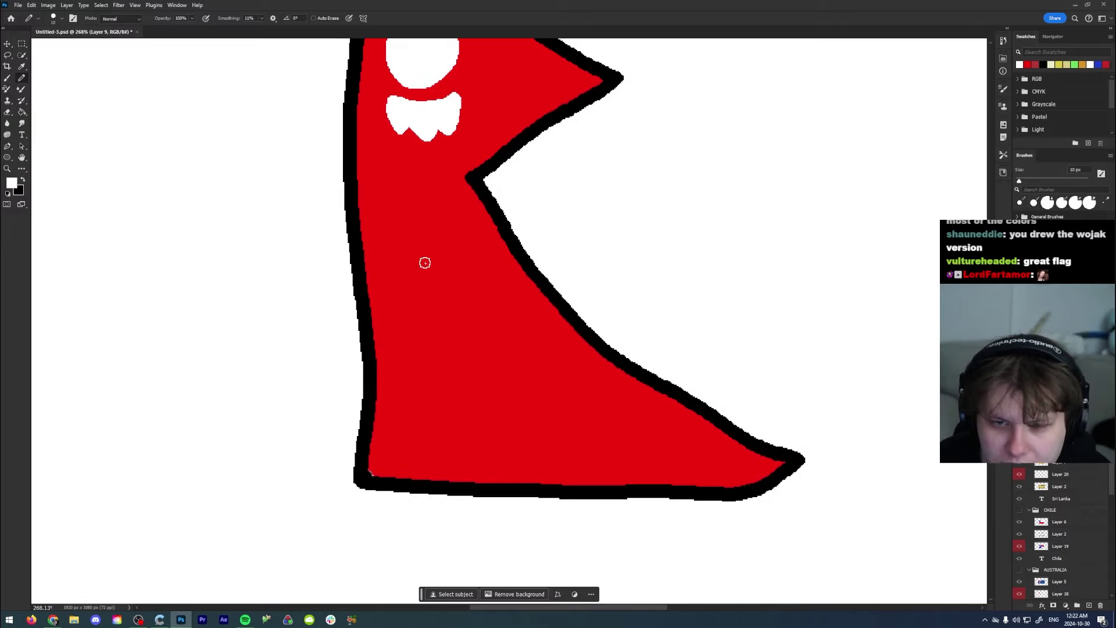
mouse_move(444, 252)
mouse_down()
mouse_move(412, 247)
mouse_move(467, 281)
mouse_move(411, 277)
mouse_move(439, 265)
mouse_up()
mouse_move(401, 347)
mouse_down()
mouse_move(417, 381)
mouse_move(476, 375)
mouse_move(484, 343)
mouse_move(445, 376)
mouse_move(407, 356)
mouse_move(474, 372)
mouse_up()
click(436, 338)
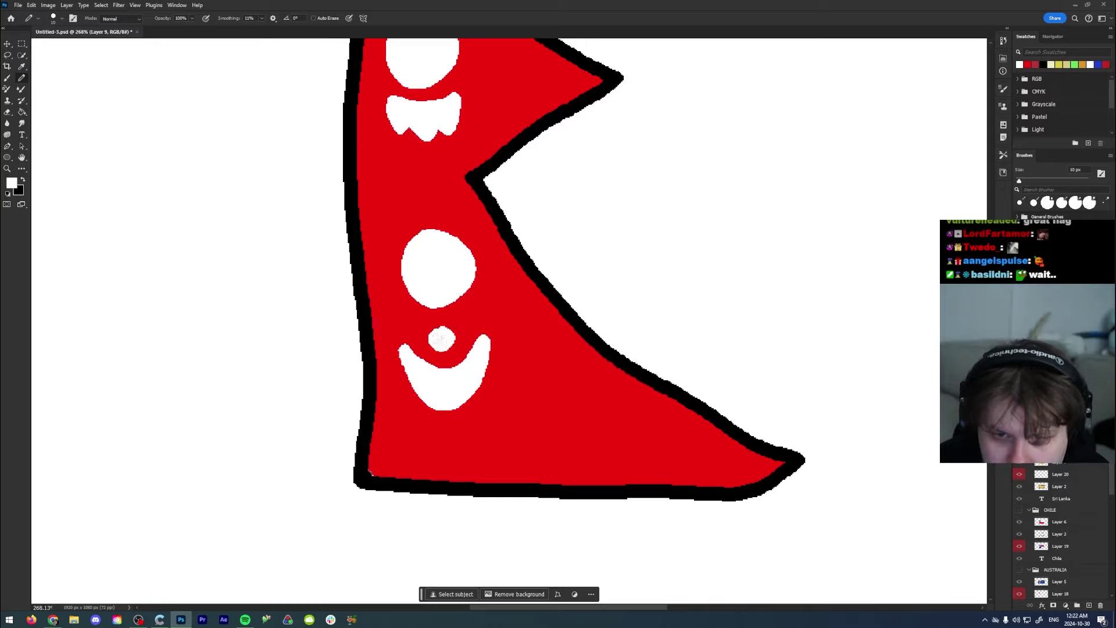
scroll(440, 314, down, 3)
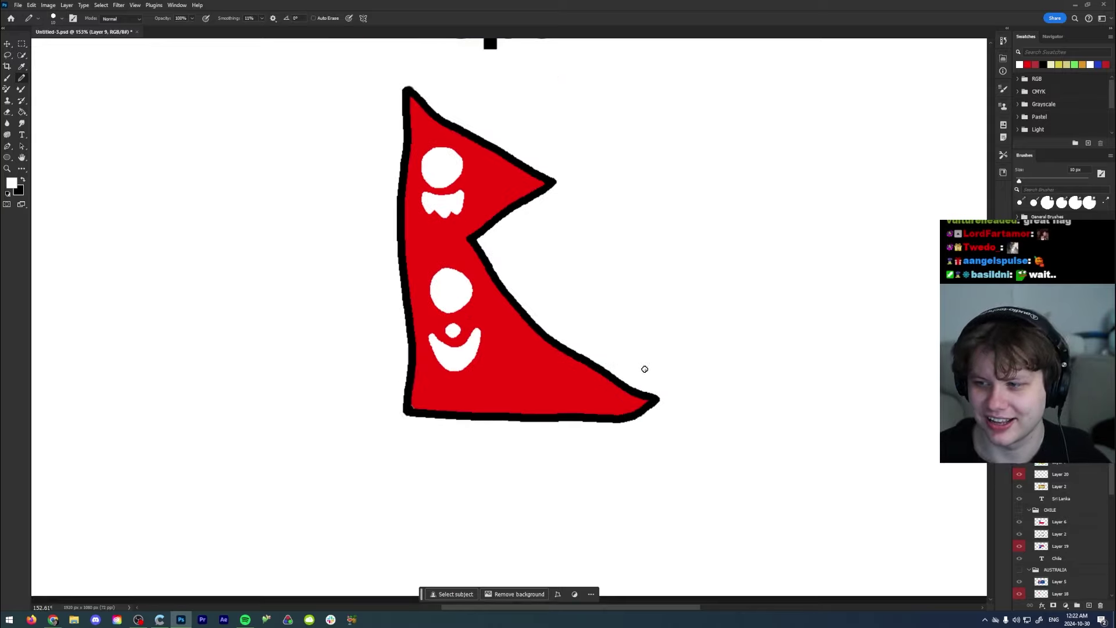
Step: Make Layer 8 with the real Nepal flag active and toggle its visibility repeatedly to compare it with the drawing
key(alt+[)
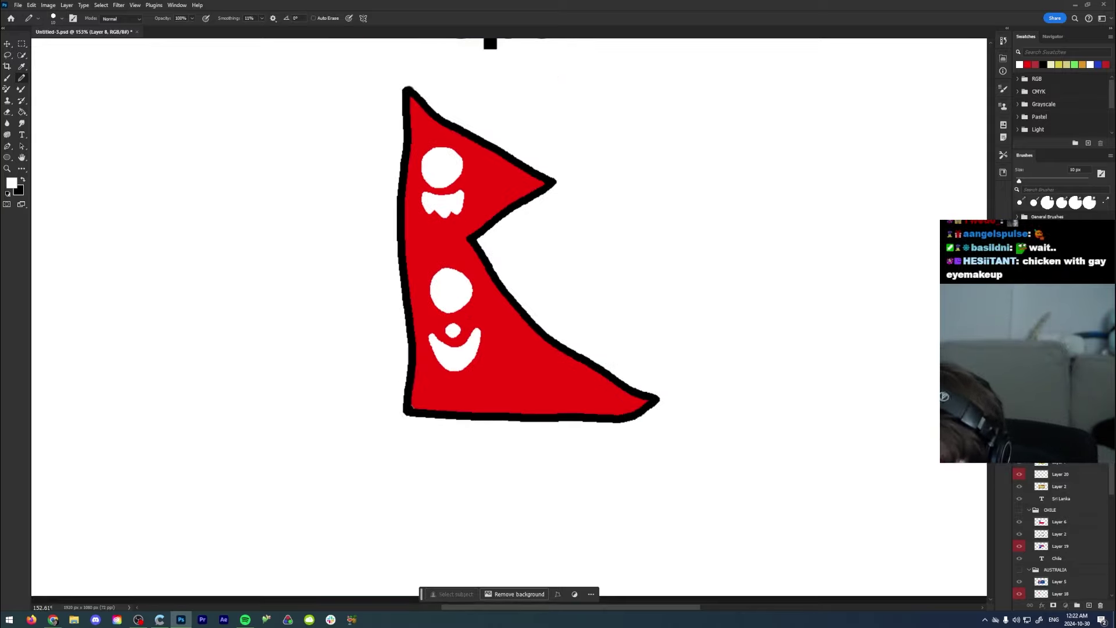
key(ctrl+)
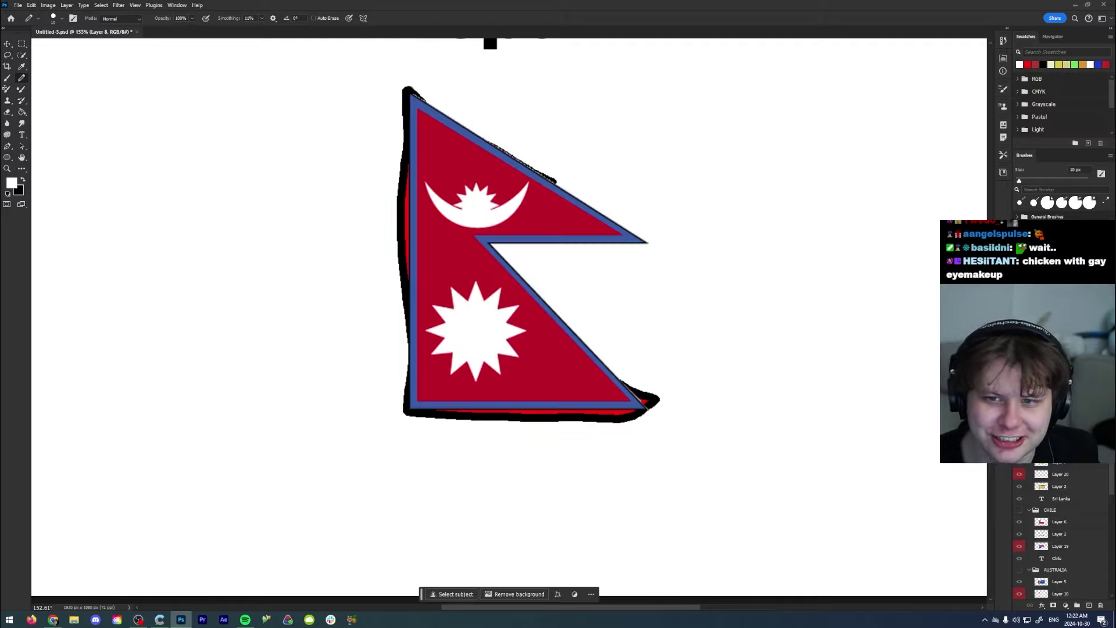
key(ctrl+comma)
key(ctrl+comma)
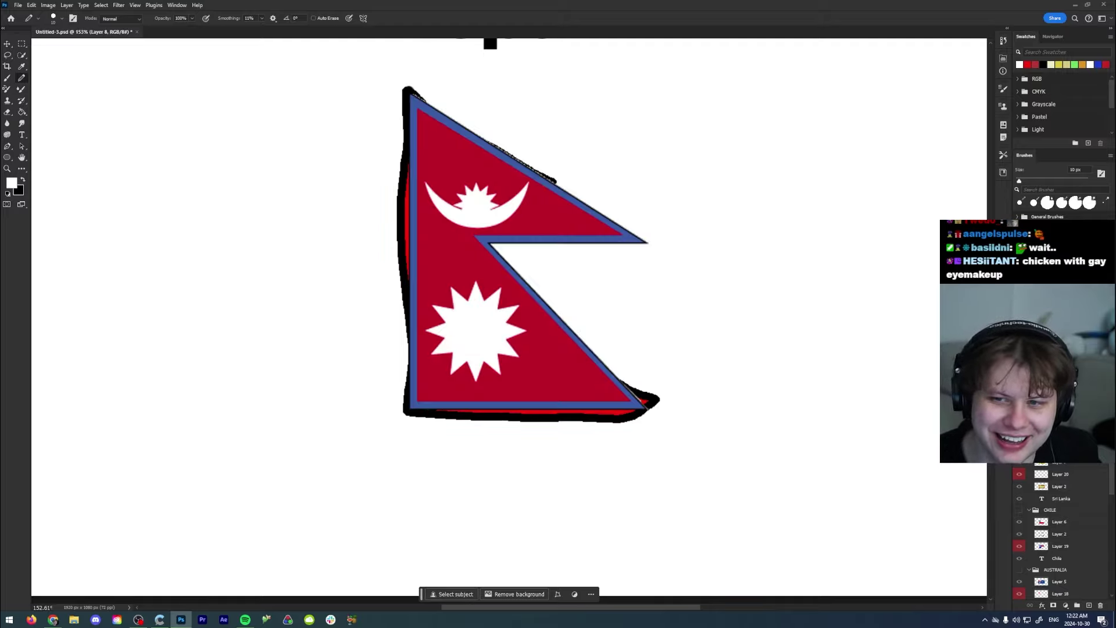
key(ctrl+comma)
key(ctrl+comma)
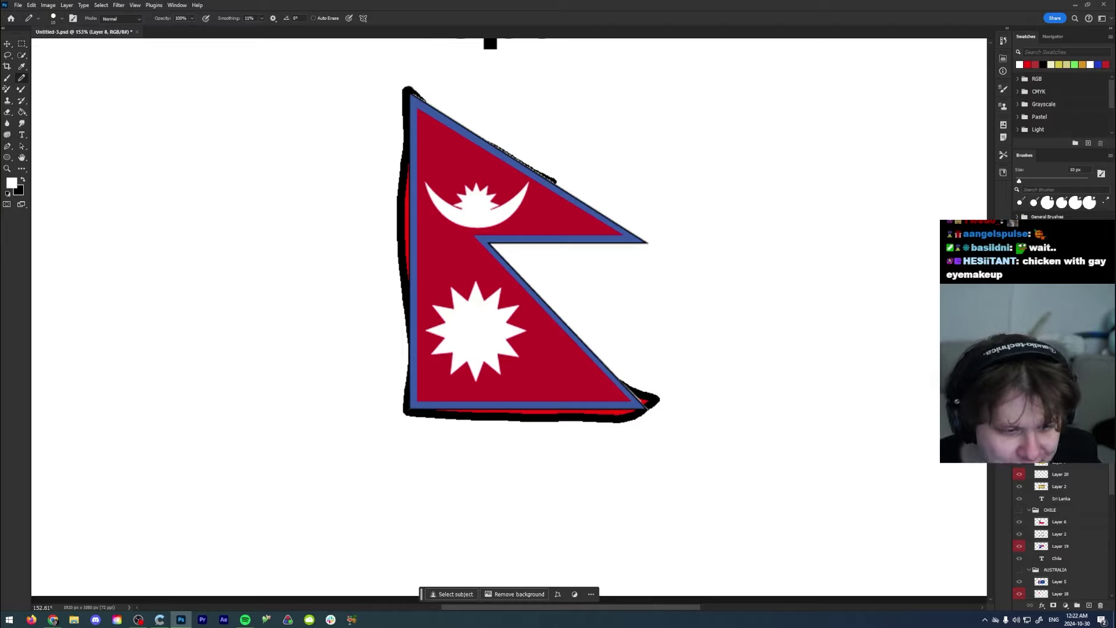
key(ctrl+comma)
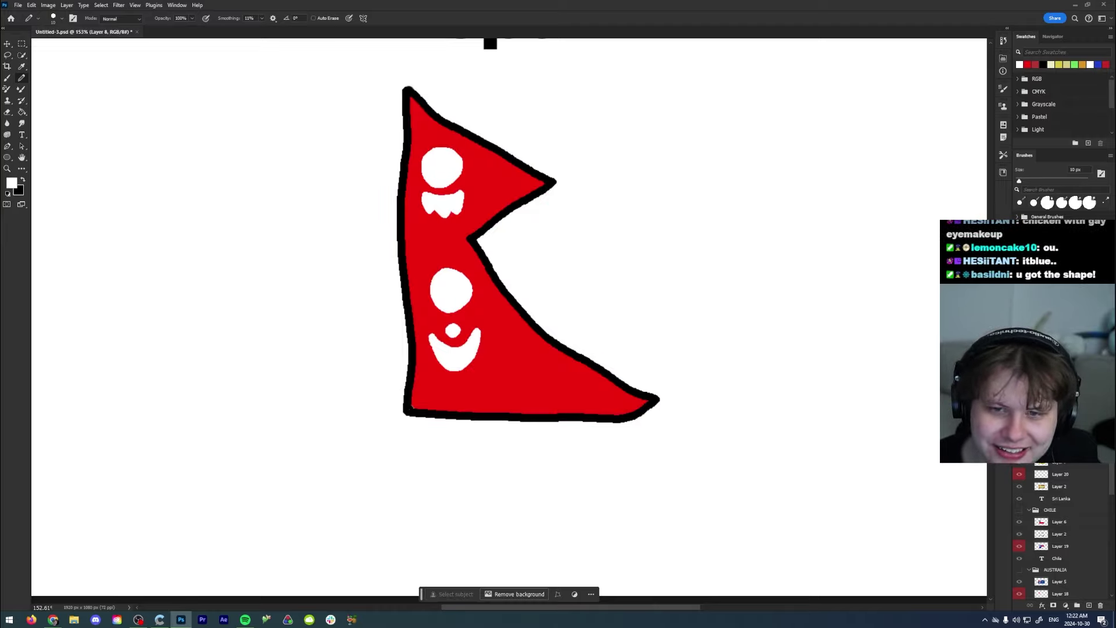
key(ctrl+comma)
key(ctrl+comma)
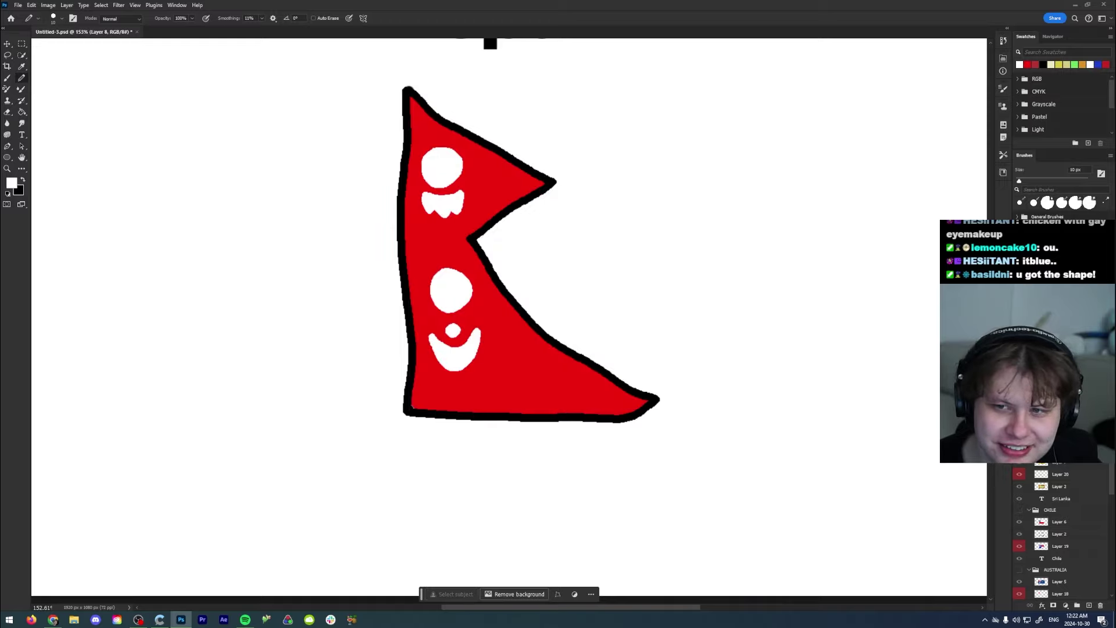
key(ctrl+comma)
key(ctrl+comma)
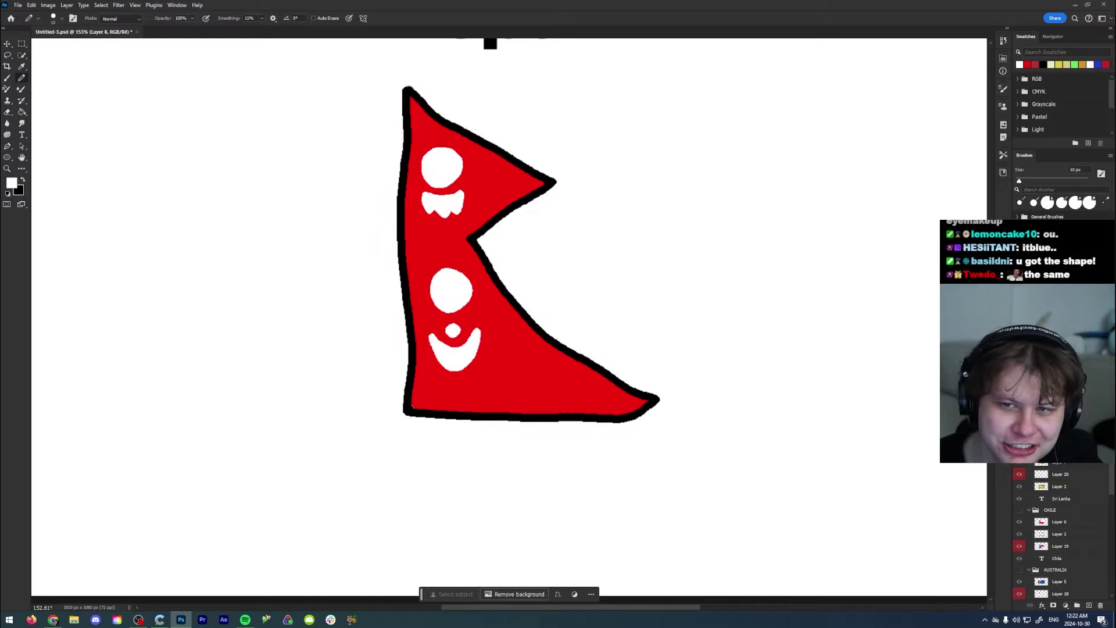
key(ctrl+comma)
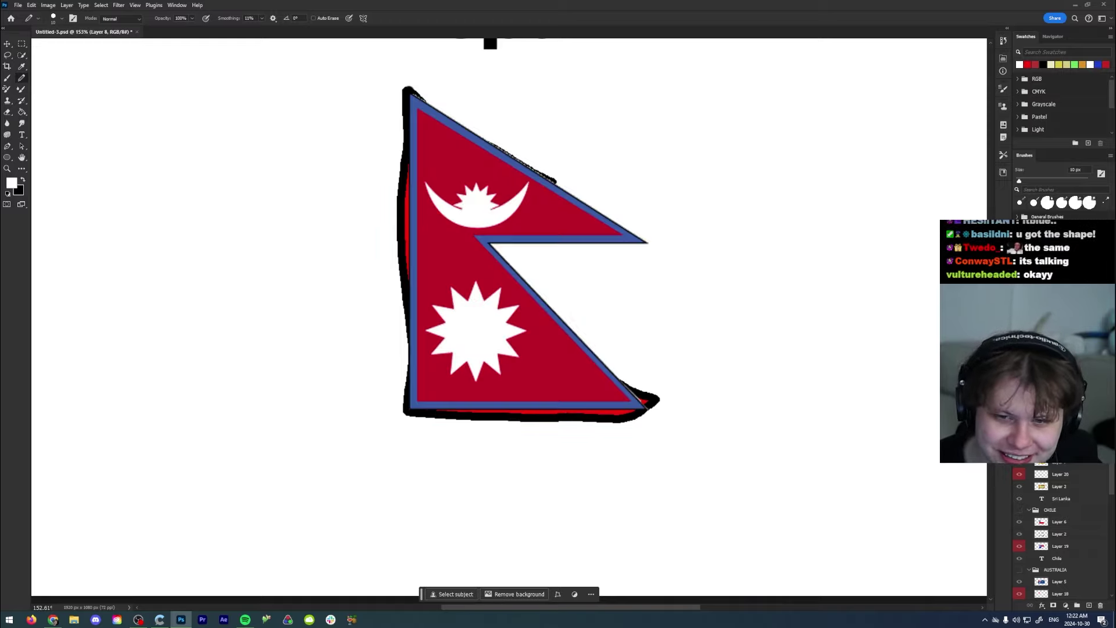
Step: Hide the Nepal group and show the Spain group with its title and blank flag outline
key(ctrl+comma)
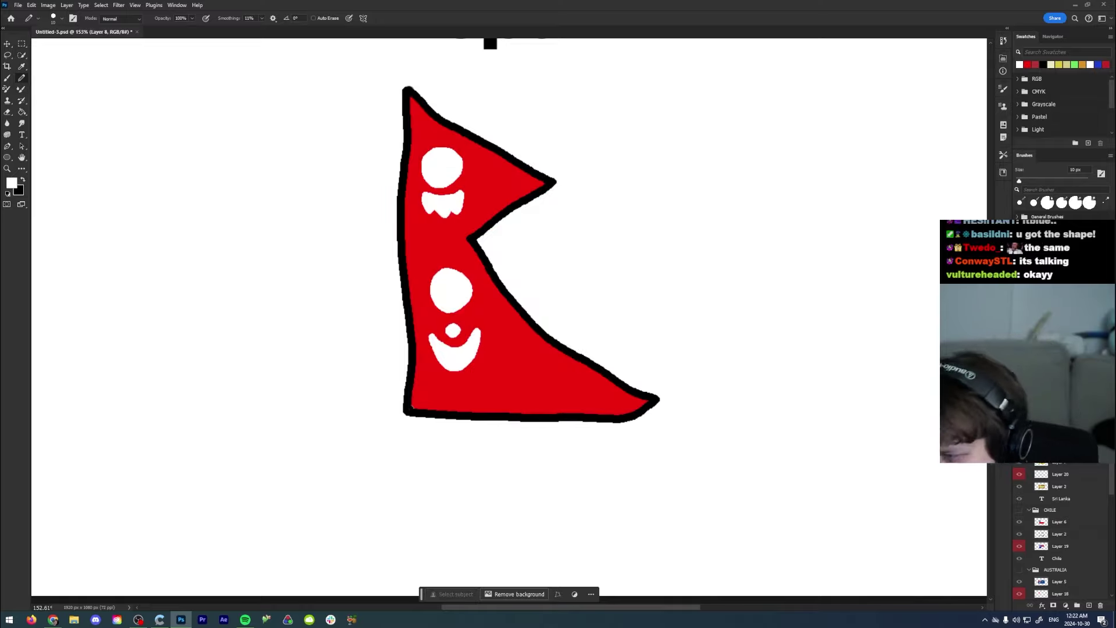
key(ctrl+comma)
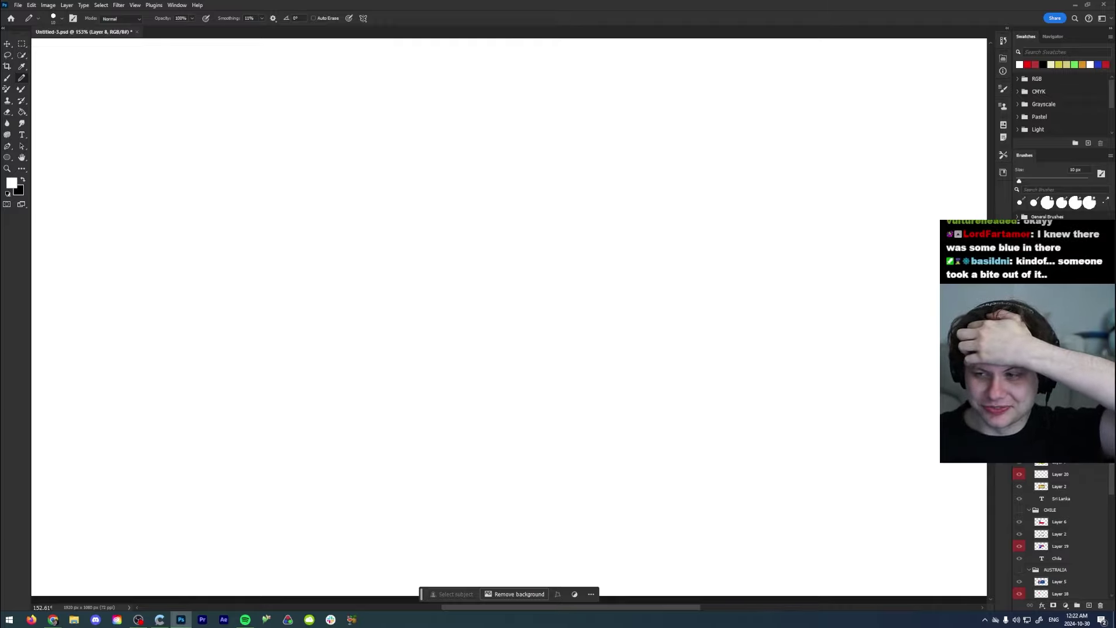
key(ctrl+comma)
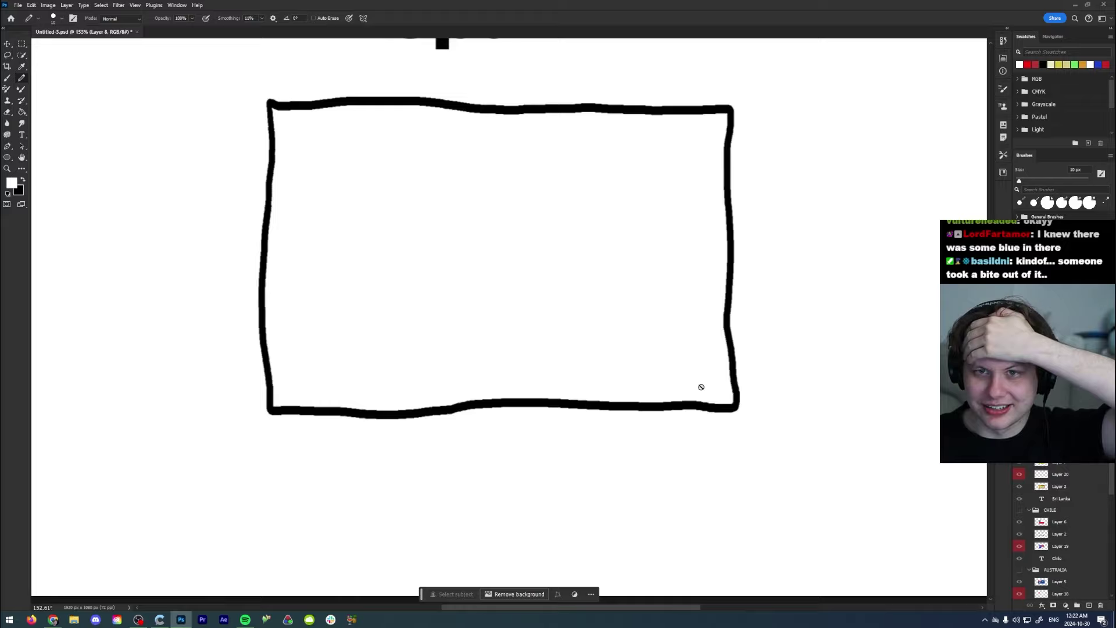
scroll(701, 387, up, 3)
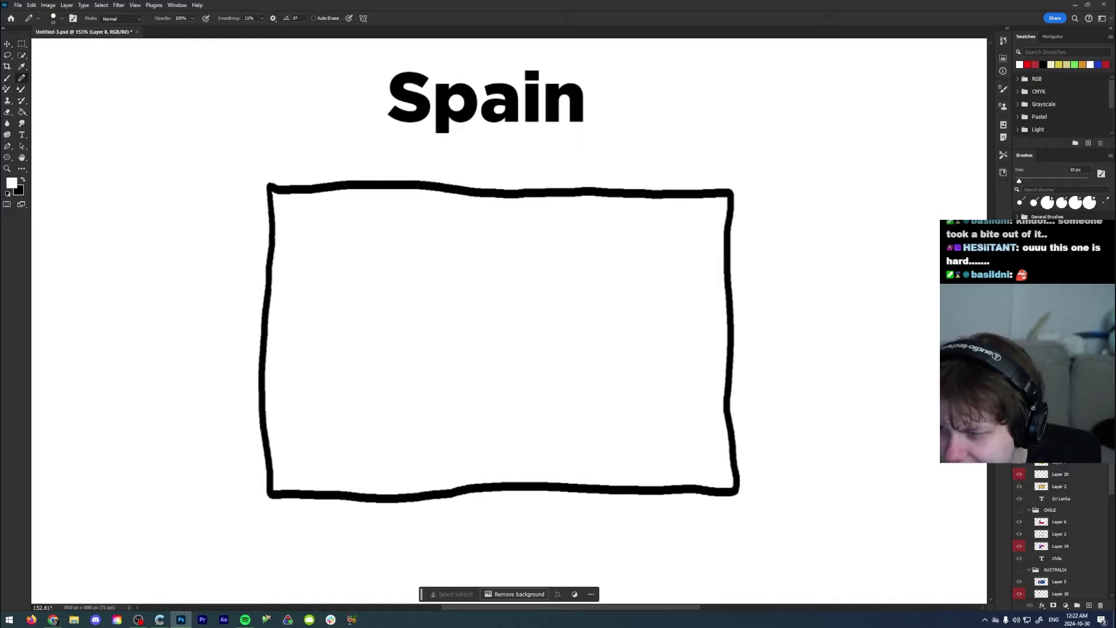
scroll(1061, 529, up, 2)
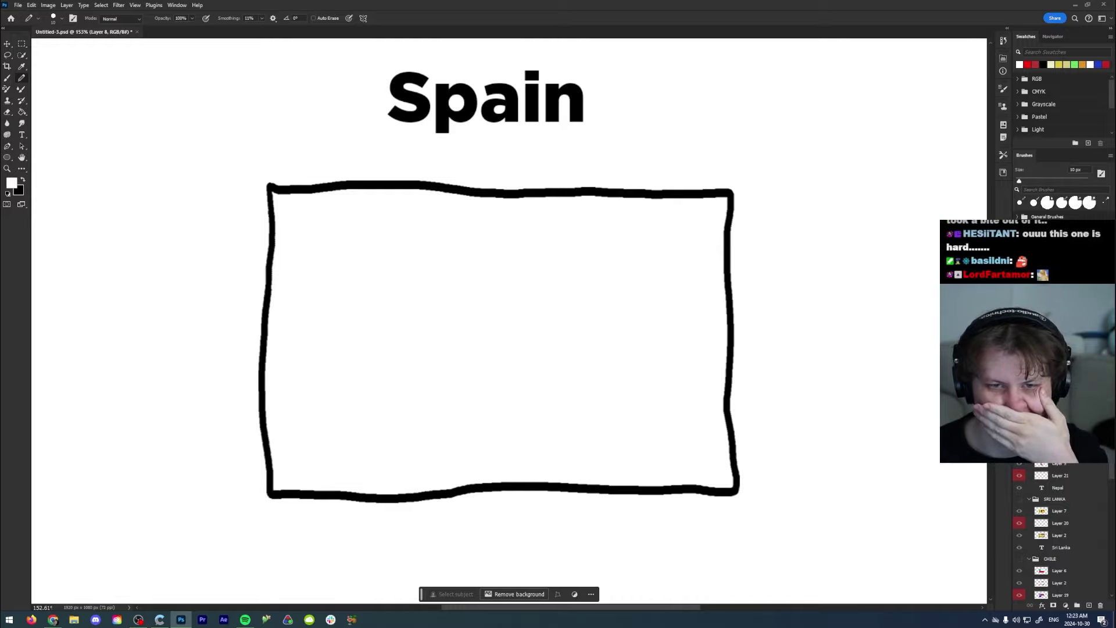
Step: Set the foreground color to yellow, #e1db32, and fill the inside of the Spain flag outline on Layer 2
click(11, 183)
click(560, 233)
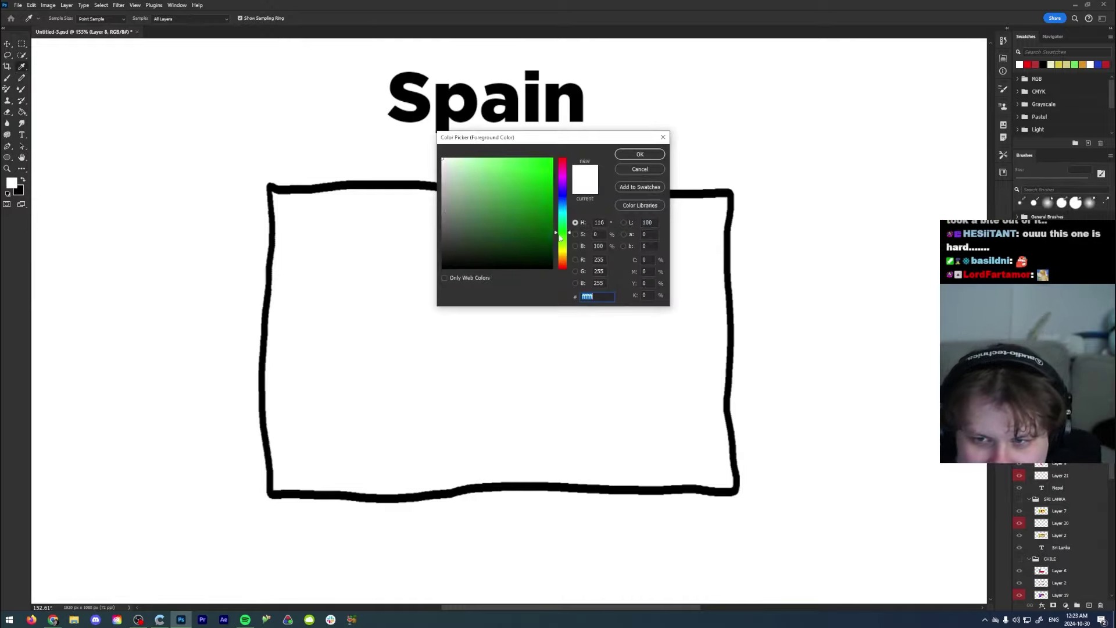
drag(561, 237, 560, 250)
click(528, 171)
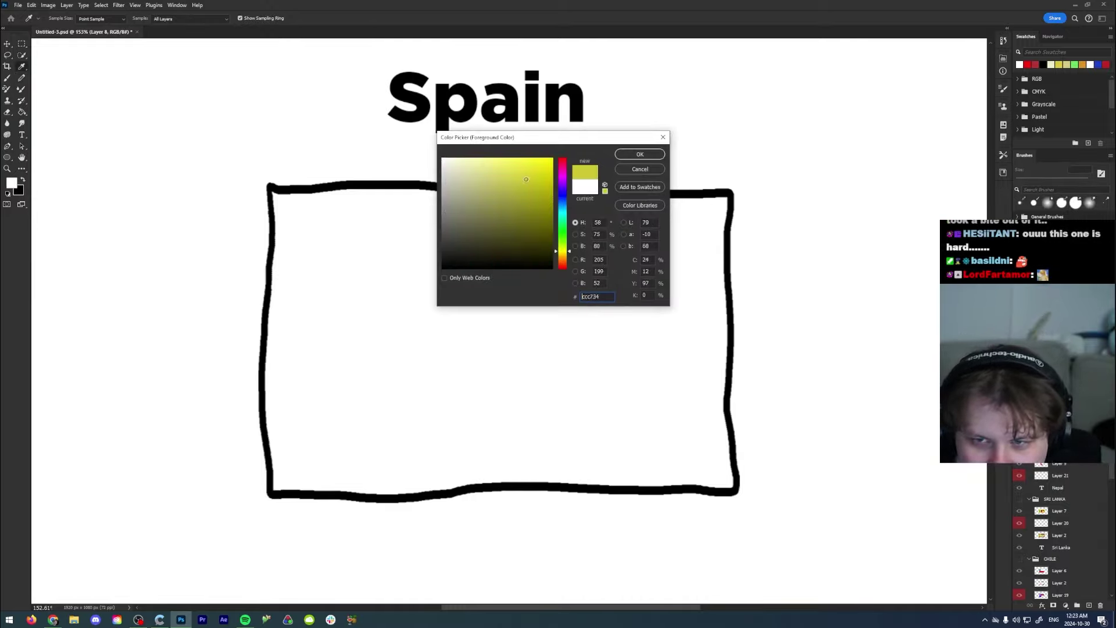
click(640, 155)
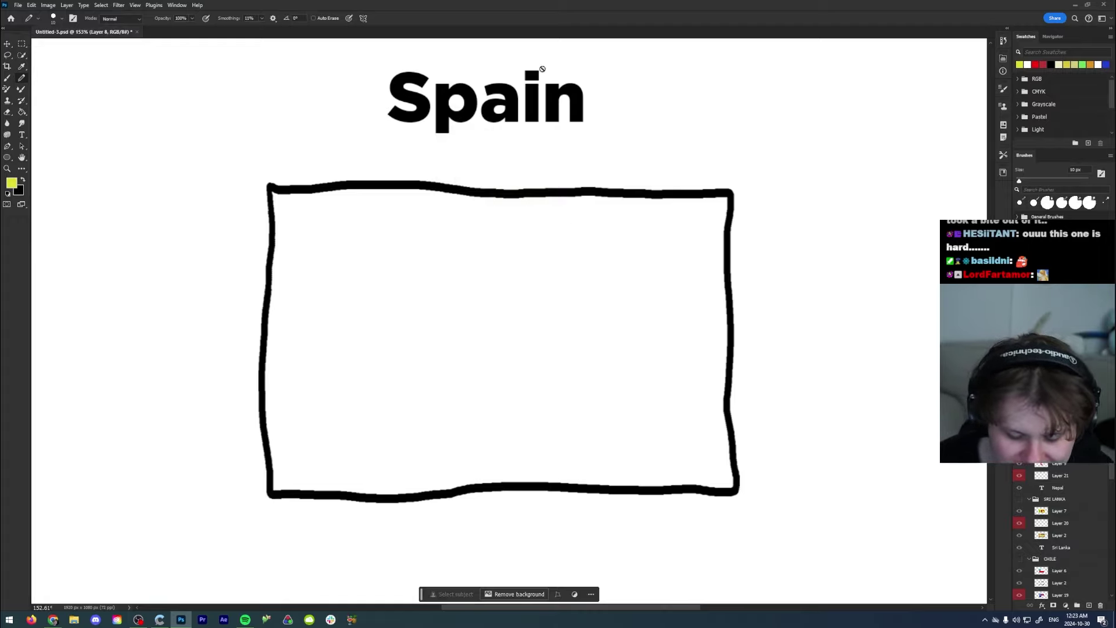
key(g)
click(518, 285)
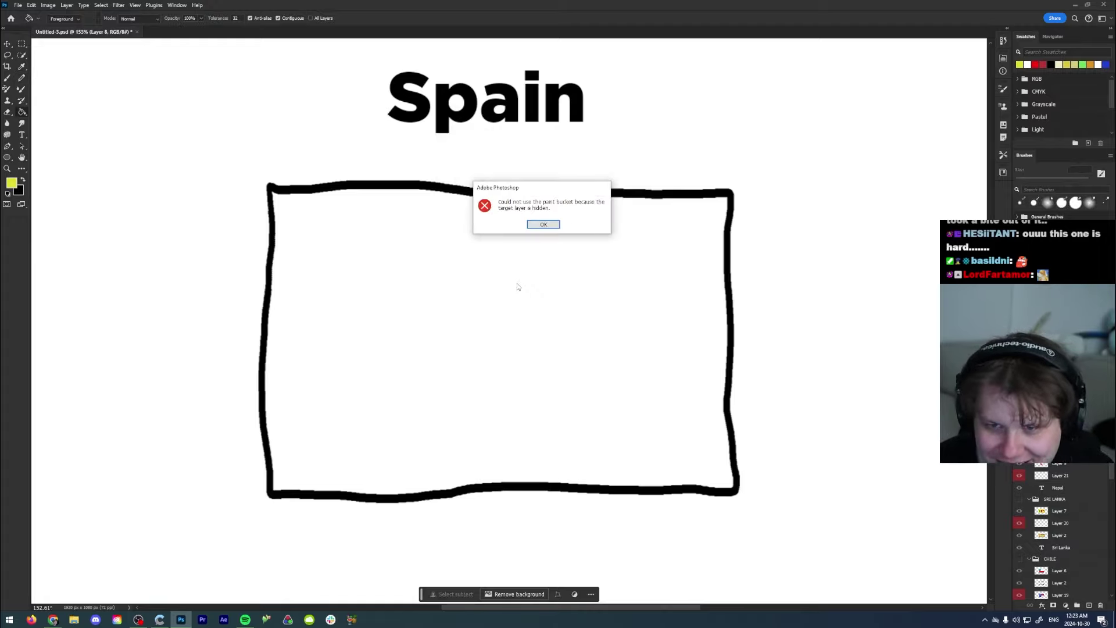
click(544, 225)
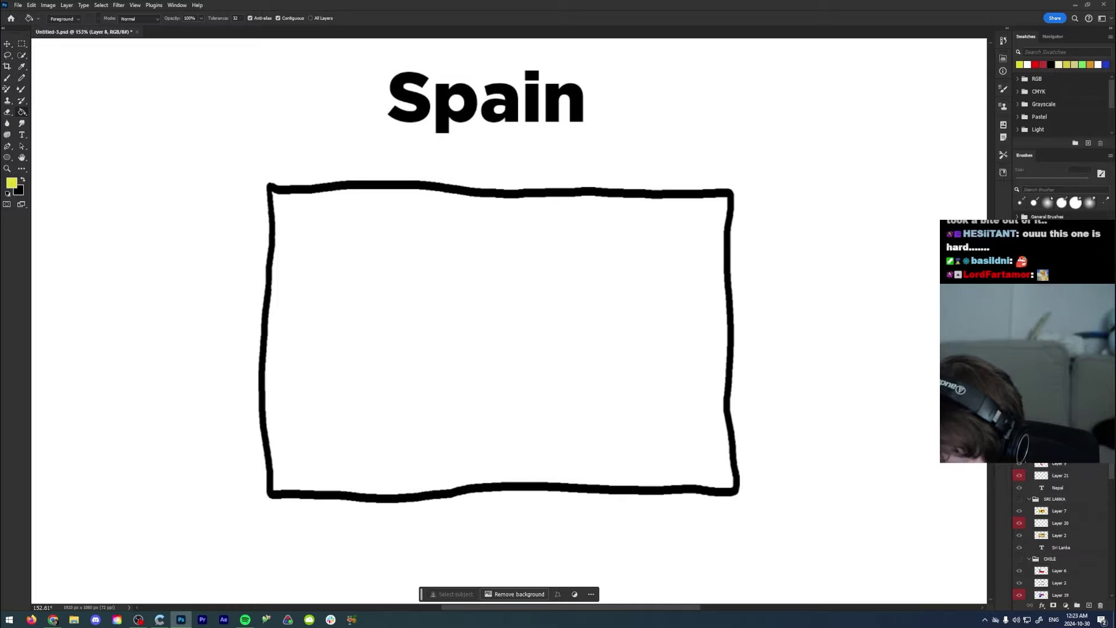
key(alt+bracketleft)
key(alt+bracketleft)
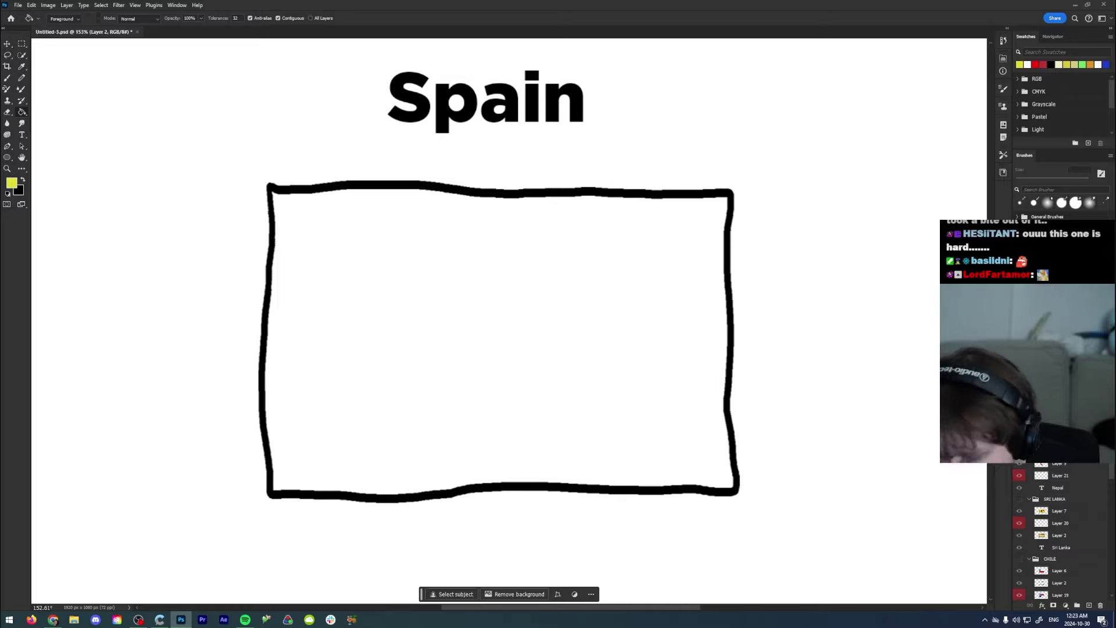
click(437, 302)
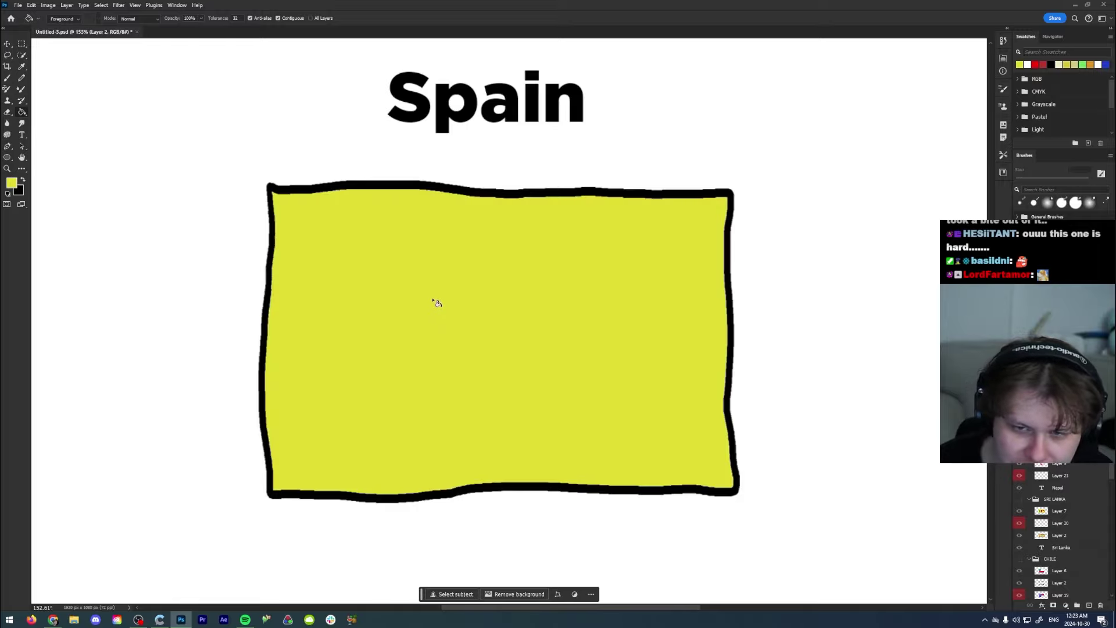
Step: Set the foreground color to red and pencil a spiked crown outline in the Spain flag's upper-left area with a 6 px tip
click(12, 184)
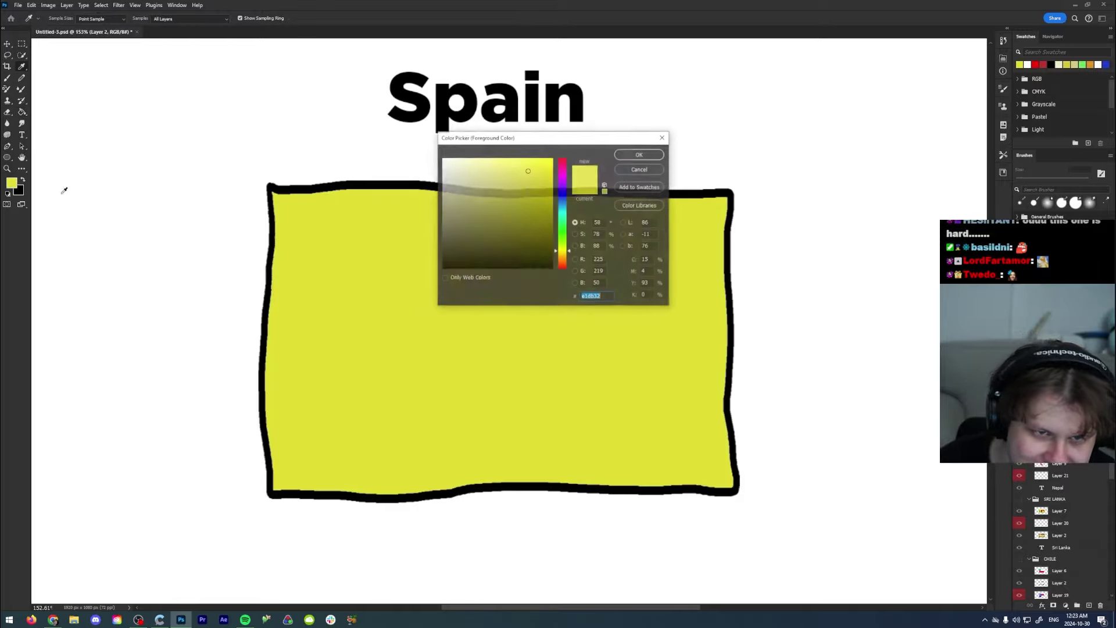
drag(561, 185, 561, 157)
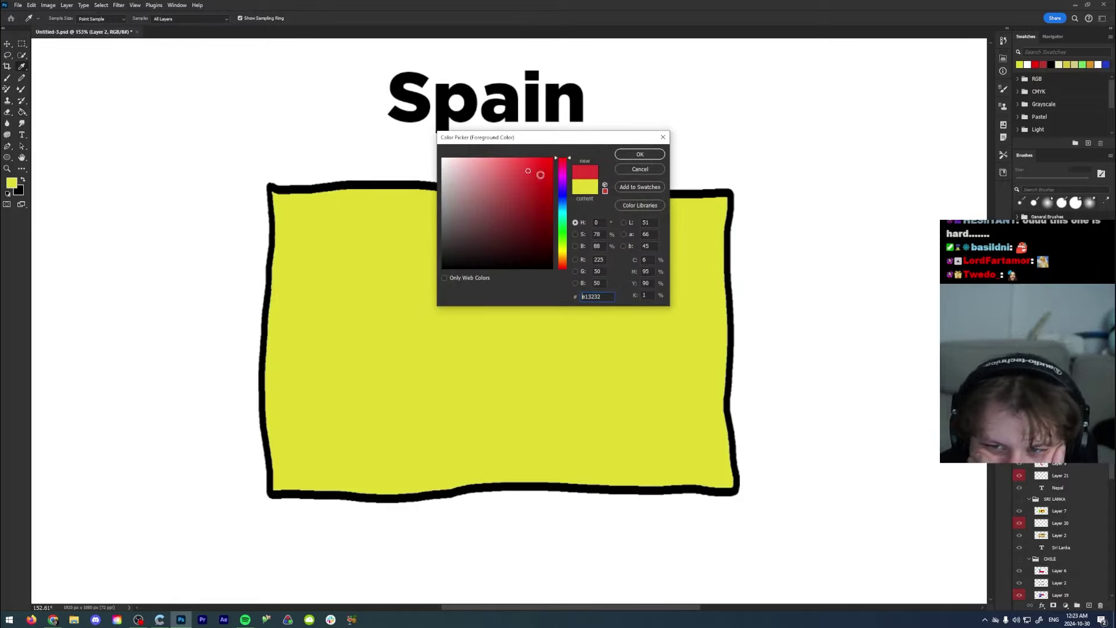
click(532, 176)
click(640, 155)
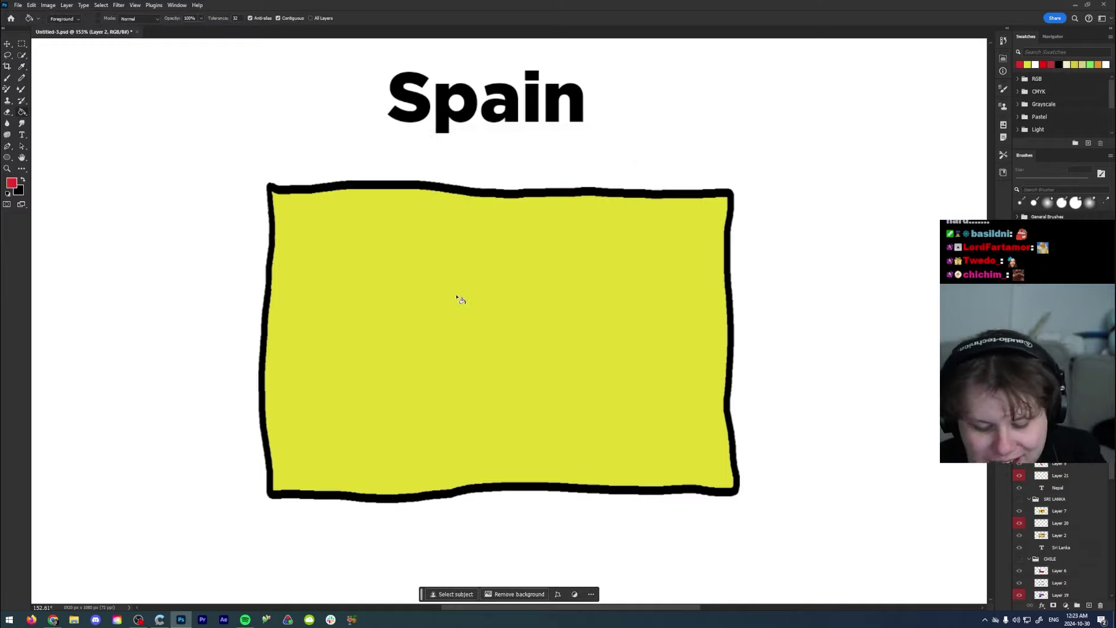
key(v)
key(b)
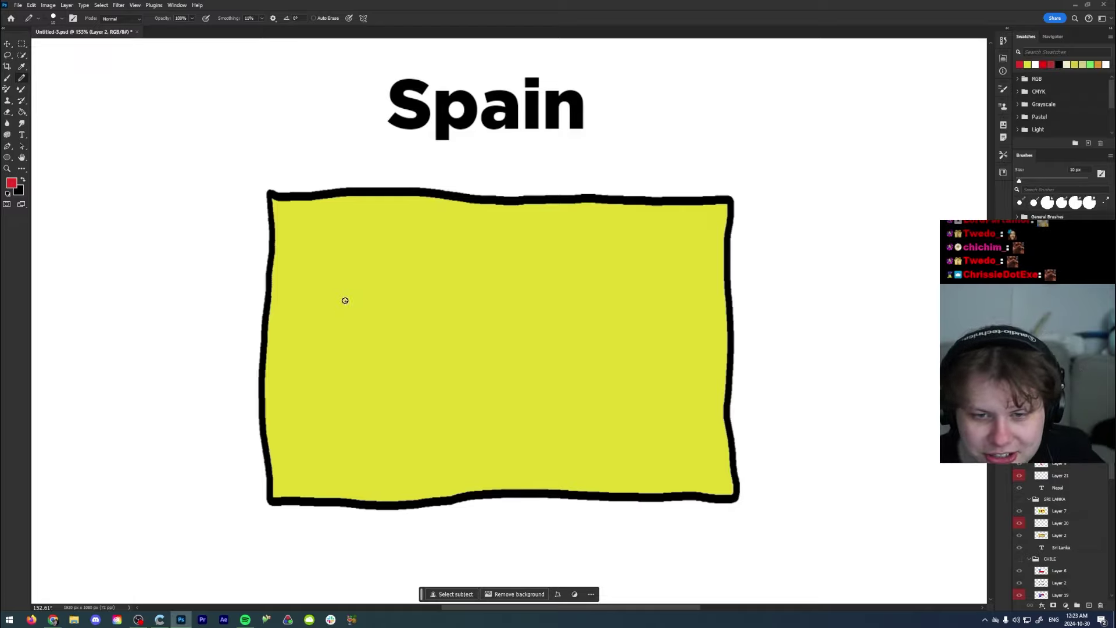
scroll(344, 302, up, 5)
key(bracketleft)
key(bracketleft)
key(bracketleft)
key(bracketleft)
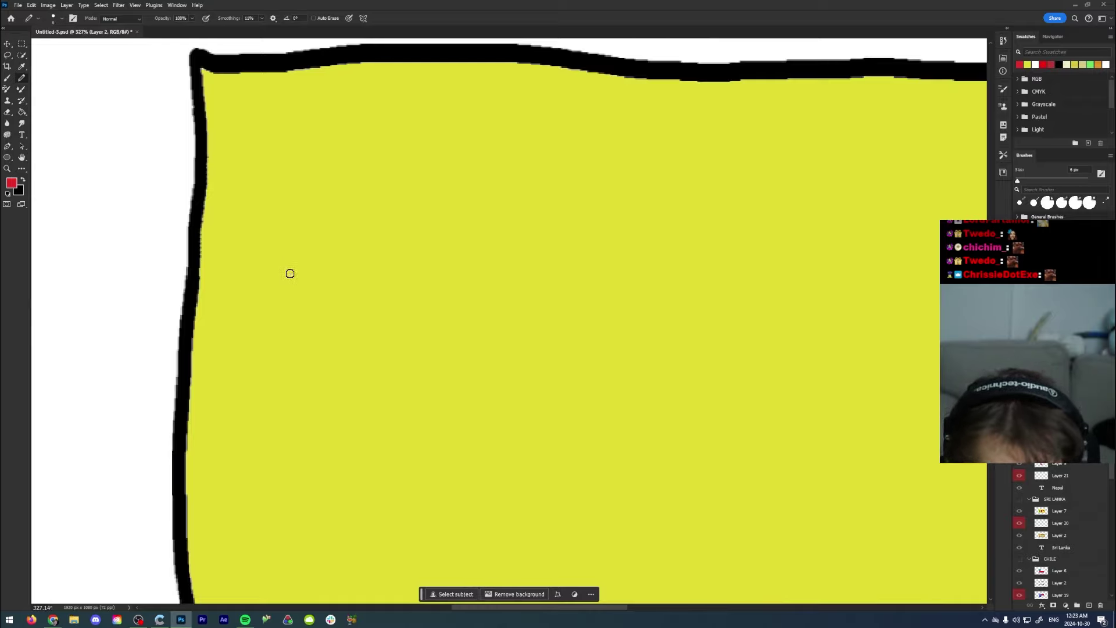
mouse_move(302, 269)
mouse_down()
mouse_move(381, 191)
mouse_move(440, 225)
mouse_move(415, 278)
mouse_move(308, 284)
mouse_move(292, 212)
mouse_move(308, 236)
mouse_move(322, 180)
mouse_move(346, 224)
mouse_move(356, 180)
mouse_move(388, 190)
mouse_move(417, 230)
mouse_move(436, 198)
mouse_move(402, 221)
mouse_up()
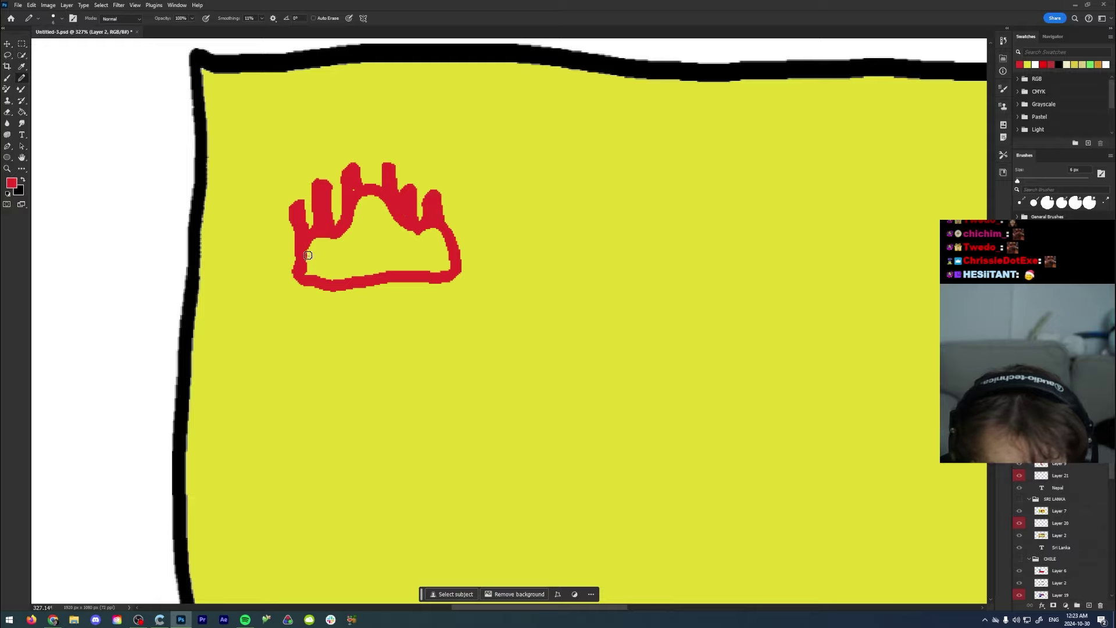
Step: Shade the crown's interior and pencil a rounded red shield body beneath it with a vertical divider down the middle
mouse_move(306, 256)
mouse_down()
mouse_move(370, 220)
mouse_move(316, 273)
mouse_move(331, 250)
mouse_move(349, 273)
mouse_move(355, 234)
mouse_move(375, 262)
mouse_move(386, 256)
mouse_move(377, 241)
mouse_move(357, 281)
mouse_move(435, 241)
mouse_move(404, 228)
mouse_move(315, 277)
mouse_move(279, 415)
mouse_move(279, 399)
mouse_move(300, 440)
mouse_move(480, 443)
mouse_move(324, 412)
mouse_up()
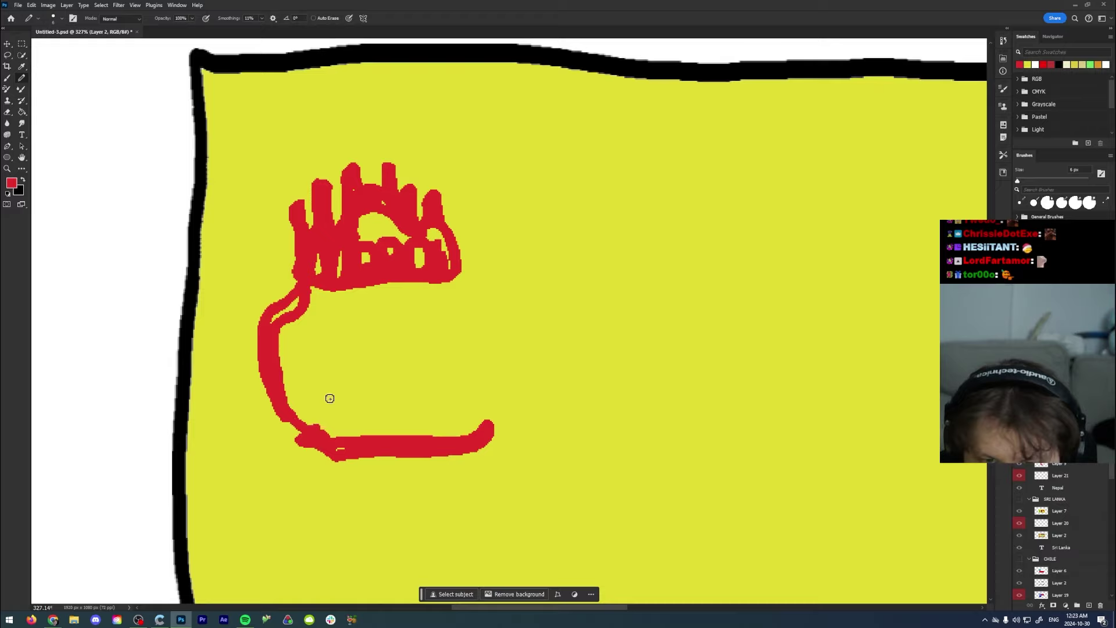
mouse_move(443, 270)
mouse_down()
mouse_move(486, 287)
mouse_move(477, 429)
mouse_move(478, 393)
mouse_move(486, 407)
mouse_up()
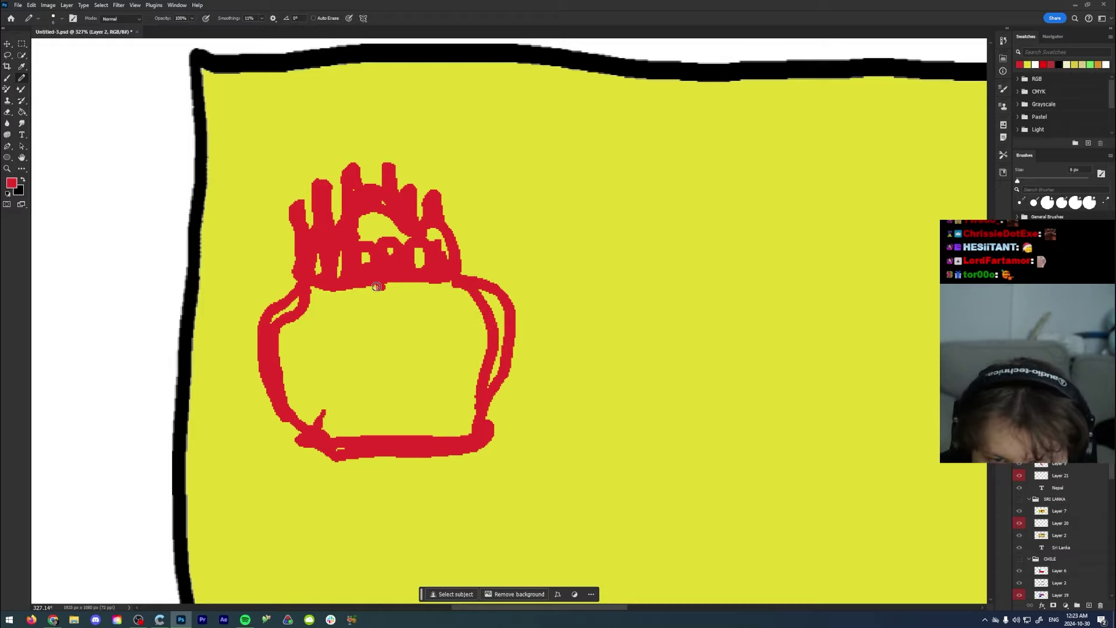
mouse_move(374, 285)
mouse_down()
mouse_move(384, 407)
mouse_move(387, 312)
mouse_move(394, 329)
mouse_move(396, 427)
mouse_move(351, 405)
mouse_move(373, 428)
mouse_move(324, 382)
mouse_move(326, 319)
mouse_move(360, 362)
mouse_move(374, 324)
mouse_move(397, 345)
mouse_move(454, 308)
mouse_move(434, 372)
mouse_move(461, 343)
mouse_move(422, 420)
mouse_up()
drag(420, 357, 432, 240)
Step: Pencil a red flame-like shape in each half of the shield and a ribbed pedestal under it
mouse_move(354, 340)
mouse_down()
mouse_move(366, 370)
mouse_move(391, 376)
mouse_up()
mouse_move(418, 343)
mouse_down()
mouse_move(421, 373)
mouse_move(450, 366)
mouse_up()
drag(483, 337, 487, 361)
mouse_move(361, 380)
mouse_down()
mouse_move(481, 370)
mouse_move(498, 382)
mouse_move(361, 381)
mouse_up()
scroll(350, 337, down, 4)
scroll(467, 273, up, 3)
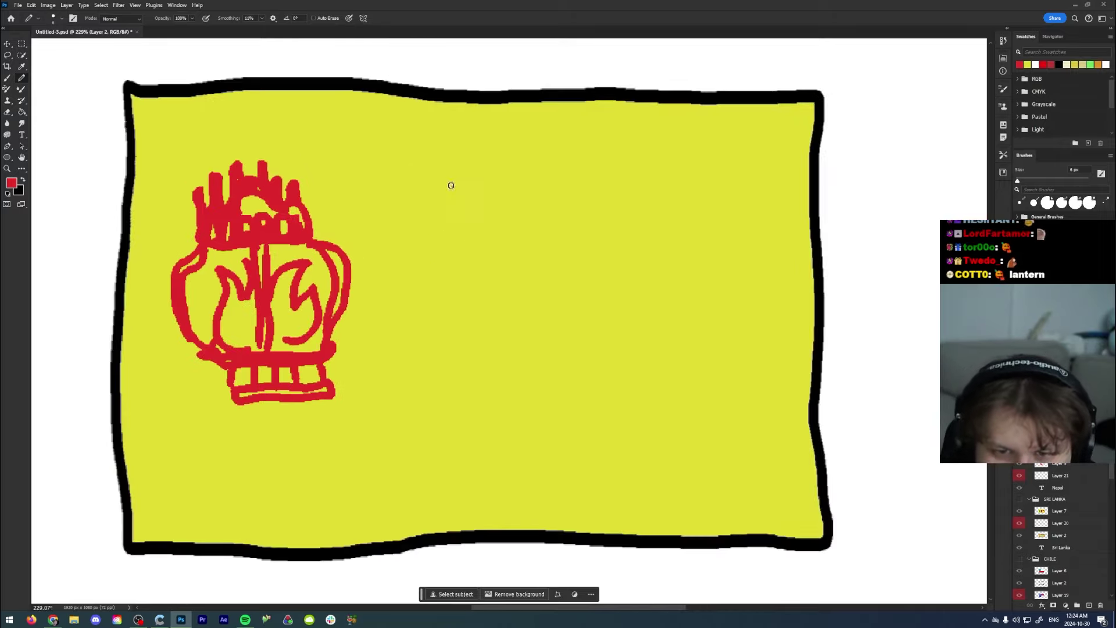
Step: Pencil a red vertical band beside the shield and a red horizontal band across the Spain flag, extending to both edges around the shield
mouse_move(401, 145)
mouse_down()
mouse_move(403, 265)
mouse_move(411, 124)
mouse_move(414, 230)
mouse_move(393, 281)
mouse_move(431, 282)
mouse_move(387, 302)
mouse_move(416, 316)
mouse_move(418, 519)
mouse_move(420, 291)
mouse_move(430, 481)
mouse_move(428, 279)
mouse_move(817, 283)
mouse_move(711, 293)
mouse_move(422, 281)
mouse_move(431, 294)
mouse_move(781, 299)
mouse_up()
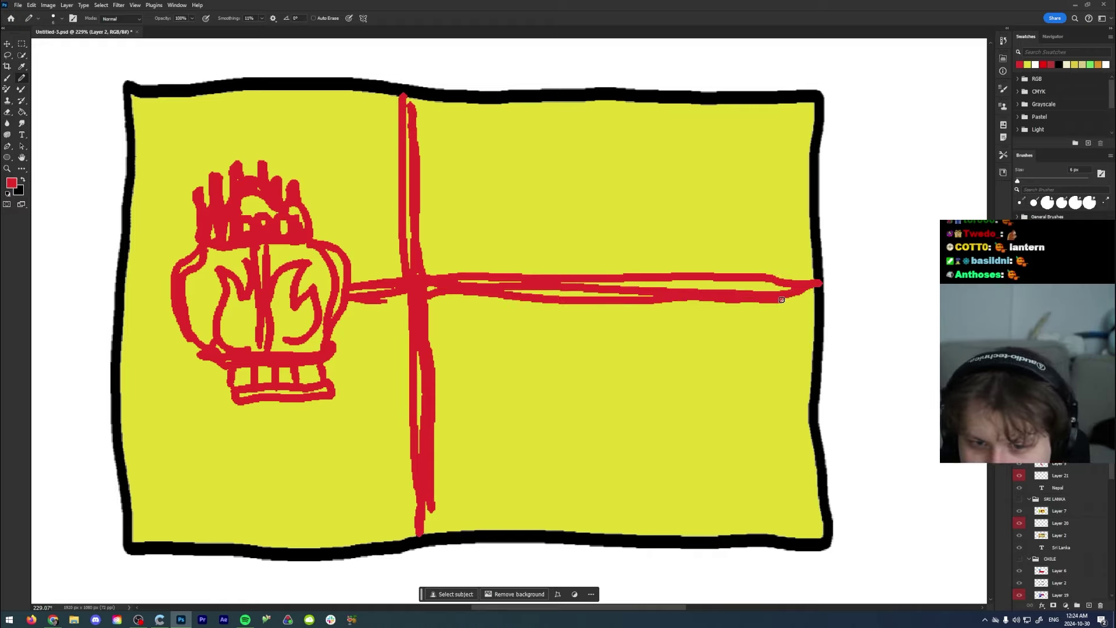
mouse_move(171, 289)
mouse_down()
mouse_move(143, 277)
mouse_move(121, 286)
mouse_move(170, 288)
mouse_move(132, 304)
mouse_move(171, 296)
mouse_move(136, 289)
mouse_move(165, 292)
mouse_up()
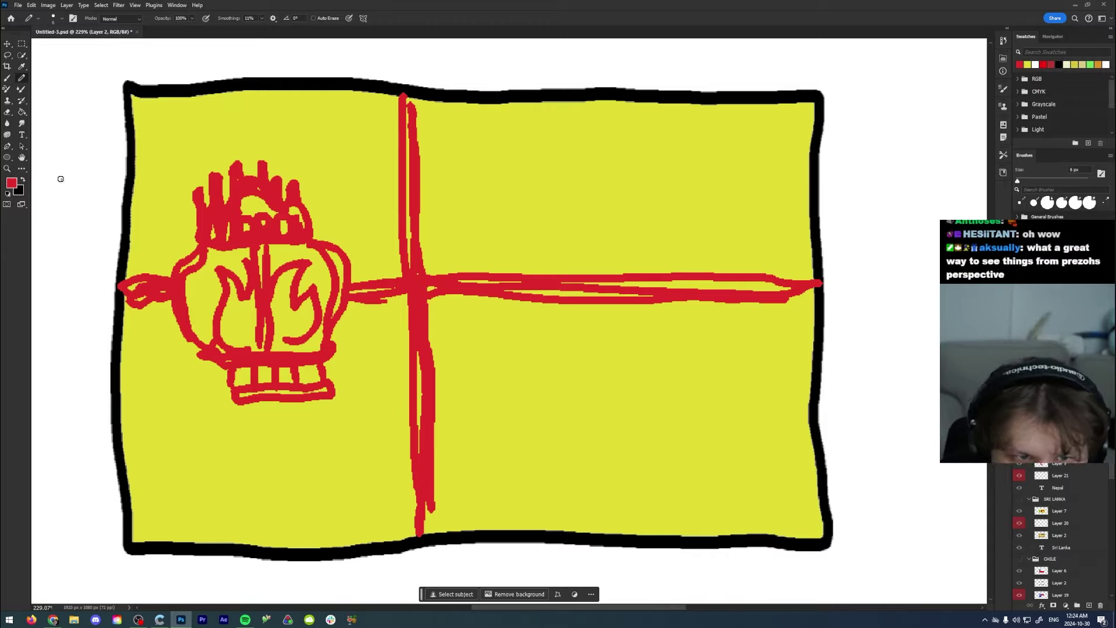
Step: Set the foreground color to orange and pencil a border inside the Spain flag's edges plus orange lines along both sides of the upper red vertical band
click(11, 183)
mouse_move(562, 268)
mouse_down()
mouse_move(562, 248)
mouse_move(564, 263)
mouse_up()
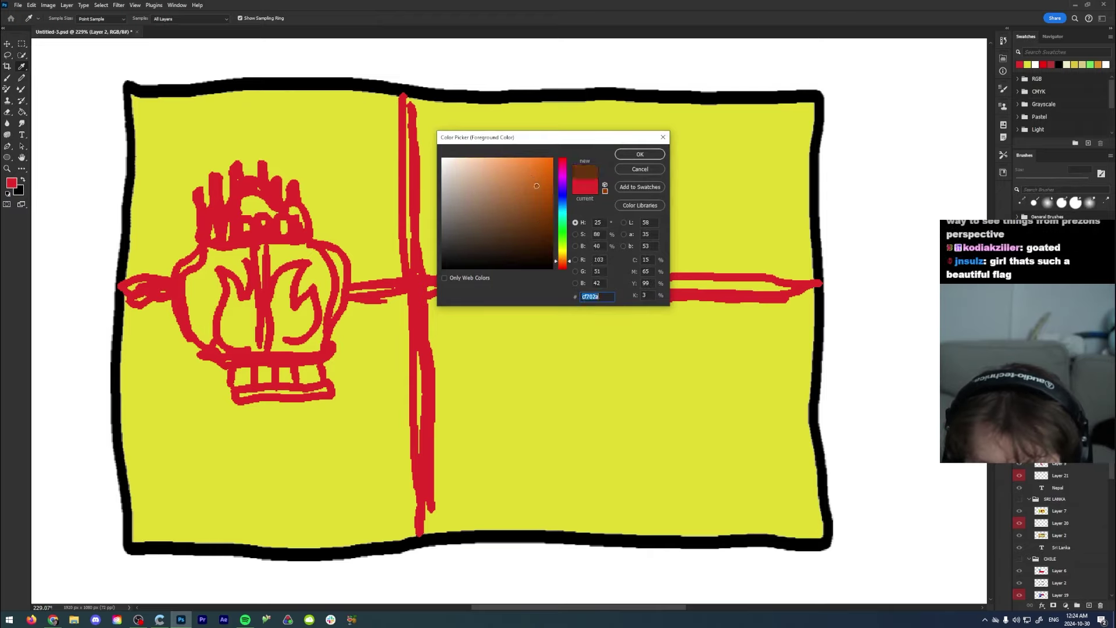
click(640, 156)
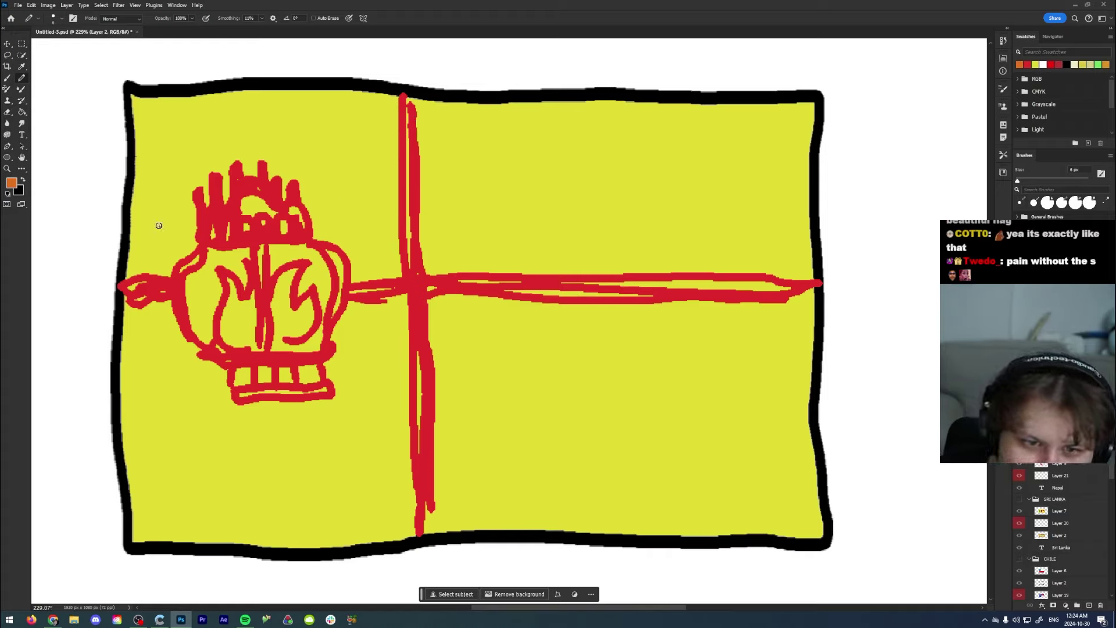
mouse_move(149, 262)
mouse_down()
mouse_move(143, 119)
mouse_move(145, 241)
mouse_move(333, 105)
mouse_move(171, 116)
mouse_move(169, 166)
mouse_up()
mouse_move(145, 322)
mouse_down()
mouse_move(160, 460)
mouse_move(146, 390)
mouse_move(160, 519)
mouse_move(380, 520)
mouse_move(169, 526)
mouse_up()
mouse_move(449, 504)
mouse_down()
mouse_move(797, 505)
mouse_move(486, 507)
mouse_move(782, 510)
mouse_move(793, 368)
mouse_move(785, 488)
mouse_up()
mouse_move(791, 269)
mouse_down()
mouse_move(772, 135)
mouse_move(786, 243)
mouse_move(781, 132)
mouse_move(442, 108)
mouse_move(745, 116)
mouse_move(776, 188)
mouse_up()
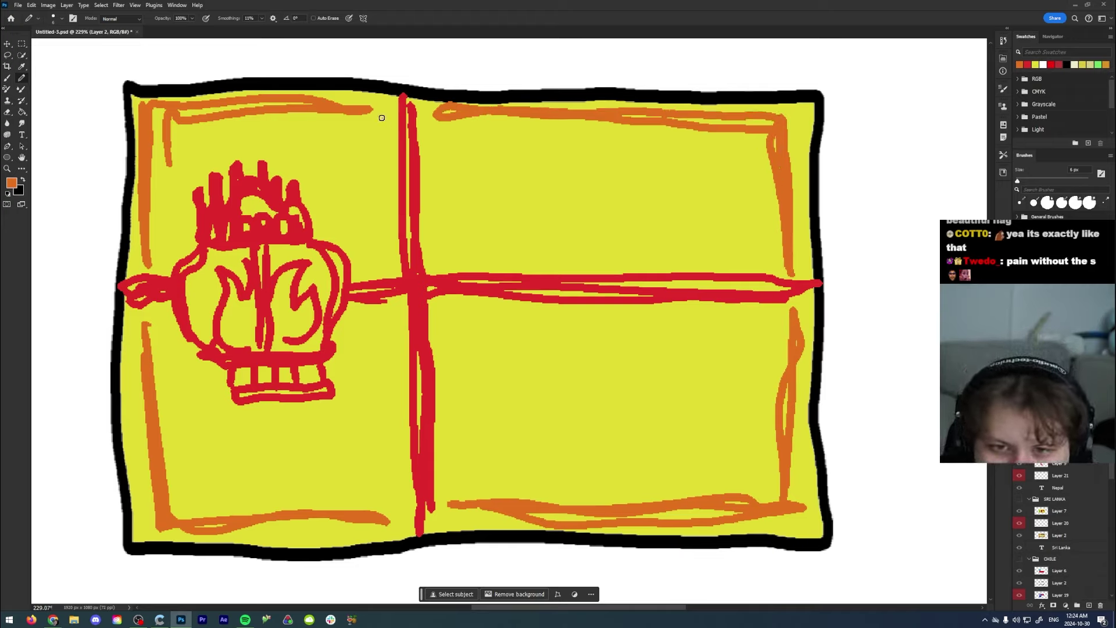
mouse_move(382, 118)
mouse_down()
mouse_move(398, 151)
mouse_move(400, 280)
mouse_up()
mouse_move(424, 162)
mouse_down()
mouse_move(438, 278)
mouse_move(463, 281)
mouse_up()
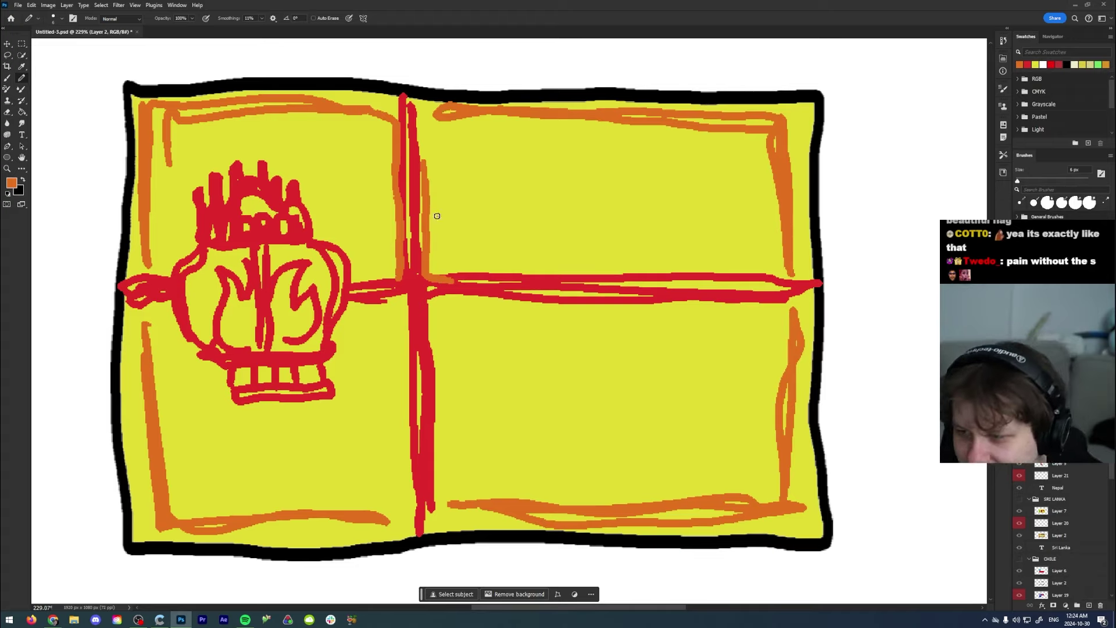
Step: Show and hide the real Spain flag on Layer 10 repeatedly to compare it with the drawing
key(alt+])
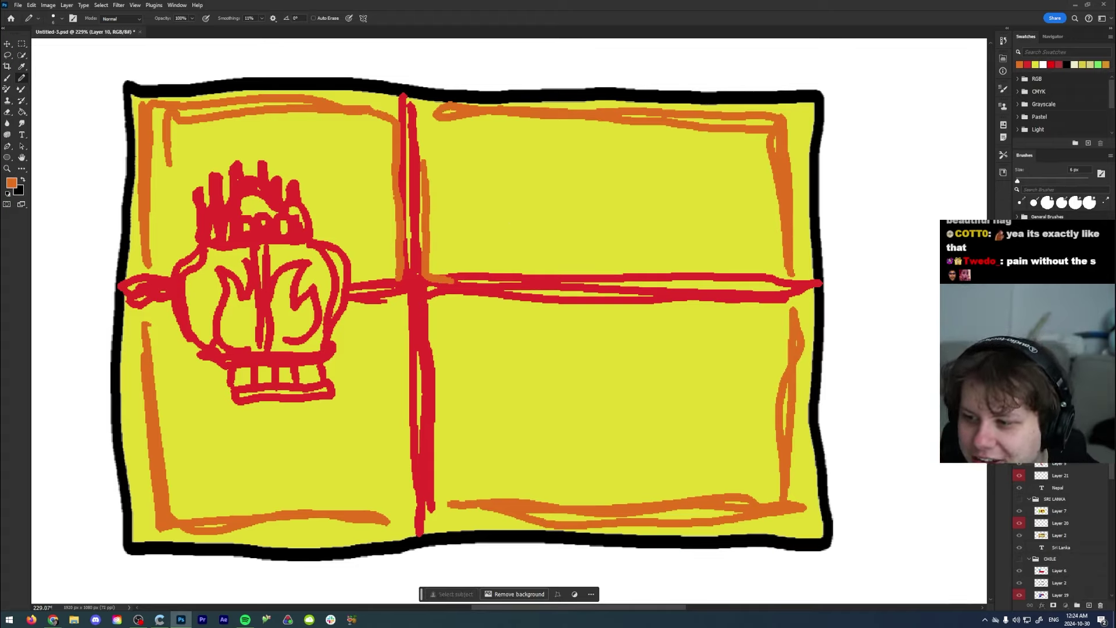
key(ctrl+)
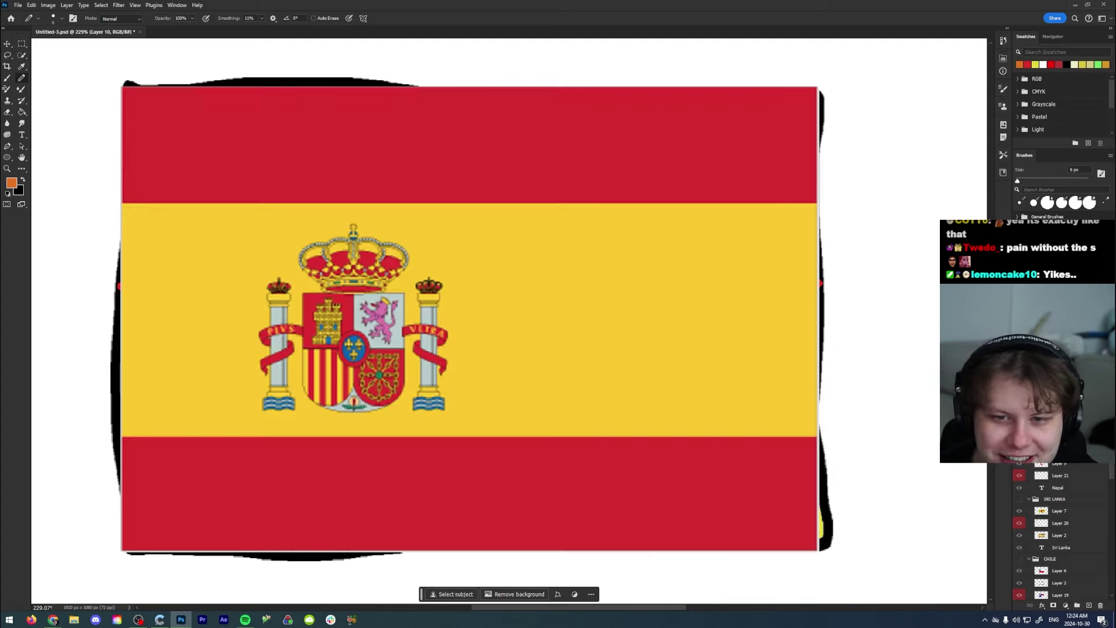
key(ctrl+comma)
key(ctrl+comma)
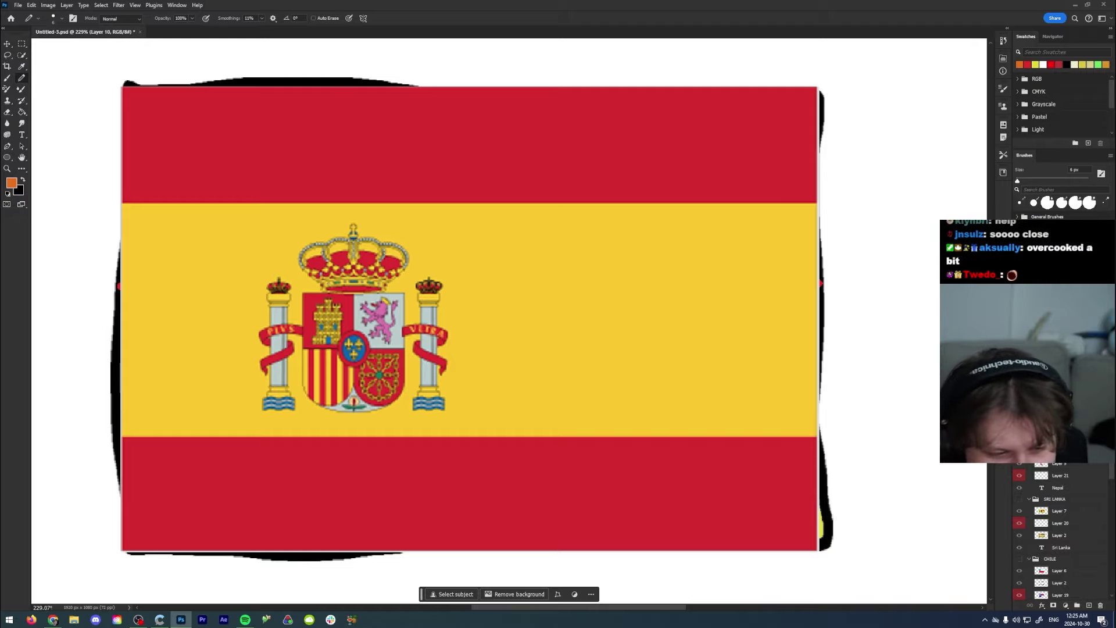
key(ctrl+)
key(ctrl+)
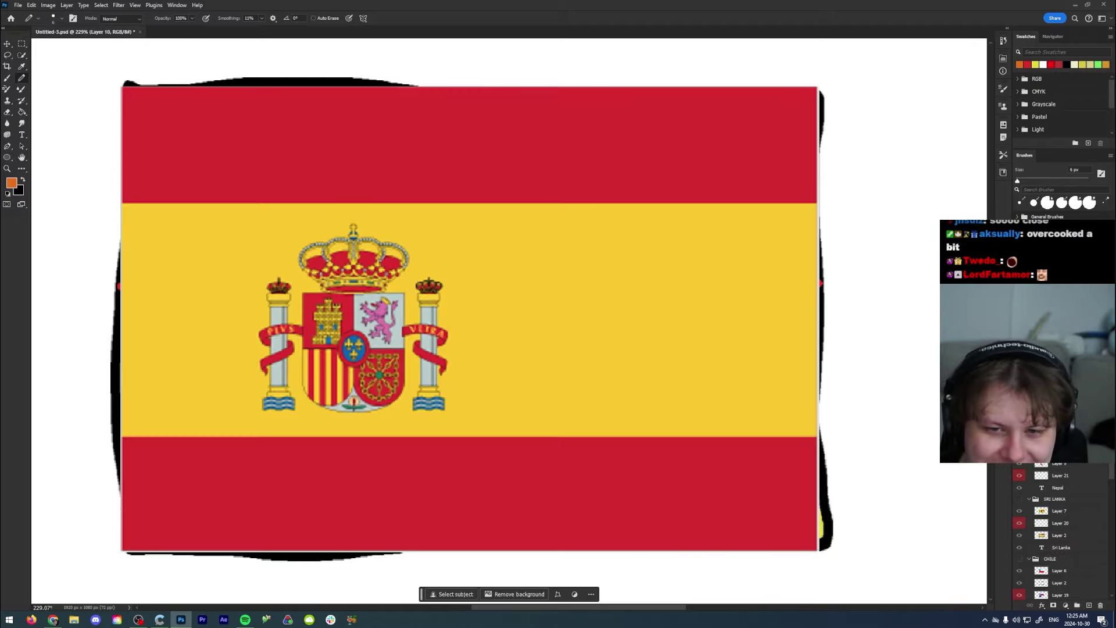
key(ctrl+)
key(ctrl+comma)
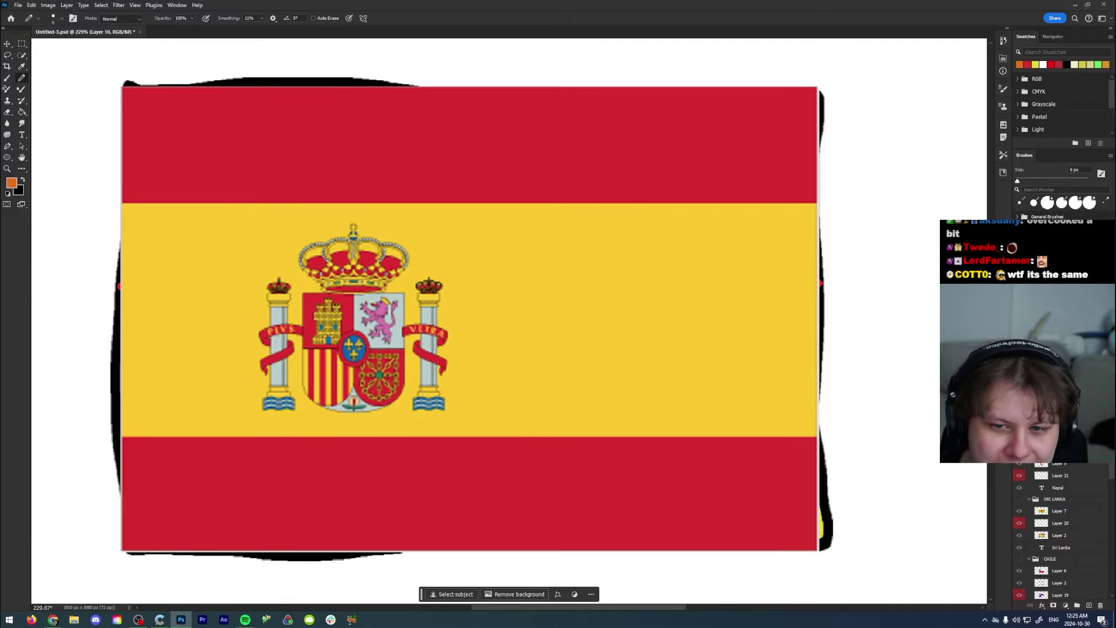
key(ctrl+comma)
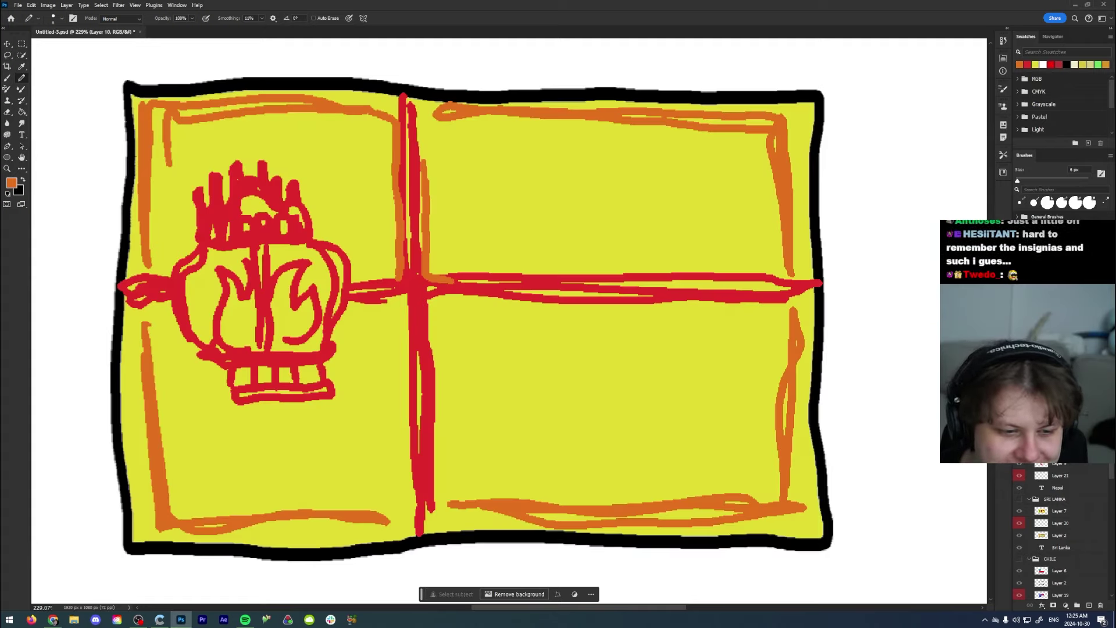
key(ctrl+comma)
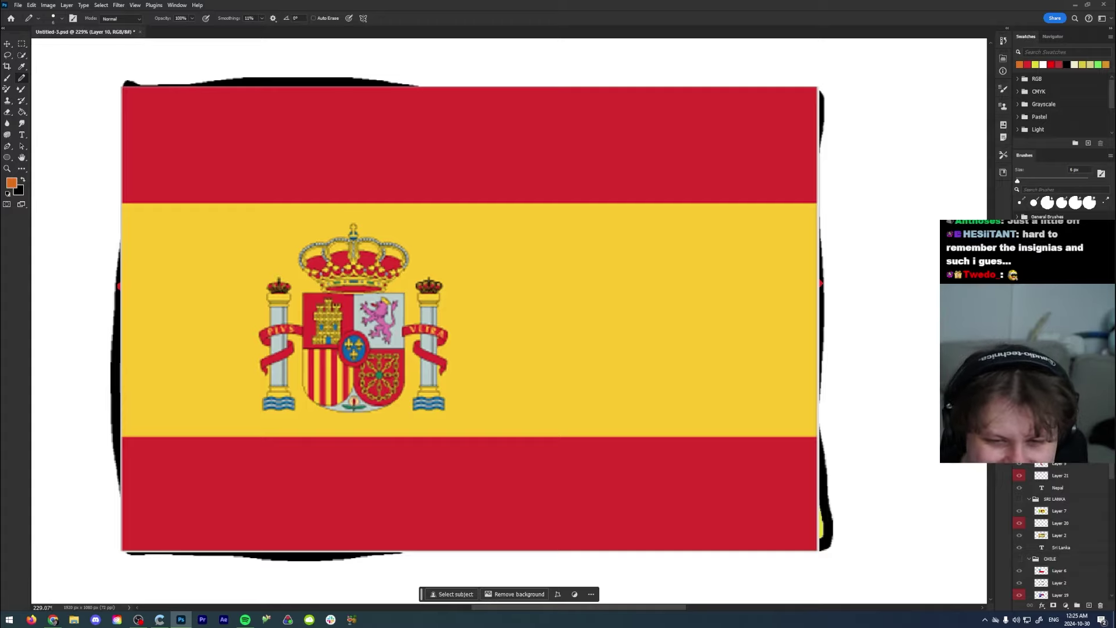
key(ctrl+comma)
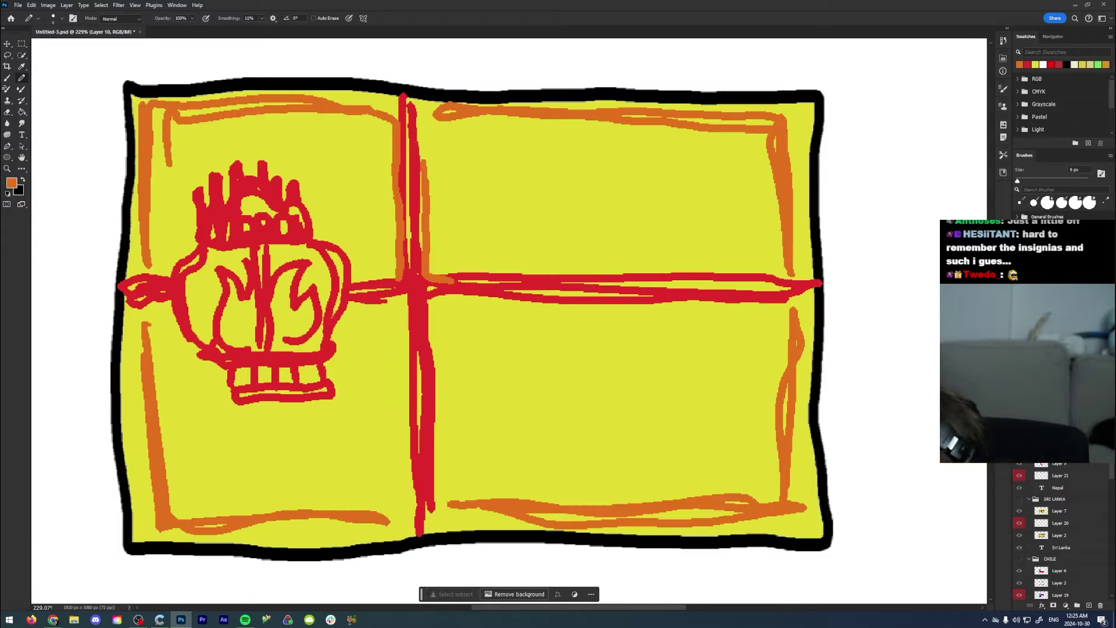
Step: Hide the Spain flag group and show the Japan title with its empty flag outline
key(ctrl+comma)
key(ctrl+comma)
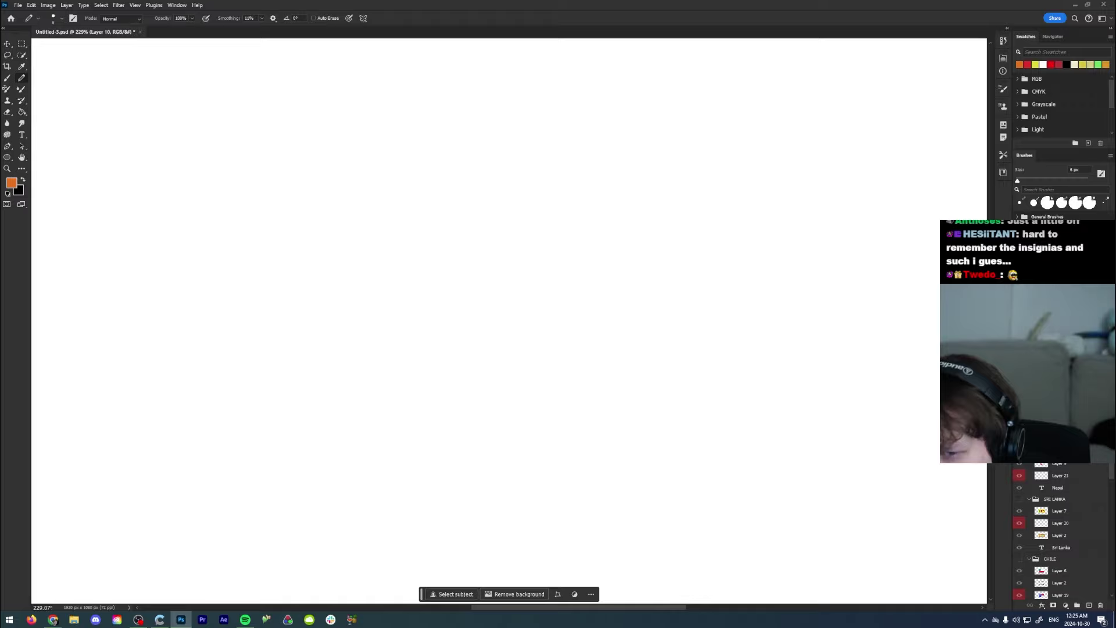
key(ctrl+comma)
scroll(694, 289, down, 5)
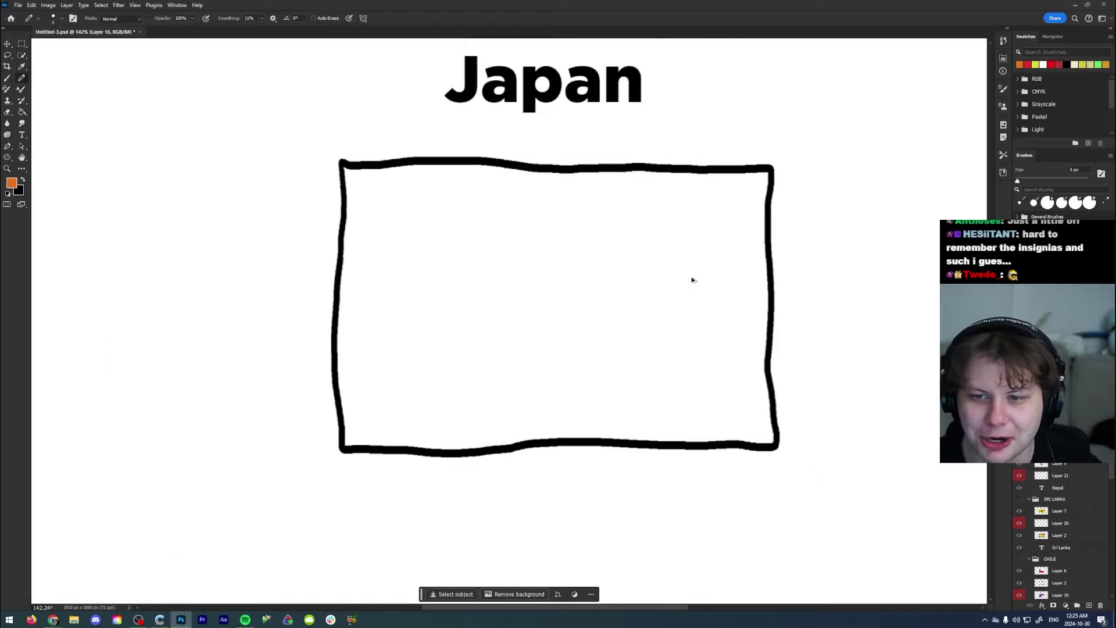
drag(793, 205, 727, 208)
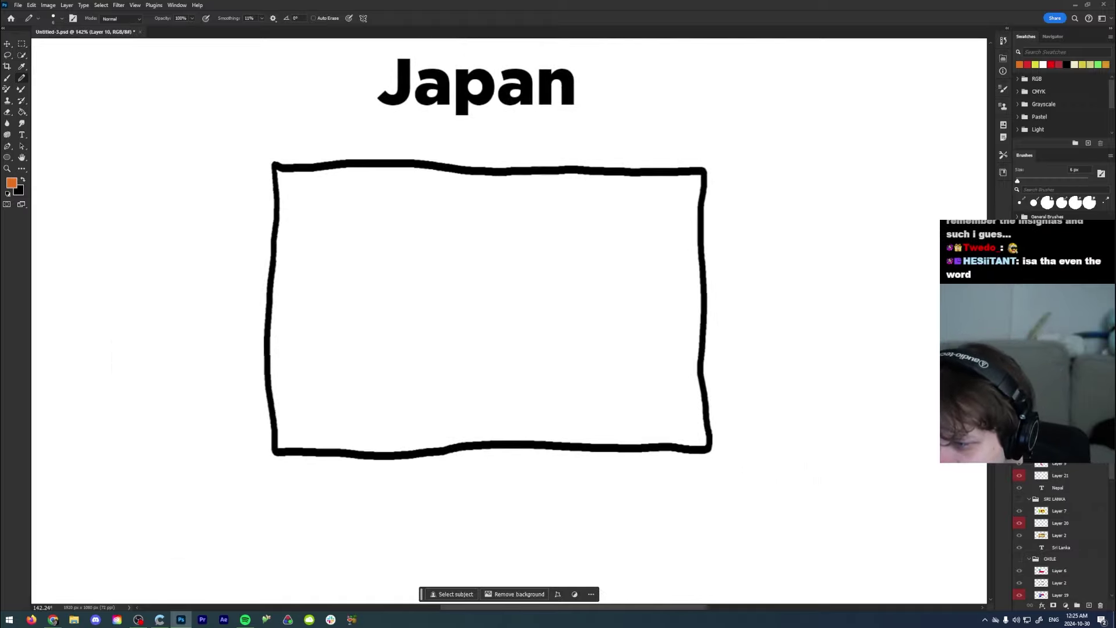
Step: On Layer 23, set the foreground color to bright red, #ff0000, and enlarge the pencil tip to 250 px
scroll(1063, 534, up, 2)
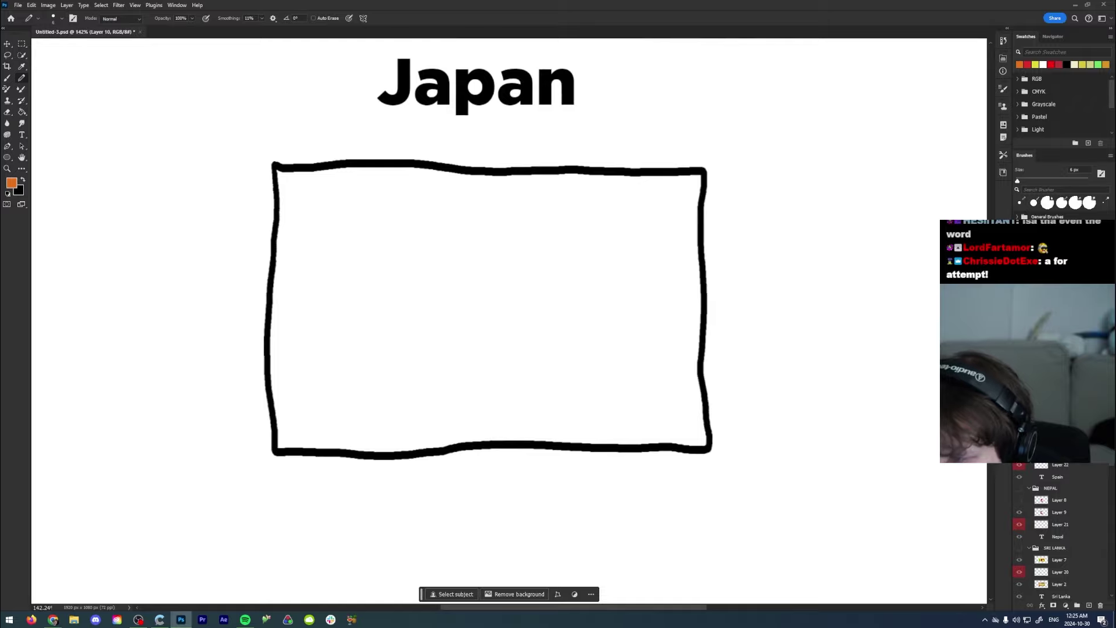
click(1059, 416)
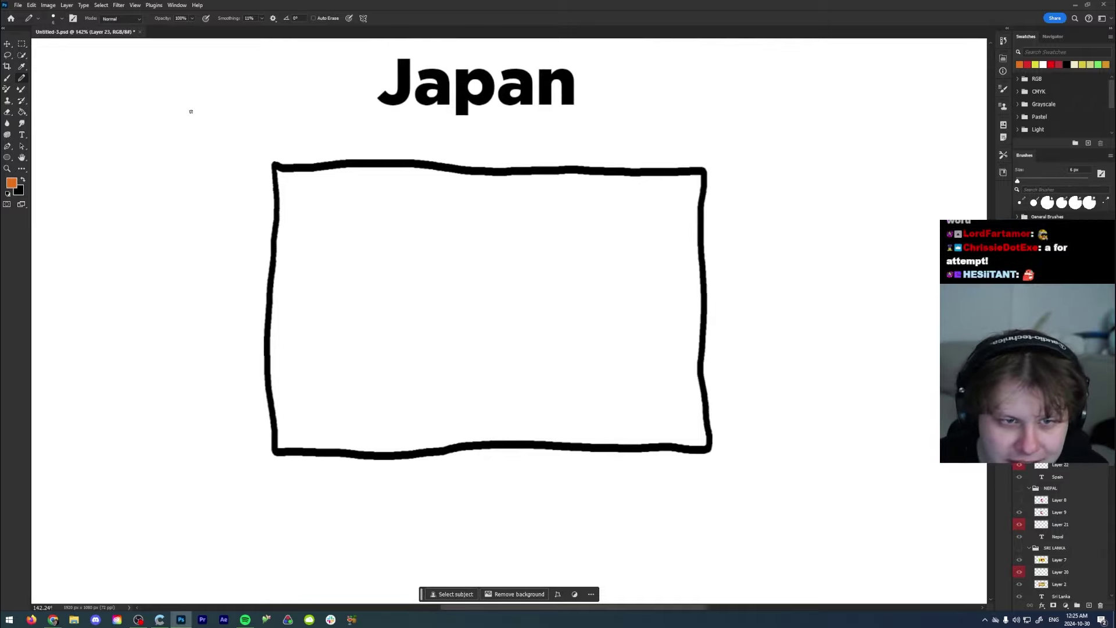
click(12, 183)
click(561, 158)
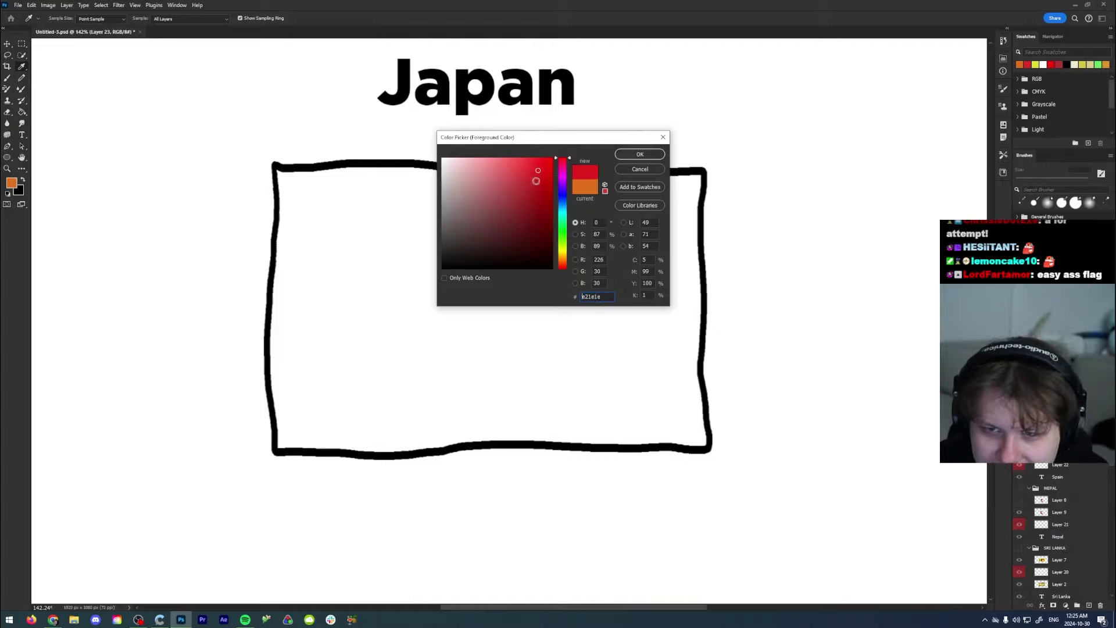
click(640, 154)
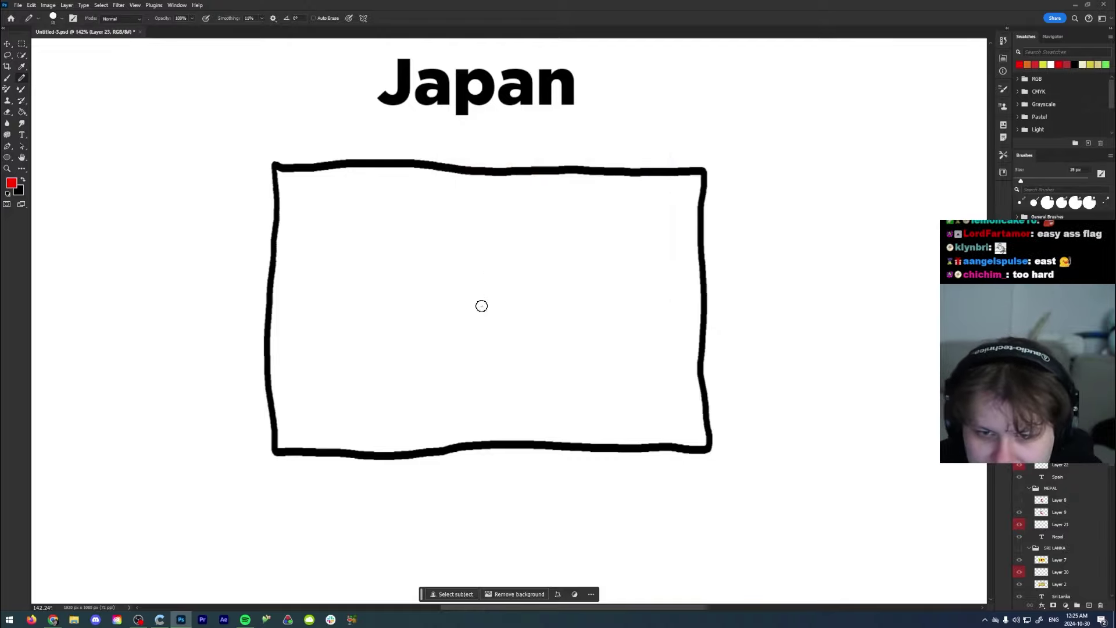
key(bracketright)
key(bracketright)
key(bracketright)
key(bracketright)
key(bracketright)
key(bracketright)
key(bracketright)
key(bracketright)
key(bracketright)
key(bracketright)
key(bracketright)
key(bracketright)
key(bracketright)
key(bracketright)
key(bracketright)
key(bracketright)
key(bracketright)
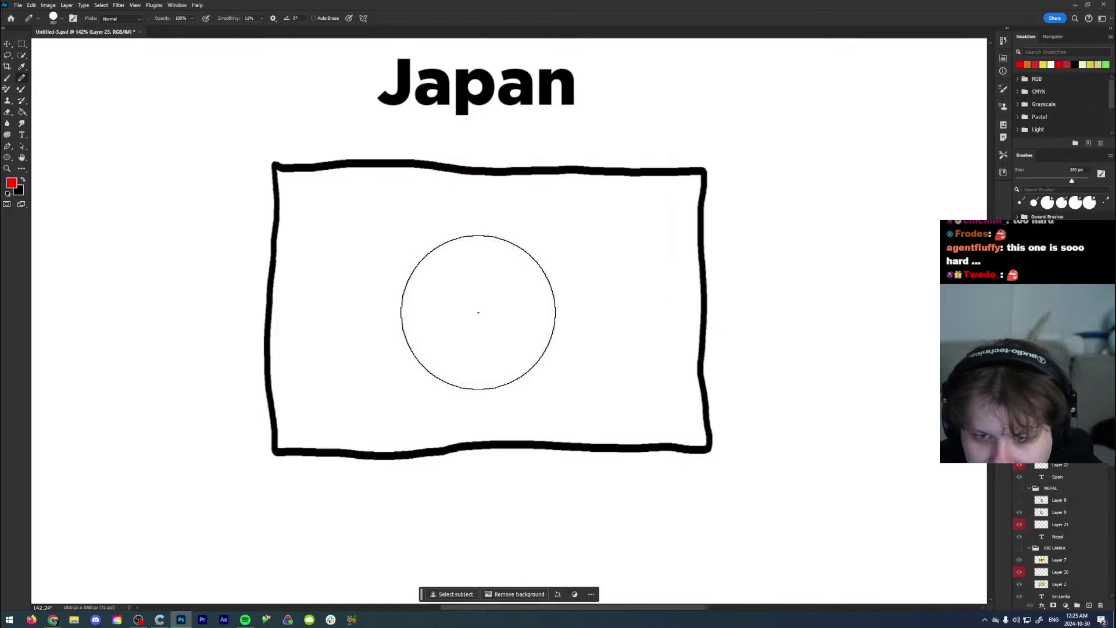
click(483, 302)
drag(481, 303, 499, 322)
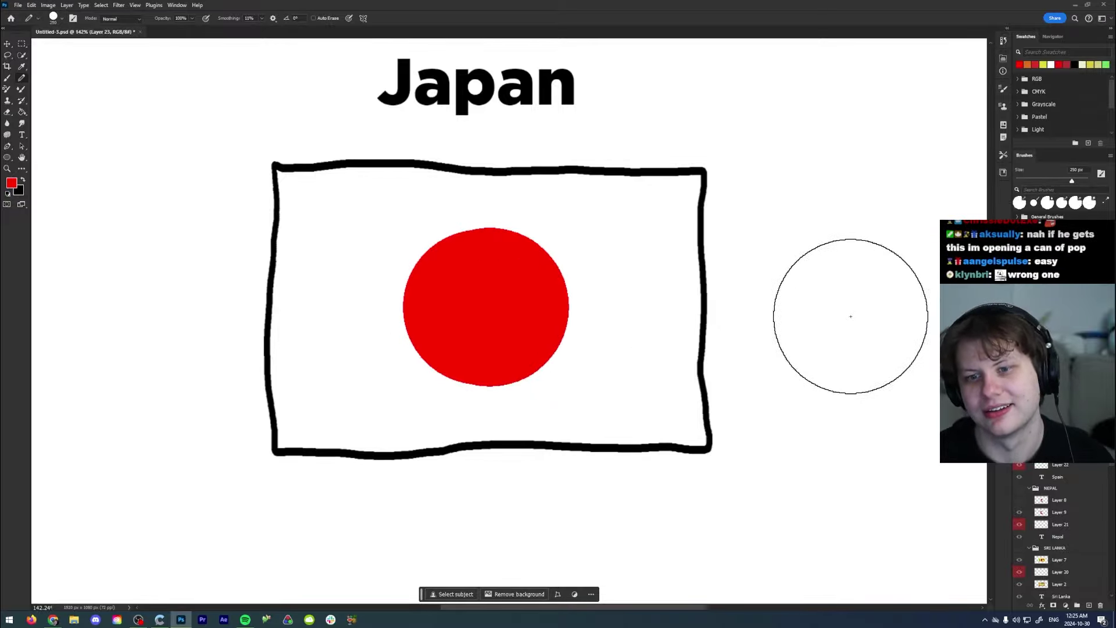
key(ctrl+z)
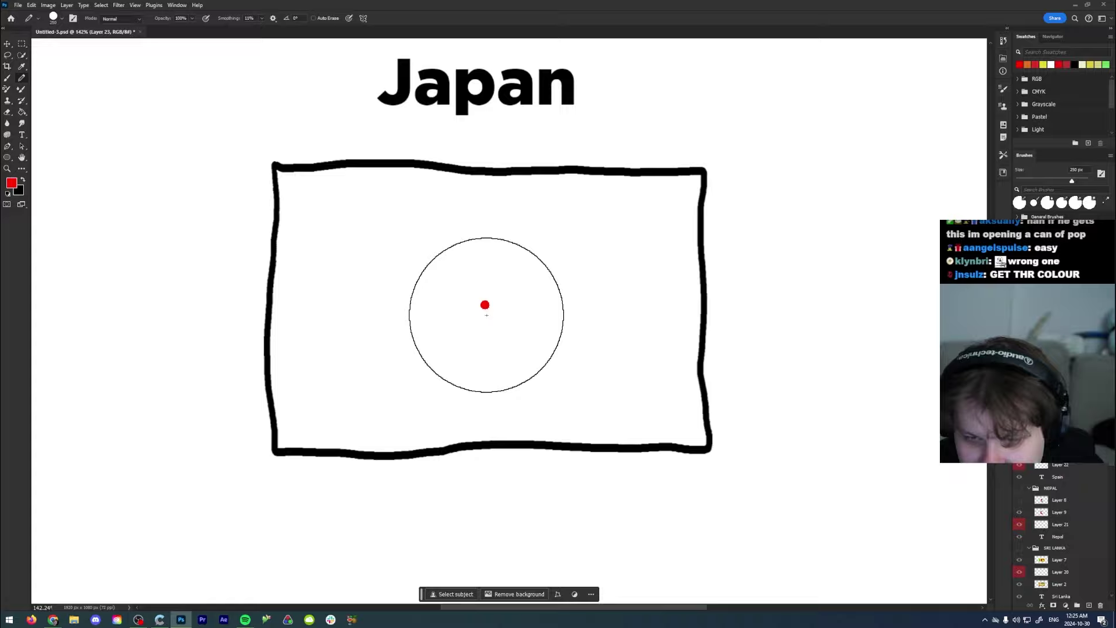
Step: Reduce the pencil tip to 200 px and paint a solid red circle in the middle of the Japan flag
key(bracketleft)
mouse_move(485, 303)
mouse_down()
mouse_move(474, 295)
mouse_move(481, 312)
mouse_up()
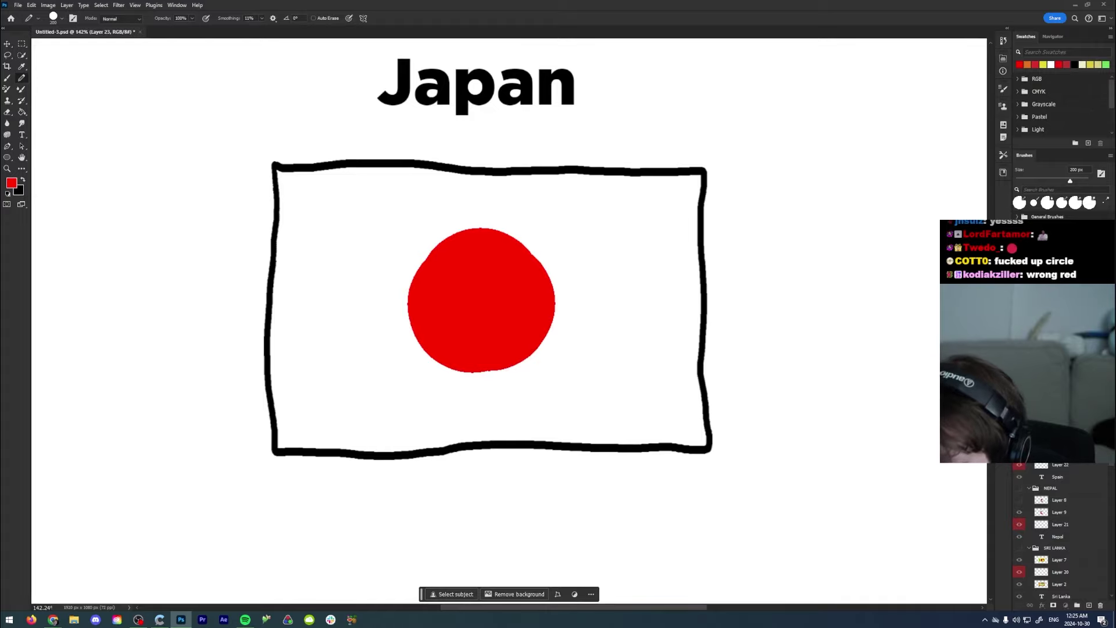
Step: Show and hide the real Japan flag on Layer 11 repeatedly to compare it with the drawn red circle
click(1060, 405)
click(1019, 381)
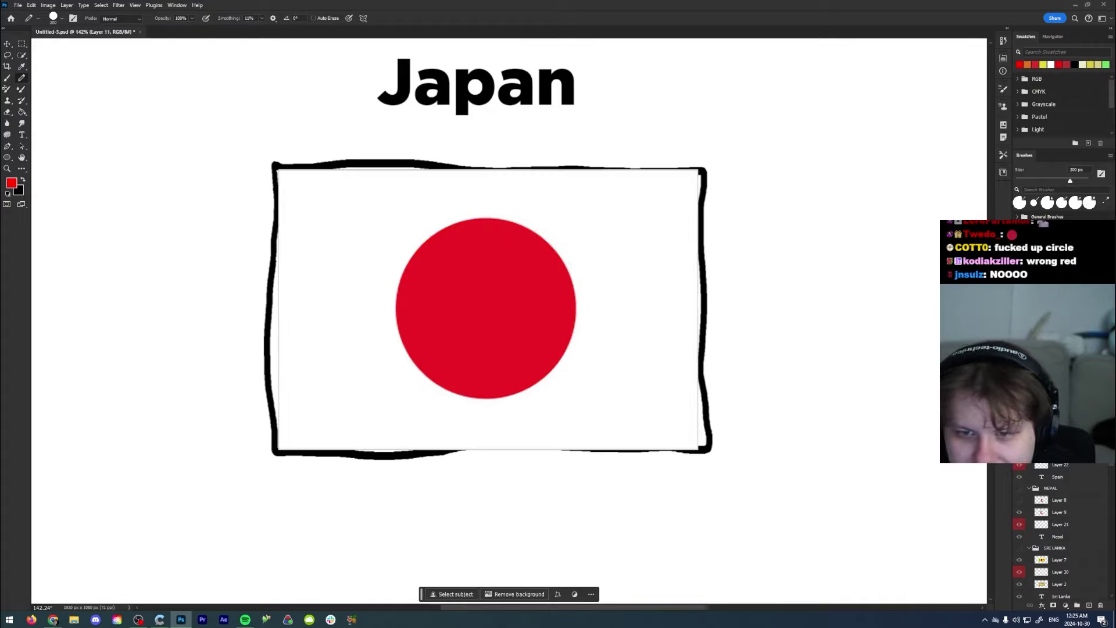
key(ctrl+comma)
key(ctrl+comma)
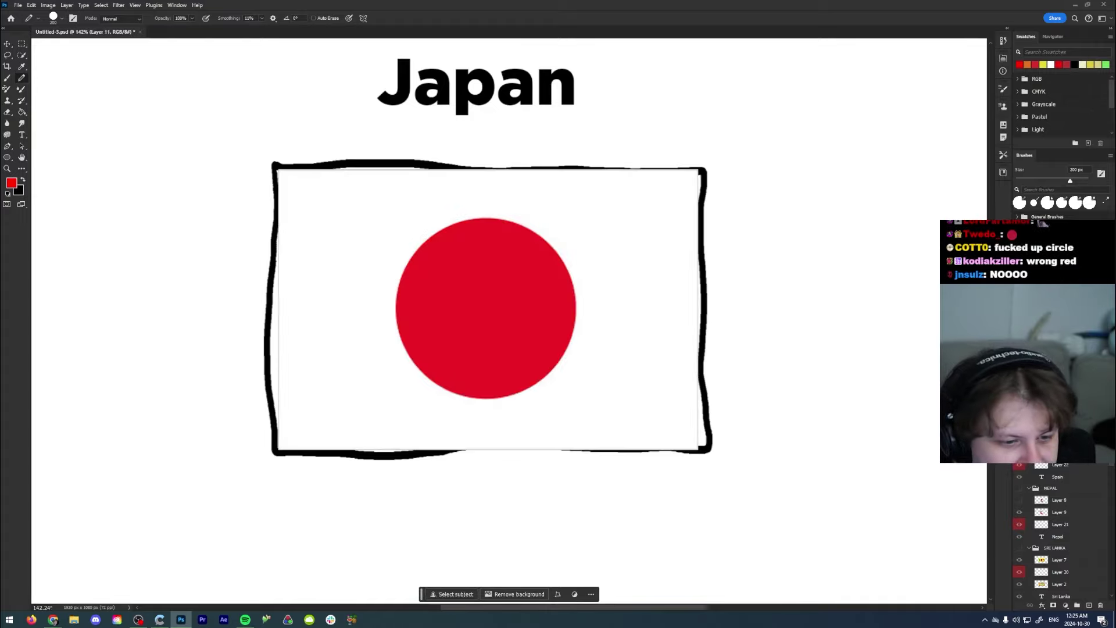
key(ctrl+comma)
key(ctrl+comma)
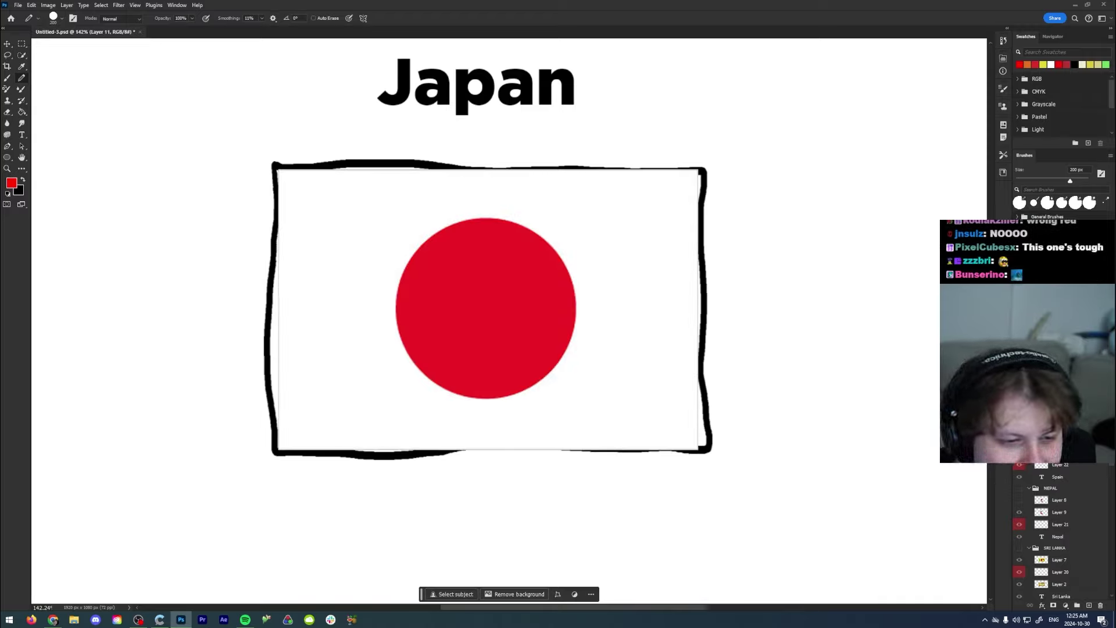
key(ctrl+comma)
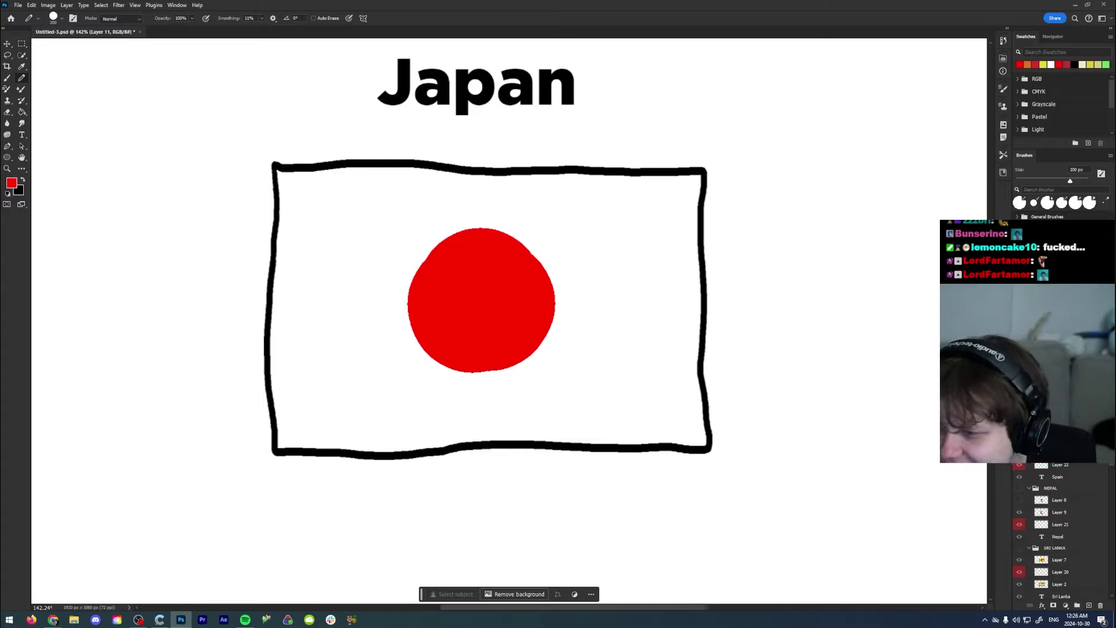
Step: Hide the Japan flag group and show the Mexico title with its empty flag outline
key(ctrl+comma)
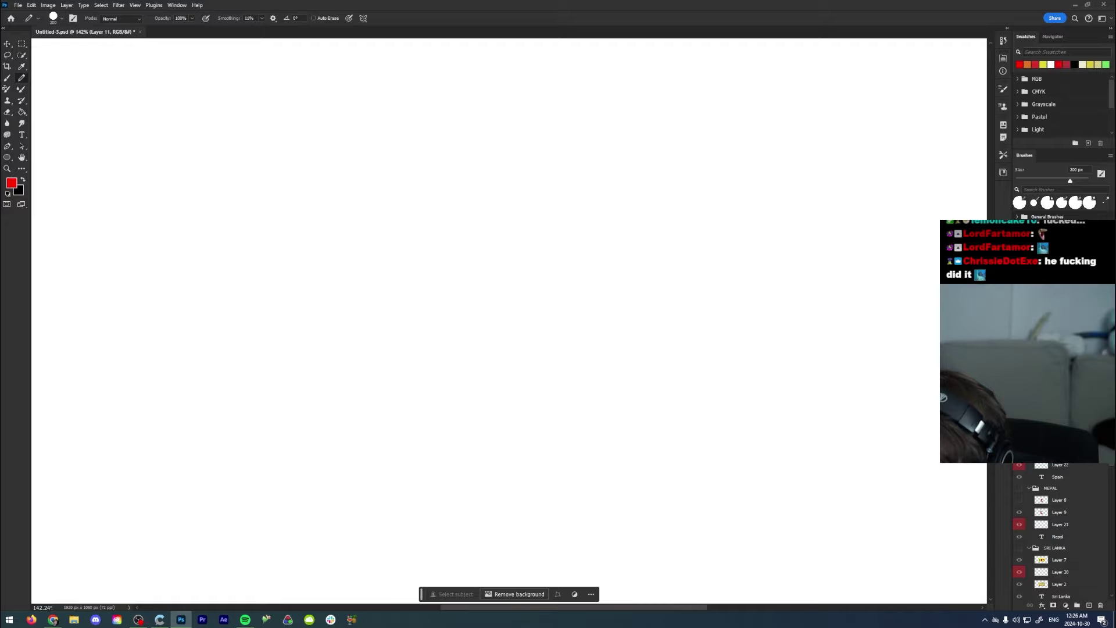
key(ctrl+comma)
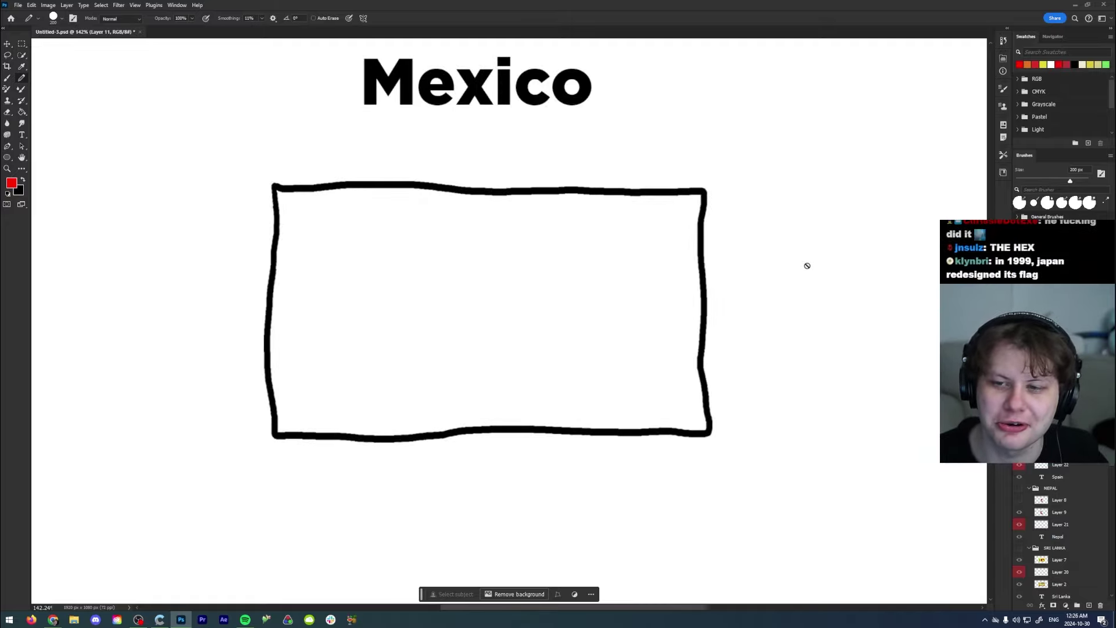
Step: Select Layer 2 for the Mexico flag and set the foreground color to green, #2eb51c
scroll(1058, 535, up, 2)
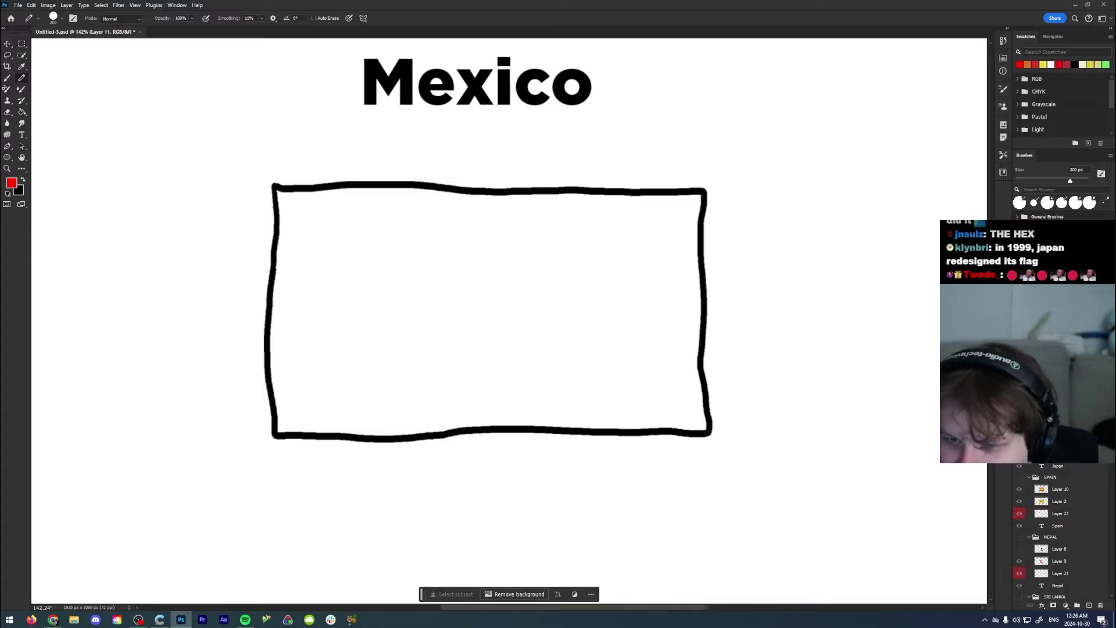
click(1024, 455)
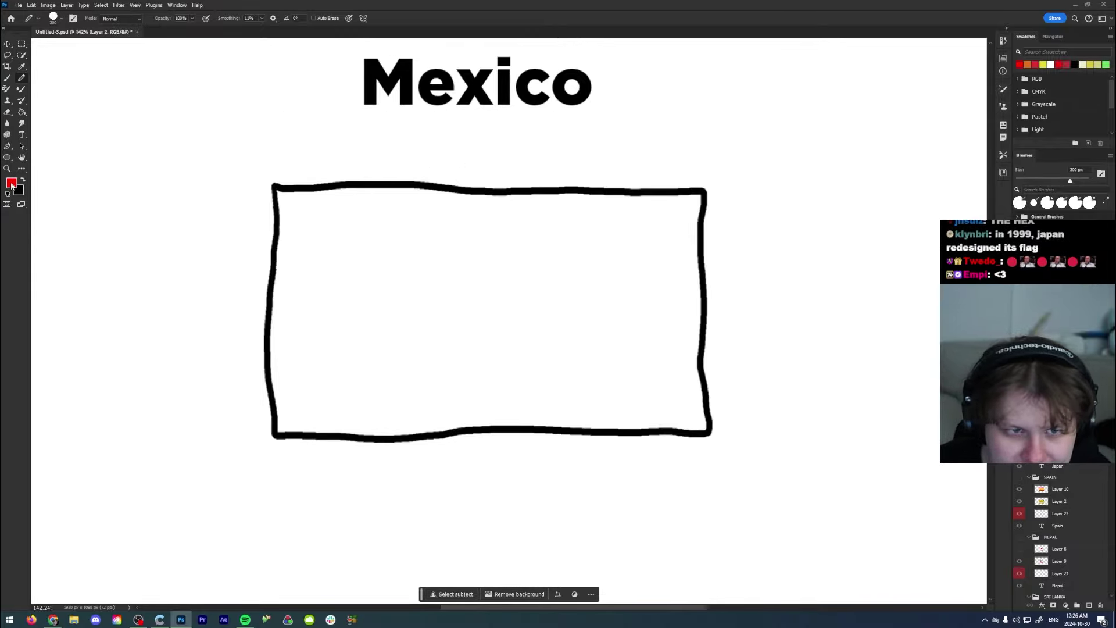
click(12, 183)
drag(563, 228, 563, 234)
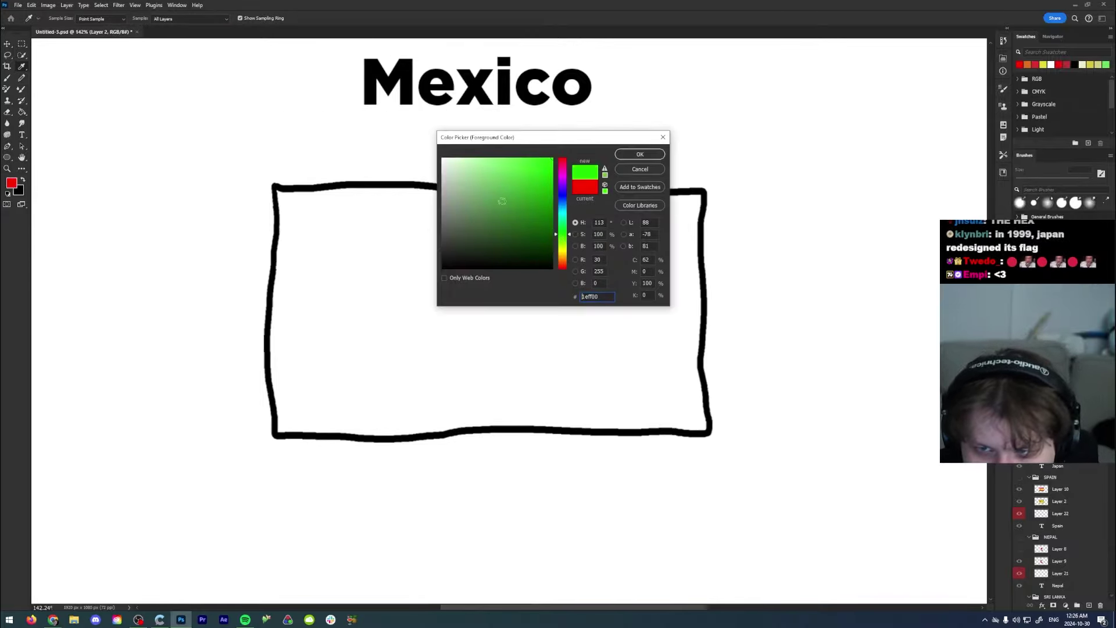
click(515, 177)
drag(527, 178, 534, 194)
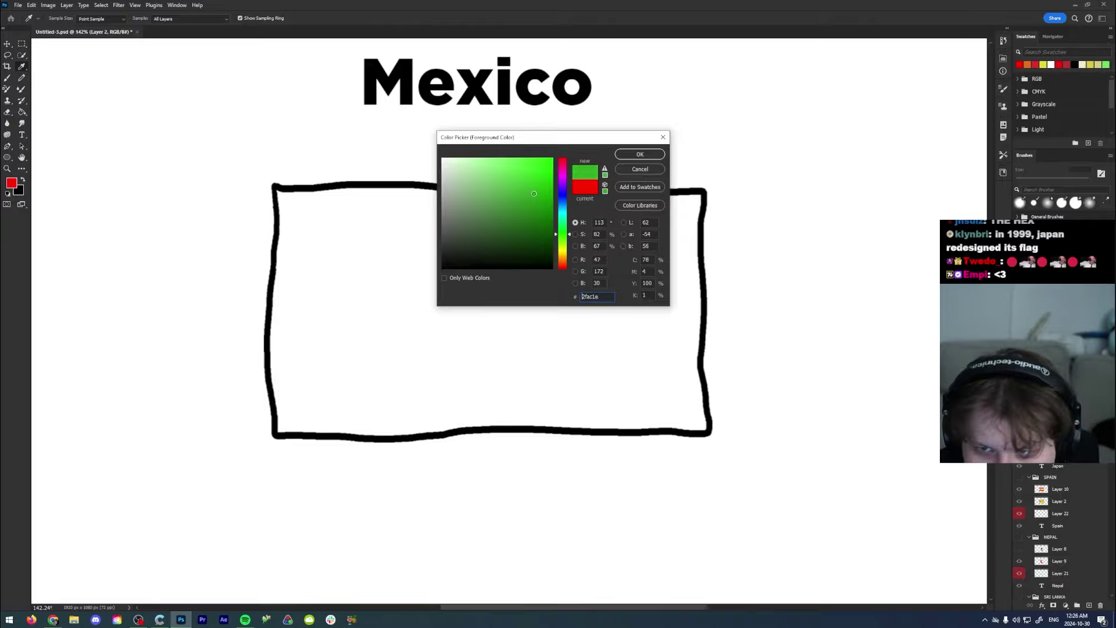
click(639, 155)
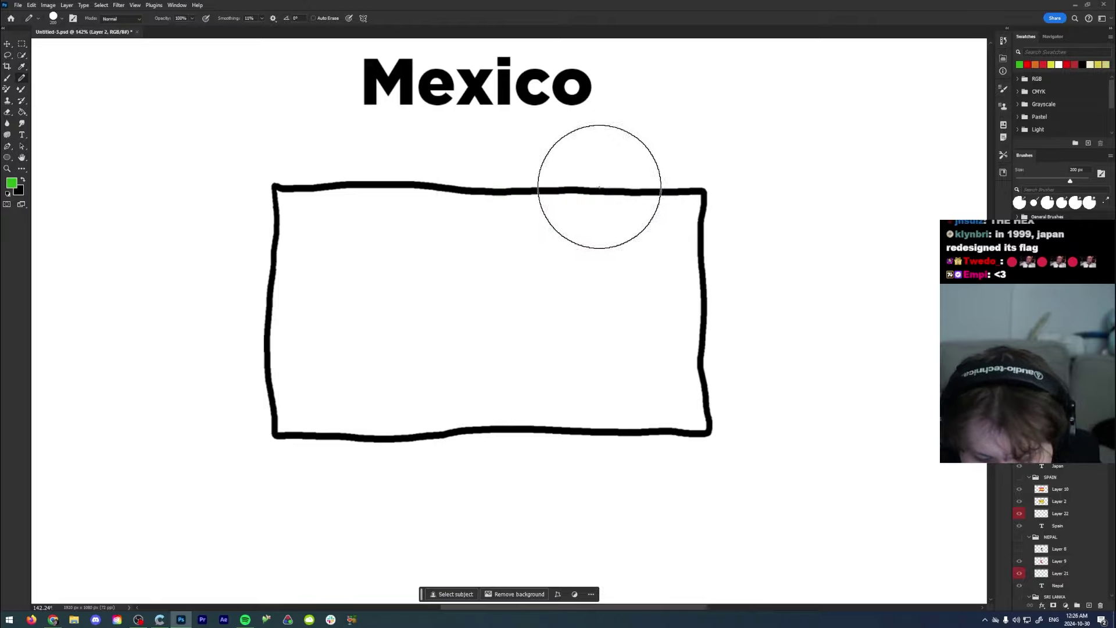
Step: With the pencil tip reduced to 10 px, draw a vertical divider and fill the left third of the Mexico flag green
key(bracketleft)
key(bracketleft)
key(bracketleft)
key(bracketleft)
key(bracketleft)
key(bracketleft)
key(bracketleft)
key(bracketleft)
key(bracketleft)
key(bracketleft)
key(bracketleft)
key(bracketleft)
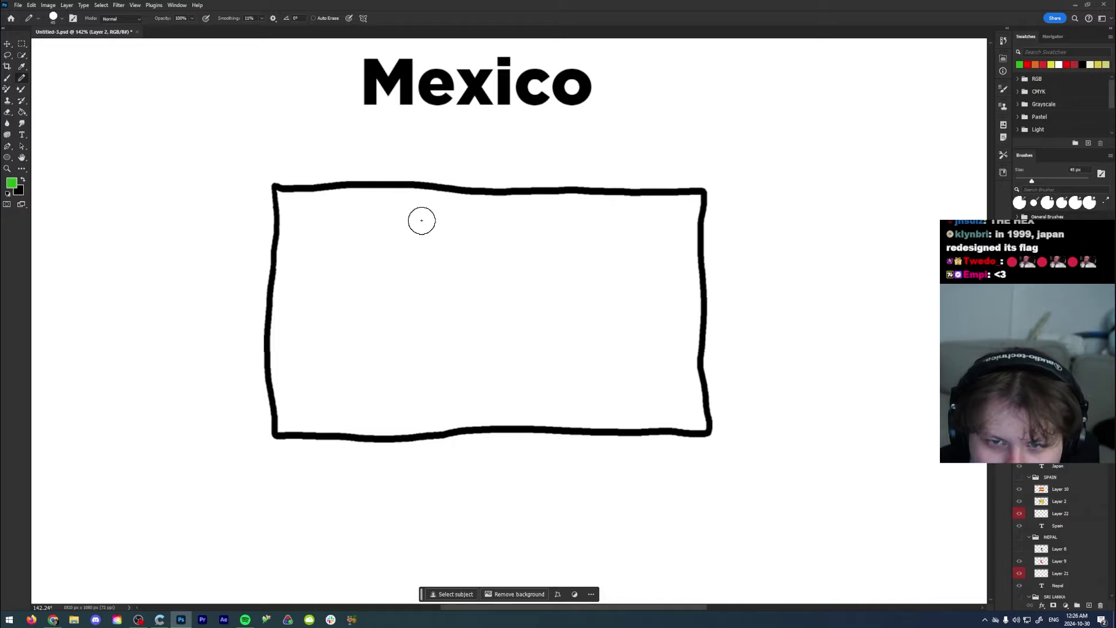
key(bracketleft)
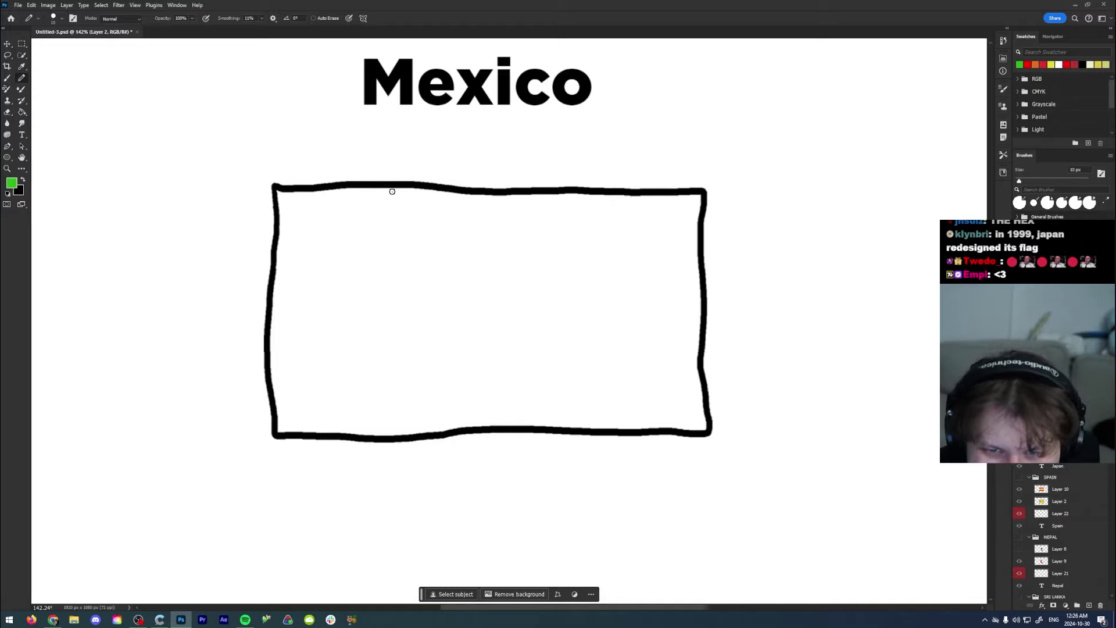
mouse_move(397, 190)
mouse_down()
mouse_move(386, 386)
mouse_move(395, 430)
mouse_up()
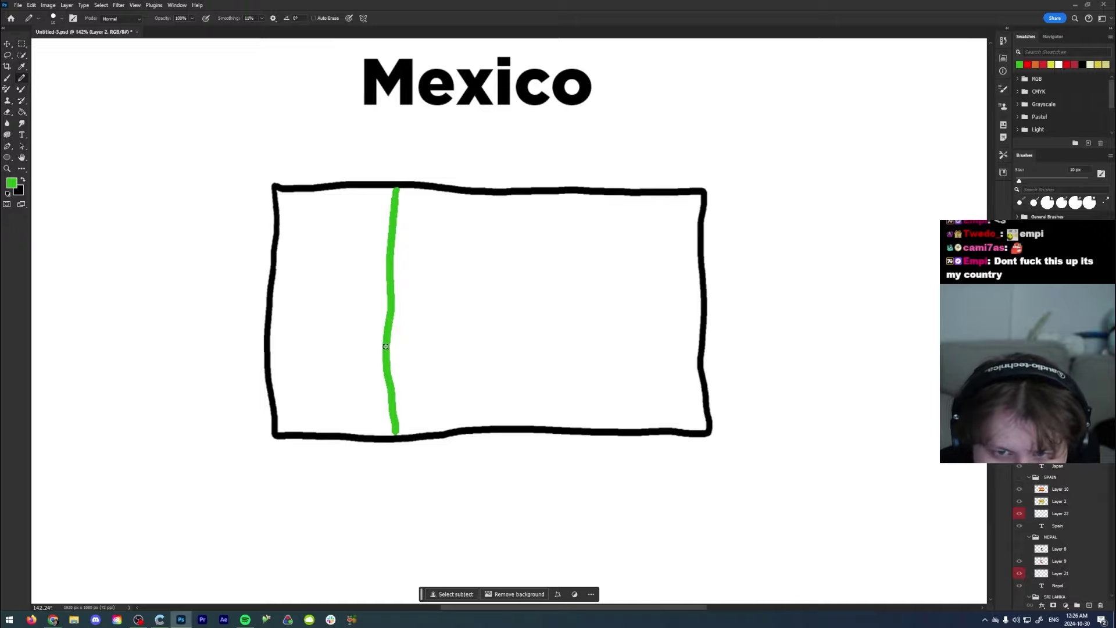
key(g)
click(357, 308)
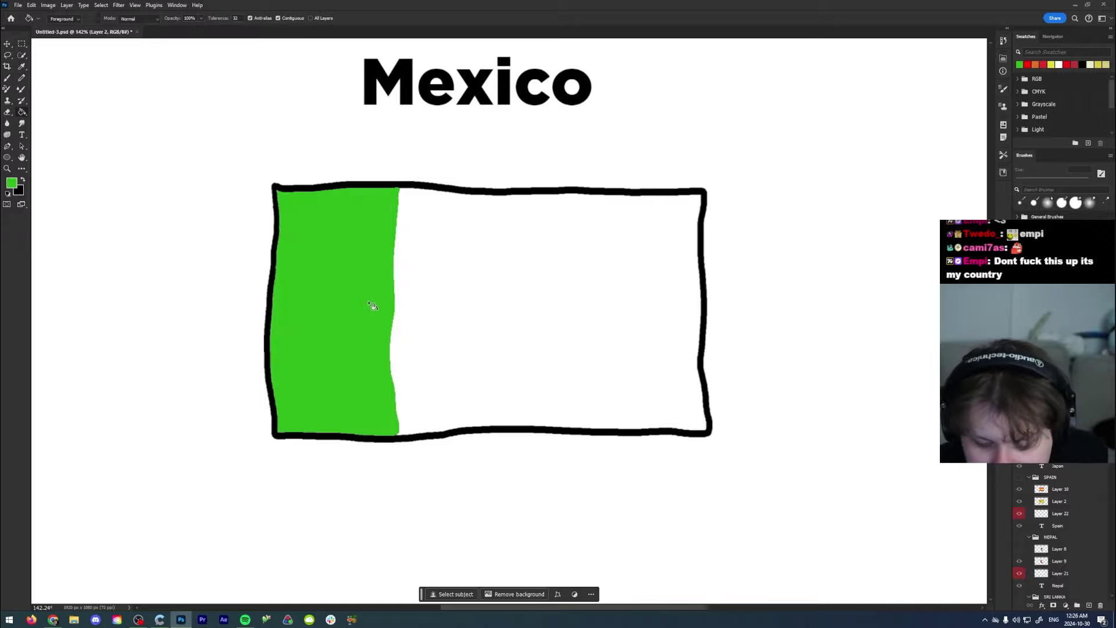
Step: Switch the foreground color to dark red, draw a second vertical divider and fill the right third of the flag
key(b)
click(13, 183)
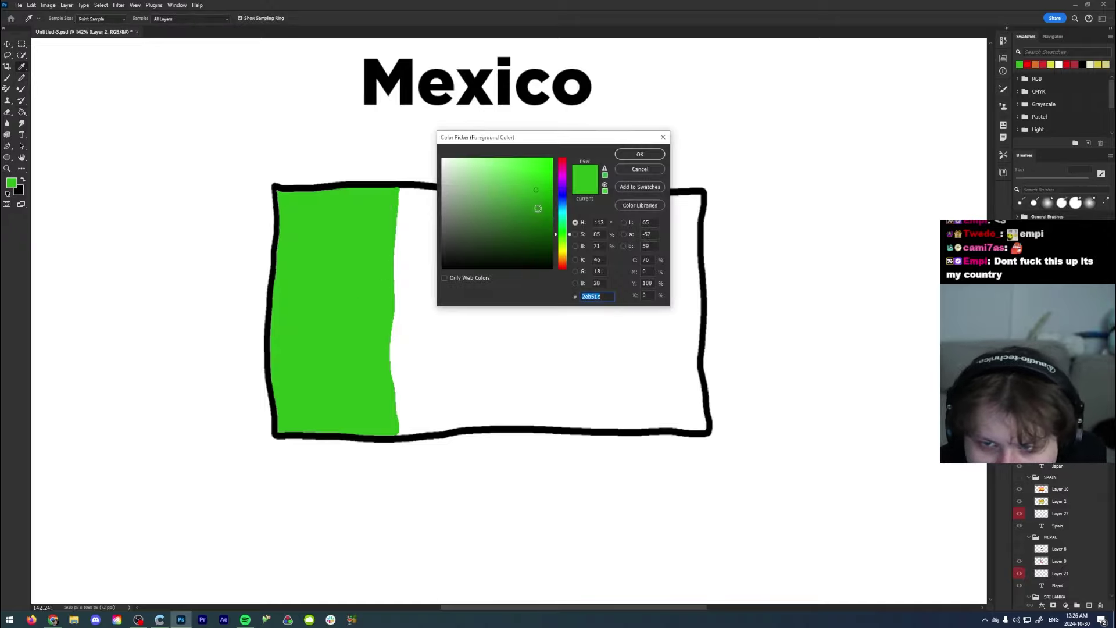
drag(563, 186, 563, 136)
mouse_move(536, 188)
mouse_down()
mouse_move(574, 271)
mouse_move(582, 427)
mouse_up()
click(640, 154)
key(b)
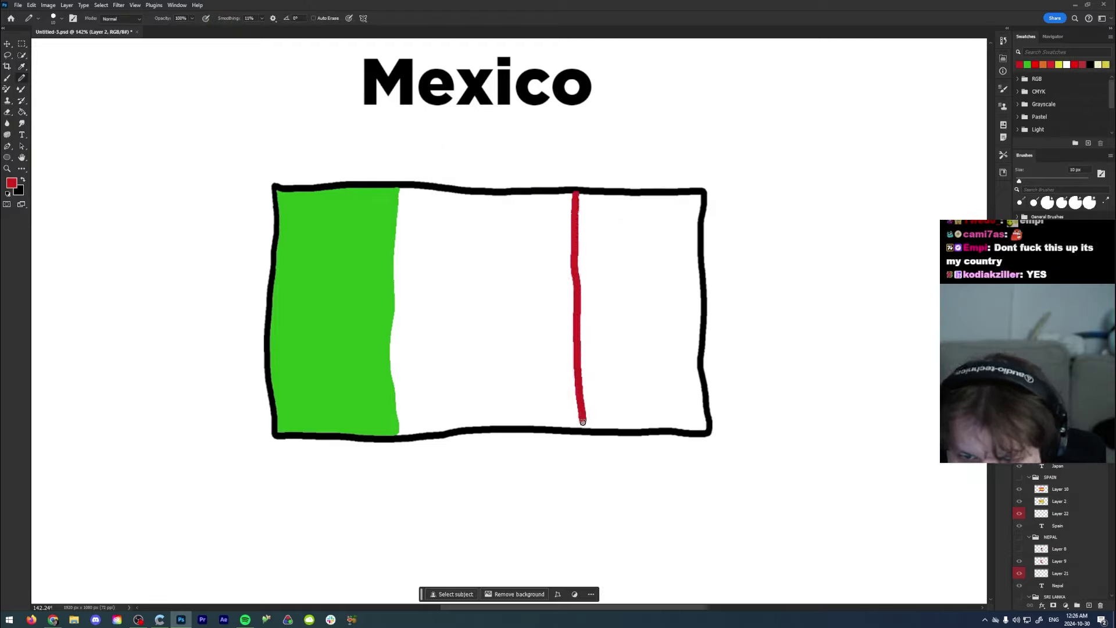
key(g)
click(642, 333)
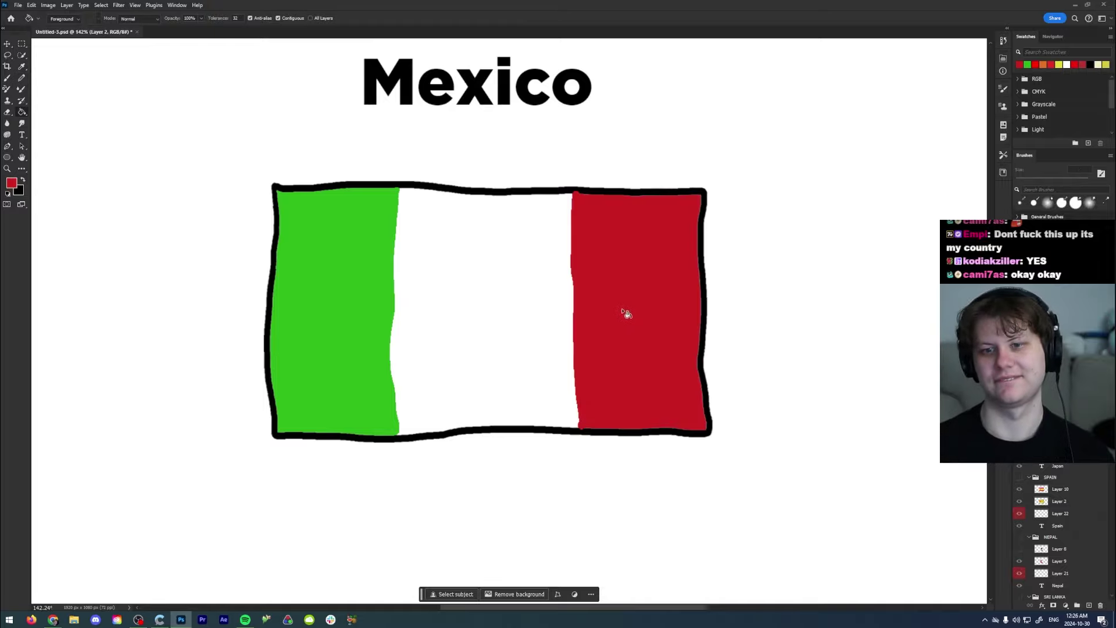
Step: Set the foreground color to olive brown and reduce the pencil tip to 4 px for the emblem
scroll(491, 273, up, 5)
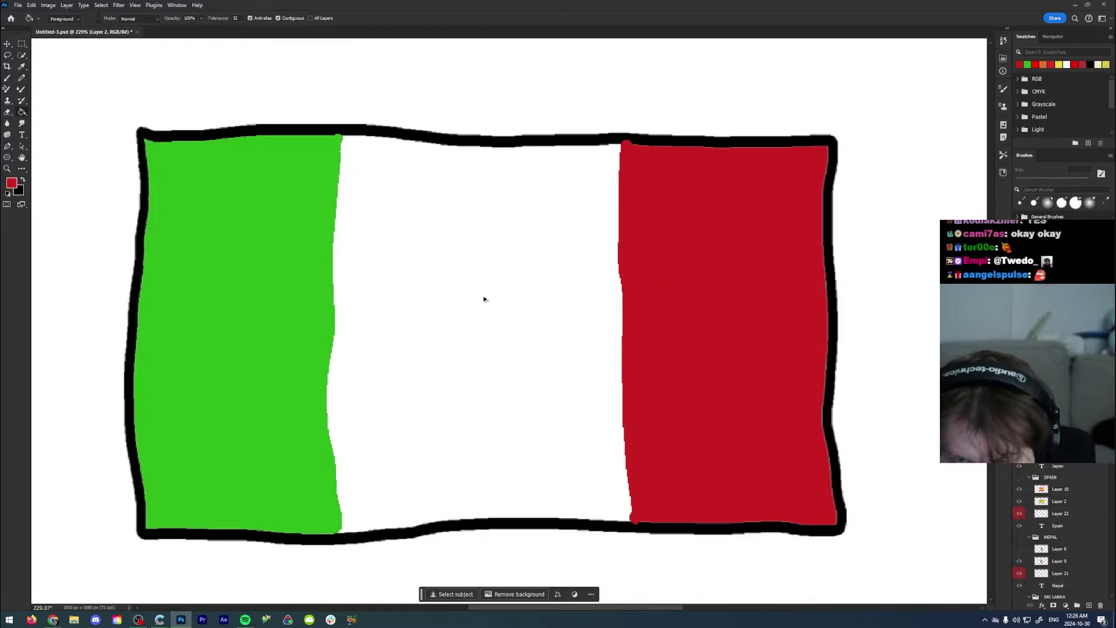
click(11, 183)
click(521, 190)
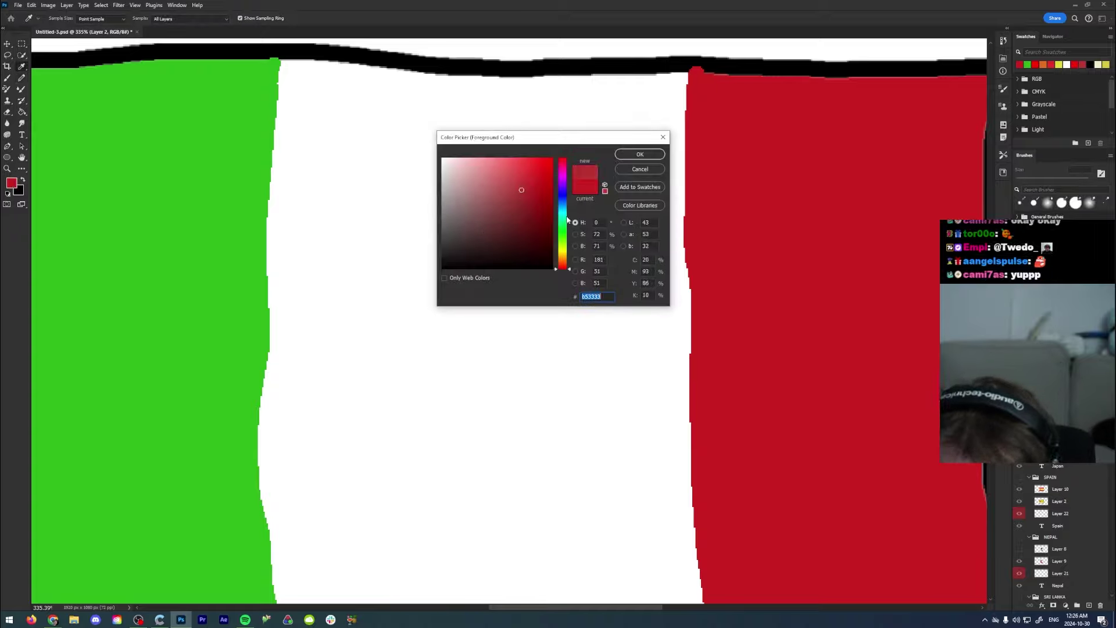
drag(564, 260, 563, 254)
mouse_move(535, 206)
mouse_down()
mouse_move(526, 195)
mouse_move(523, 215)
mouse_up()
click(646, 153)
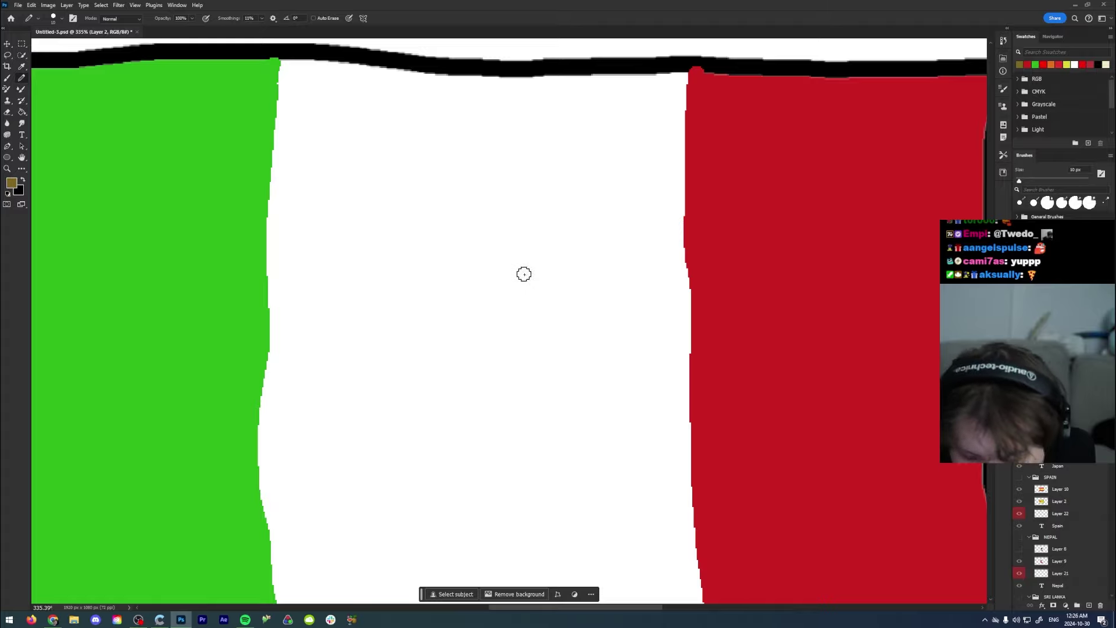
scroll(470, 240, up, 3)
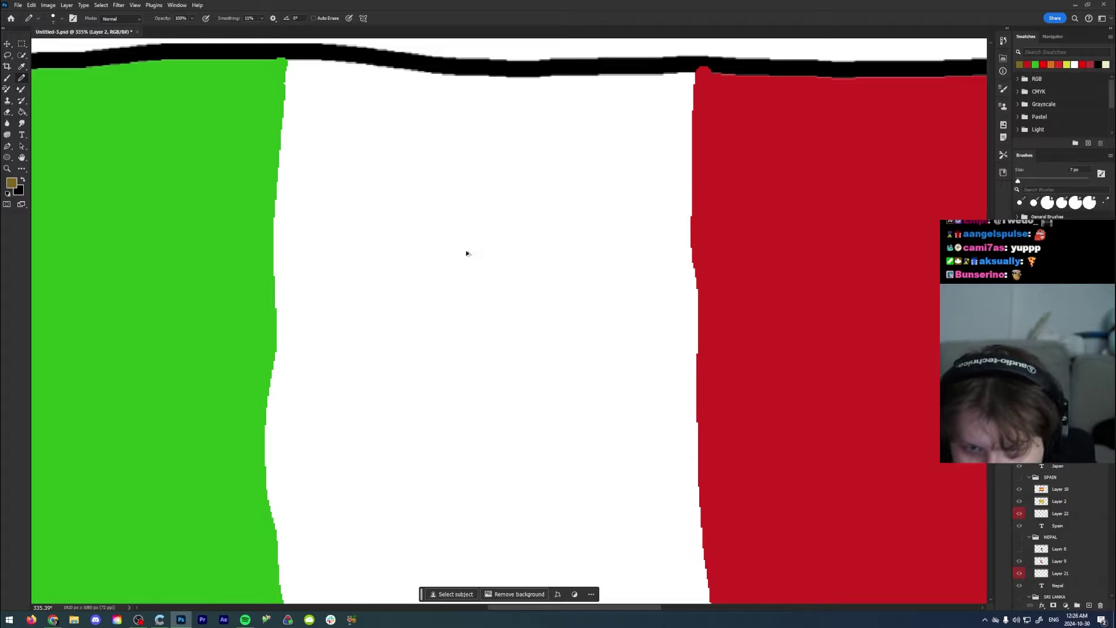
key(bracketleft)
key(bracketleft)
key(bracketleft)
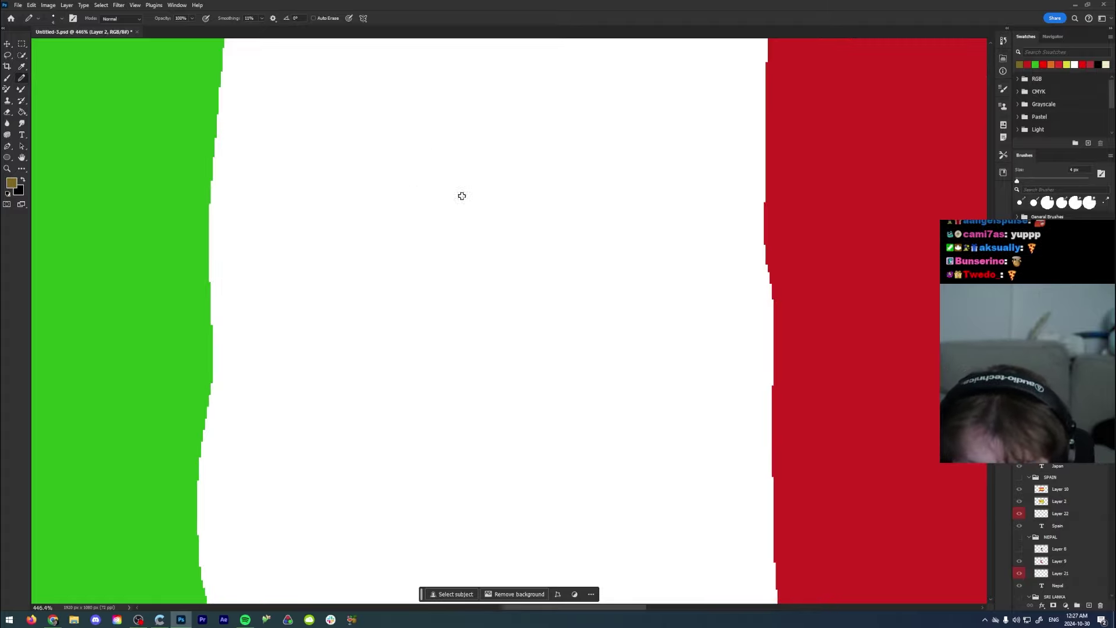
Step: Paint a solid olive-brown eagle with head, wings, tail and two clawed legs in the flag's white stripe
mouse_move(494, 177)
mouse_down()
mouse_move(443, 156)
mouse_move(367, 158)
mouse_move(447, 196)
mouse_move(492, 177)
mouse_move(453, 195)
mouse_move(472, 167)
mouse_move(483, 189)
mouse_move(404, 175)
mouse_move(448, 190)
mouse_move(394, 208)
mouse_move(309, 157)
mouse_move(311, 171)
mouse_move(389, 211)
mouse_move(459, 196)
mouse_move(544, 206)
mouse_move(571, 284)
mouse_up()
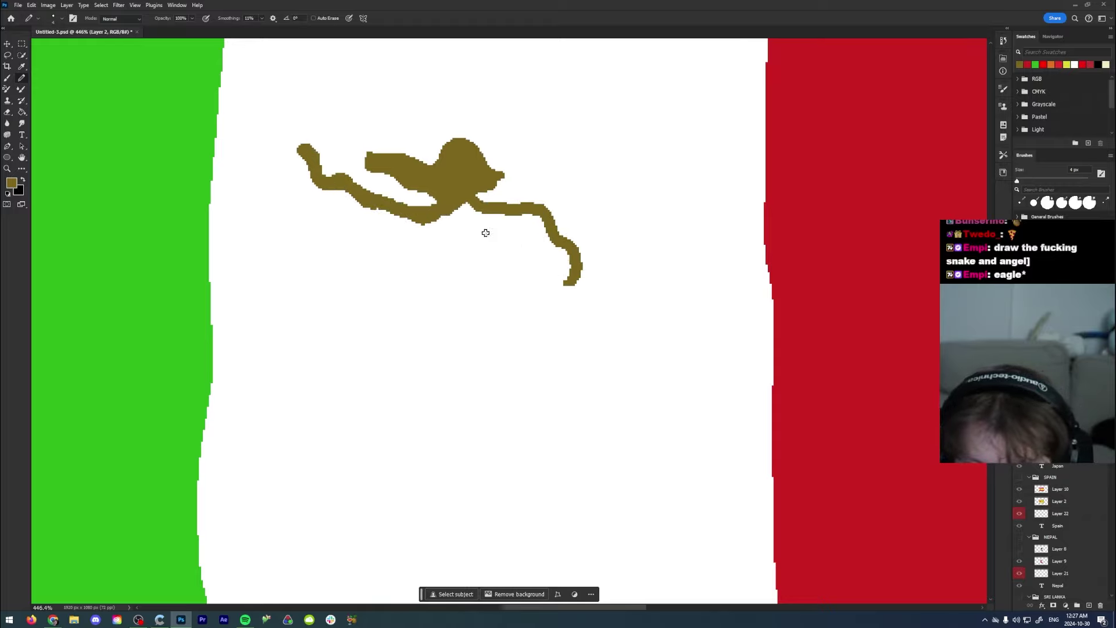
mouse_move(445, 208)
mouse_down()
mouse_move(444, 255)
mouse_move(566, 294)
mouse_move(569, 252)
mouse_move(532, 221)
mouse_move(462, 214)
mouse_up()
mouse_move(530, 218)
mouse_down()
mouse_move(466, 200)
mouse_move(447, 216)
mouse_move(458, 216)
mouse_move(446, 211)
mouse_move(448, 243)
mouse_move(461, 263)
mouse_move(492, 271)
mouse_move(507, 219)
mouse_move(555, 249)
mouse_up()
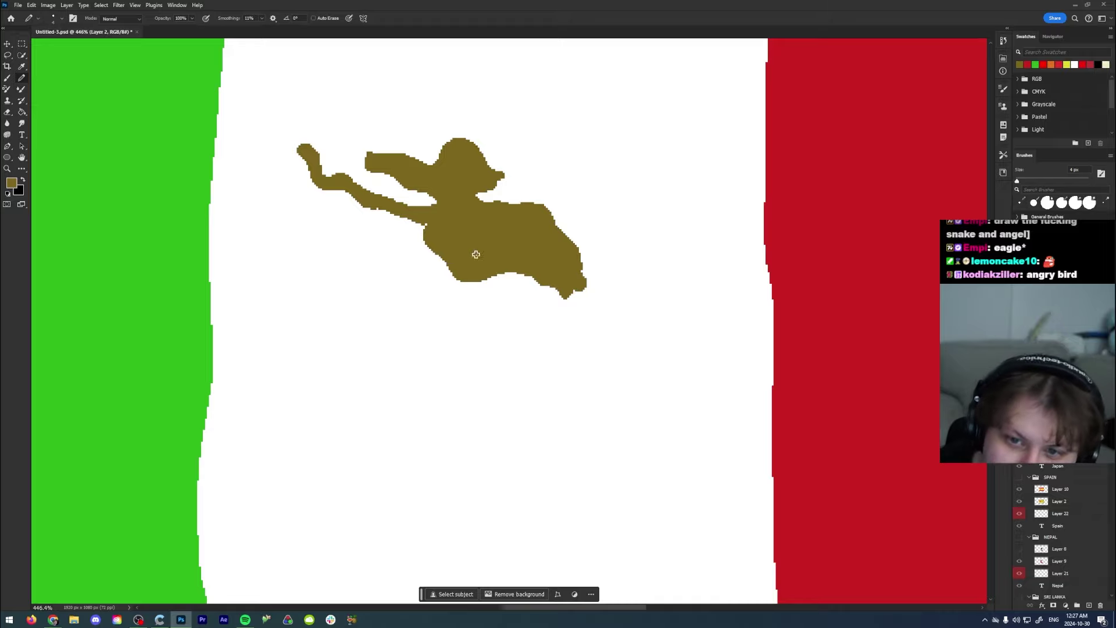
mouse_move(540, 289)
mouse_down()
mouse_move(514, 318)
mouse_move(467, 334)
mouse_move(442, 321)
mouse_move(400, 333)
mouse_move(422, 367)
mouse_move(463, 334)
mouse_up()
mouse_move(566, 284)
mouse_down()
mouse_move(555, 376)
mouse_move(516, 382)
mouse_move(496, 410)
mouse_move(538, 384)
mouse_move(530, 424)
mouse_move(556, 377)
mouse_move(567, 418)
mouse_move(577, 297)
mouse_move(610, 288)
mouse_move(584, 264)
mouse_move(556, 260)
mouse_up()
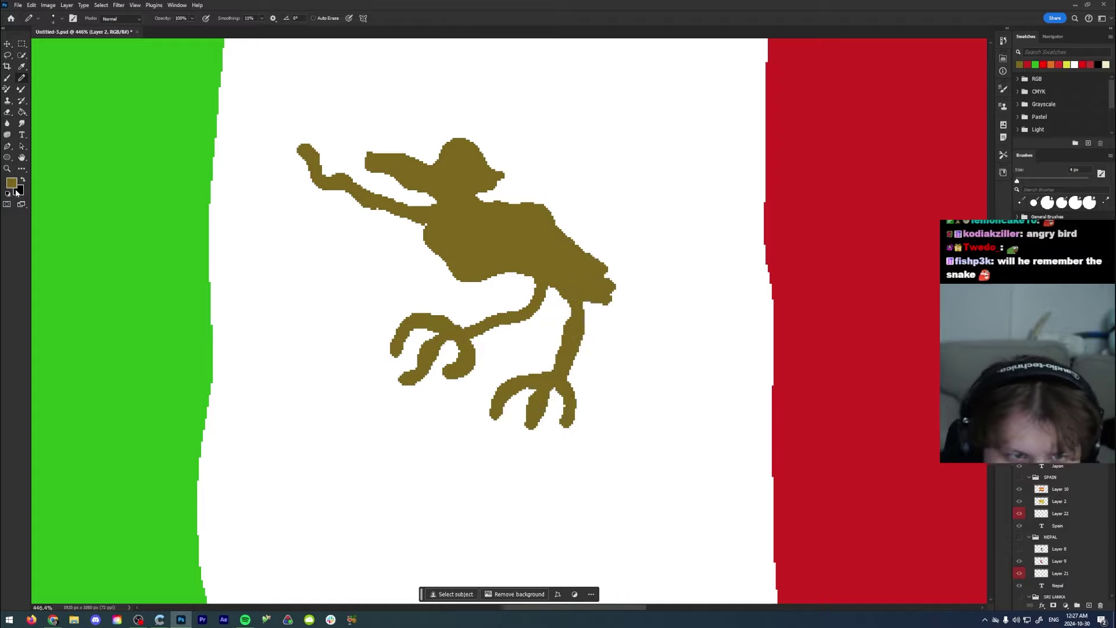
Step: Using dark brown, #54440d, and a 1 px pencil tip, draw the eagle's wing contour and eye
click(11, 182)
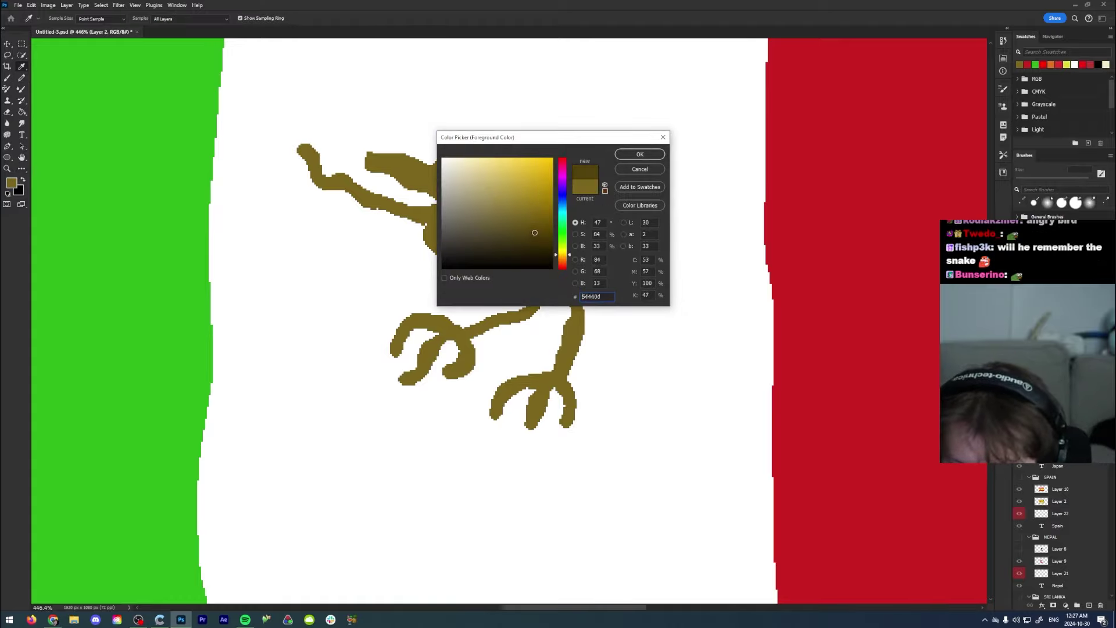
click(626, 158)
key(bracketleft)
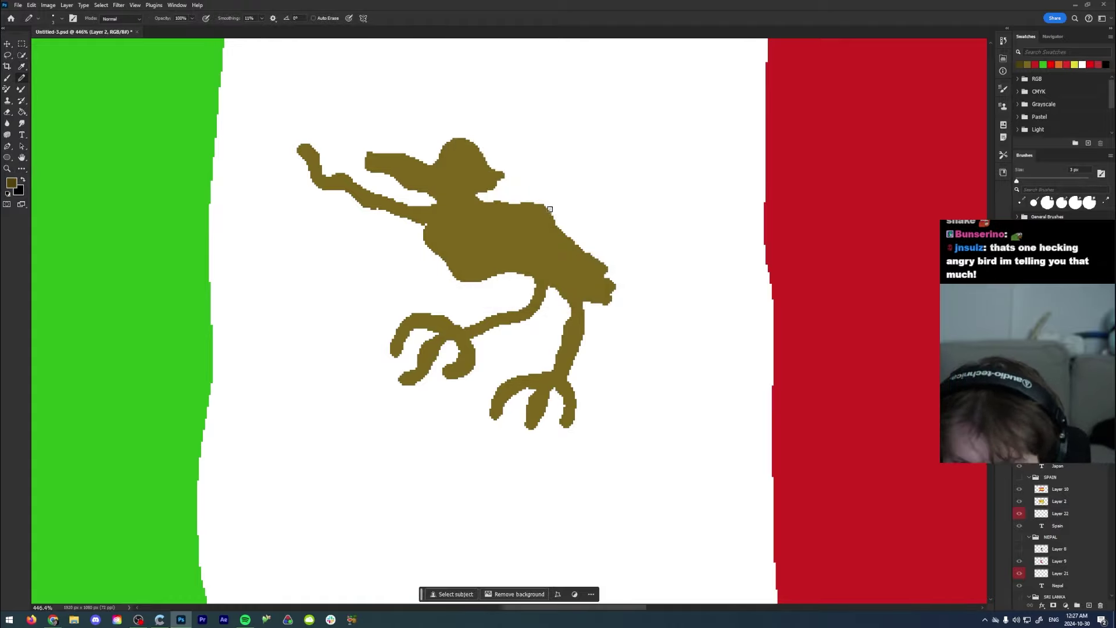
mouse_move(514, 230)
mouse_down()
mouse_move(554, 283)
mouse_move(608, 290)
mouse_up()
mouse_move(609, 275)
mouse_down()
mouse_move(599, 250)
mouse_move(561, 233)
mouse_move(547, 209)
mouse_up()
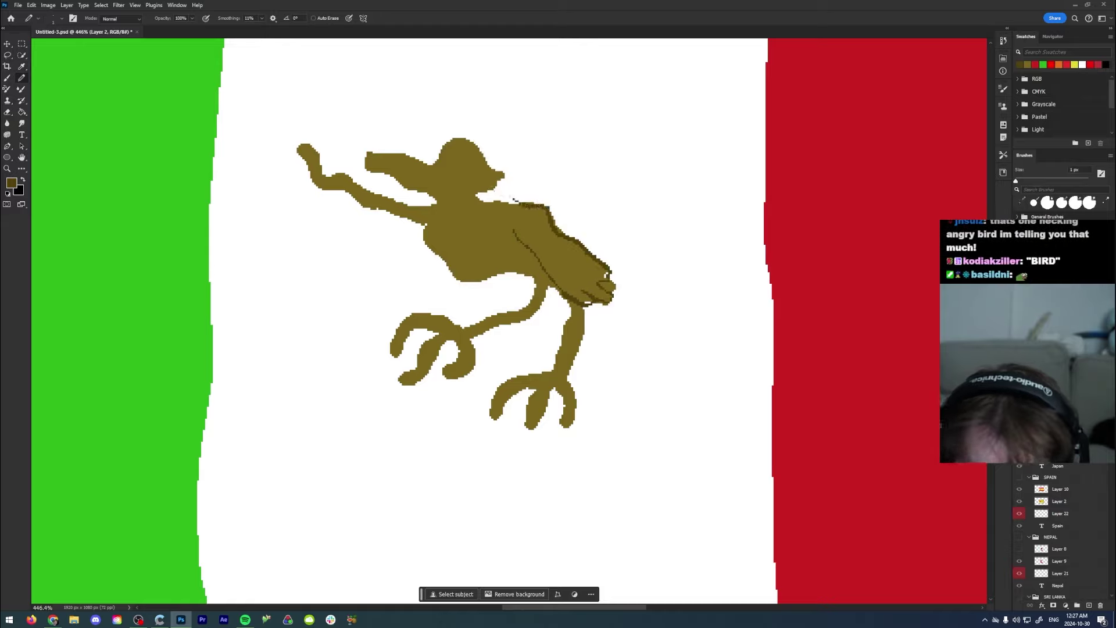
drag(449, 162, 468, 162)
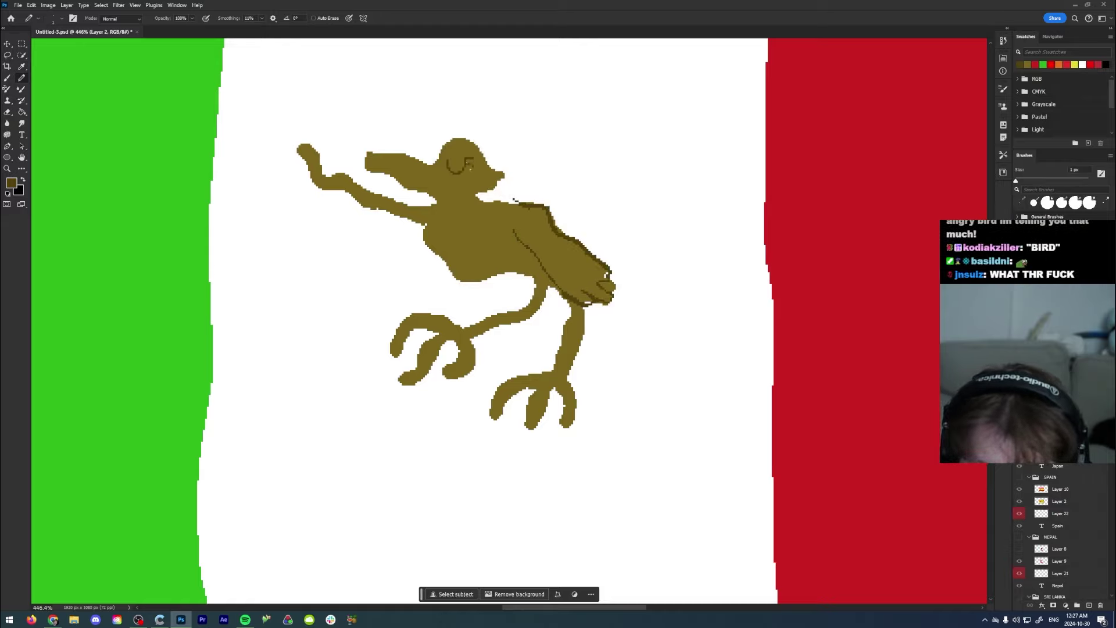
Step: Outline the eagle's belly, legs, claws, raised wing, head and back in dark brown
mouse_move(426, 227)
mouse_down()
mouse_move(460, 286)
mouse_move(526, 278)
mouse_up()
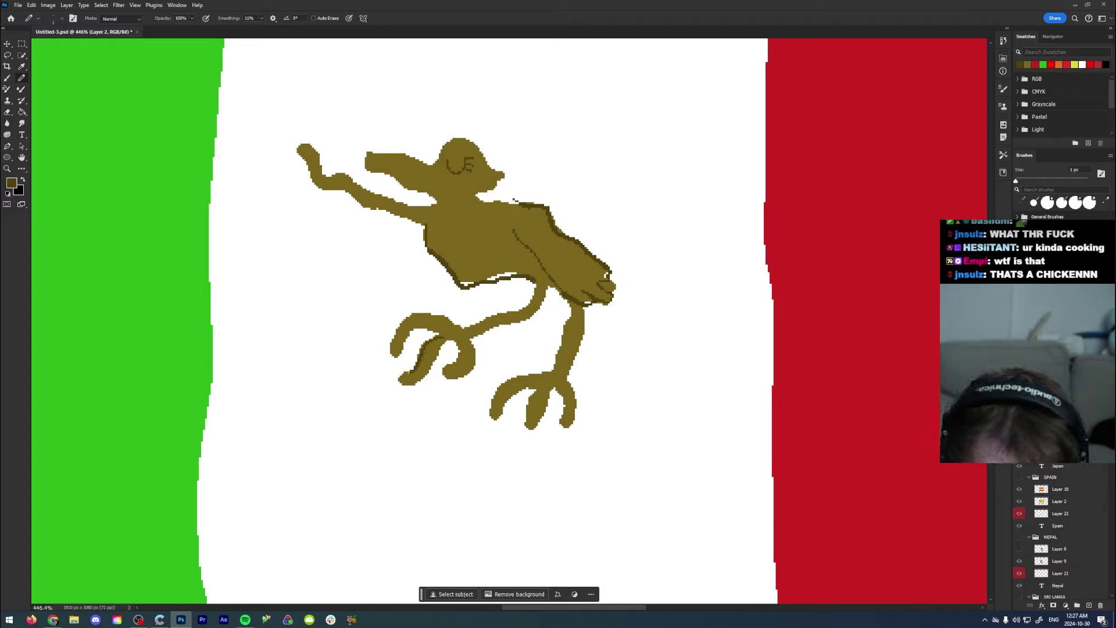
mouse_move(460, 361)
mouse_down()
mouse_move(475, 341)
mouse_move(515, 326)
mouse_move(541, 291)
mouse_move(577, 311)
mouse_move(524, 416)
mouse_move(539, 432)
mouse_move(553, 390)
mouse_move(575, 432)
mouse_move(575, 317)
mouse_up()
drag(543, 375, 499, 407)
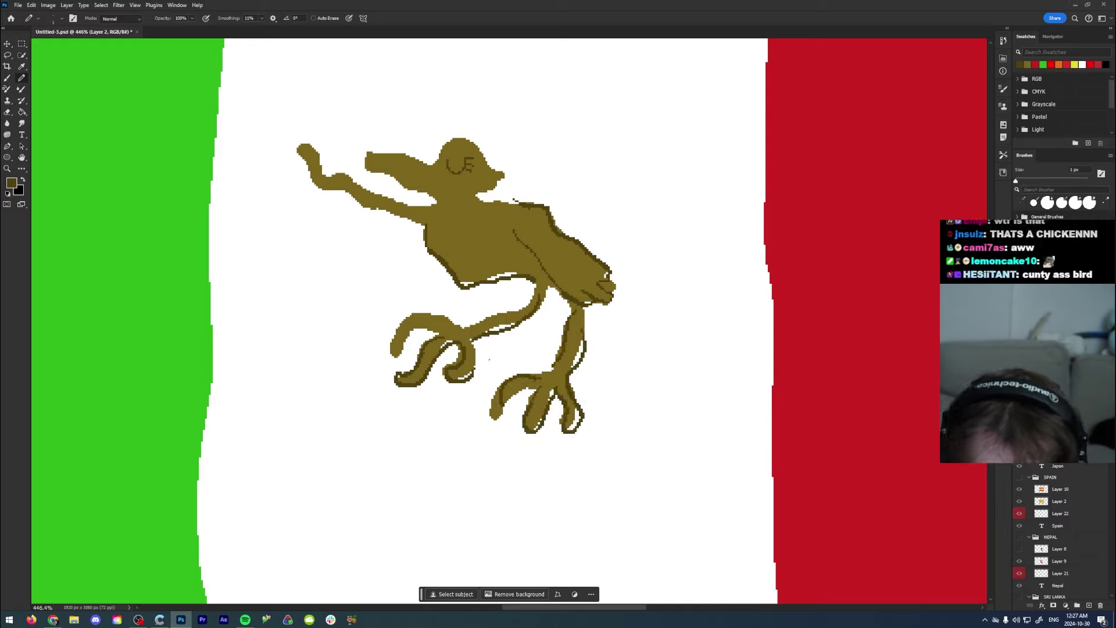
drag(336, 190, 409, 215)
mouse_move(308, 146)
mouse_down()
mouse_move(368, 187)
mouse_move(392, 172)
mouse_move(433, 180)
mouse_up()
mouse_move(362, 167)
mouse_down()
mouse_move(410, 185)
mouse_move(368, 154)
mouse_move(436, 172)
mouse_move(473, 139)
mouse_move(495, 169)
mouse_move(455, 162)
mouse_move(498, 231)
mouse_move(515, 208)
mouse_up()
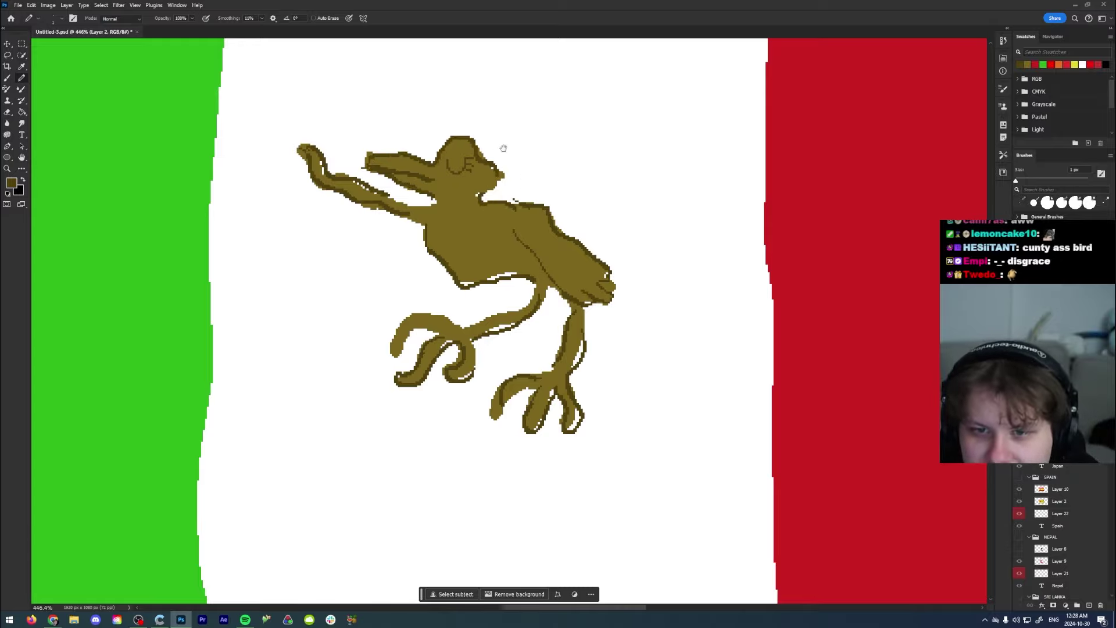
Step: Set the foreground color to gold, RGB 202, 169, 52, and sketch a shield outline around the eagle
mouse_move(504, 148)
mouse_down()
mouse_move(518, 217)
mouse_move(524, 180)
mouse_up()
click(9, 182)
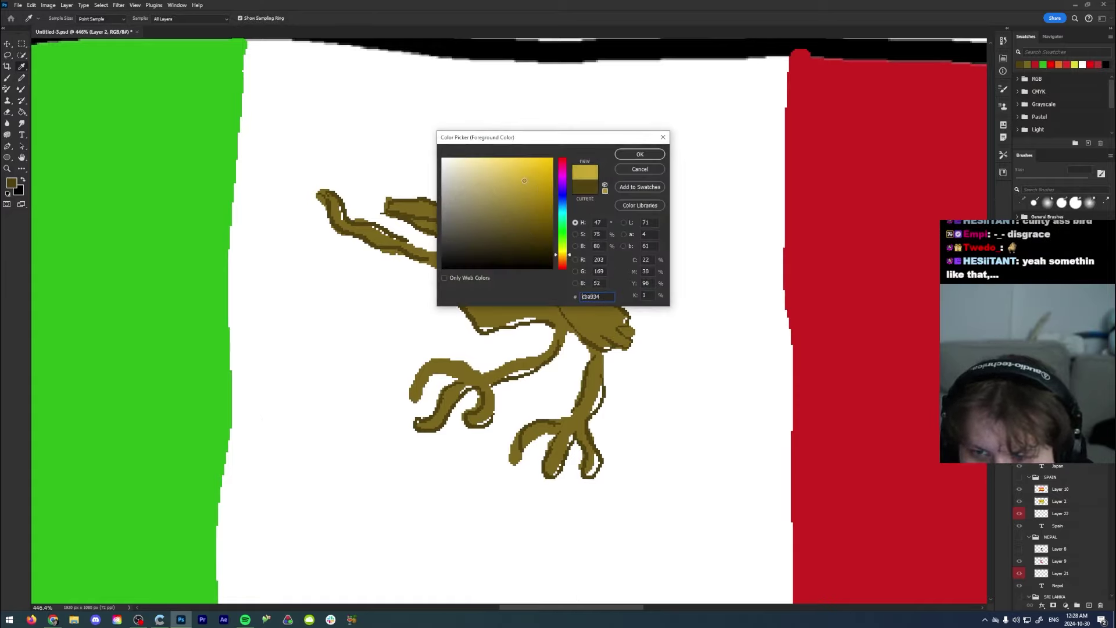
key(Return)
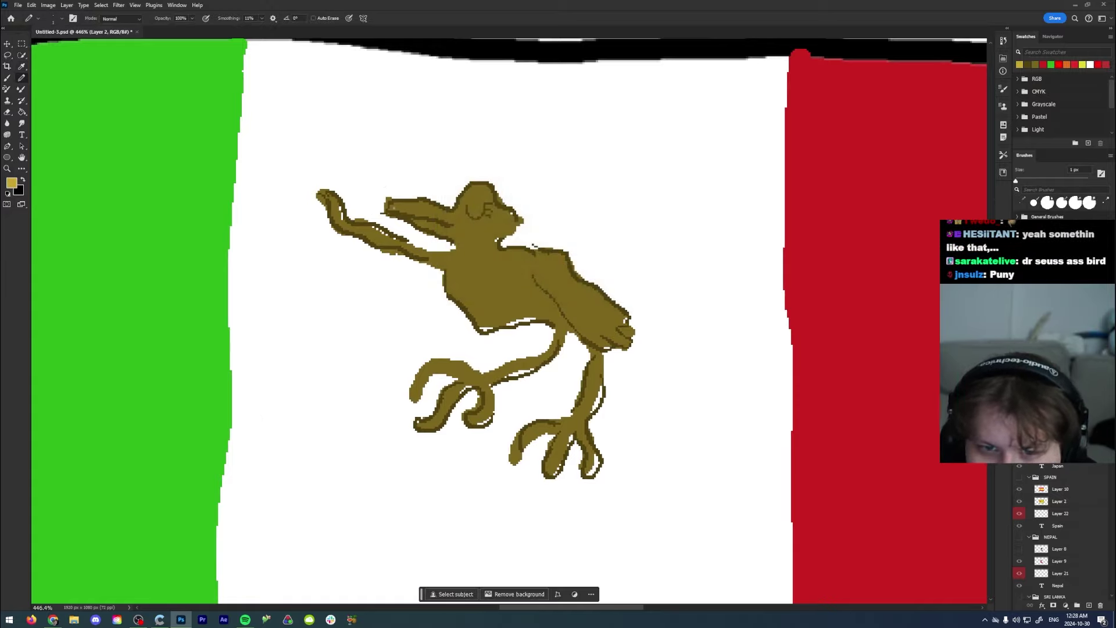
mouse_move(393, 153)
mouse_down()
mouse_move(578, 150)
mouse_move(606, 165)
mouse_move(611, 247)
mouse_up()
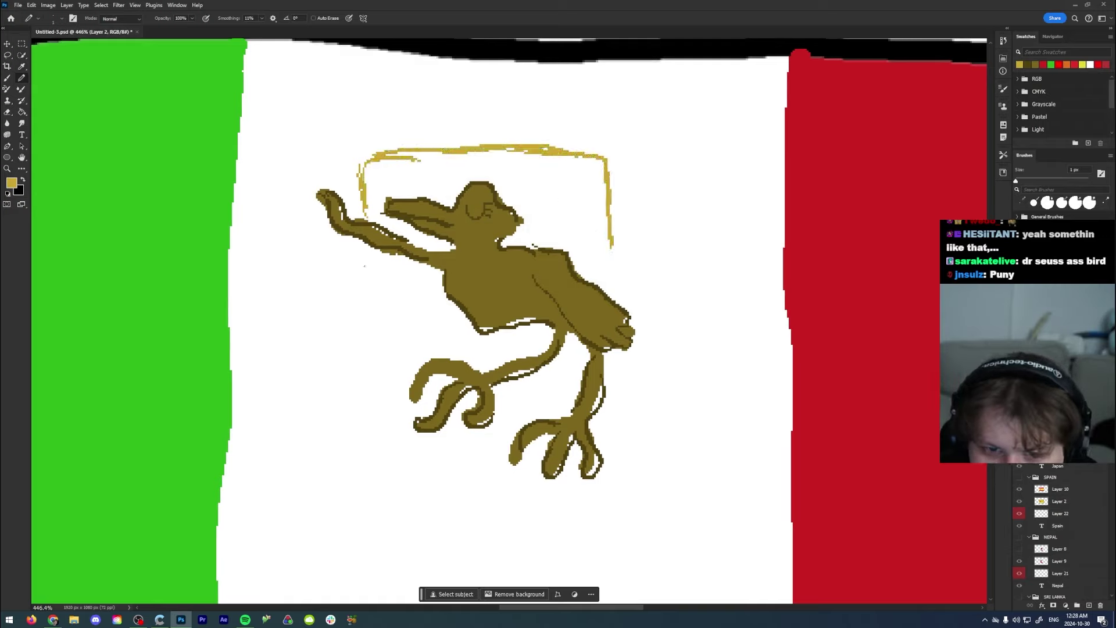
mouse_move(367, 249)
mouse_down()
mouse_move(374, 334)
mouse_move(384, 287)
mouse_move(382, 417)
mouse_move(427, 471)
mouse_move(471, 493)
mouse_move(519, 484)
mouse_up()
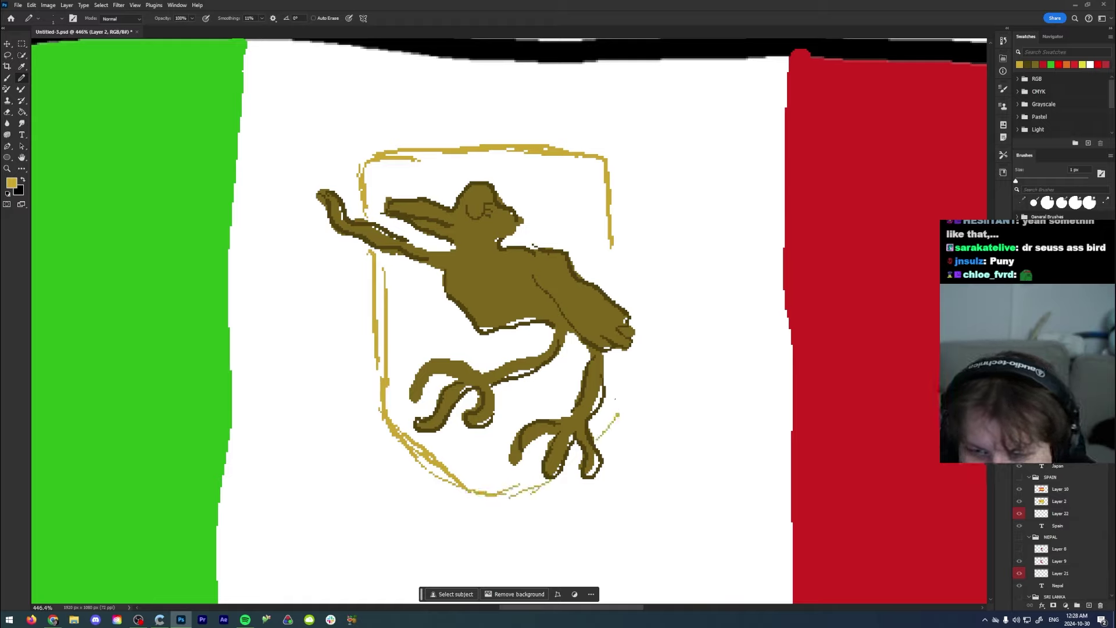
drag(438, 145, 380, 203)
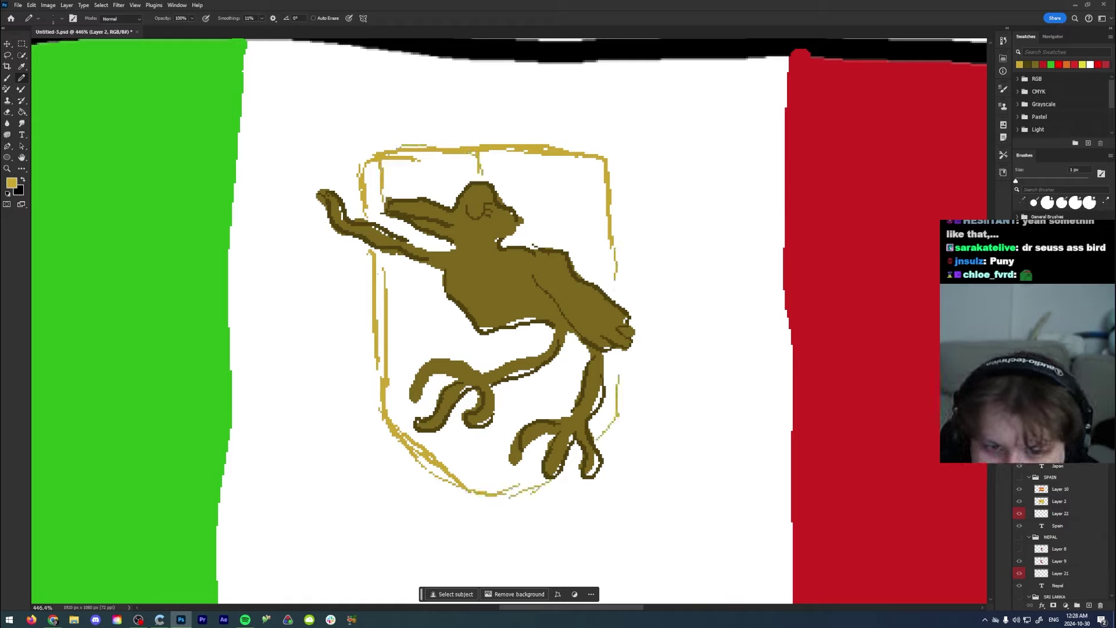
drag(385, 260, 390, 376)
drag(377, 281, 391, 424)
drag(379, 271, 379, 409)
drag(399, 238, 388, 293)
key(ctrl+z)
key(ctrl+z)
key(ctrl+z)
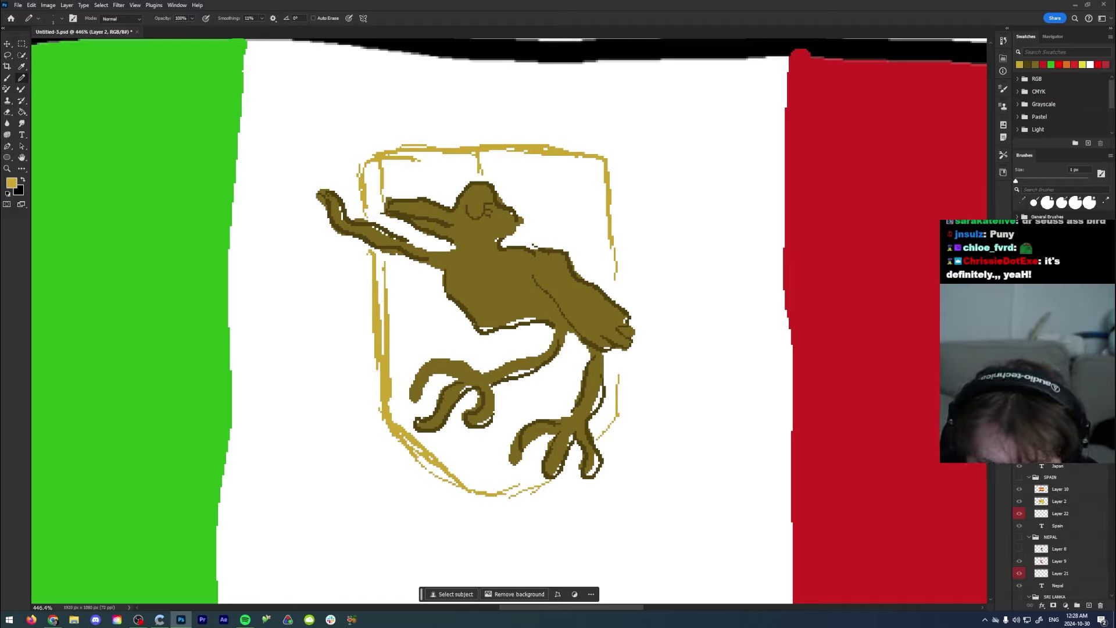
Step: Pick a darker olive-gold foreground color and draw thin, curling snake lines over the eagle's body, right leg and head
click(11, 182)
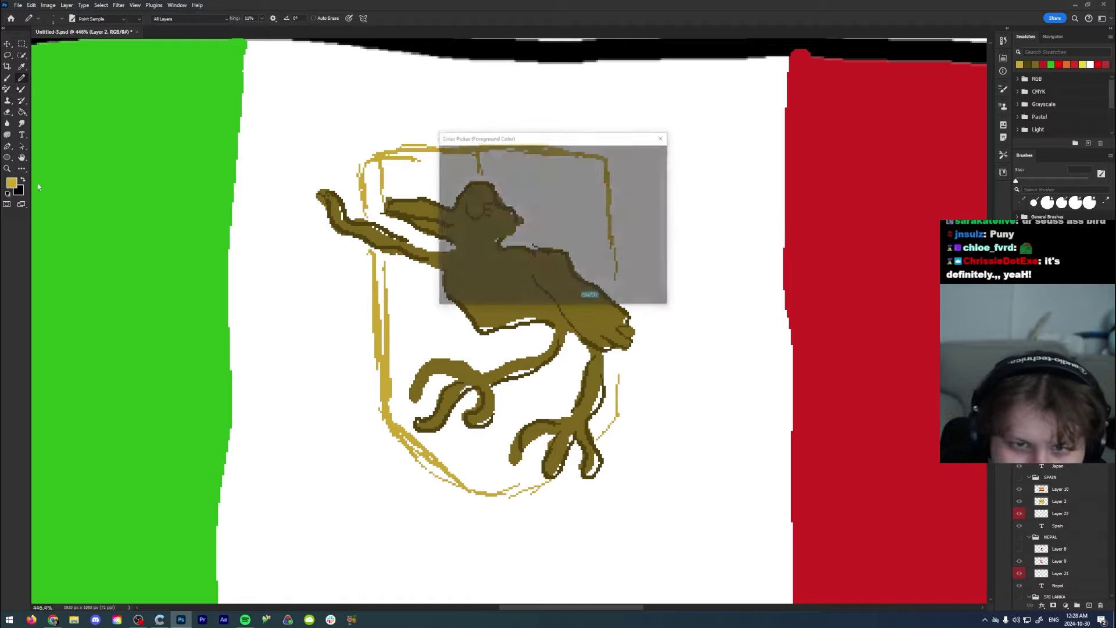
click(563, 190)
drag(565, 189, 563, 253)
mouse_move(521, 184)
mouse_down()
mouse_move(530, 206)
mouse_move(537, 196)
mouse_move(550, 261)
mouse_move(507, 299)
mouse_move(502, 335)
mouse_move(526, 348)
mouse_up()
click(638, 155)
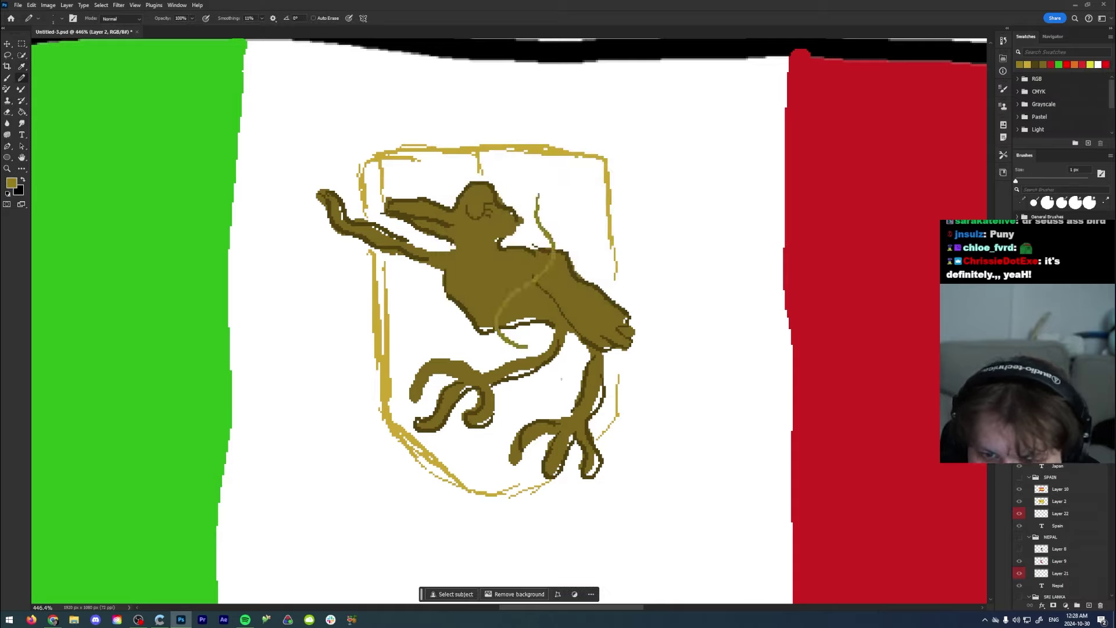
mouse_move(576, 384)
mouse_down()
mouse_move(543, 462)
mouse_move(582, 495)
mouse_move(558, 483)
mouse_up()
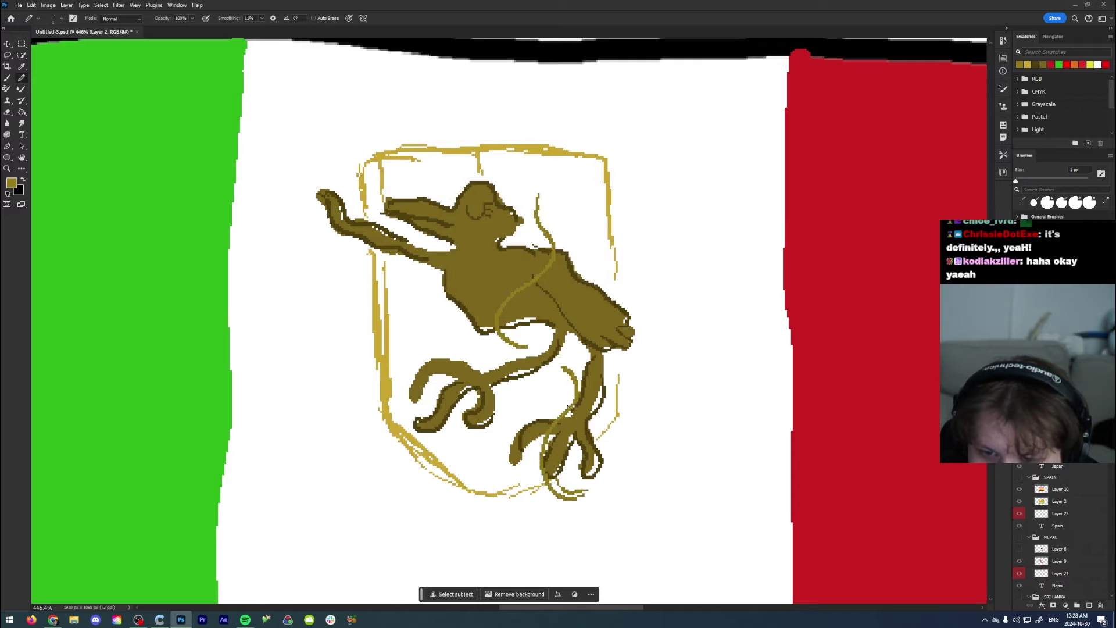
mouse_move(533, 246)
mouse_down()
mouse_move(553, 200)
mouse_move(506, 156)
mouse_move(444, 165)
mouse_move(532, 213)
mouse_up()
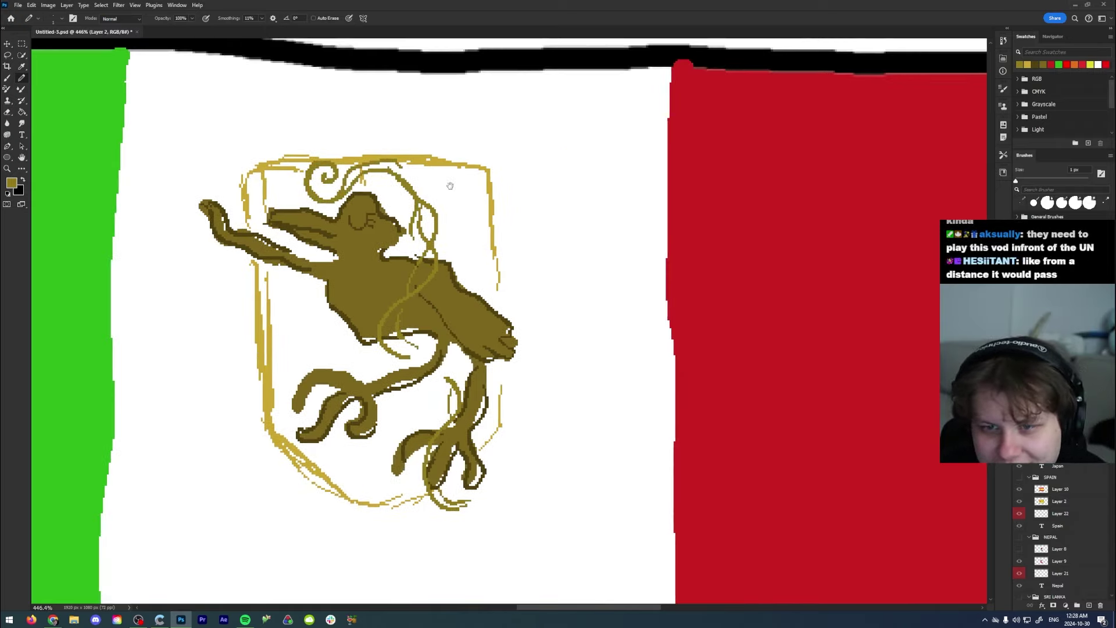
drag(568, 175, 448, 186)
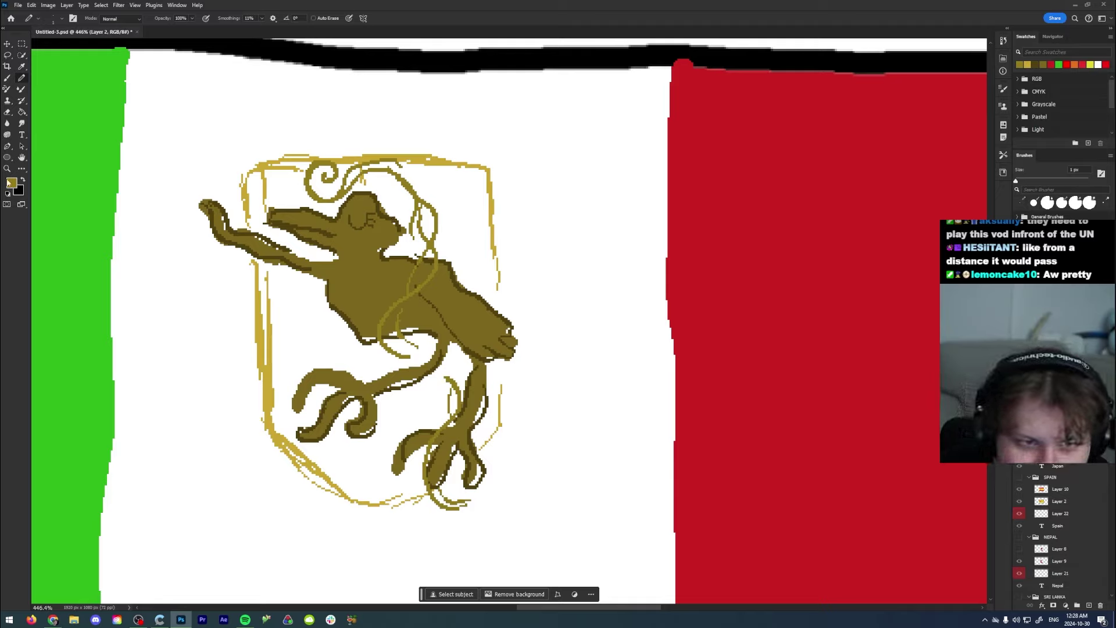
Step: Set the foreground color to white and paint a horizontal band across the eagle's middle with a 6 px pencil
click(10, 183)
text(ffffffe)
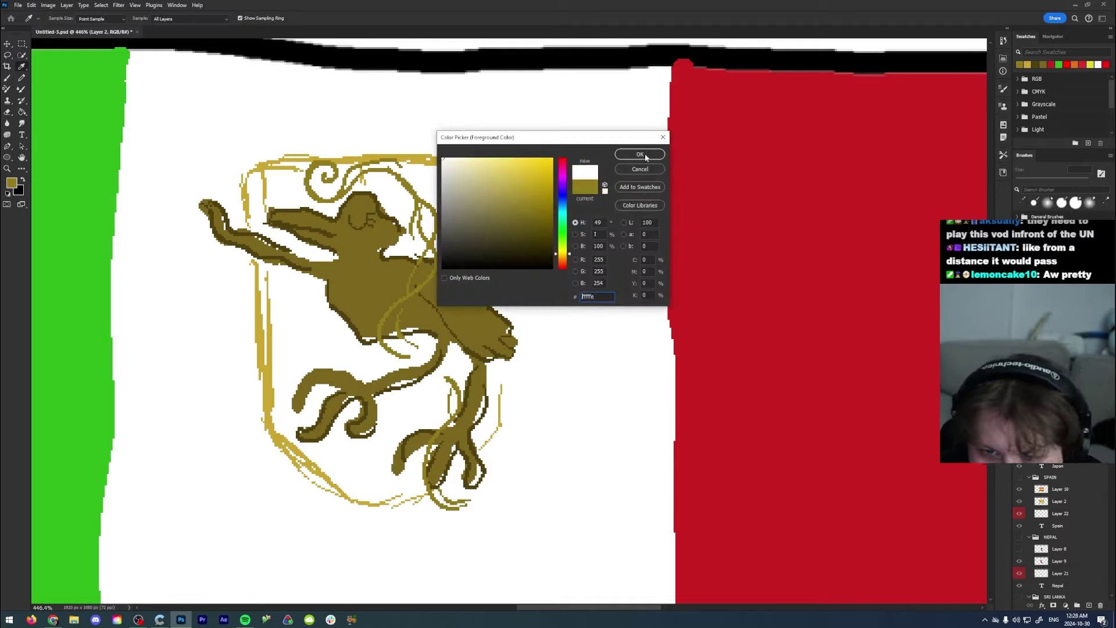
click(640, 154)
key(bracketright)
key(bracketright)
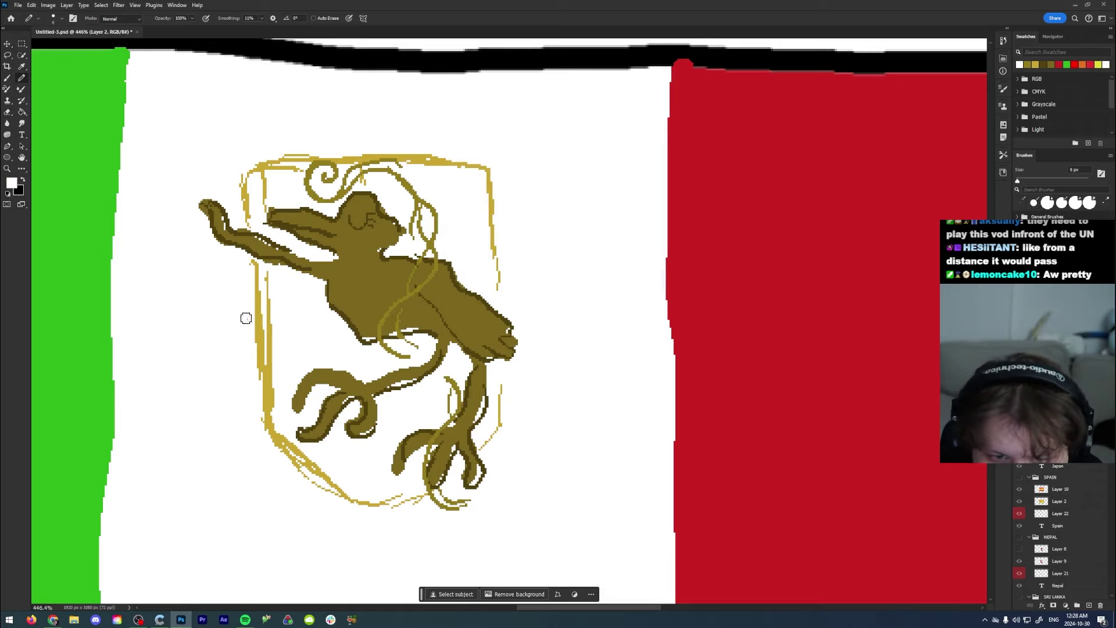
mouse_move(251, 317)
mouse_down()
mouse_move(526, 314)
mouse_move(394, 322)
mouse_up()
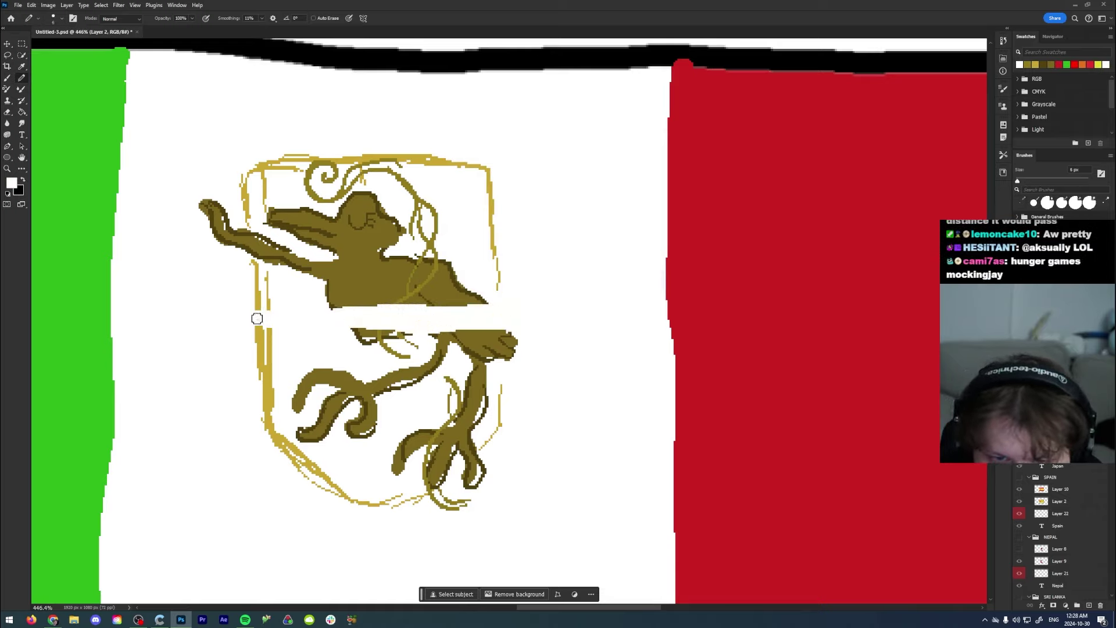
drag(257, 331, 523, 332)
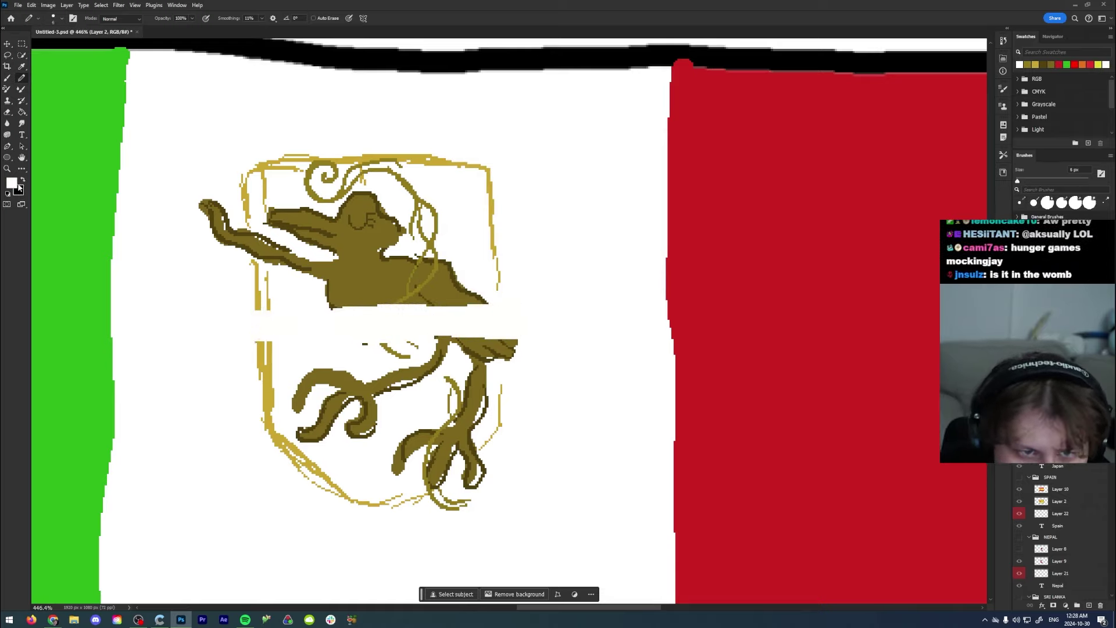
Step: Outline the white band as a banner with folded ends, using black and a 1 px pencil tip
click(20, 185)
key(bracketleft)
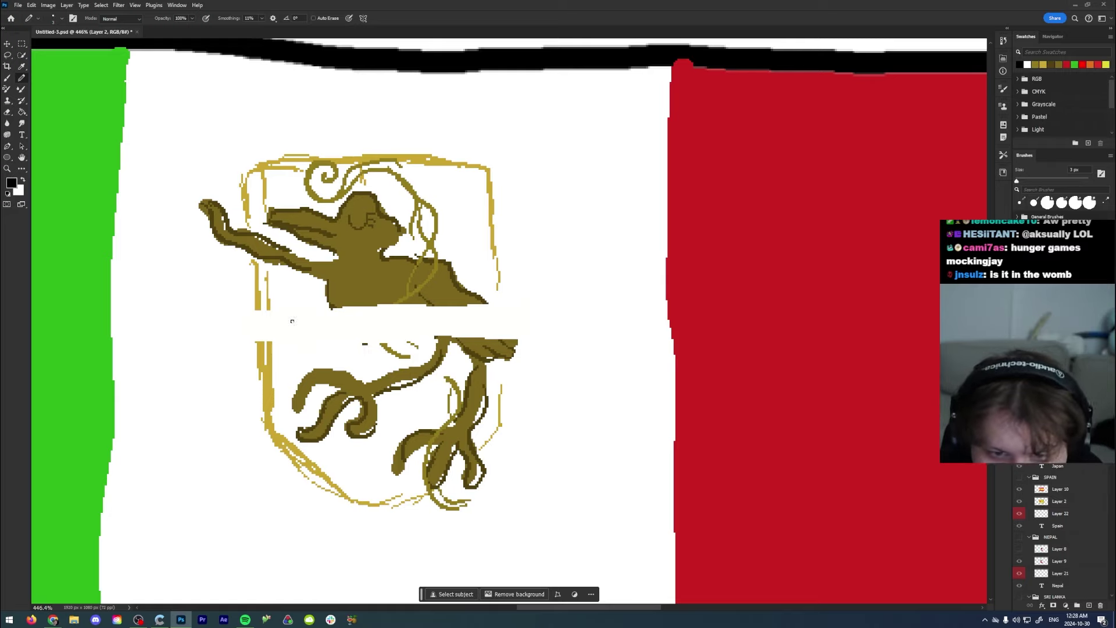
key(bracketleft)
key(bracketleft)
drag(255, 311, 433, 309)
drag(509, 301, 531, 312)
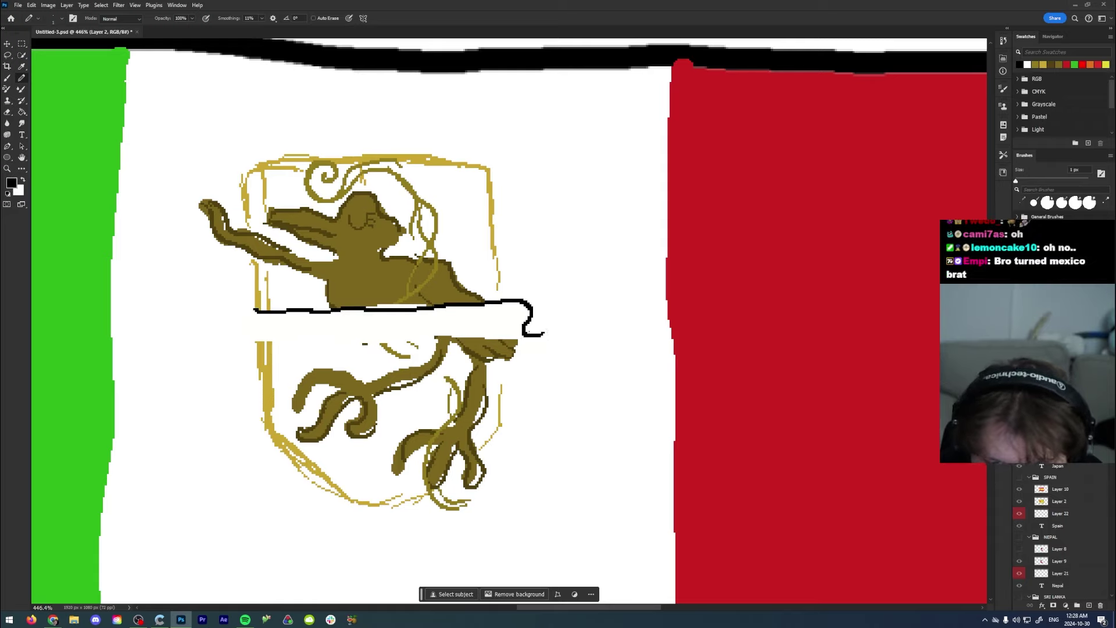
mouse_move(525, 335)
mouse_down()
mouse_move(266, 336)
mouse_move(253, 313)
mouse_move(258, 339)
mouse_move(228, 344)
mouse_move(232, 360)
mouse_move(254, 364)
mouse_up()
mouse_move(544, 335)
mouse_down()
mouse_move(550, 358)
mouse_move(526, 358)
mouse_up()
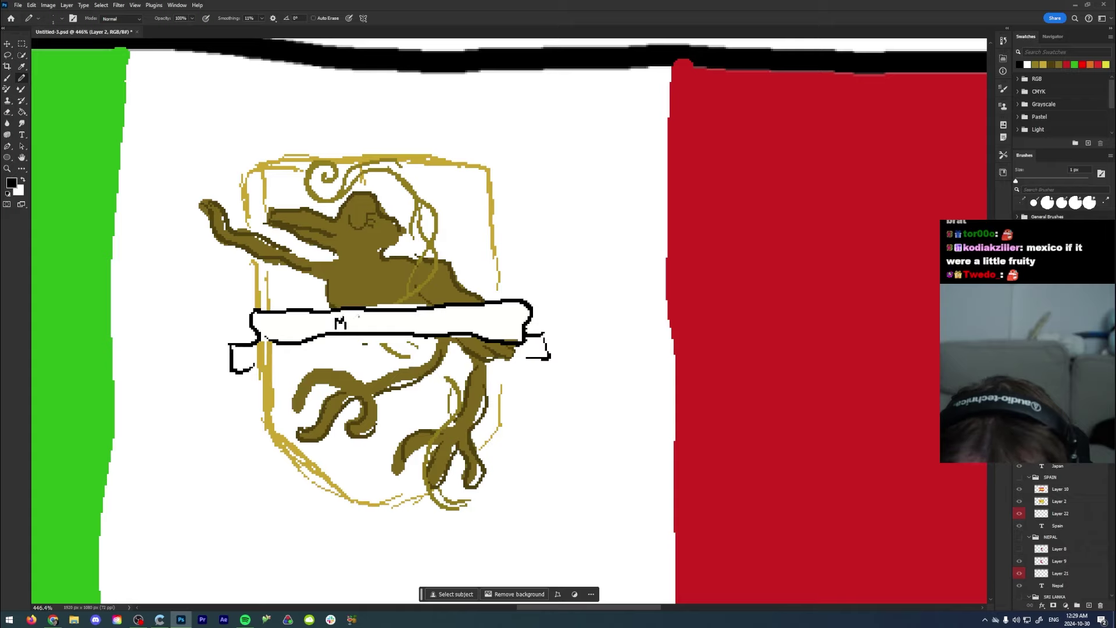
Step: Letter MEXICO by hand on the banner, followed by a small smiley face
drag(350, 323, 357, 322)
drag(361, 319, 361, 327)
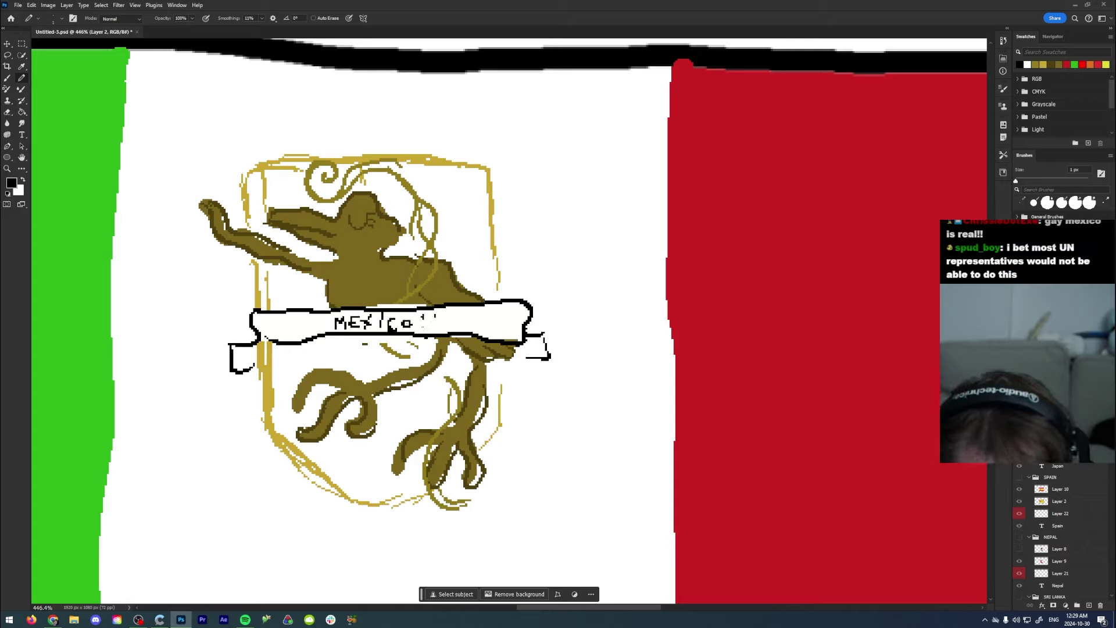
scroll(449, 318, down, 6)
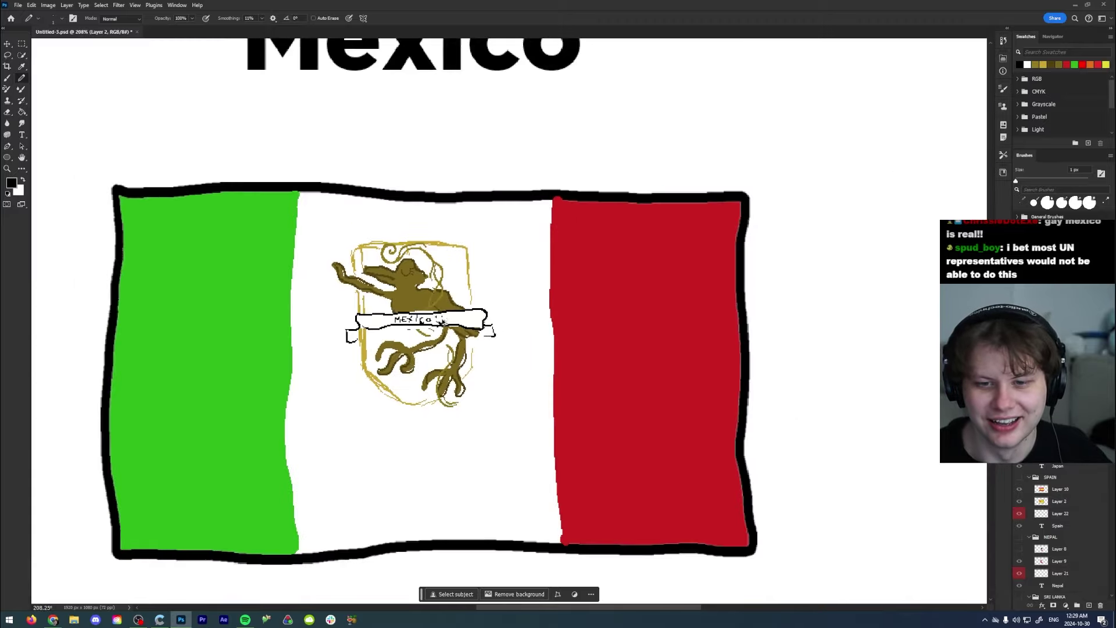
scroll(469, 316, up, 3)
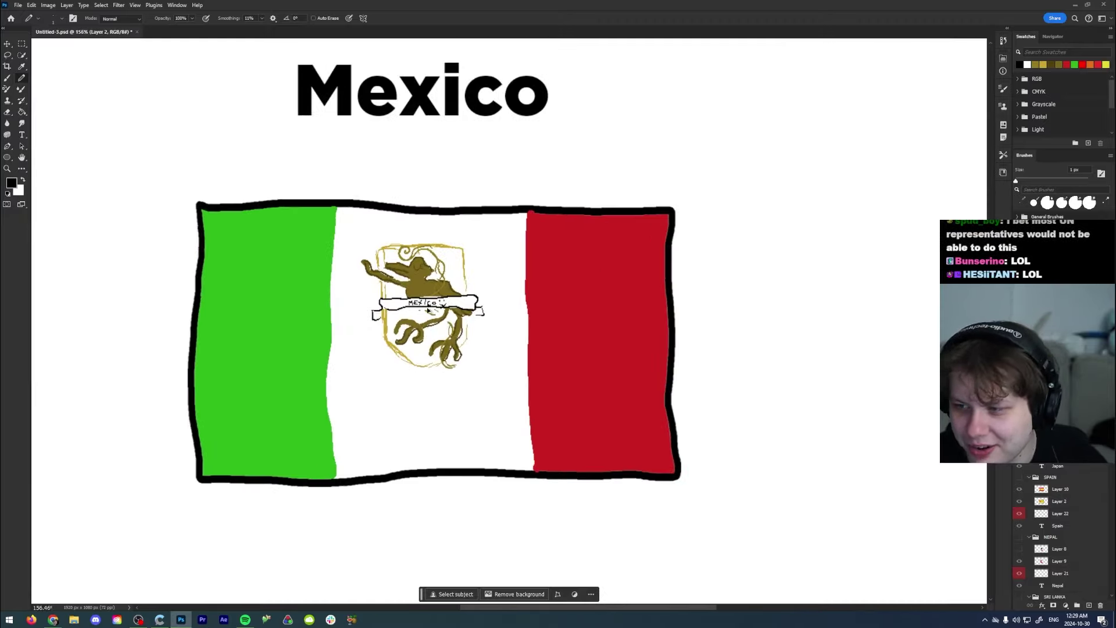
Step: Lasso the whole emblem, cut and paste it onto its own layer, and place it centrally in the white stripe
key(l)
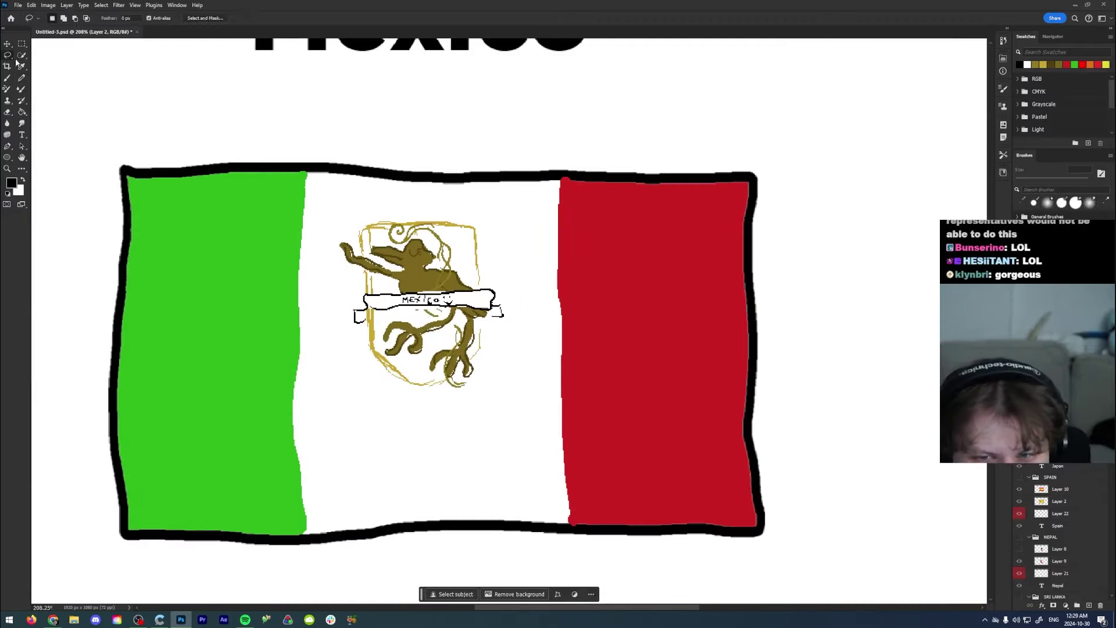
mouse_move(436, 203)
mouse_down()
mouse_move(349, 209)
mouse_move(326, 264)
mouse_move(338, 369)
mouse_move(386, 413)
mouse_move(513, 400)
mouse_move(527, 314)
mouse_move(506, 241)
mouse_move(465, 208)
mouse_up()
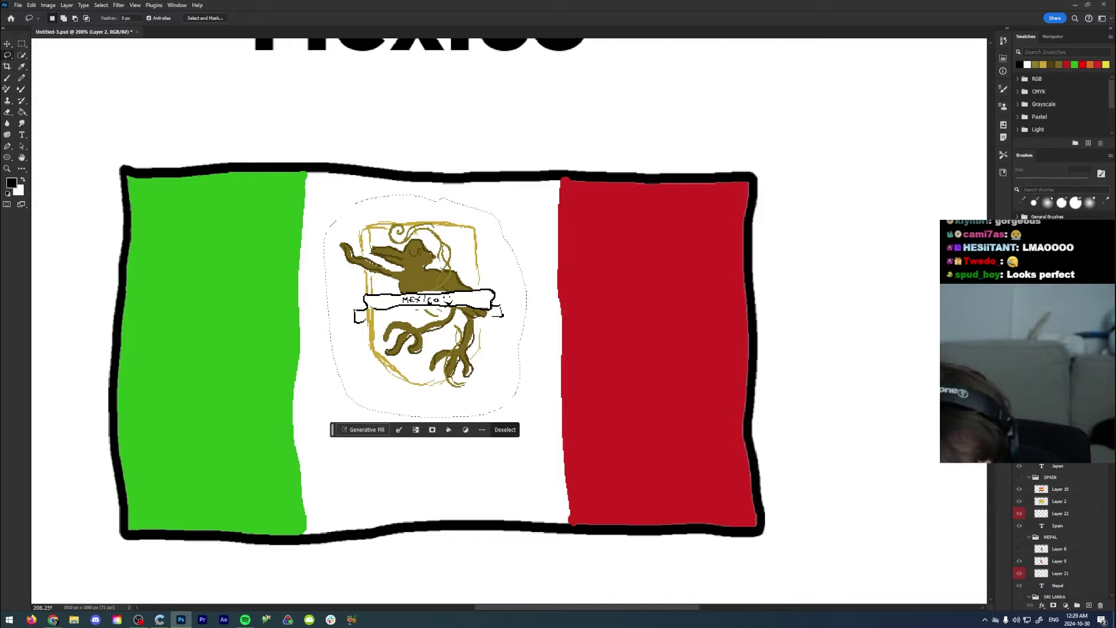
key(ctrl+x)
key(ctrl+v)
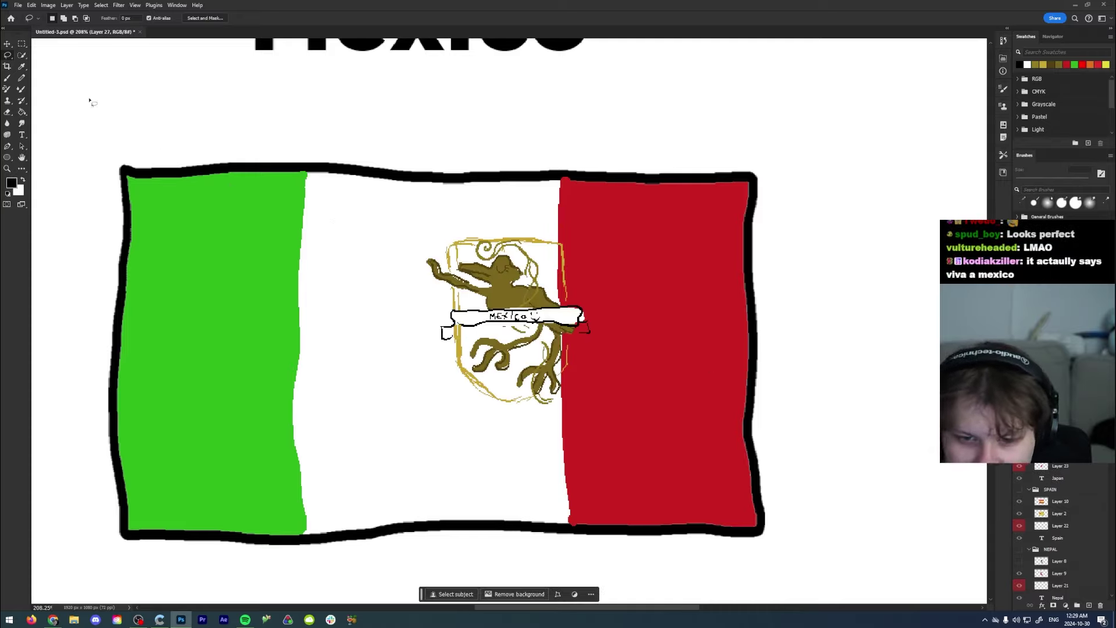
click(7, 43)
drag(499, 291, 420, 312)
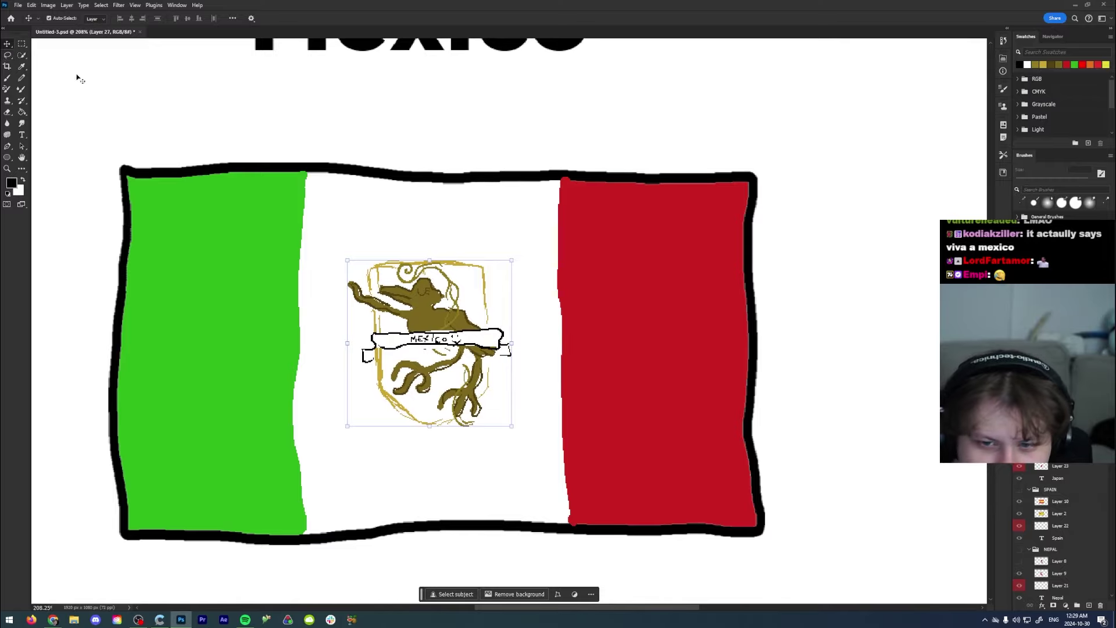
click(429, 209)
scroll(426, 210, down, 5)
drag(422, 181, 454, 205)
scroll(446, 214, up, 3)
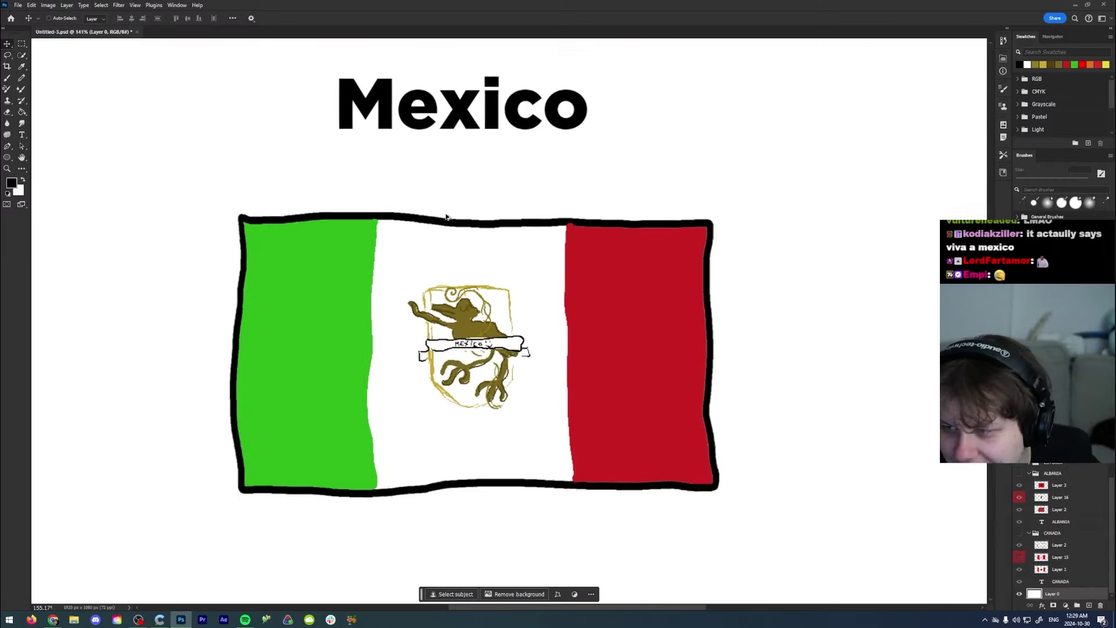
Step: Show the real Mexican flag image on Layer 12 over the drawing
scroll(446, 217, up, 1)
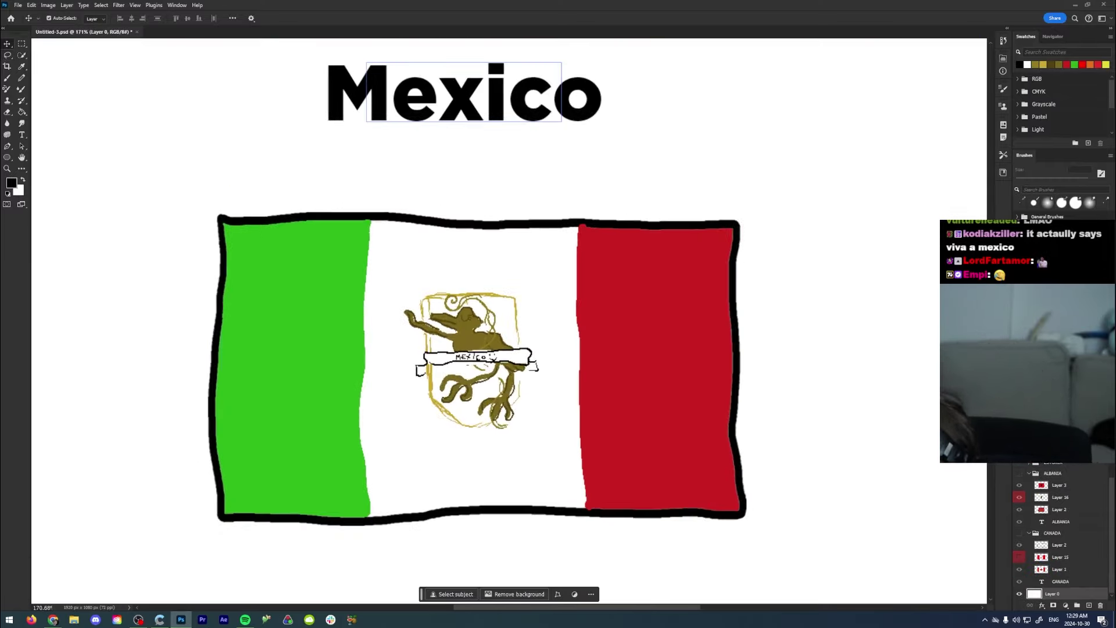
scroll(1060, 573, up, 3)
scroll(1058, 535, up, 4)
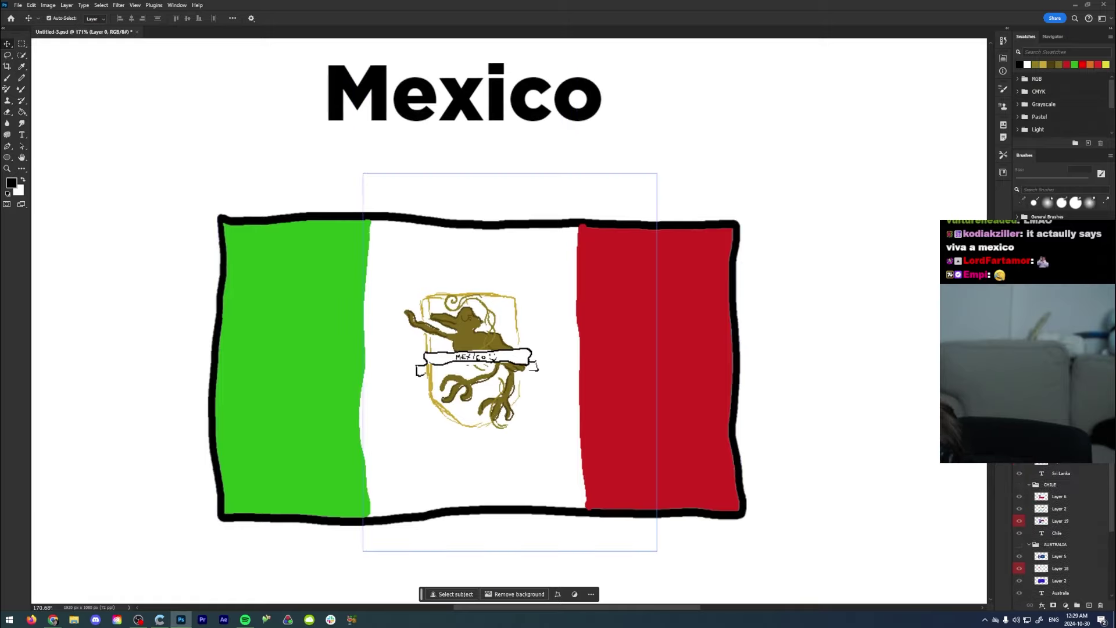
scroll(1058, 535, up, 4)
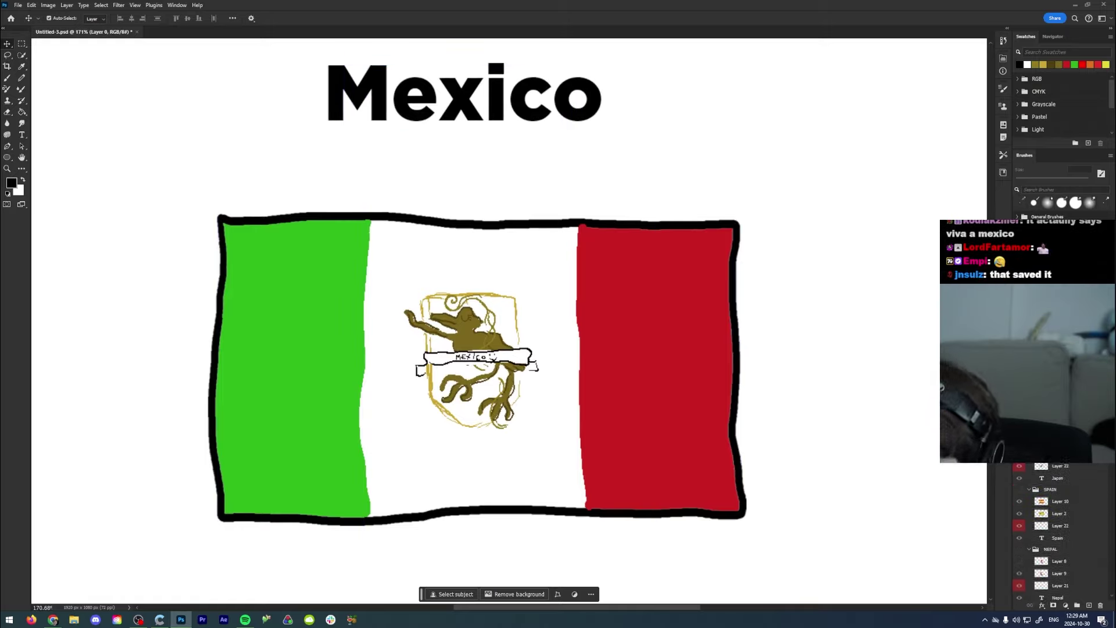
key(ctrl+)
key(ctrl+z)
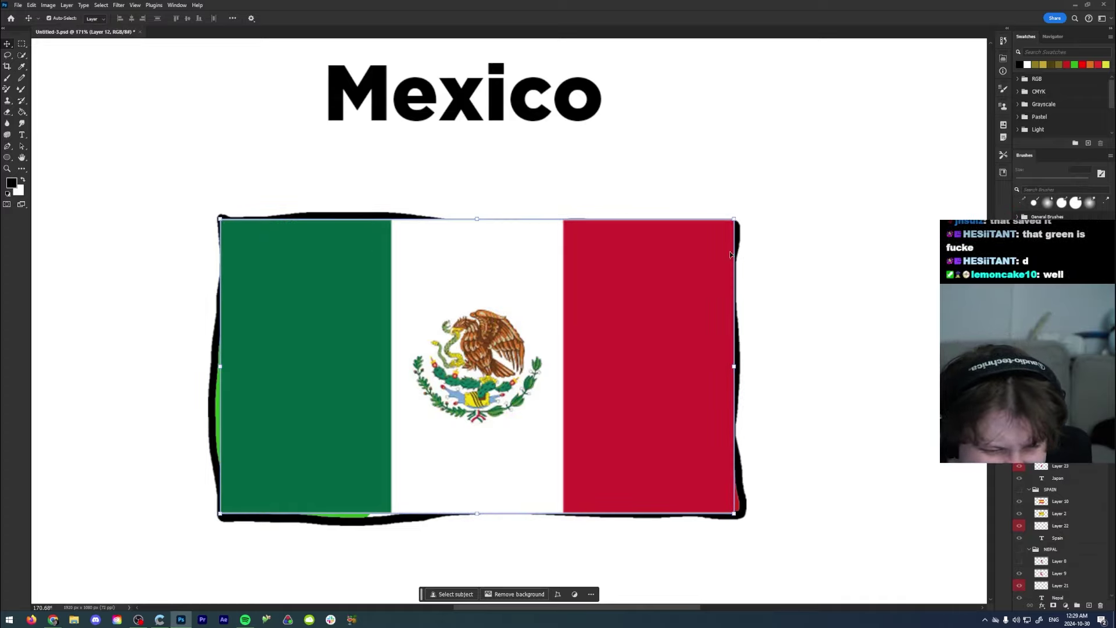
scroll(481, 386, up, 5)
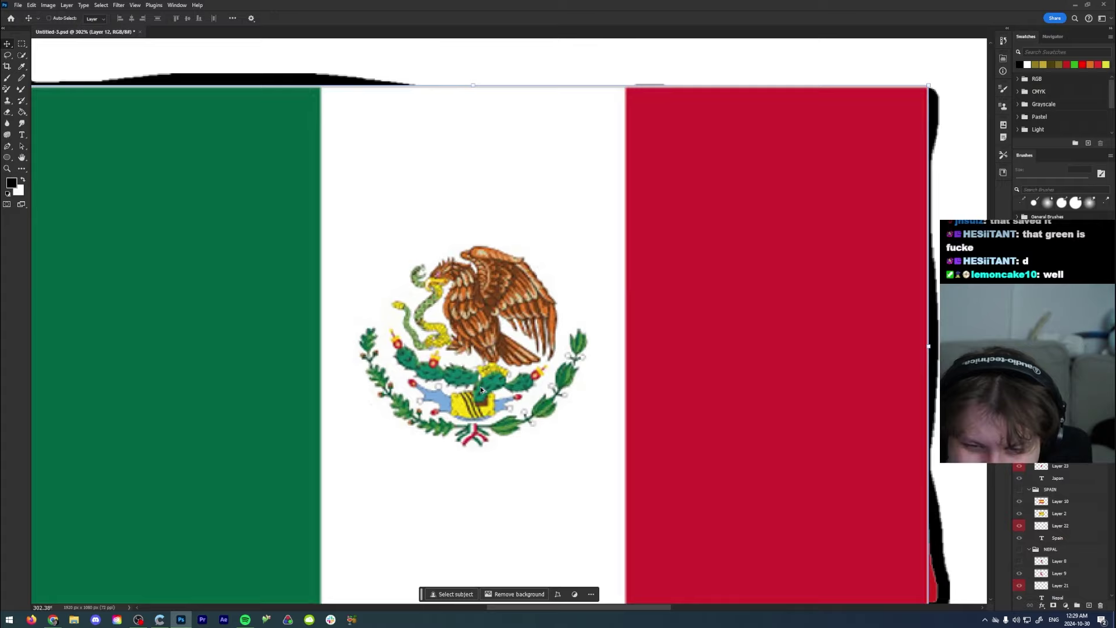
Step: Compare the hand-drawn emblem with the real Mexican flag by repeatedly hiding and showing the flag layer
key(ctrl+comma)
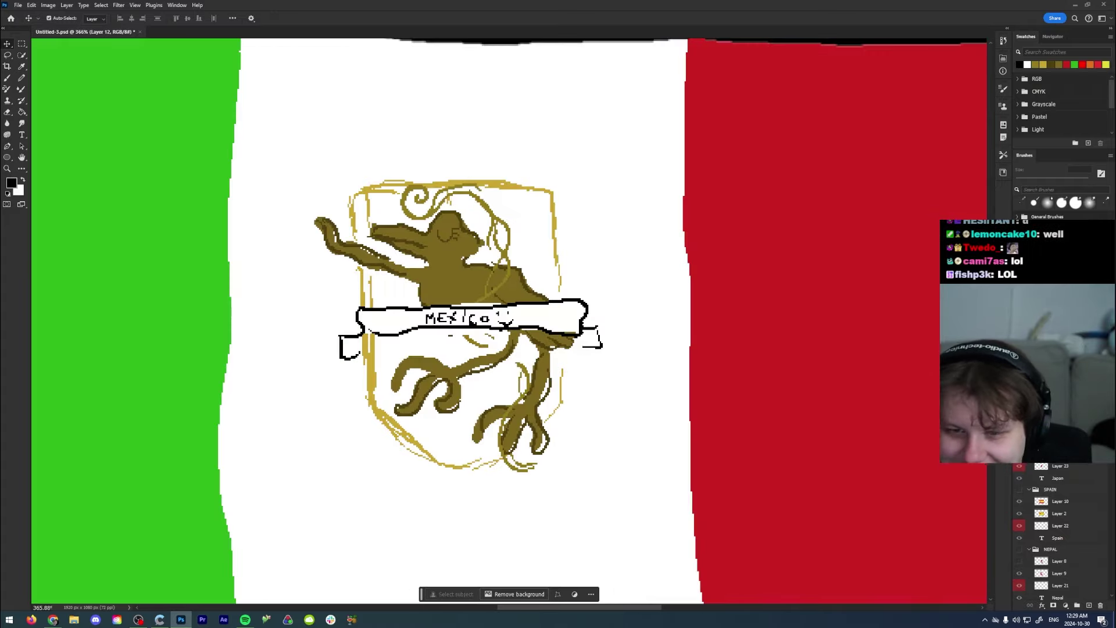
key(ctrl+comma)
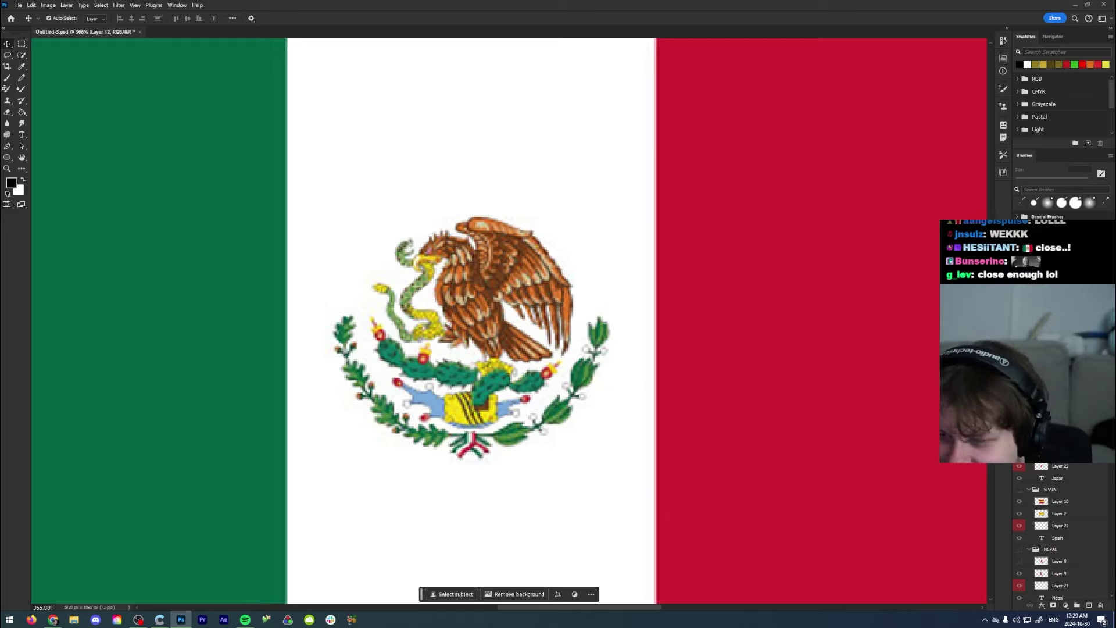
key(ctrl+comma)
key(ctrl+comma)
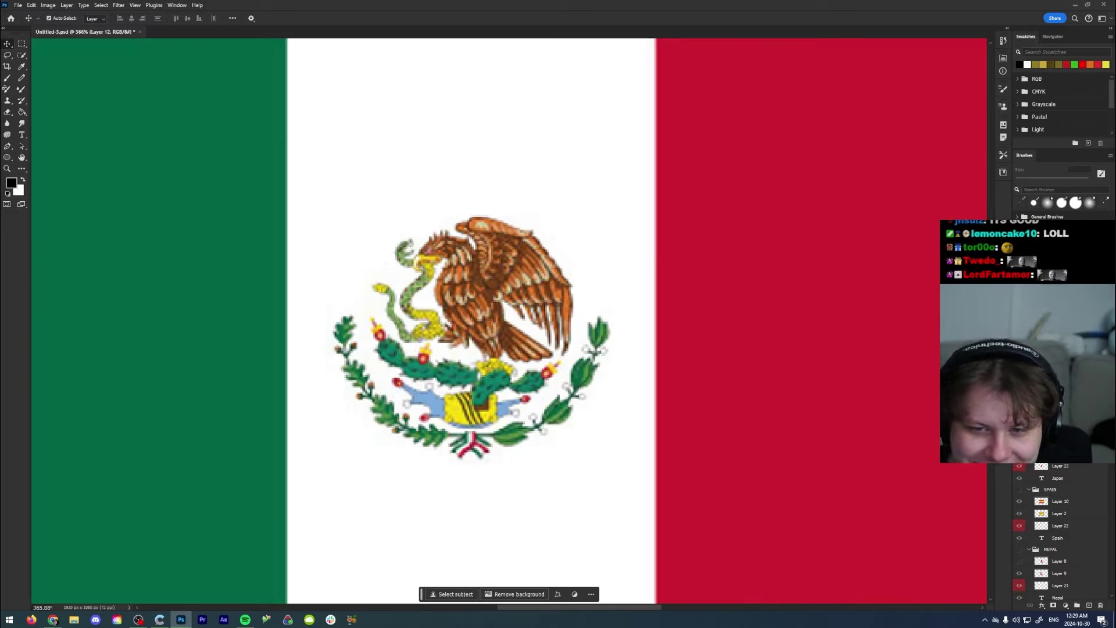
key(ctrl+comma)
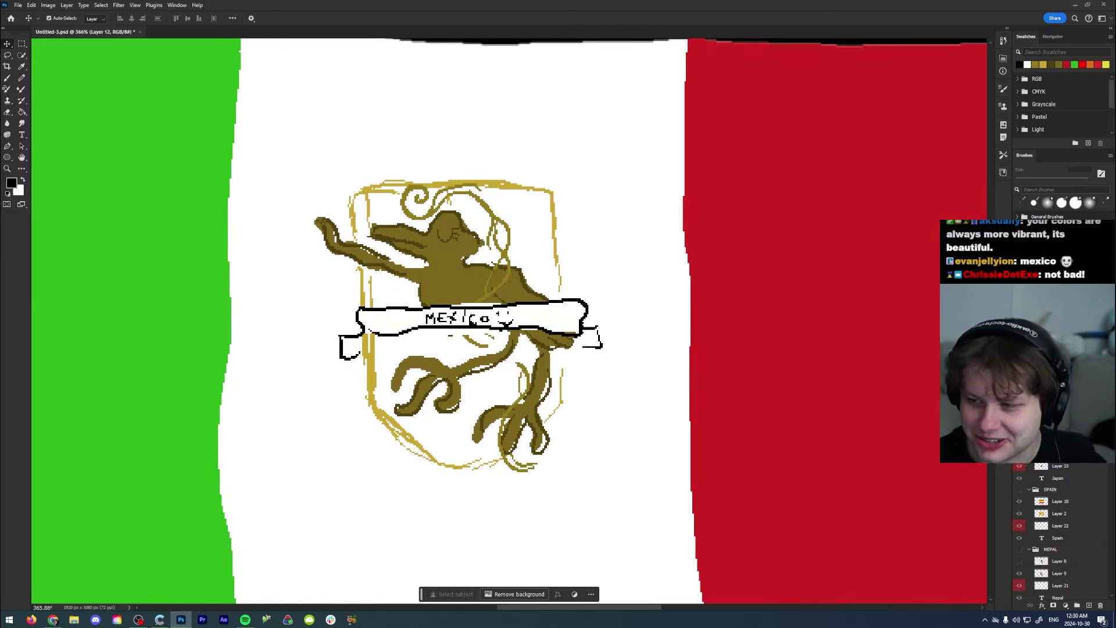
key(ctrl+comma)
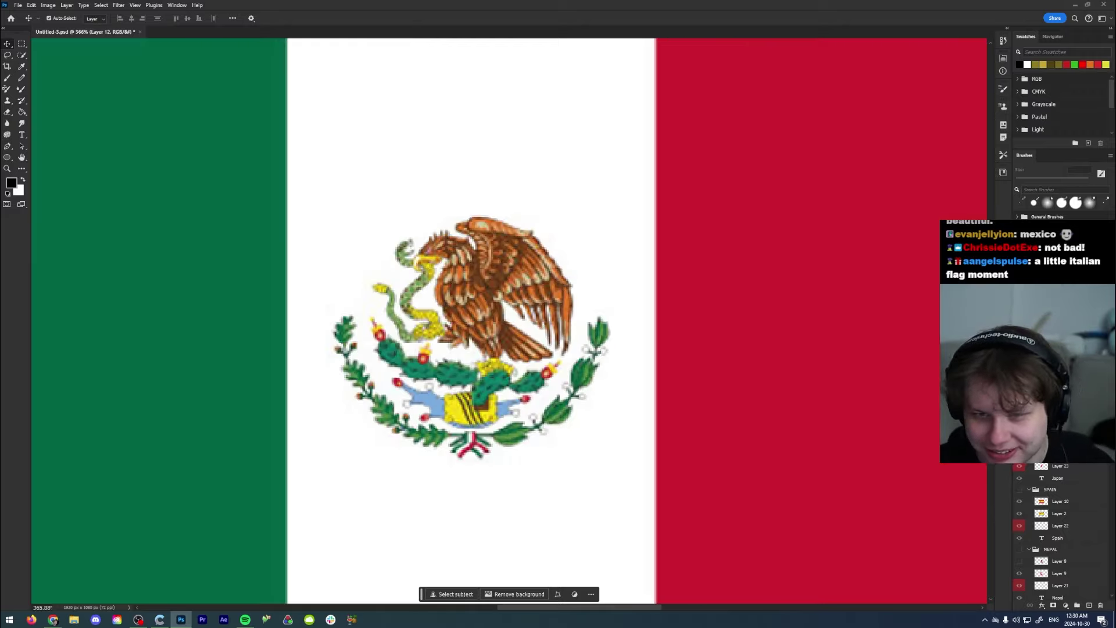
key(ctrl+comma)
key(ctrl+comma)
key(ctrl+comma)
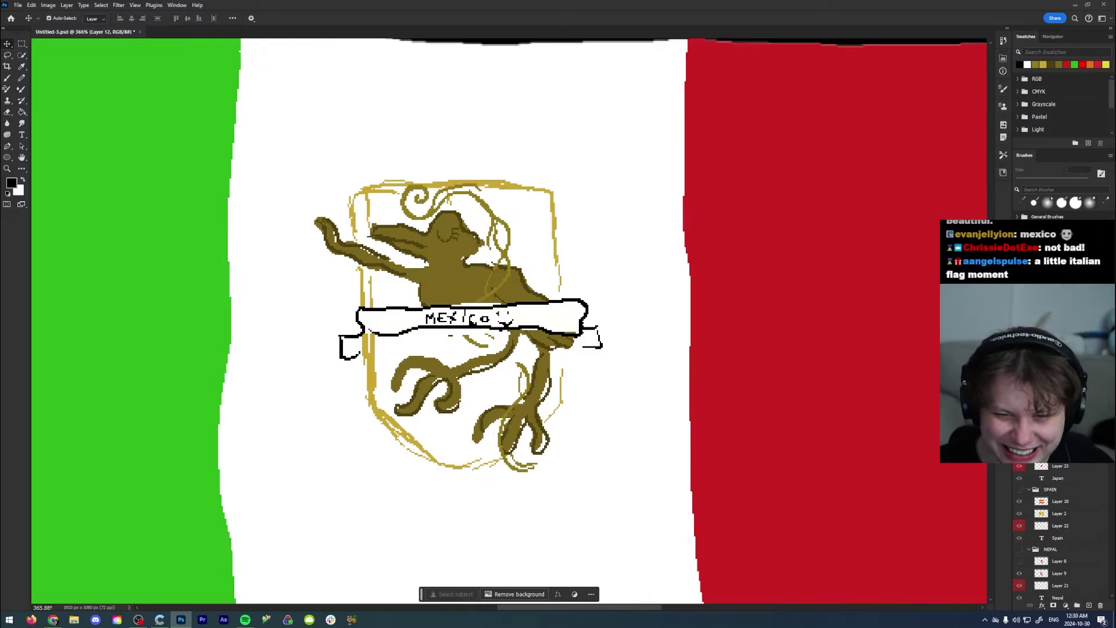
Step: Hide the finished Mexico flag and bring the empty Lesotho flag template into view
key(ctrl+comma)
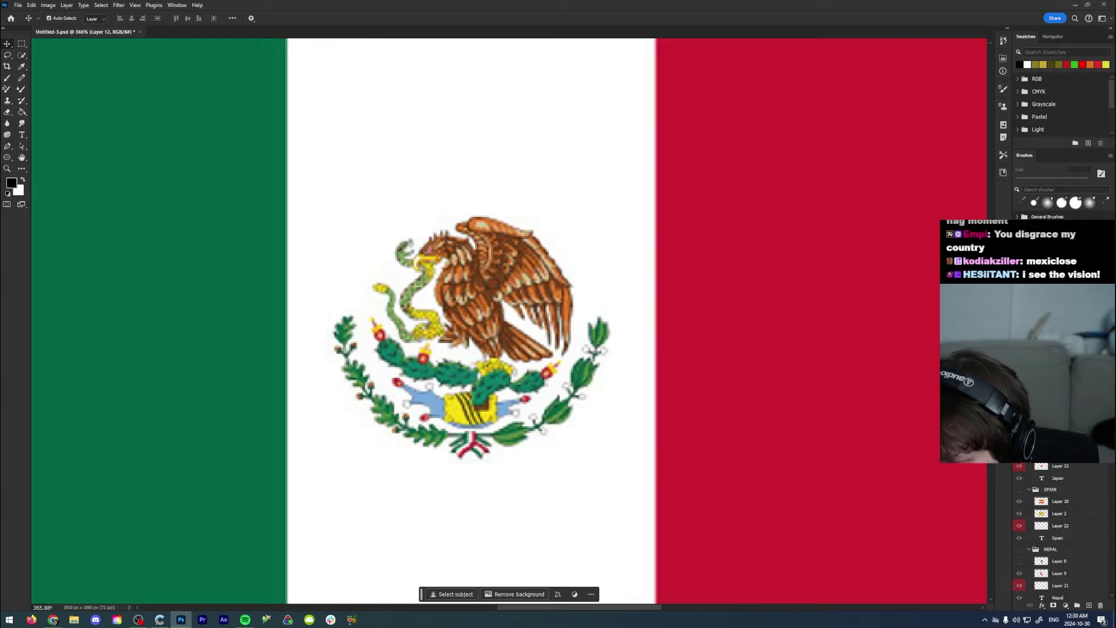
key(ctrl+comma)
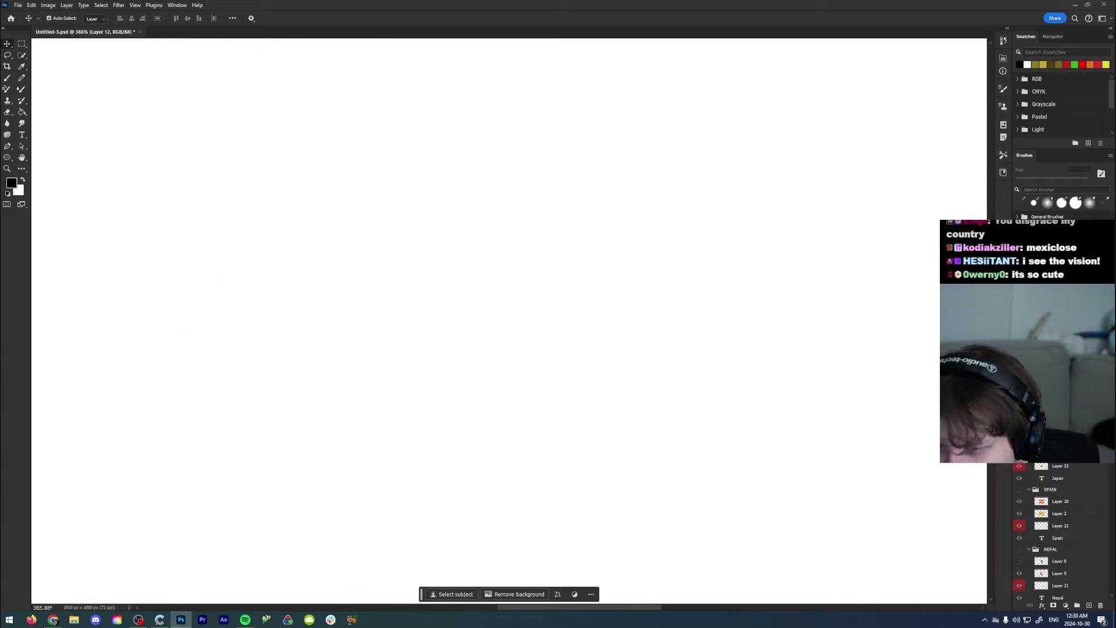
scroll(815, 349, down, 1)
scroll(1058, 534, up, 2)
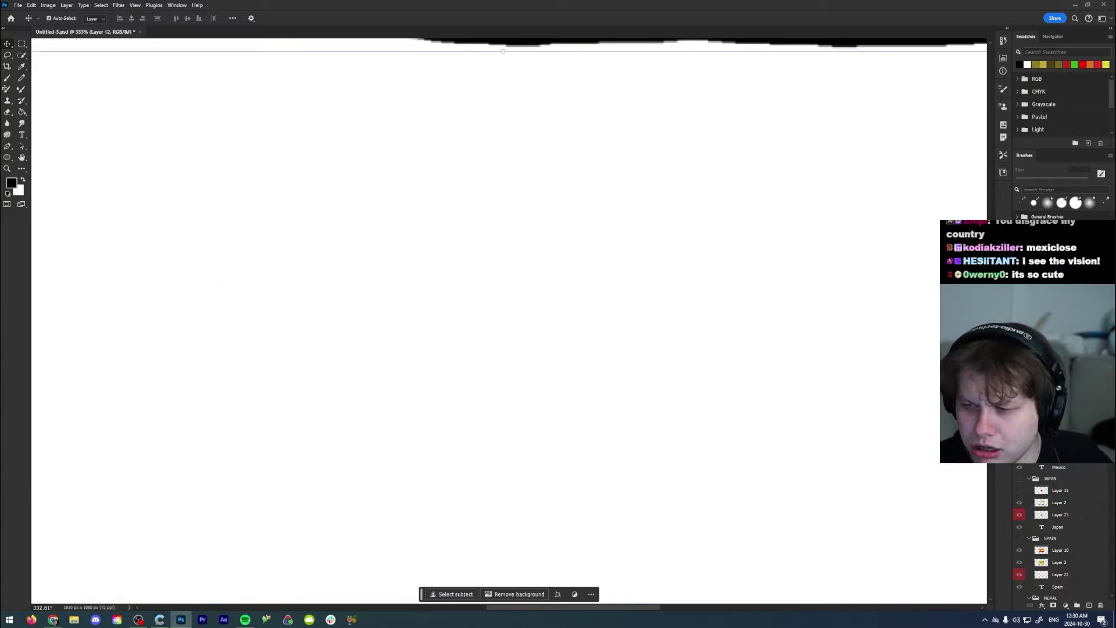
scroll(872, 331, down, 5)
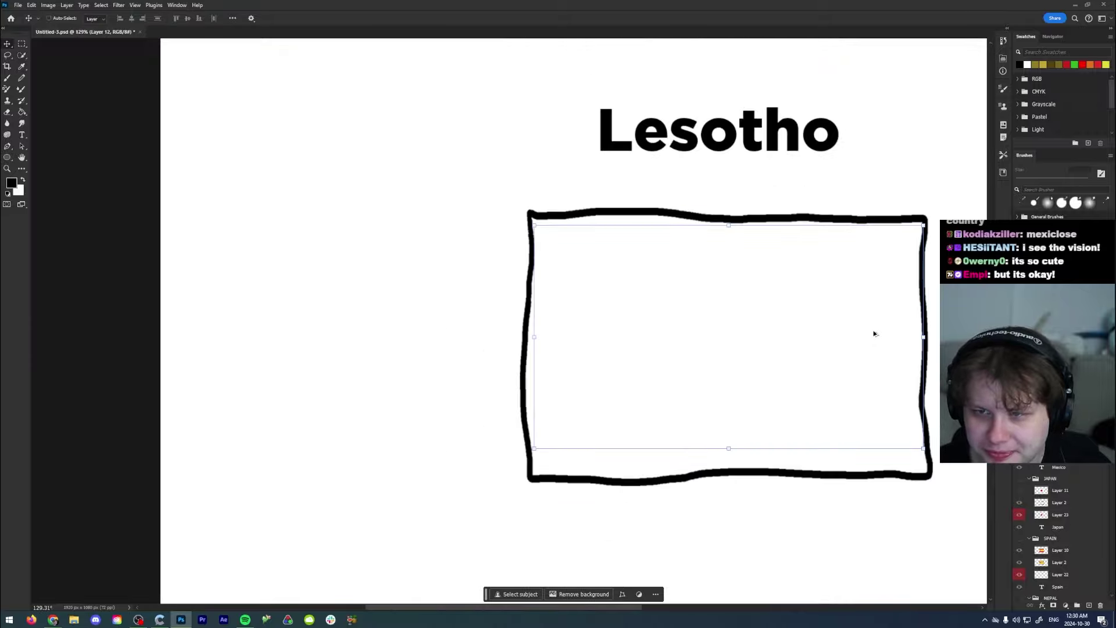
Step: Deselect the Mexican flag layer and make Layer 25 the active layer for the Lesotho flag
scroll(791, 274, up, 1)
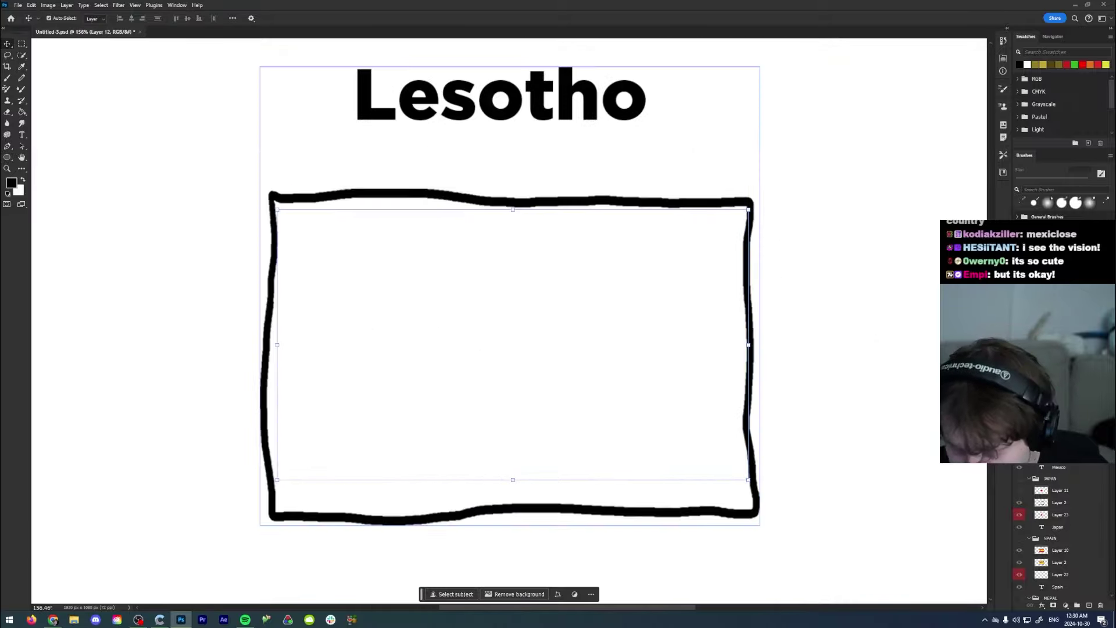
click(909, 252)
scroll(1067, 497, up, 4)
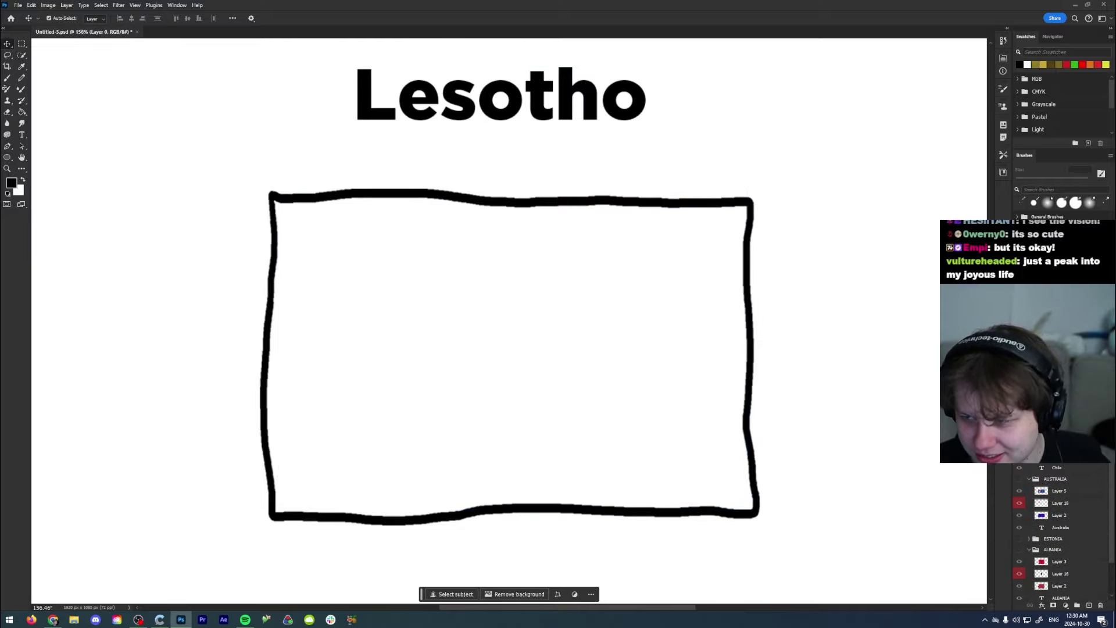
scroll(1058, 535, up, 5)
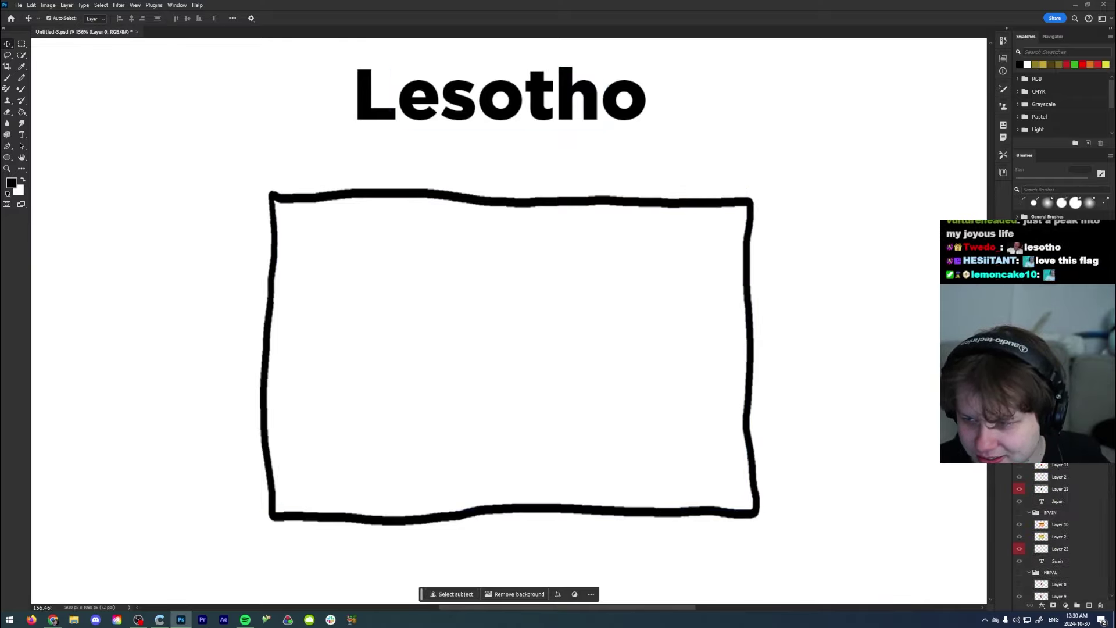
scroll(1058, 535, down, 2)
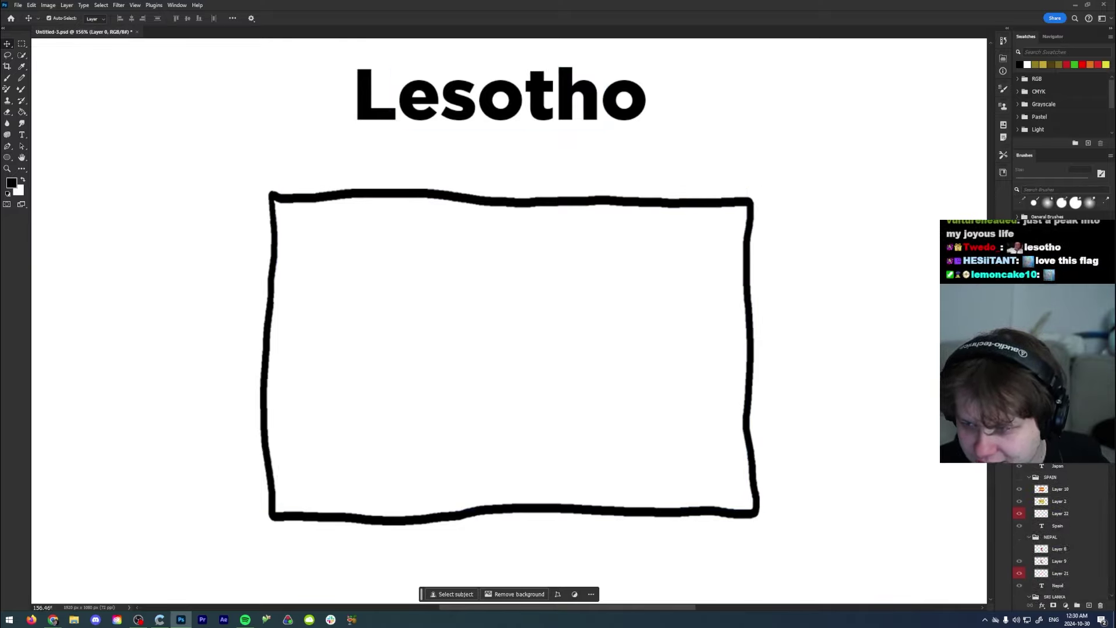
click(1059, 332)
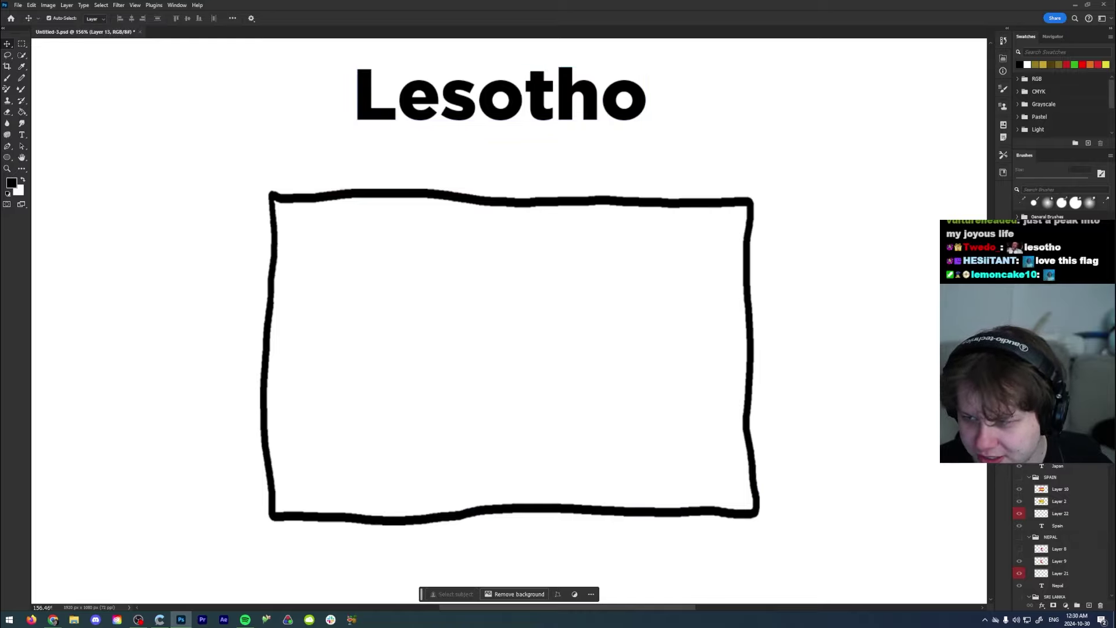
click(1059, 343)
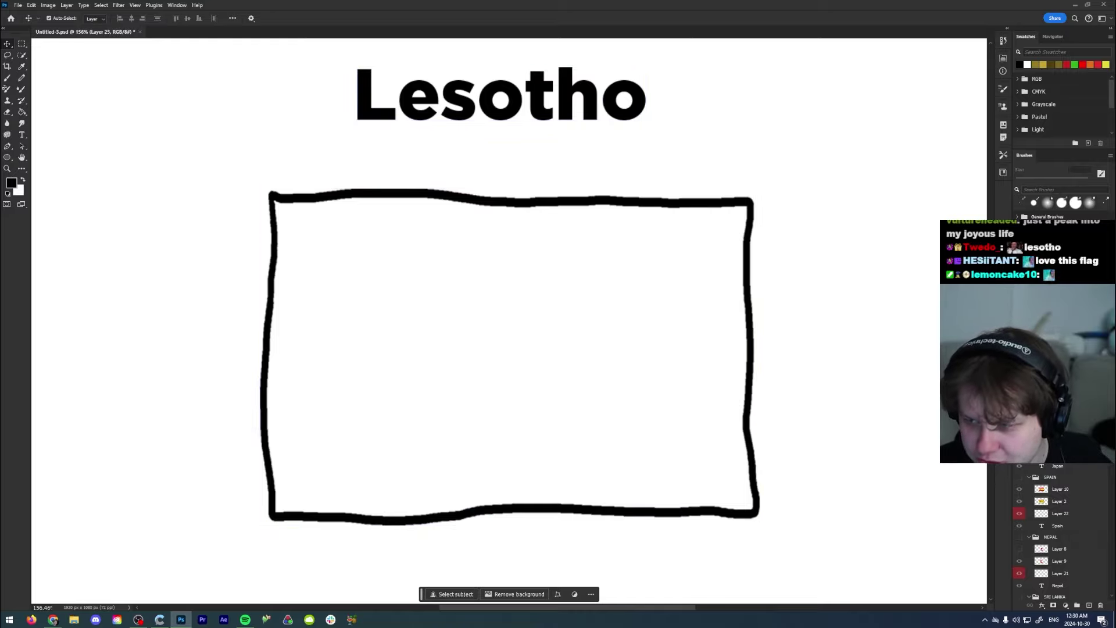
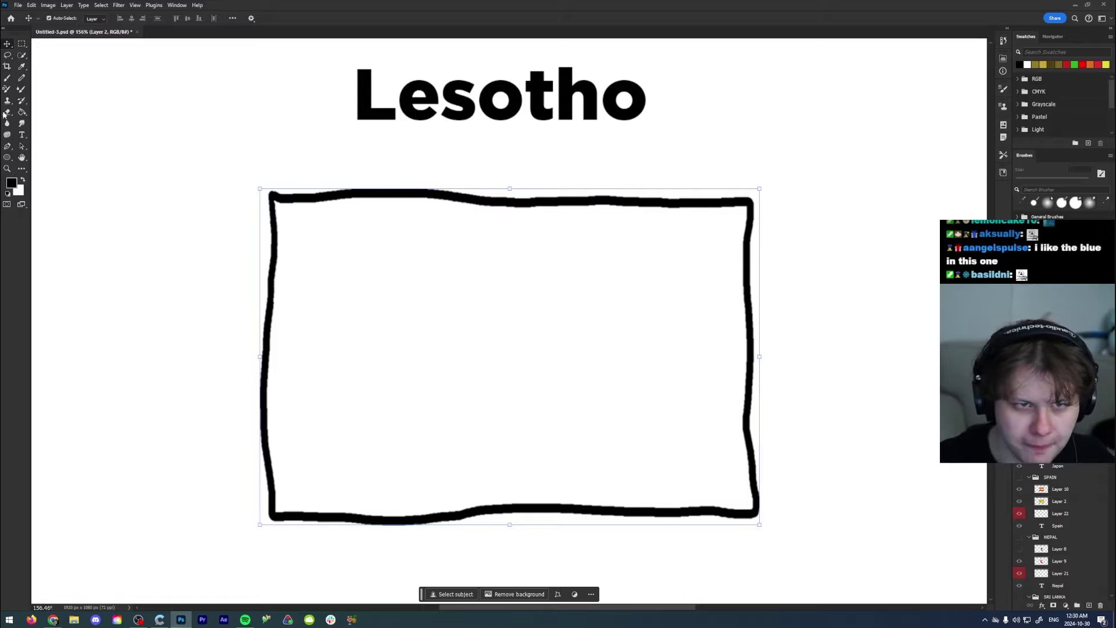
Step: Set the foreground colour to a light turquoise blue for the upper stripe of the Lesotho flag
key(b)
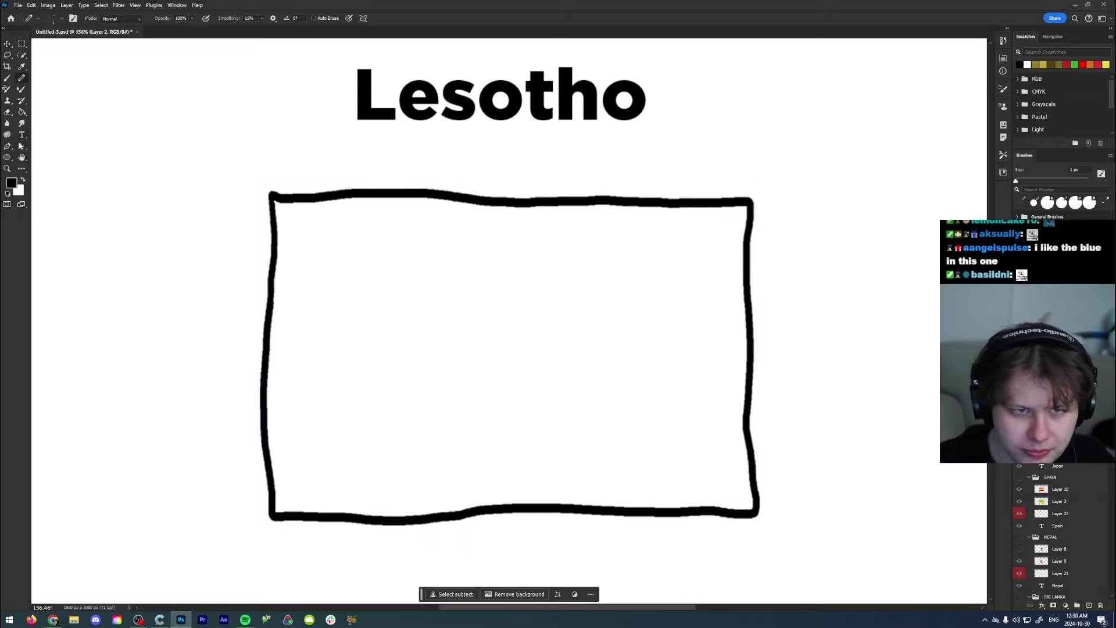
click(11, 183)
drag(563, 238, 563, 211)
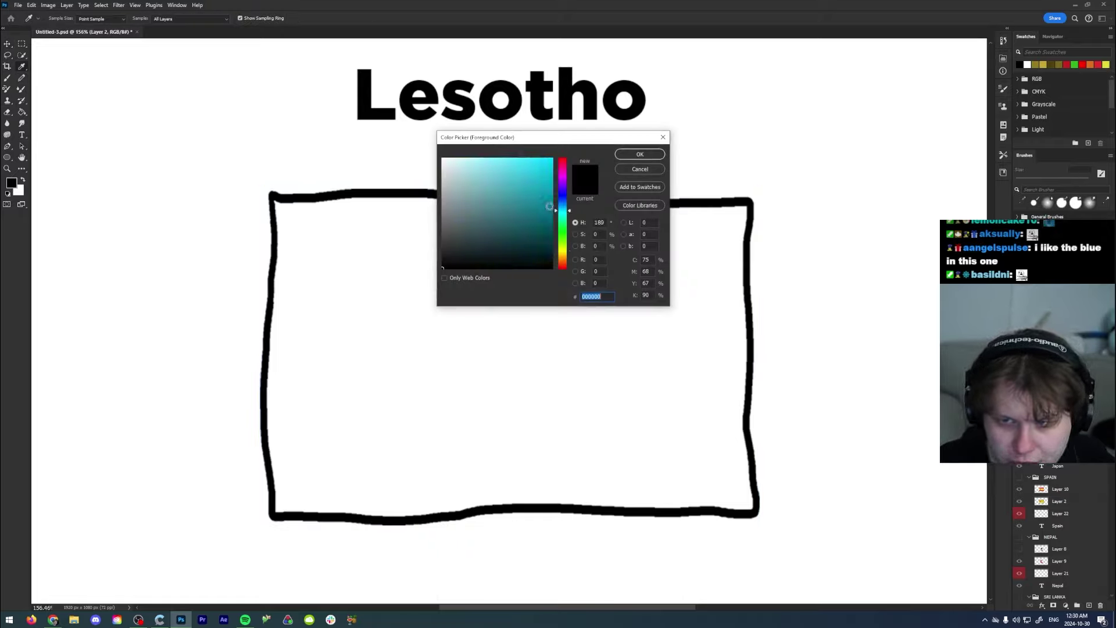
click(518, 178)
click(639, 154)
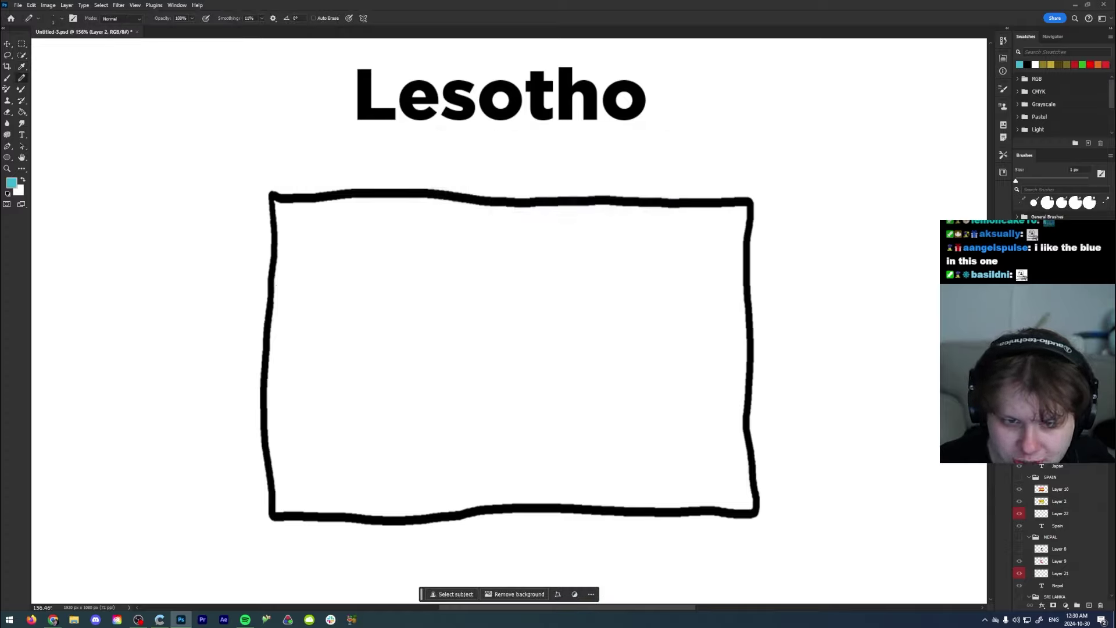
drag(323, 288, 522, 283)
key(ctrl+z)
key(ctrl+z)
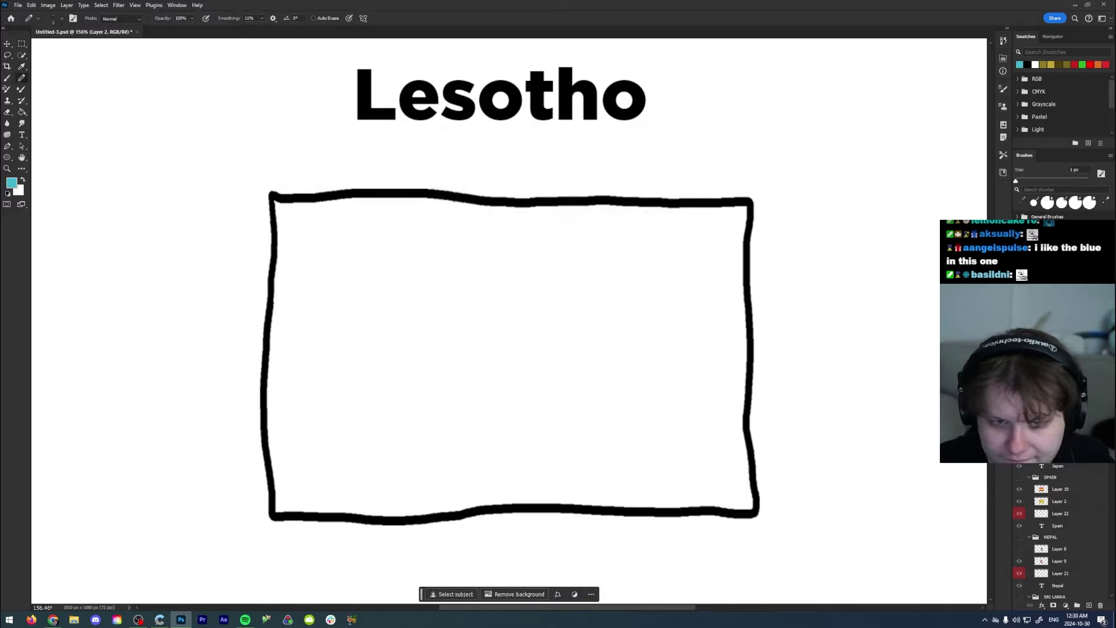
Step: Draw a thin turquoise line across the upper part of the Lesotho flag and fill the area above it
drag(343, 280, 718, 279)
key(g)
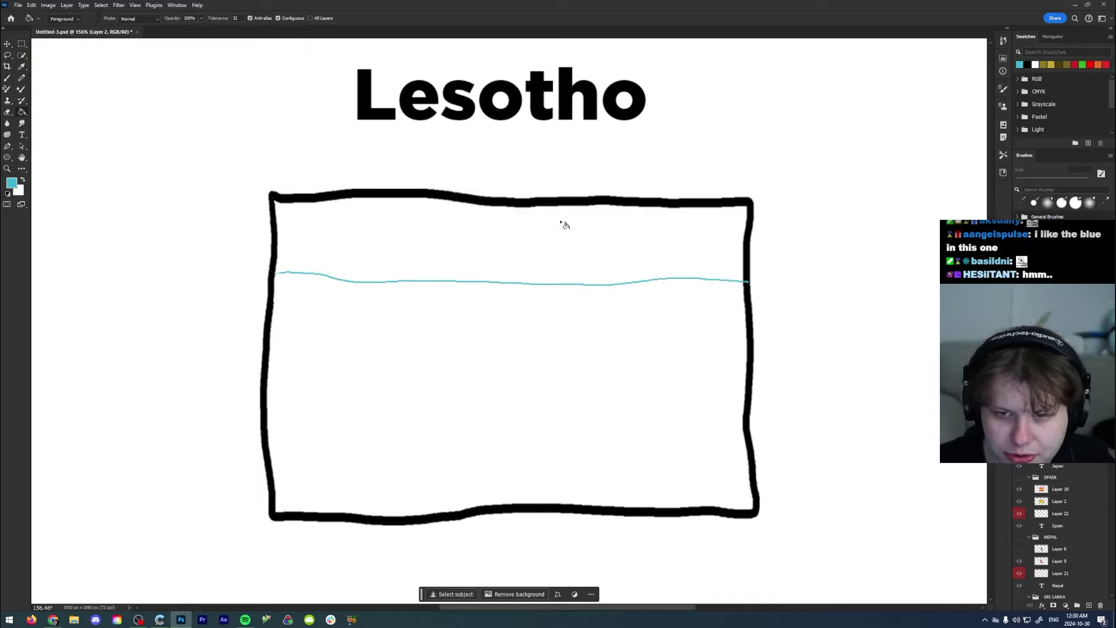
click(568, 235)
Step: Draw a light green line across the lower part of the flag and fill the stripe below it with light green
key(b)
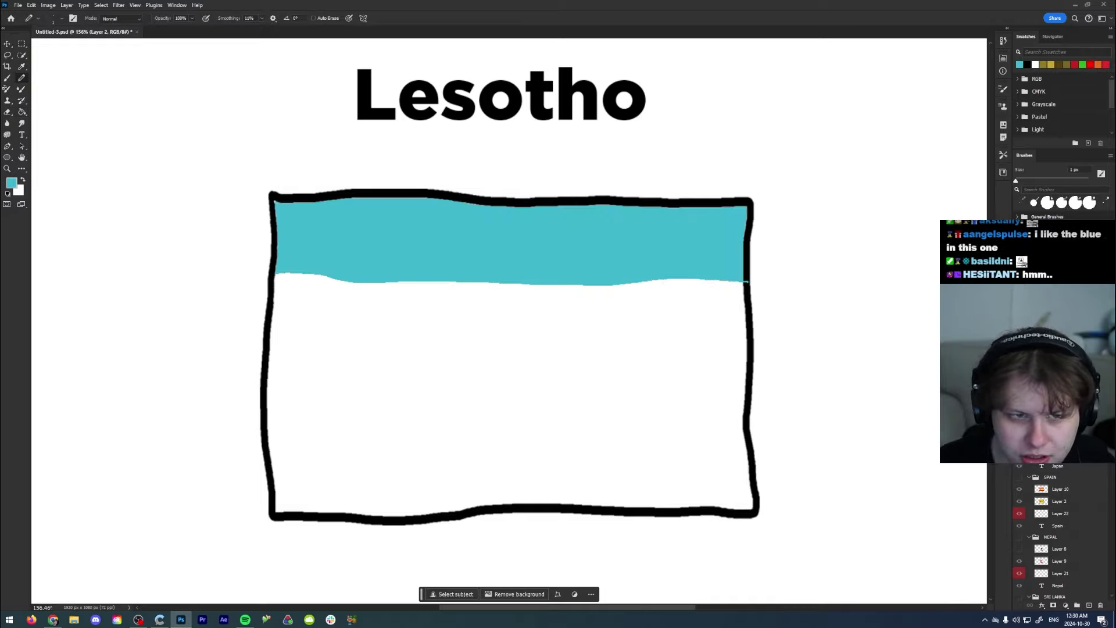
click(12, 183)
drag(562, 209, 562, 231)
drag(517, 178, 494, 174)
click(640, 155)
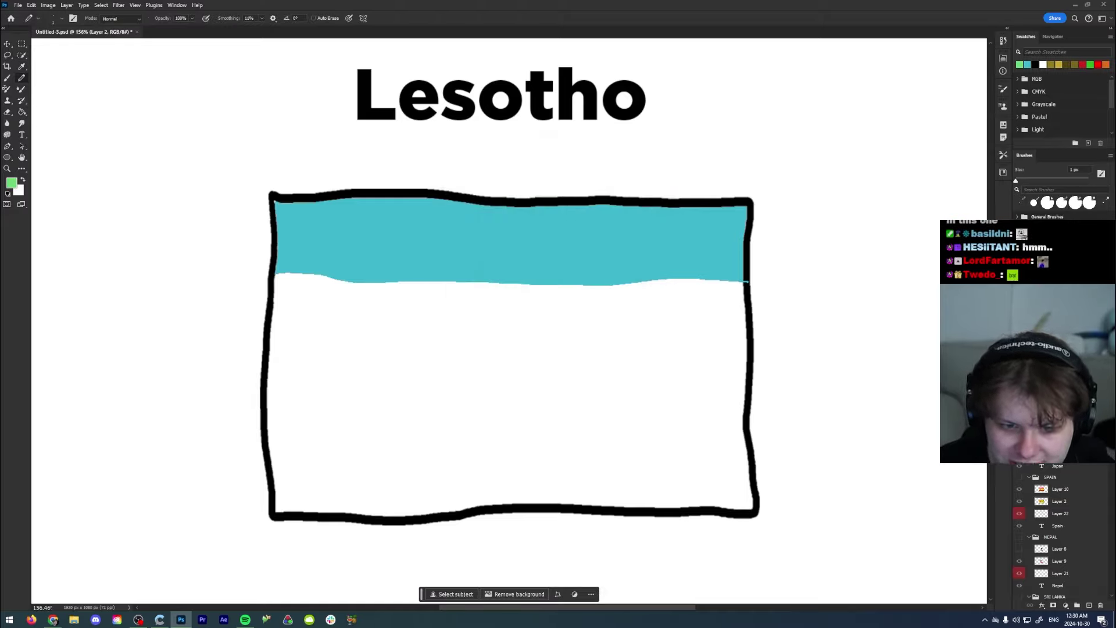
drag(305, 423, 670, 431)
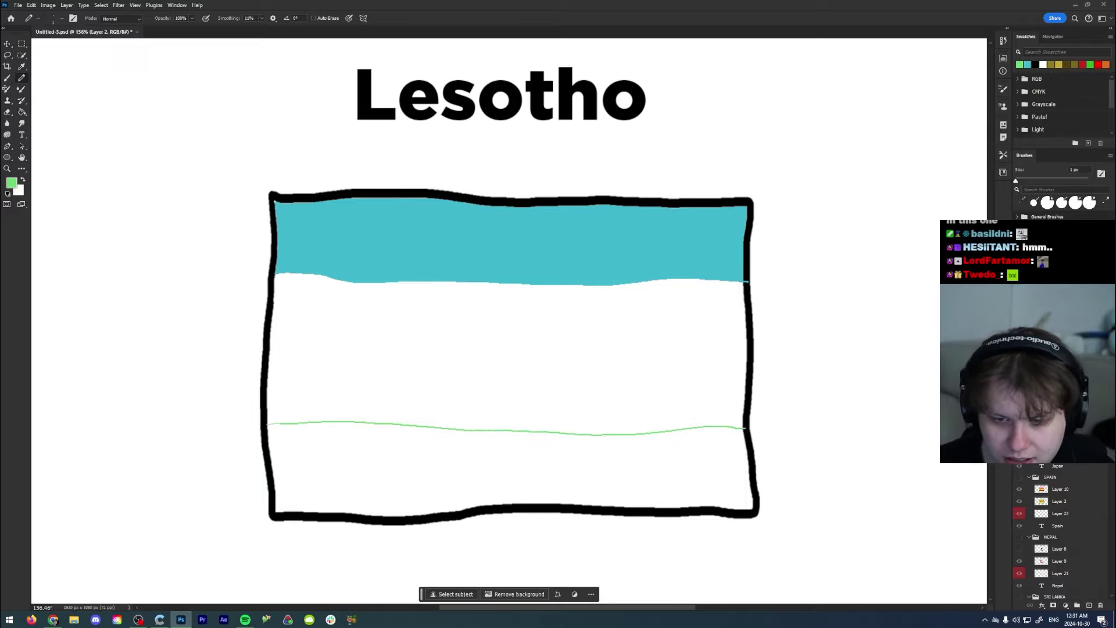
key(g)
click(559, 467)
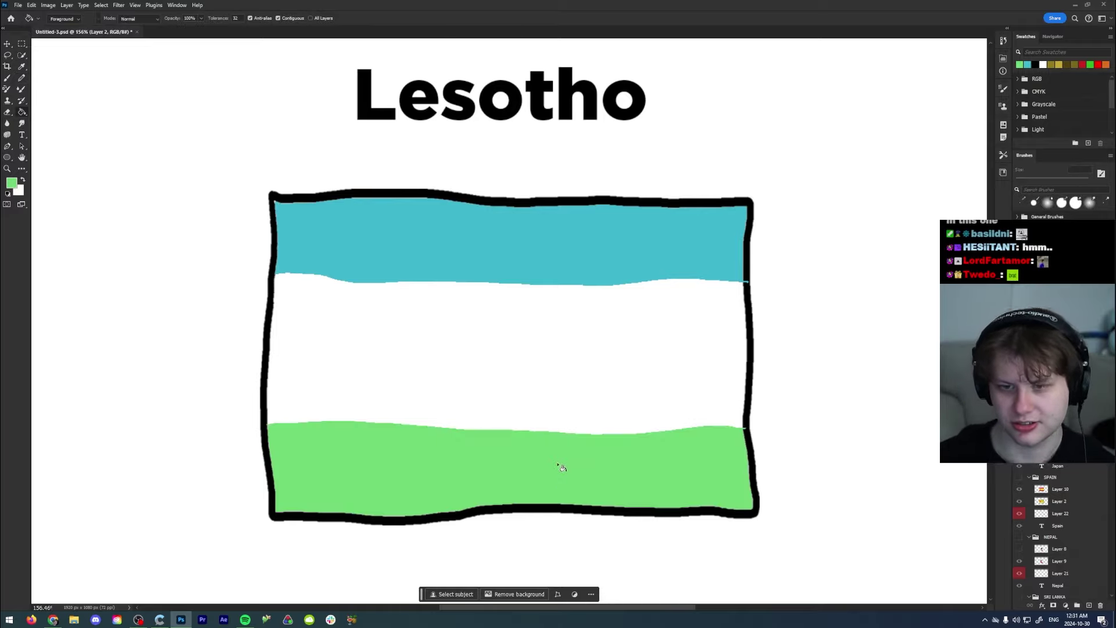
Step: Draw a black bell-shaped emblem with a narrow handle in the middle of the white stripe using a thicker pencil, and fill its body black
scroll(511, 402, up, 2)
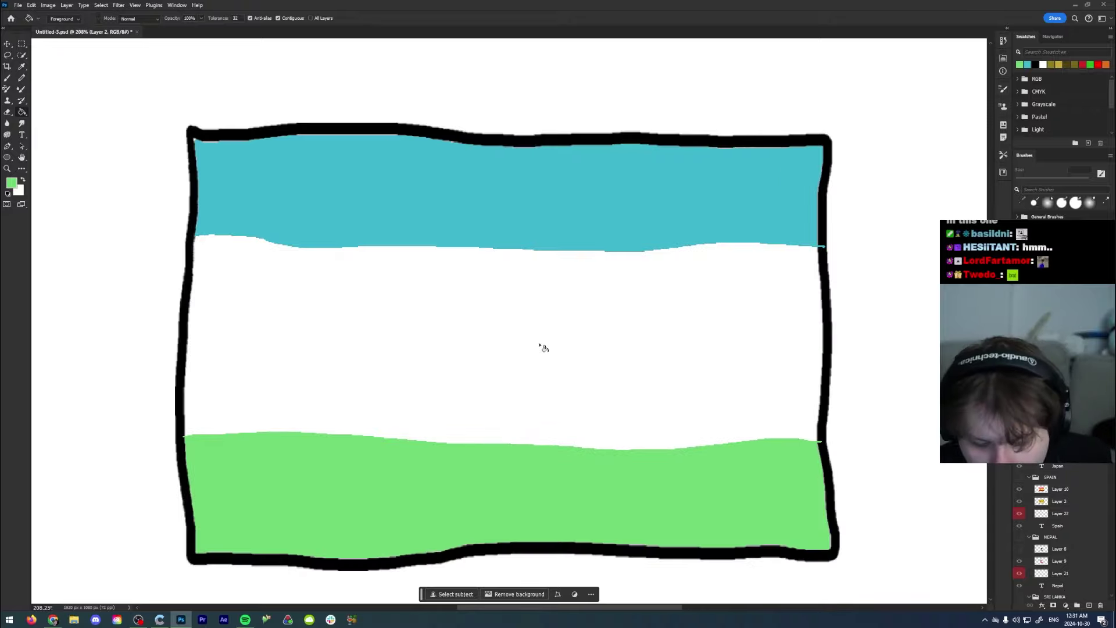
key(b)
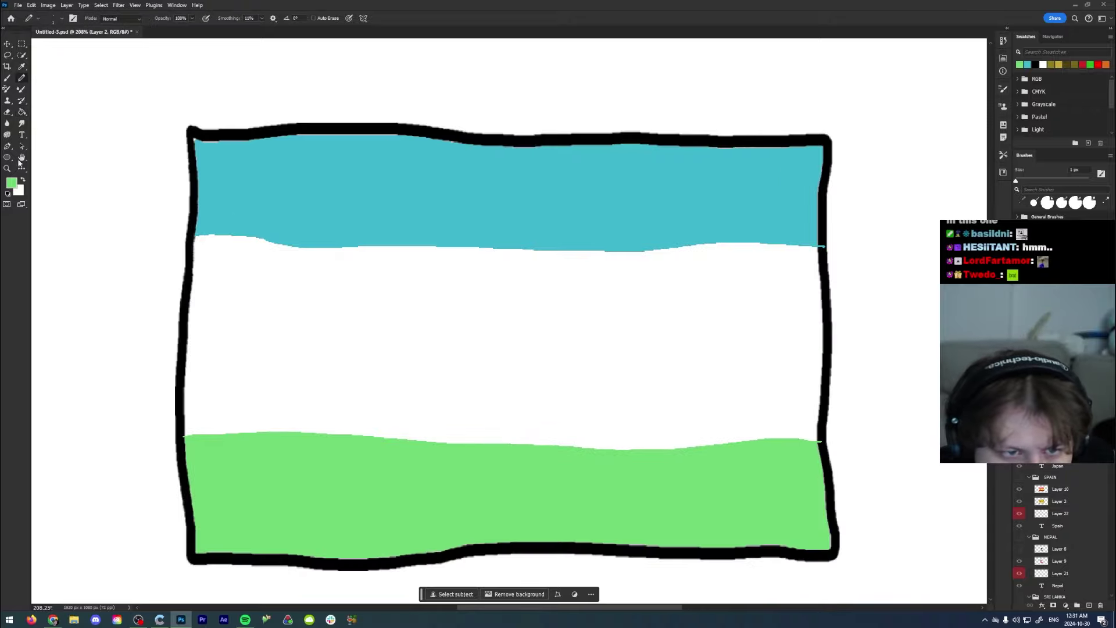
click(13, 185)
drag(495, 221, 440, 271)
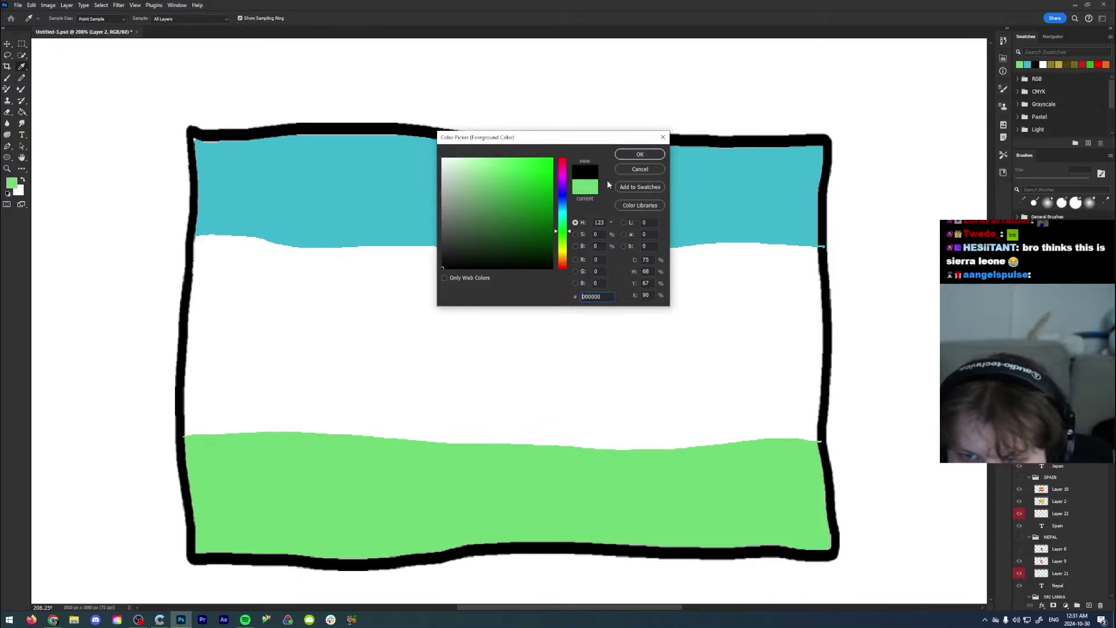
click(639, 154)
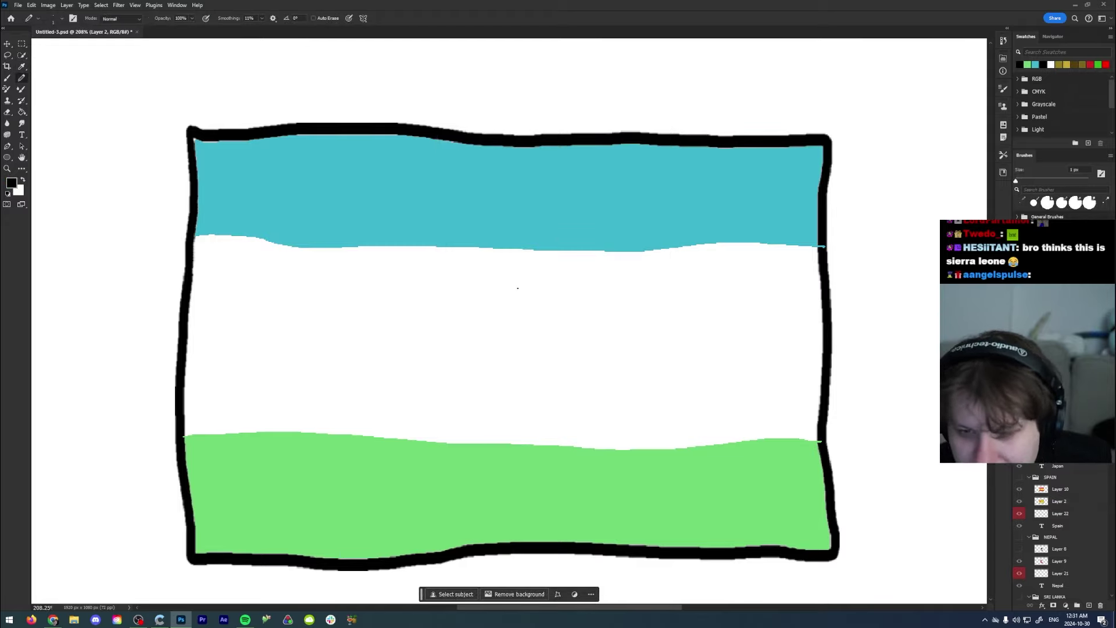
key(bracketright)
key(bracketright)
key(bracketright)
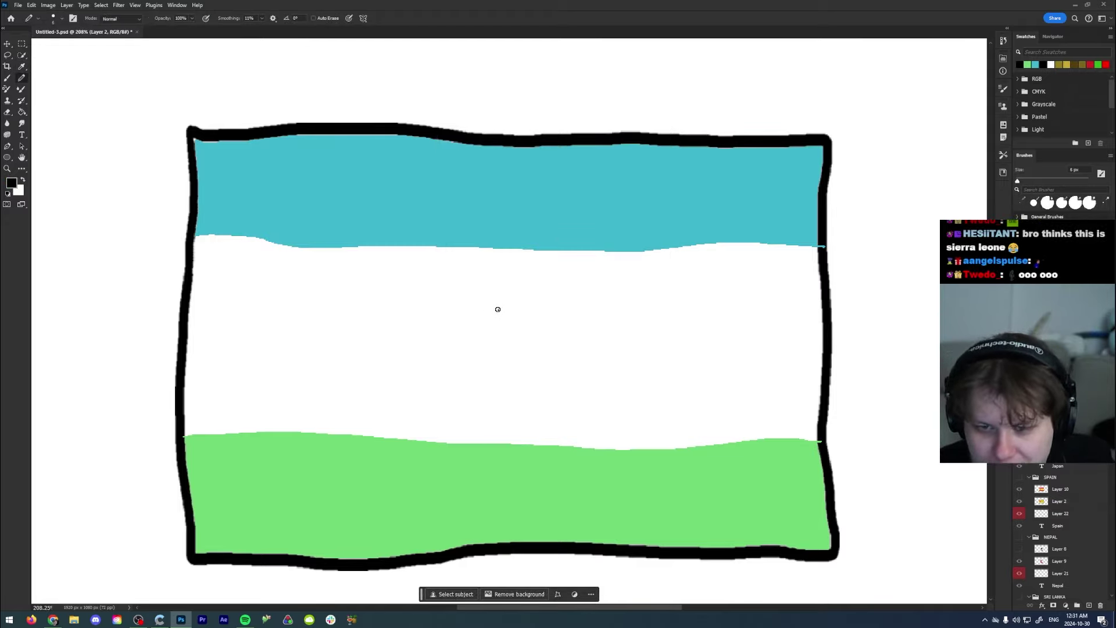
alt+scroll(498, 309, up, 5)
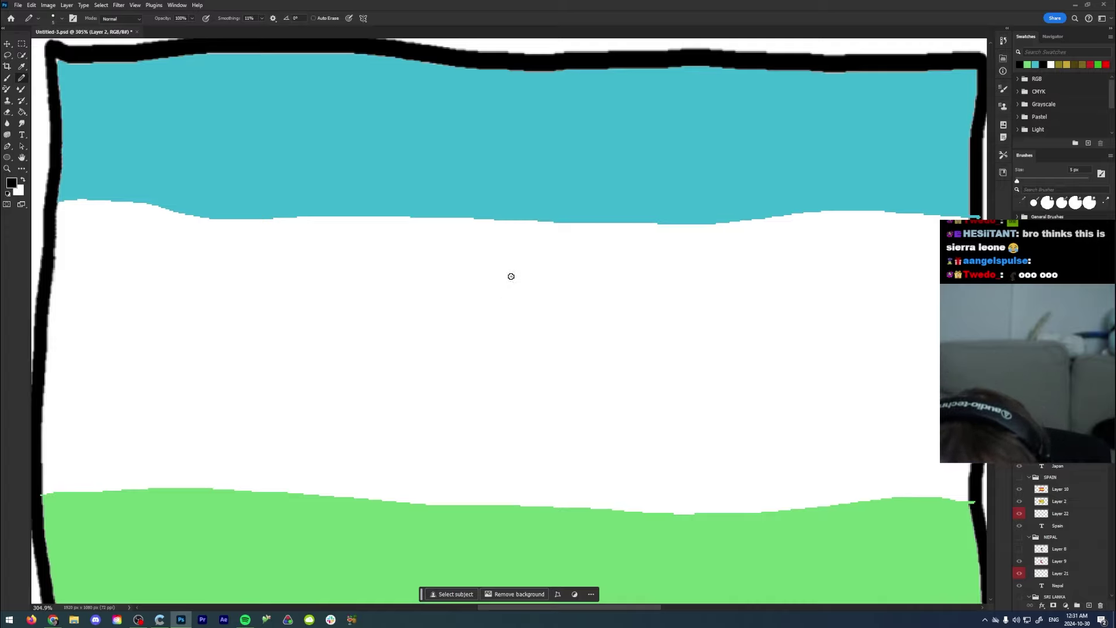
mouse_move(514, 296)
mouse_down()
mouse_move(531, 239)
mouse_move(546, 247)
mouse_move(550, 294)
mouse_move(538, 242)
mouse_move(518, 244)
mouse_move(516, 299)
mouse_move(506, 306)
mouse_move(511, 315)
mouse_move(559, 309)
mouse_move(557, 297)
mouse_move(541, 312)
mouse_move(506, 307)
mouse_move(507, 354)
mouse_move(482, 361)
mouse_move(493, 384)
mouse_move(534, 395)
mouse_move(587, 381)
mouse_move(586, 366)
mouse_move(563, 360)
mouse_move(558, 315)
mouse_up()
key(g)
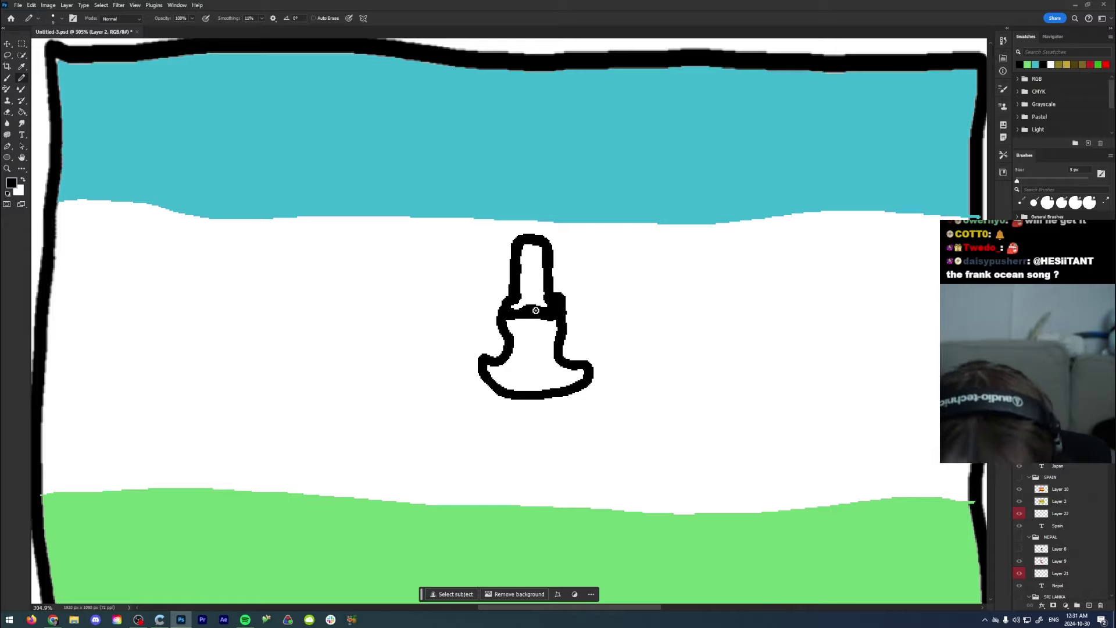
click(526, 349)
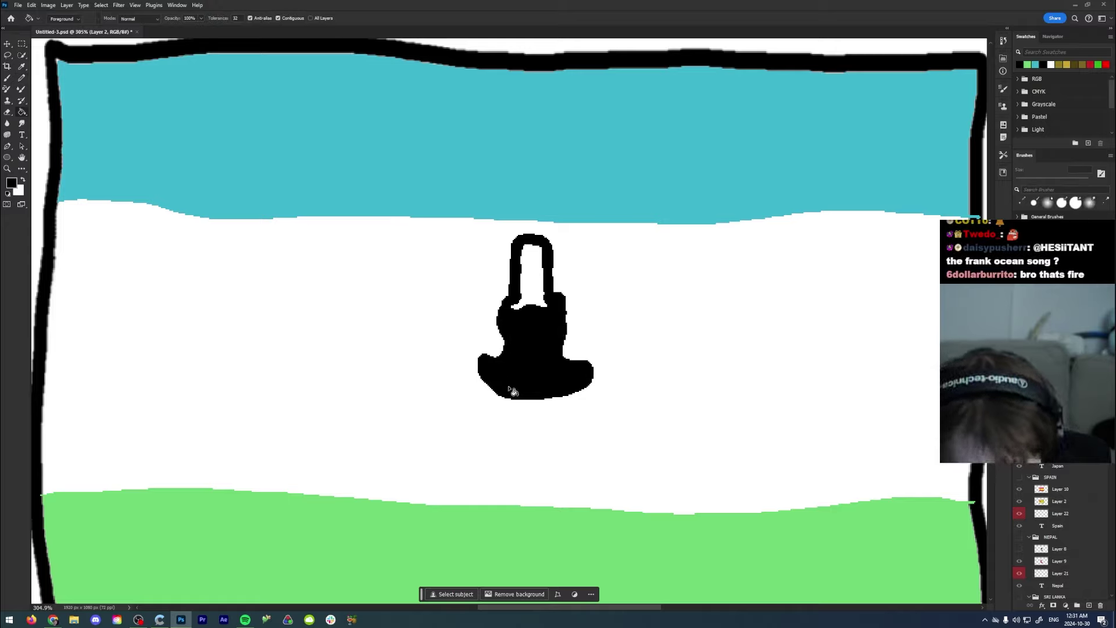
Step: Add two black bars, two side marks and a dot below the emblem, and a crossbar in its handle
key(b)
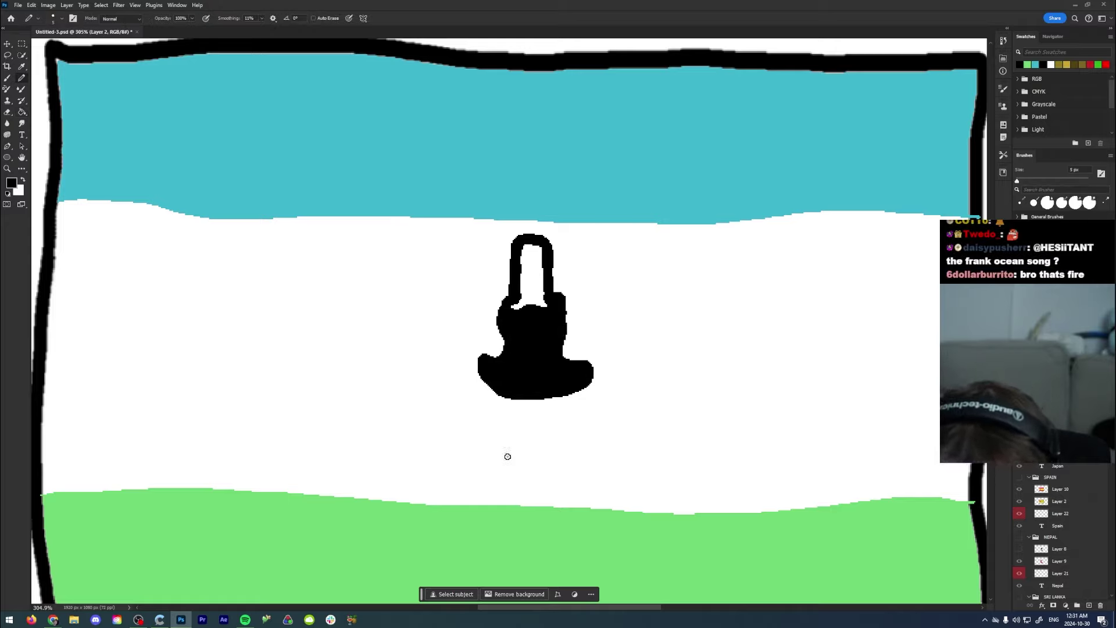
mouse_move(502, 412)
mouse_down()
mouse_move(558, 411)
mouse_move(564, 424)
mouse_move(523, 430)
mouse_move(502, 418)
mouse_move(559, 420)
mouse_move(520, 453)
mouse_move(556, 450)
mouse_move(550, 467)
mouse_move(519, 468)
mouse_move(514, 452)
mouse_move(544, 458)
mouse_up()
mouse_move(488, 437)
mouse_down()
mouse_move(478, 403)
mouse_move(485, 427)
mouse_up()
mouse_move(580, 447)
mouse_down()
mouse_move(598, 412)
mouse_move(586, 436)
mouse_up()
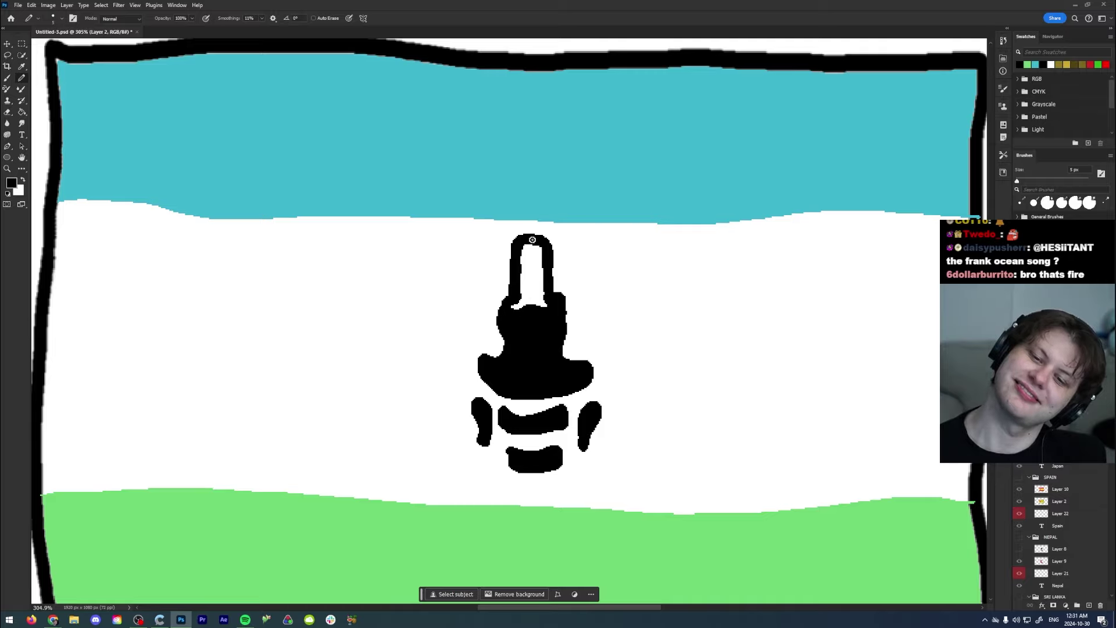
drag(521, 268, 550, 272)
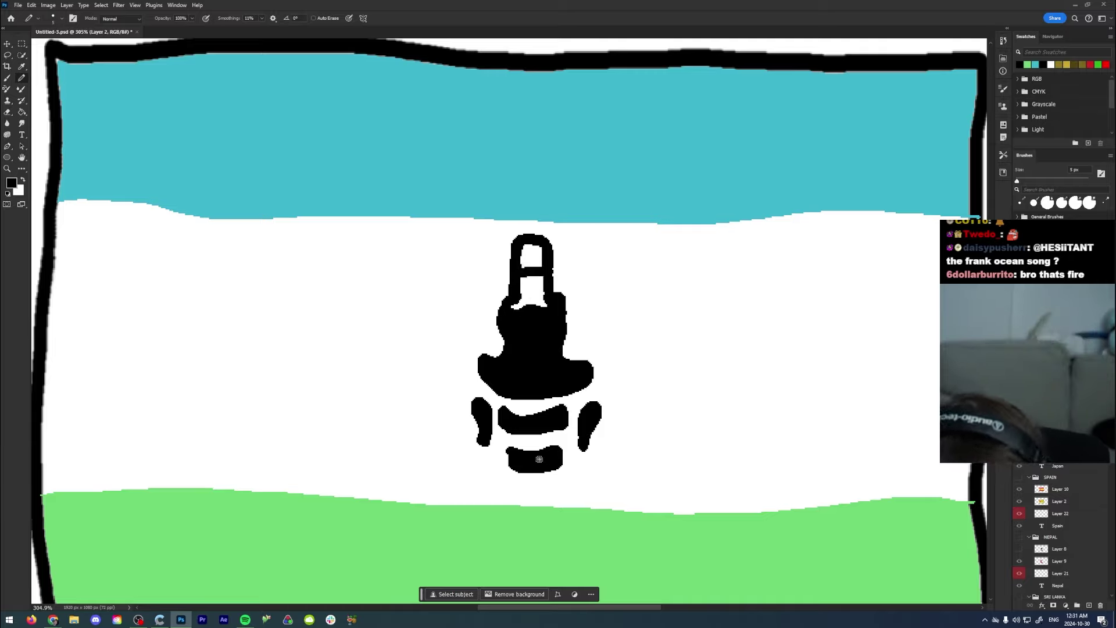
drag(536, 484, 535, 488)
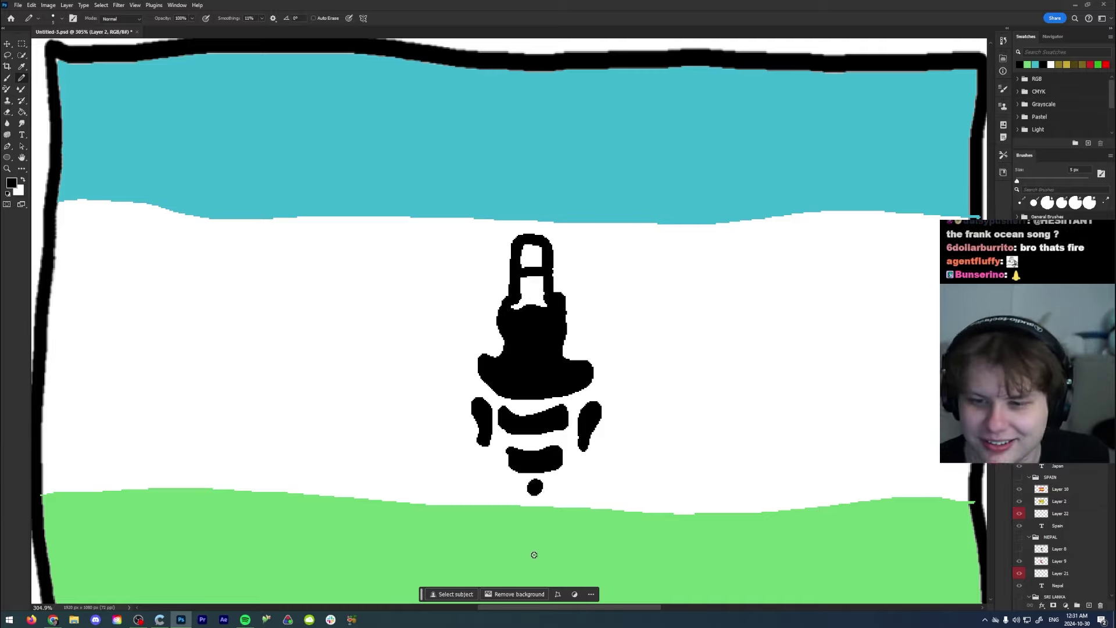
Step: Show the real Lesotho flag image on Layer 13 and bring it in front of the drawing
scroll(550, 450, down, 6)
drag(607, 436, 588, 361)
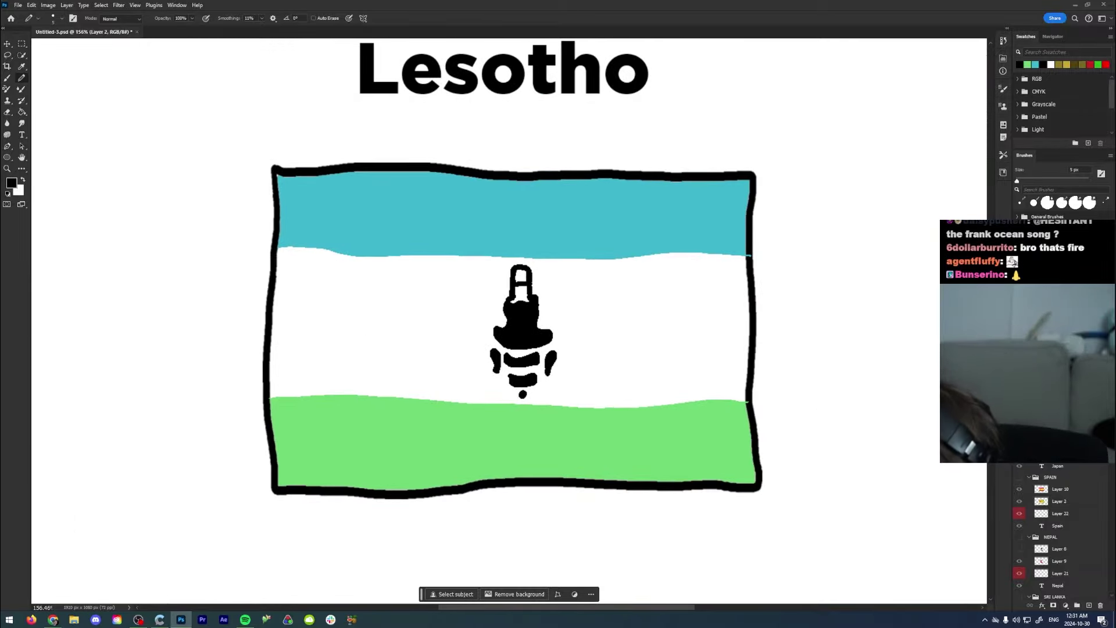
key(ctrl+v)
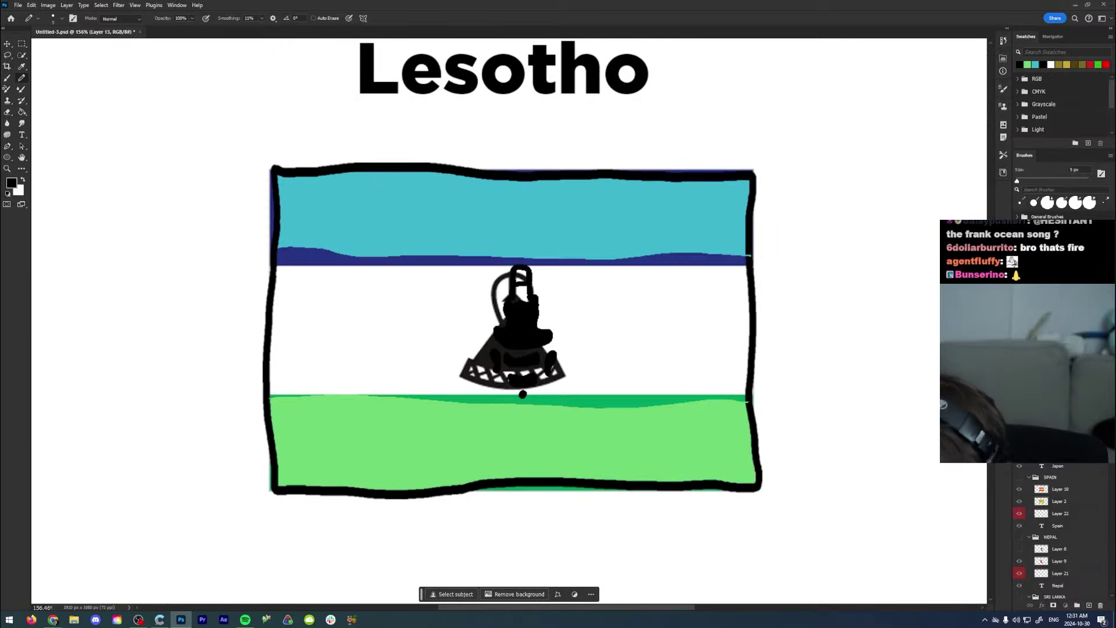
key(ctrl+])
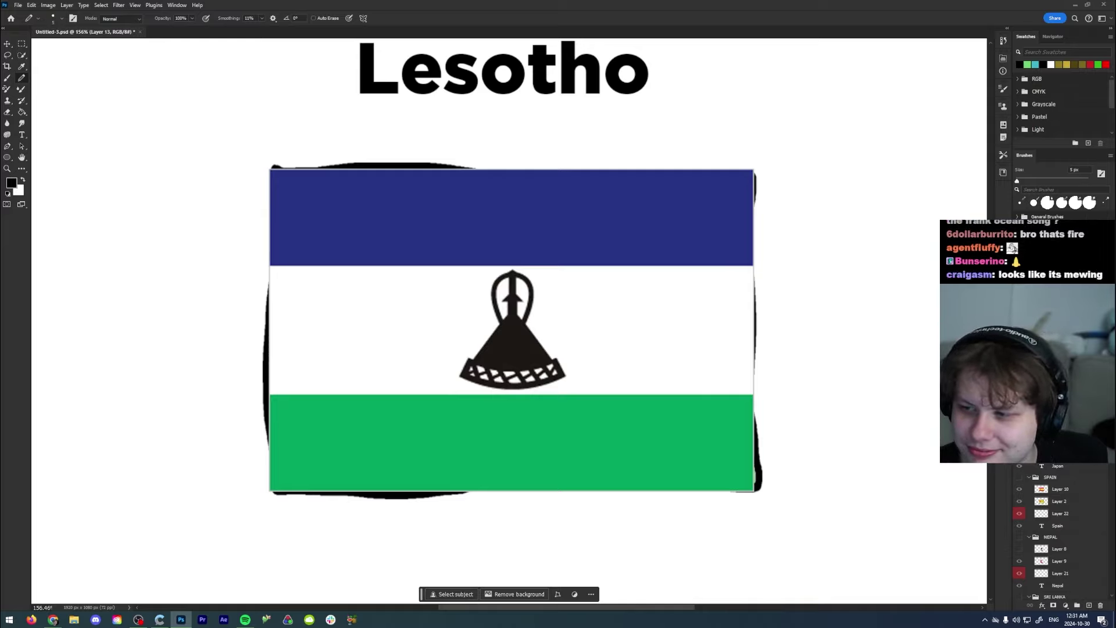
Step: Compare the hand-drawn Lesotho flag with the real one by repeatedly hiding and showing the flag layer
key(ctrl+)
key(ctrl+)
key(ctrl+)
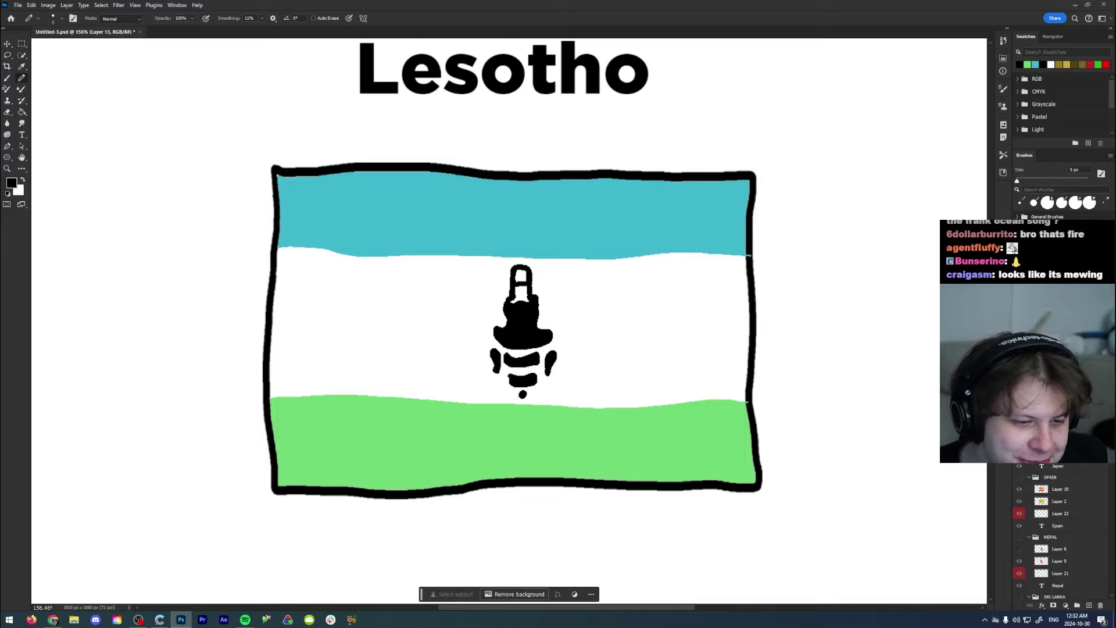
key(ctrl+comma)
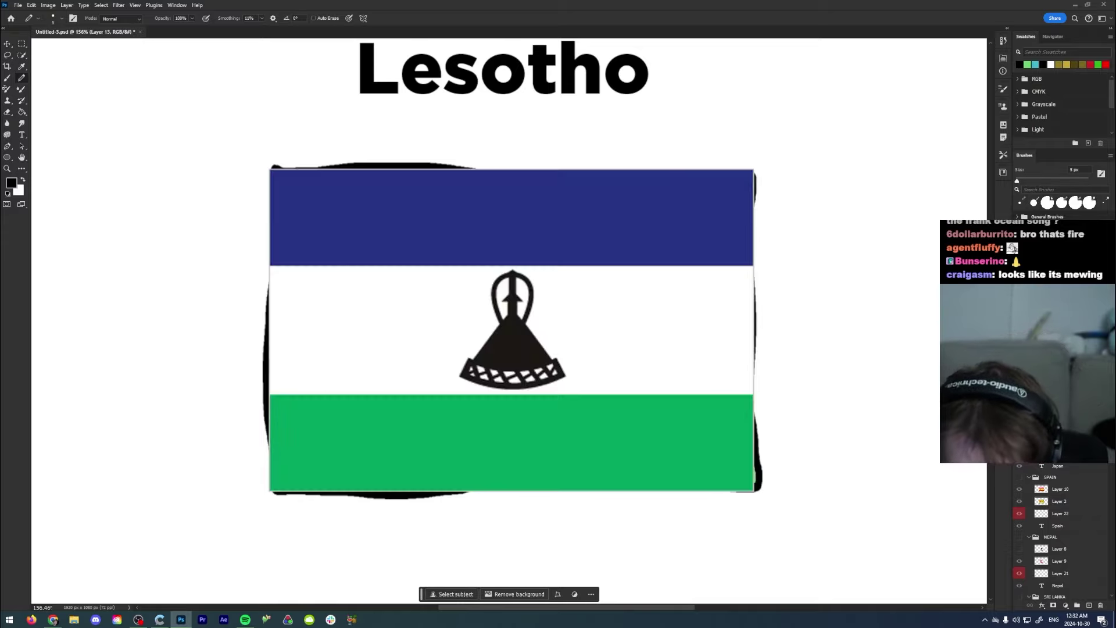
key(ctrl+comma)
key(ctrl+comma)
key(ctrl+comma)
key(ctrl+comma)
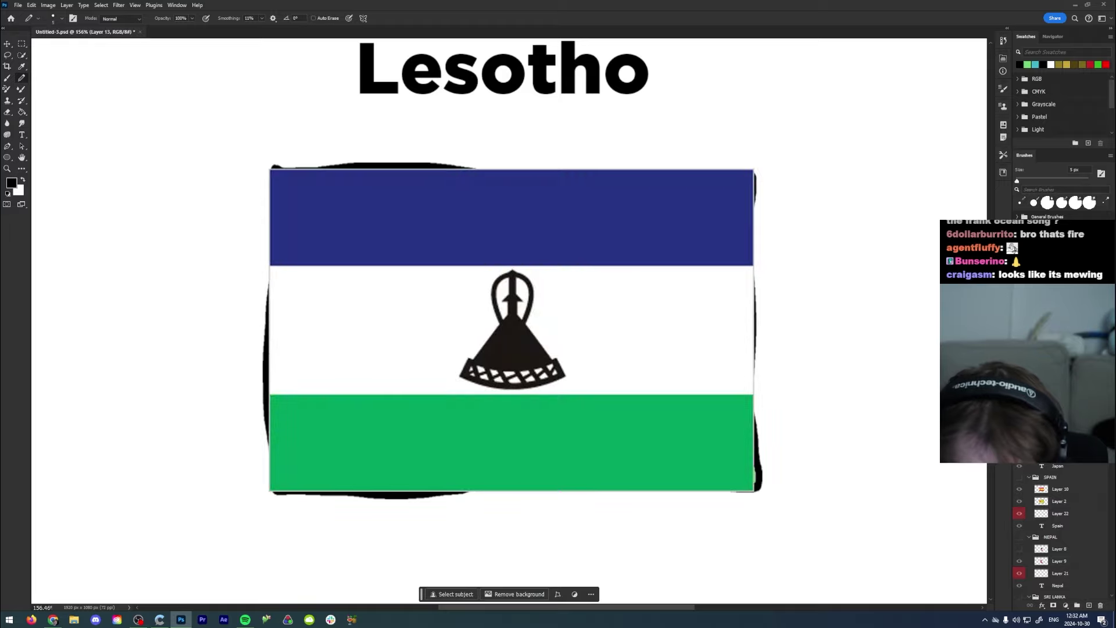
key(ctrl+comma)
key(ctrl+comma)
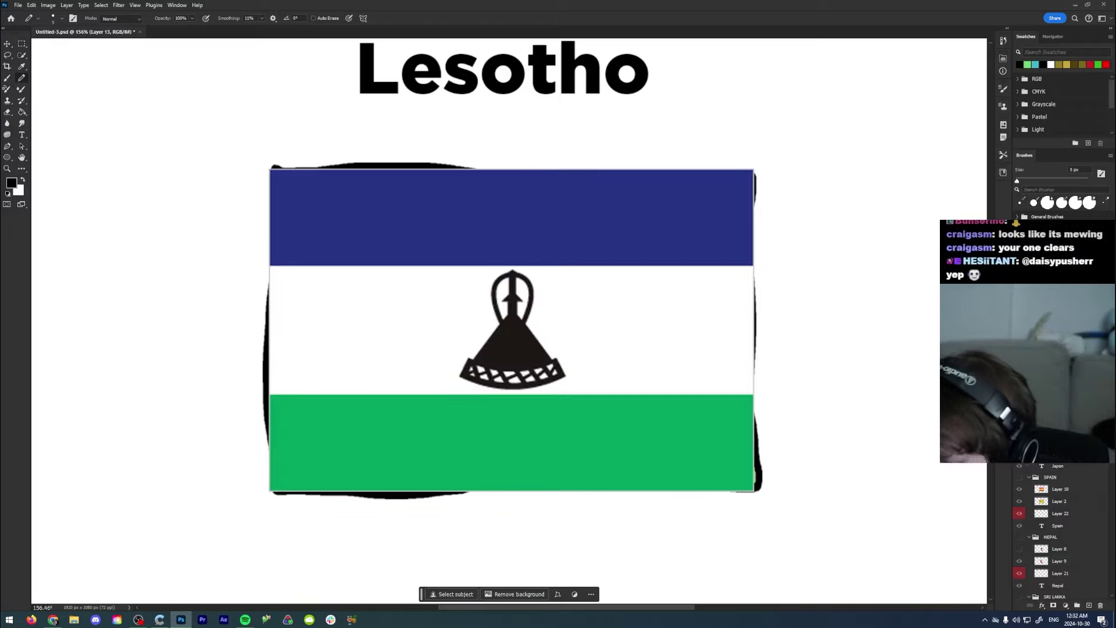
key(ctrl+comma)
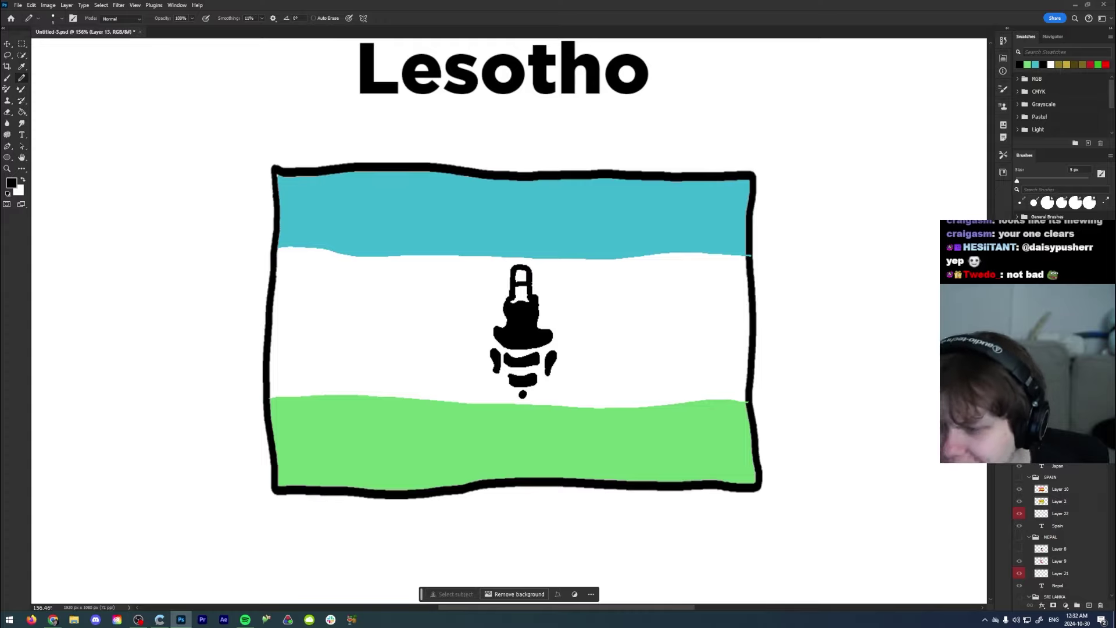
Step: Hide the finished Lesotho flag together with its title and outline
key(ctrl+comma)
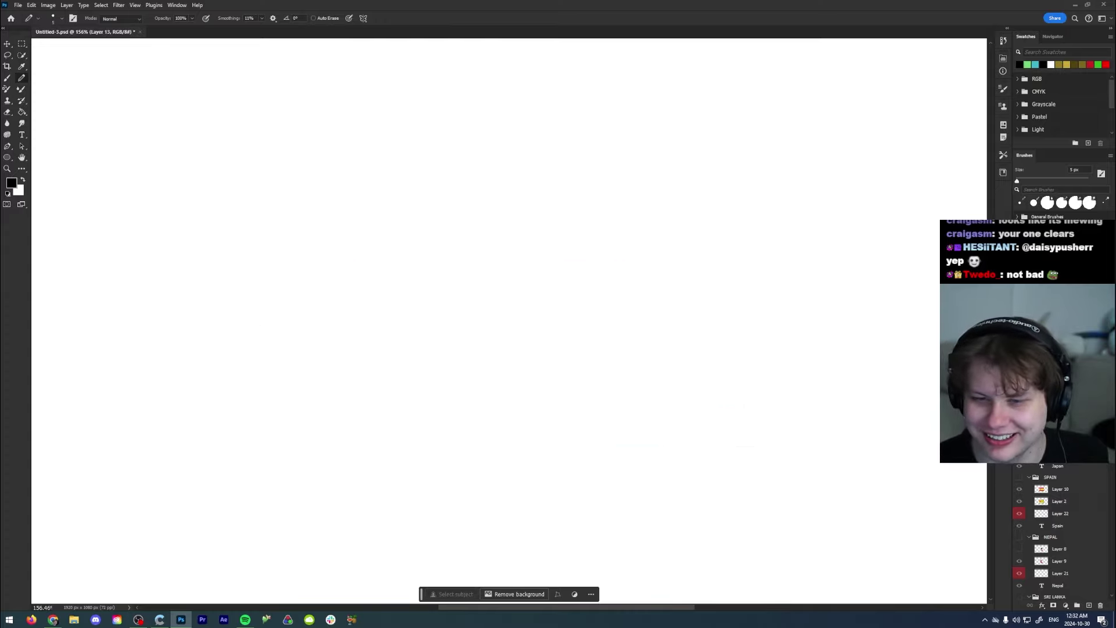
key(ctrl+comma)
key(ctrl+comma)
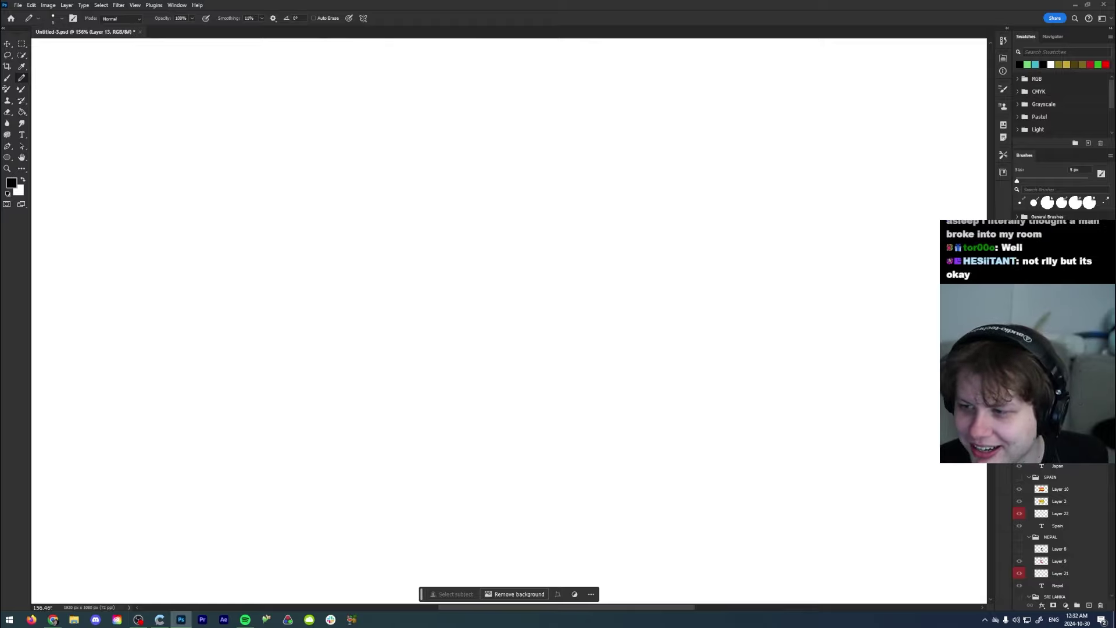
Step: Bring up the South Korea flag template with its real flag image hidden, and make Layer 26 the active layer
click(1055, 417)
scroll(1061, 532, up, 2)
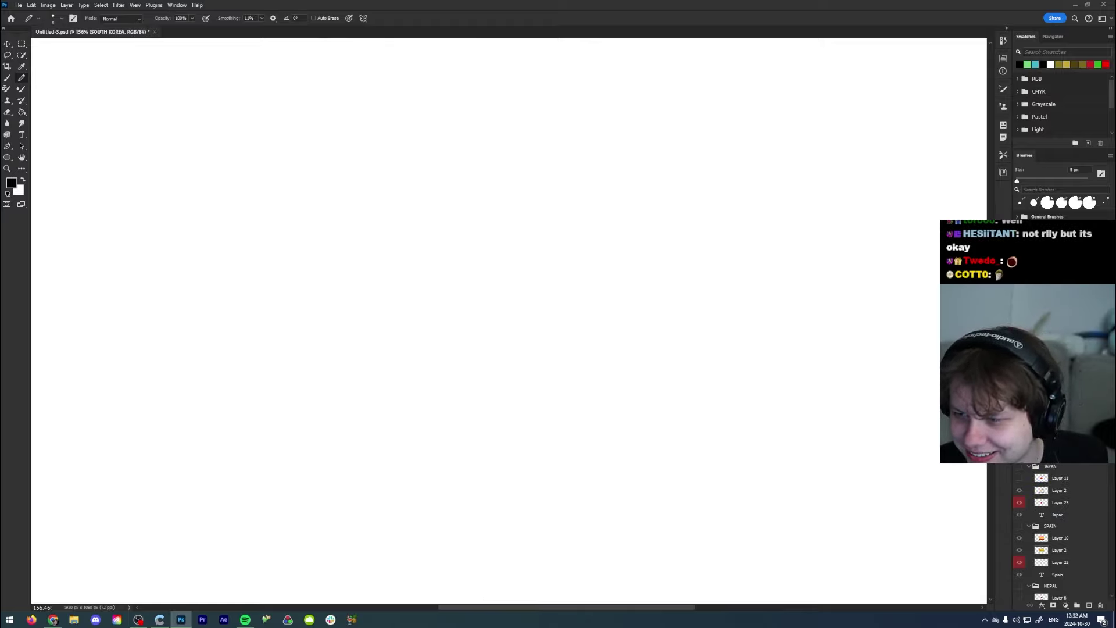
click(1019, 406)
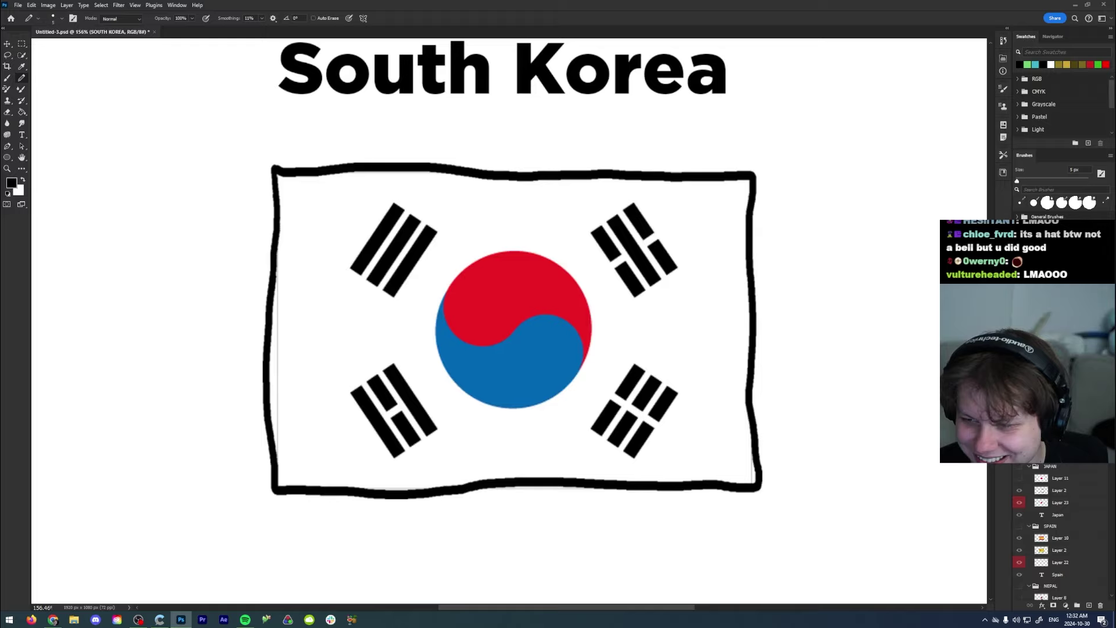
click(1019, 418)
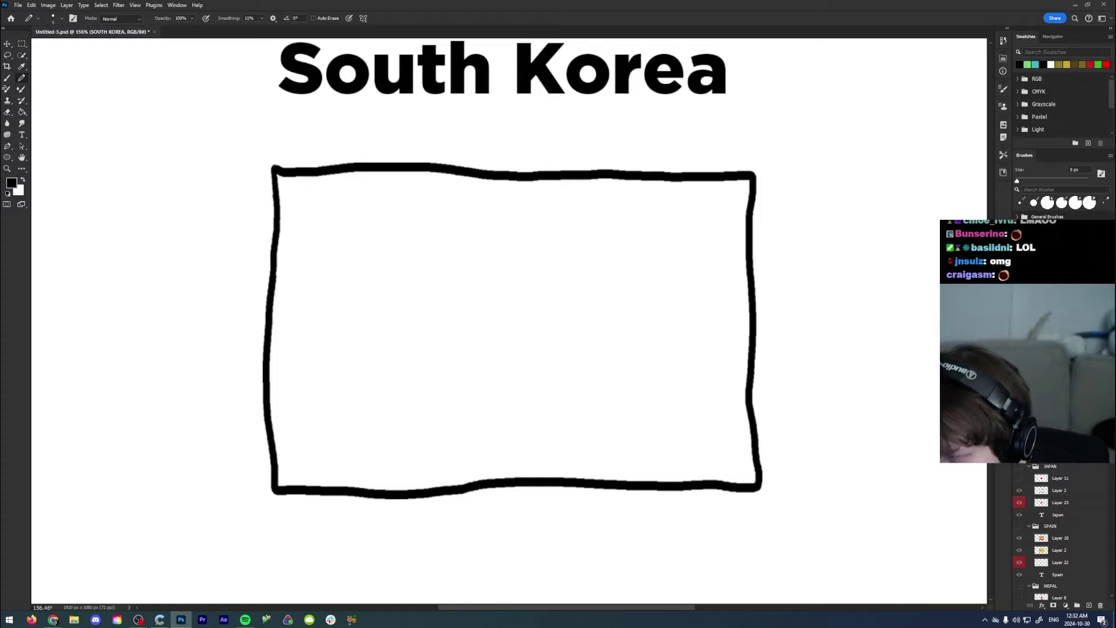
key(ctrl+shift+alt+n)
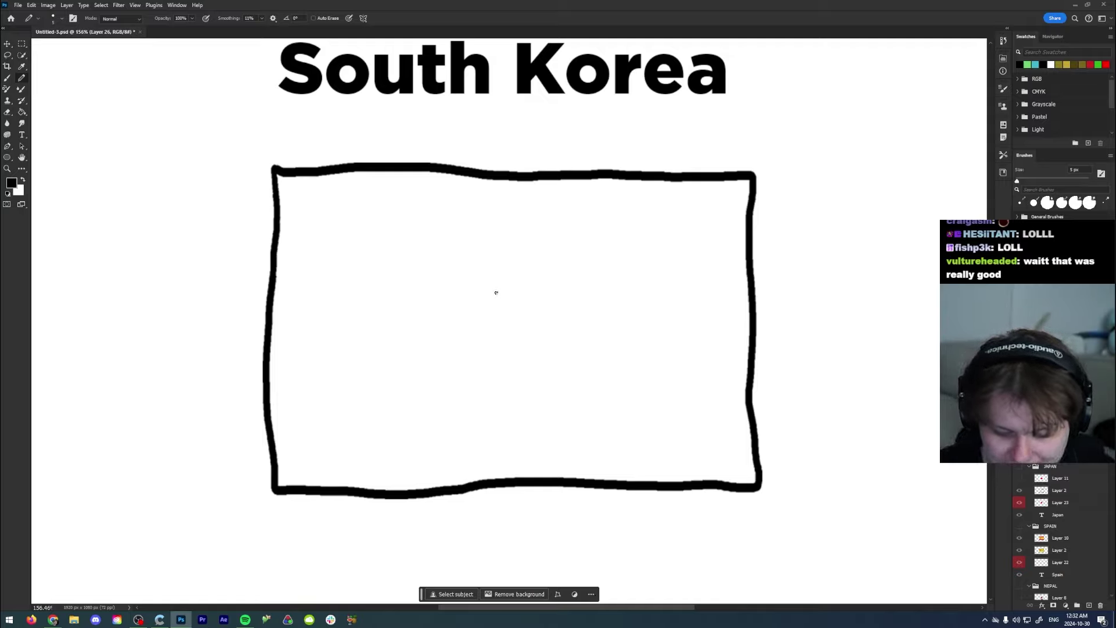
Step: Draw a black circle outline near the middle of the South Korea flag and divide it with a wavy S-shaped line
click(19, 187)
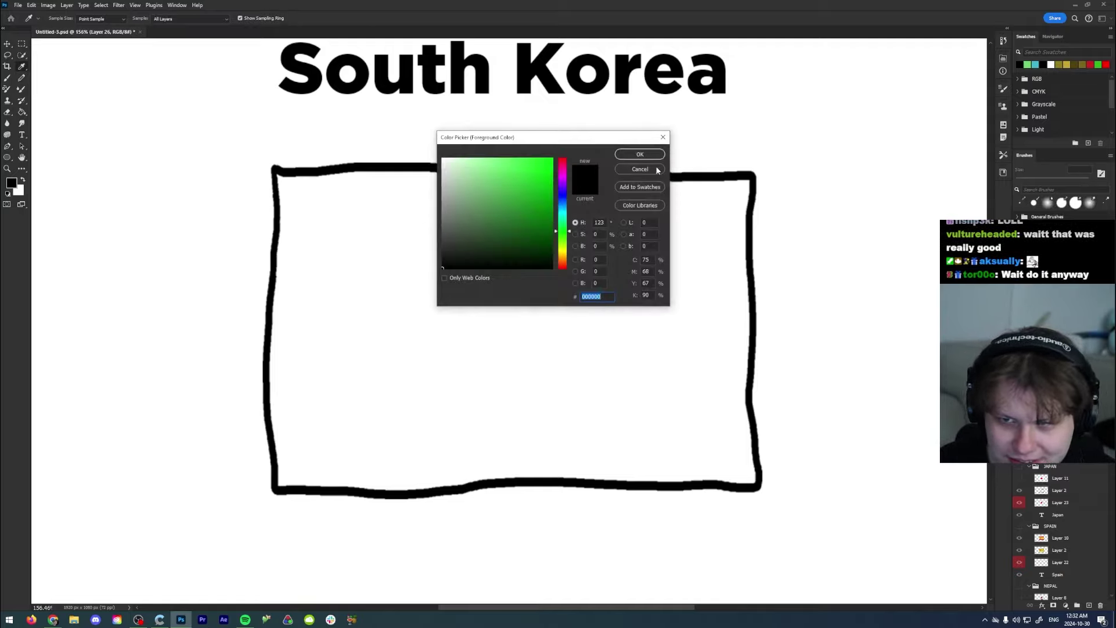
key(Escape)
mouse_move(494, 266)
mouse_down()
mouse_move(447, 340)
mouse_move(484, 369)
mouse_move(534, 360)
mouse_move(557, 318)
mouse_move(541, 274)
mouse_move(499, 264)
mouse_up()
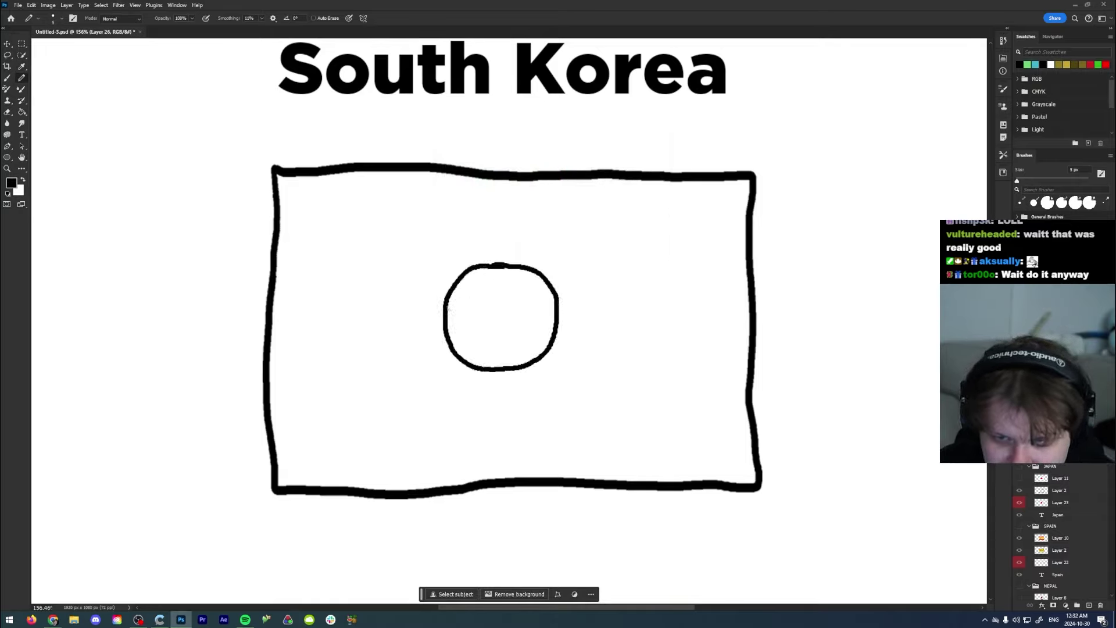
mouse_move(448, 309)
mouse_down()
mouse_move(456, 331)
mouse_move(503, 339)
mouse_move(543, 308)
mouse_up()
key(ctrl+z)
mouse_move(445, 306)
mouse_down()
mouse_move(455, 336)
mouse_move(506, 327)
mouse_move(553, 318)
mouse_up()
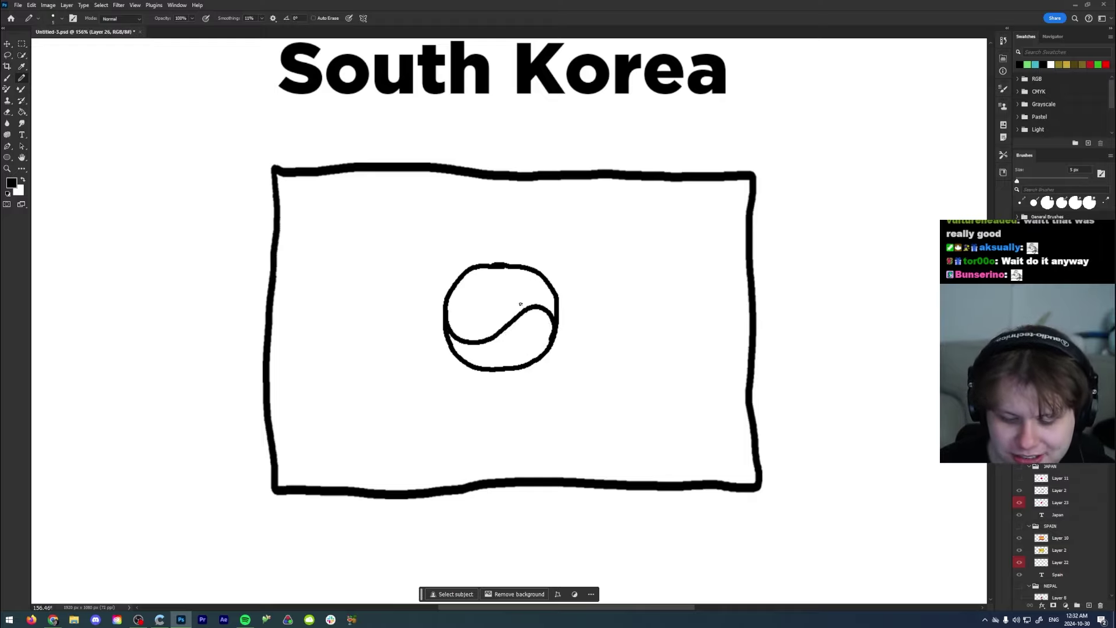
Step: Pick a soft red foreground colour and fill the upper half of the divided circle with it
key(g)
click(12, 184)
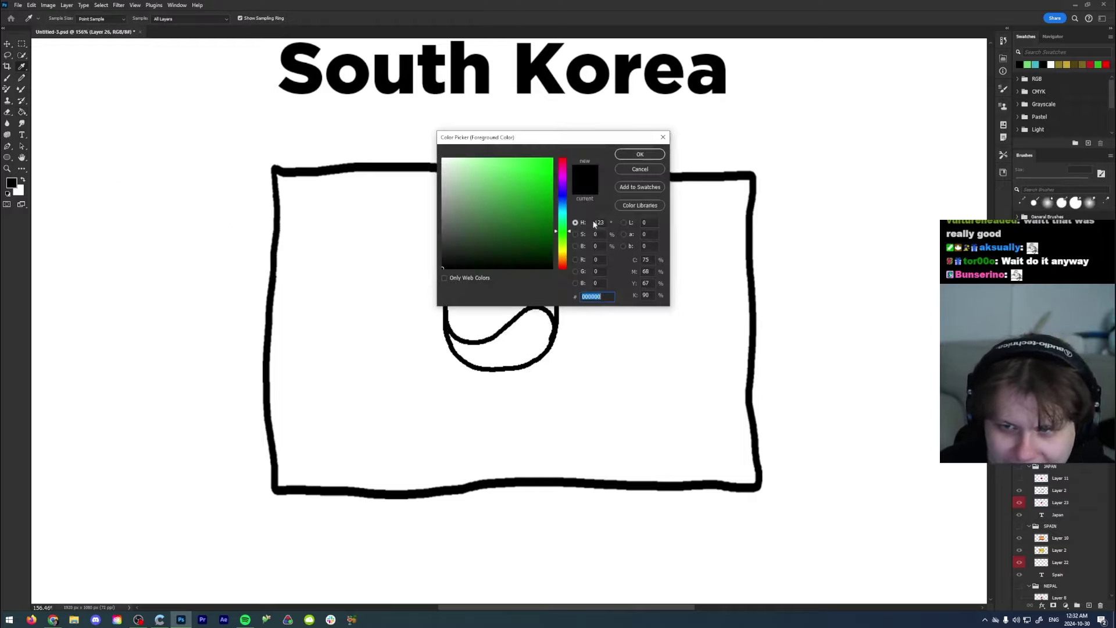
drag(567, 206, 562, 158)
click(519, 168)
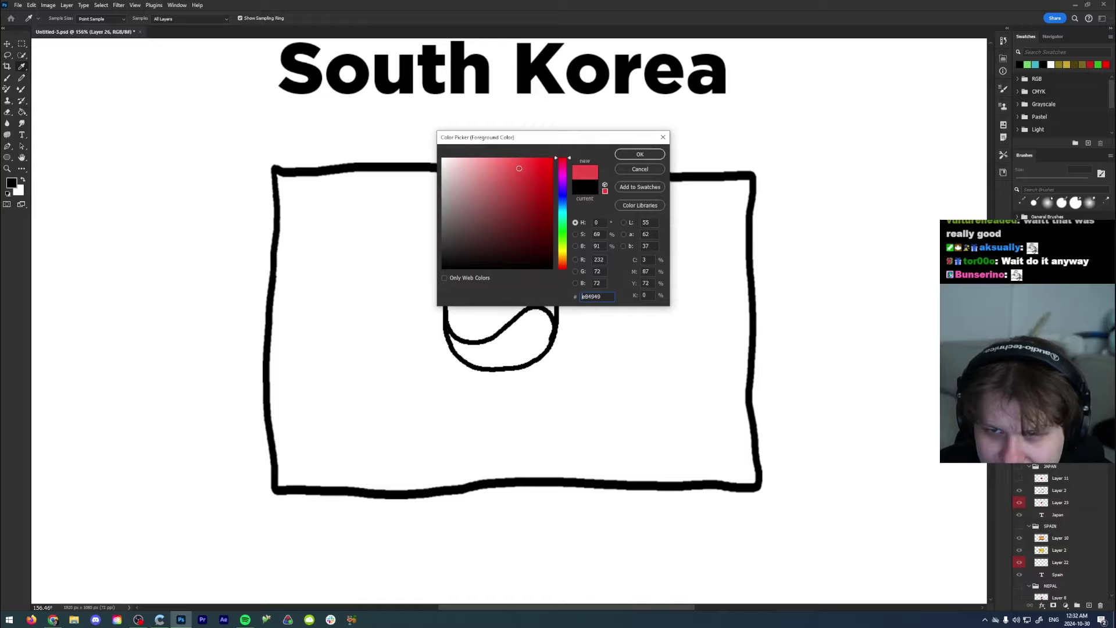
click(640, 154)
click(498, 293)
key(b)
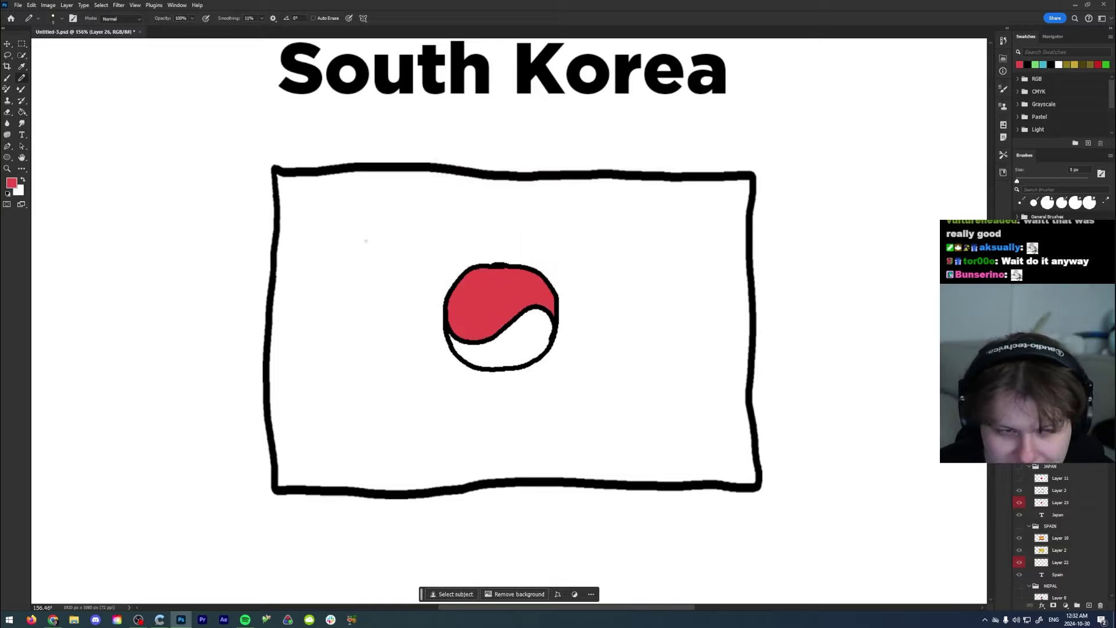
Step: Pick a purplish-blue foreground colour and fill the lower half of the divided circle with it
click(11, 184)
click(564, 195)
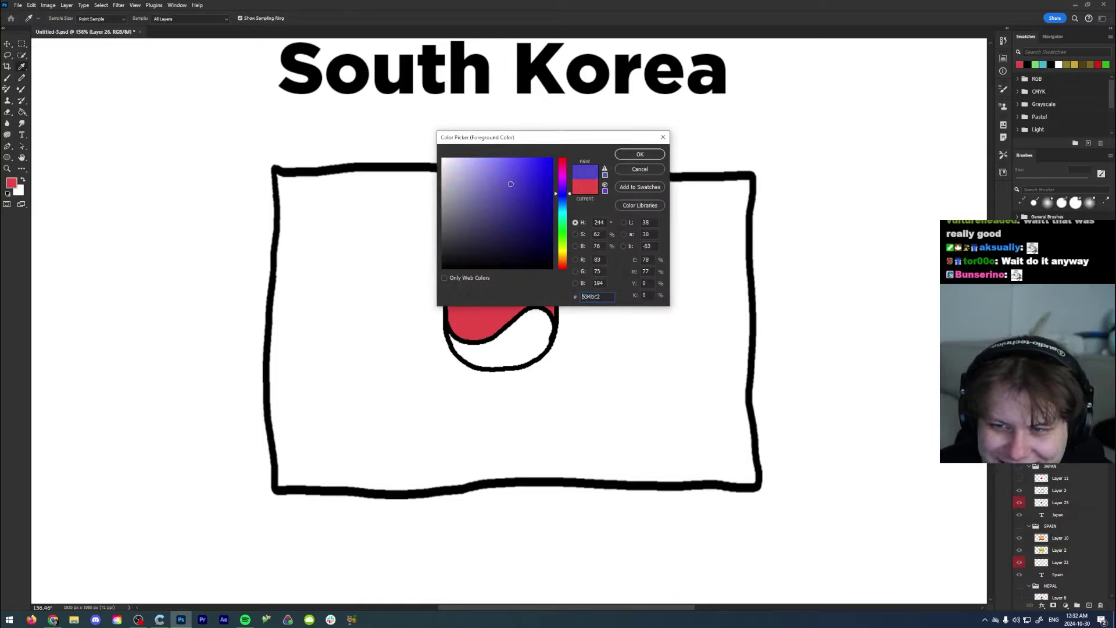
click(633, 154)
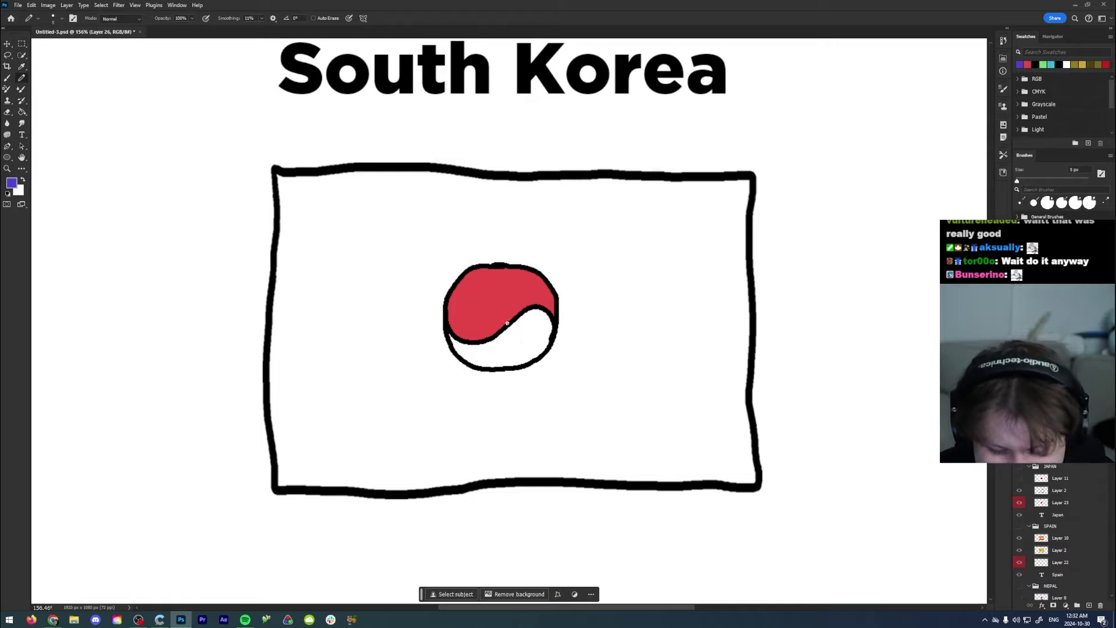
key(g)
click(523, 337)
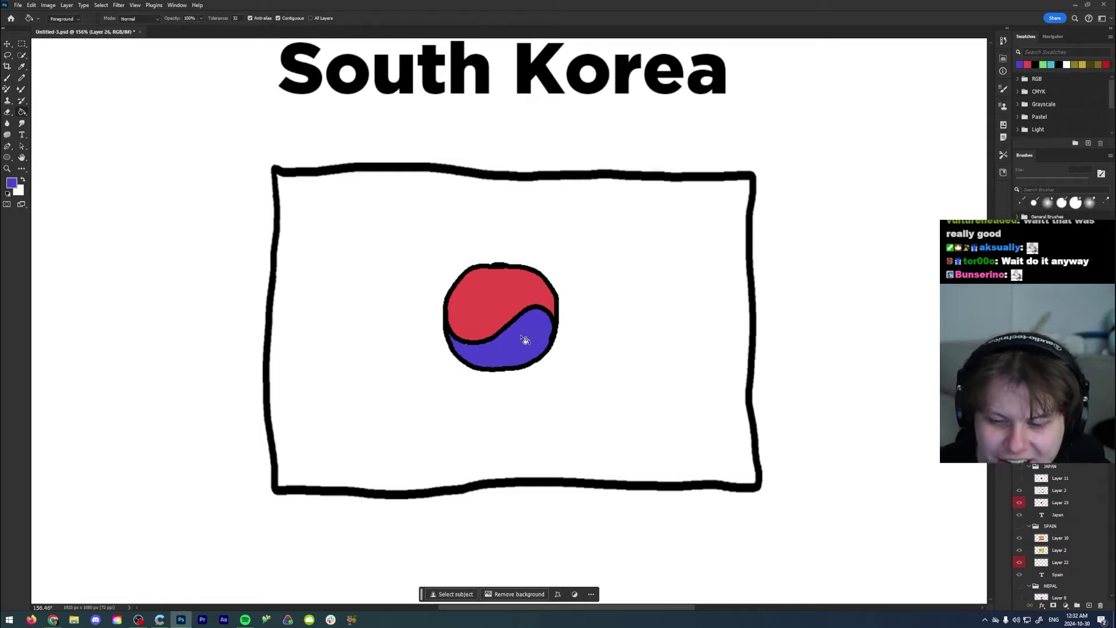
key(b)
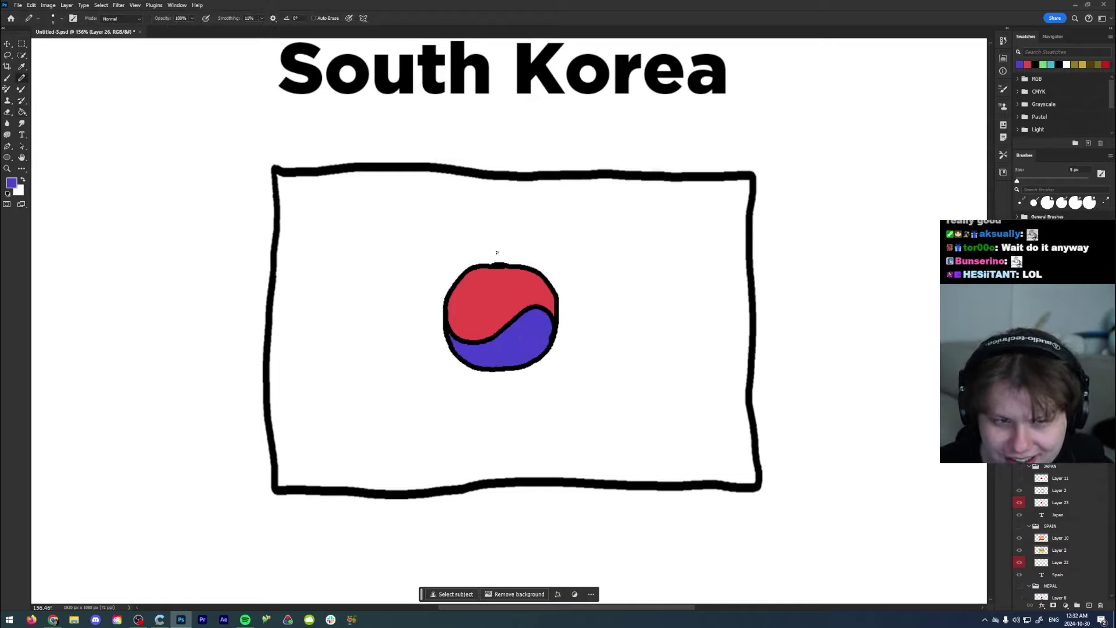
Step: Try adding a white dot to each half of the circle with a 15 px pencil, and undo both dots
click(11, 183)
click(422, 153)
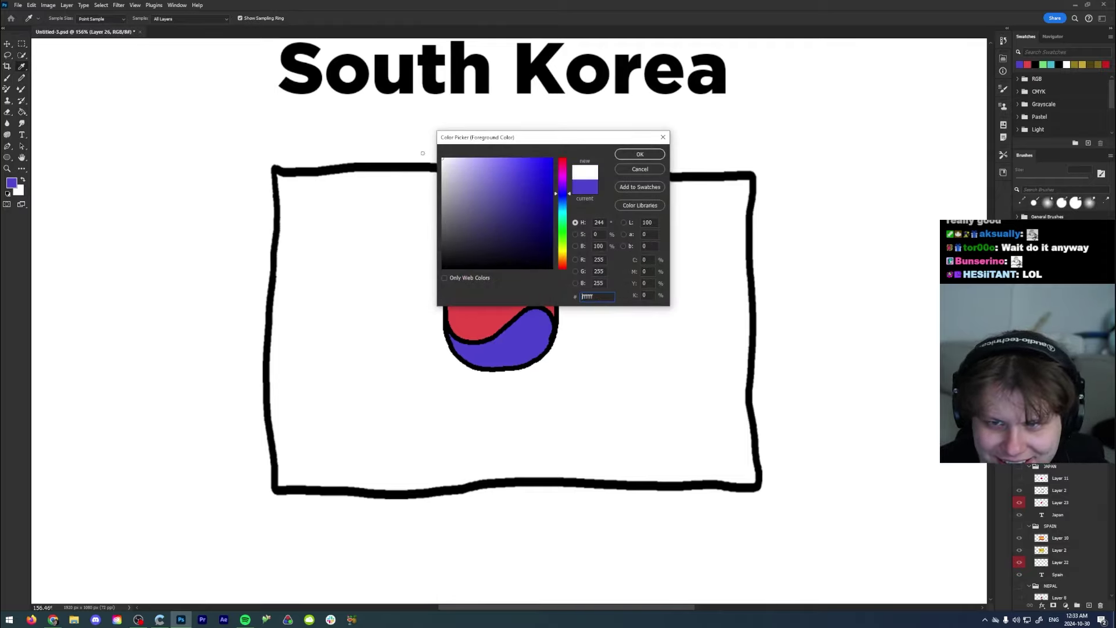
click(640, 155)
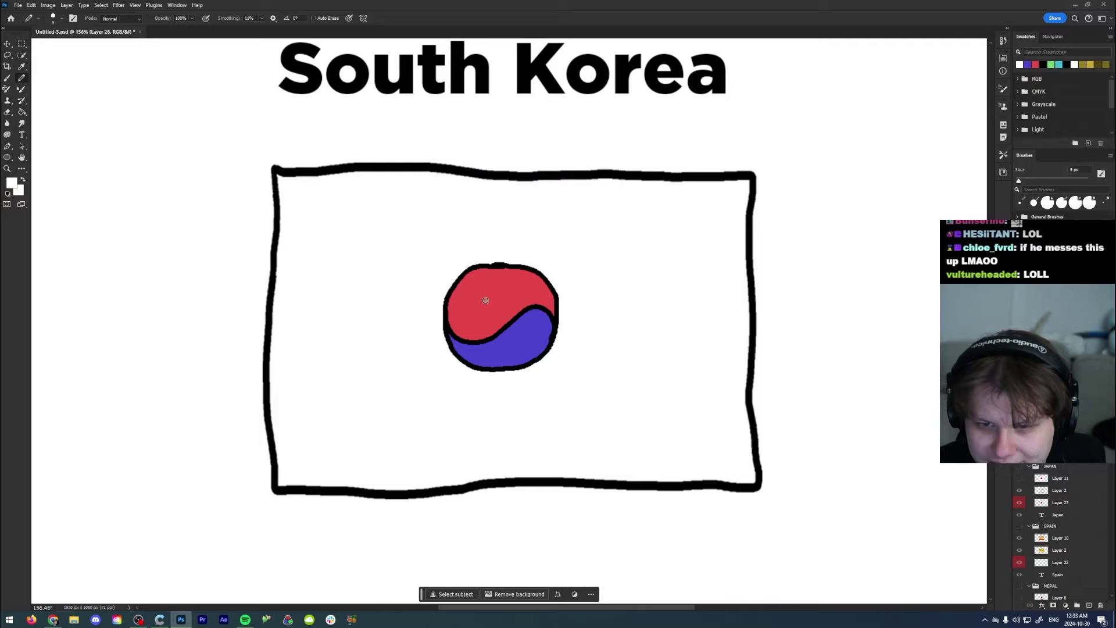
key(bracketright)
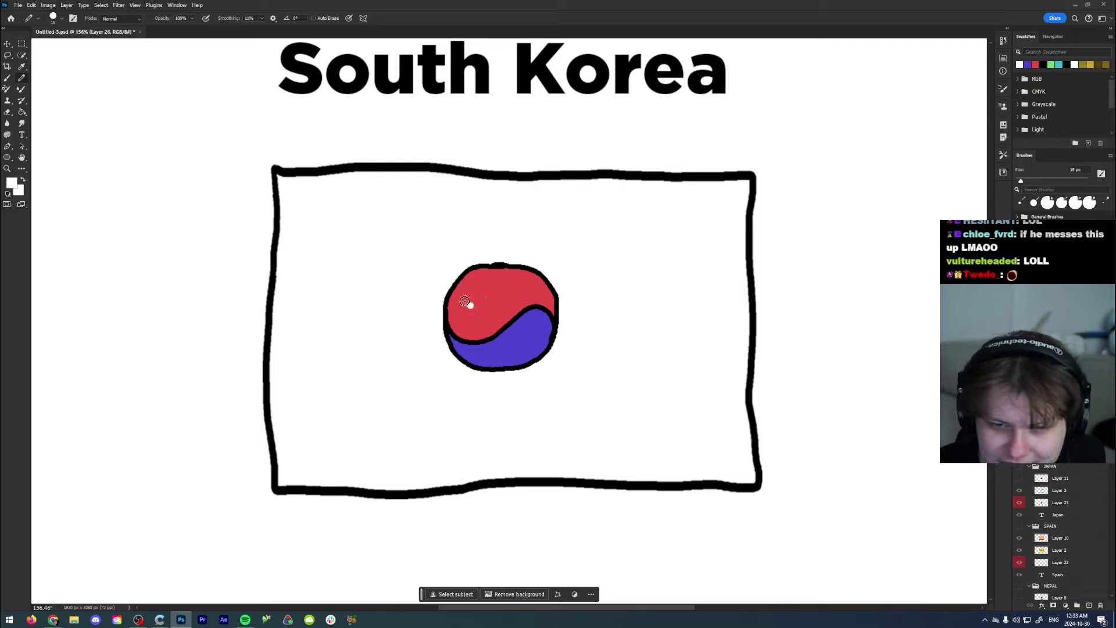
drag(464, 301, 472, 317)
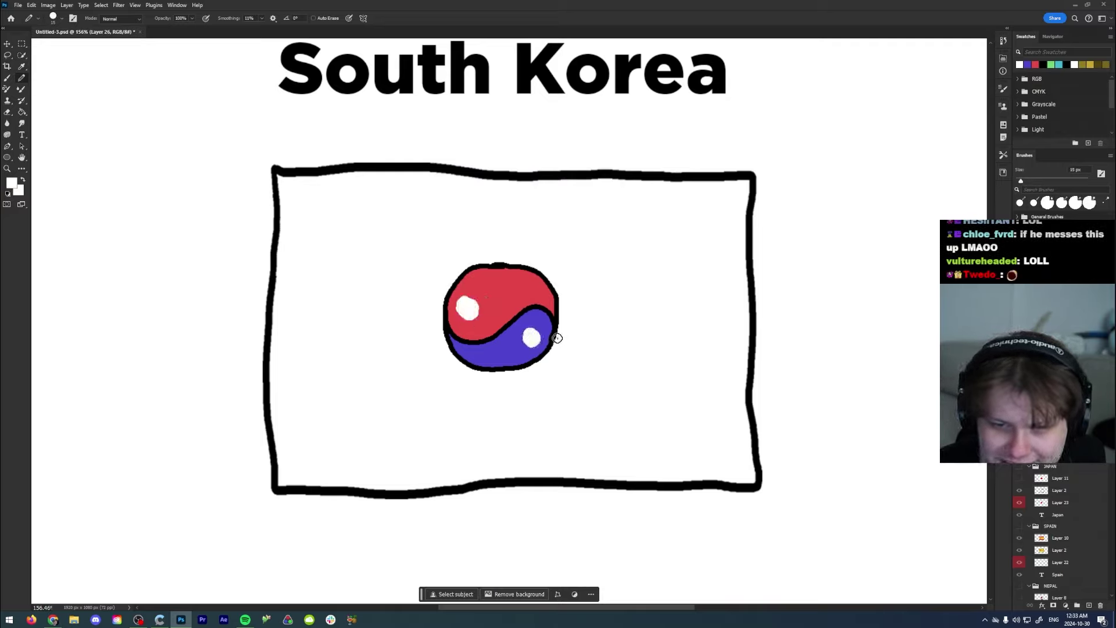
key(ctrl+z)
key(ctrl+z)
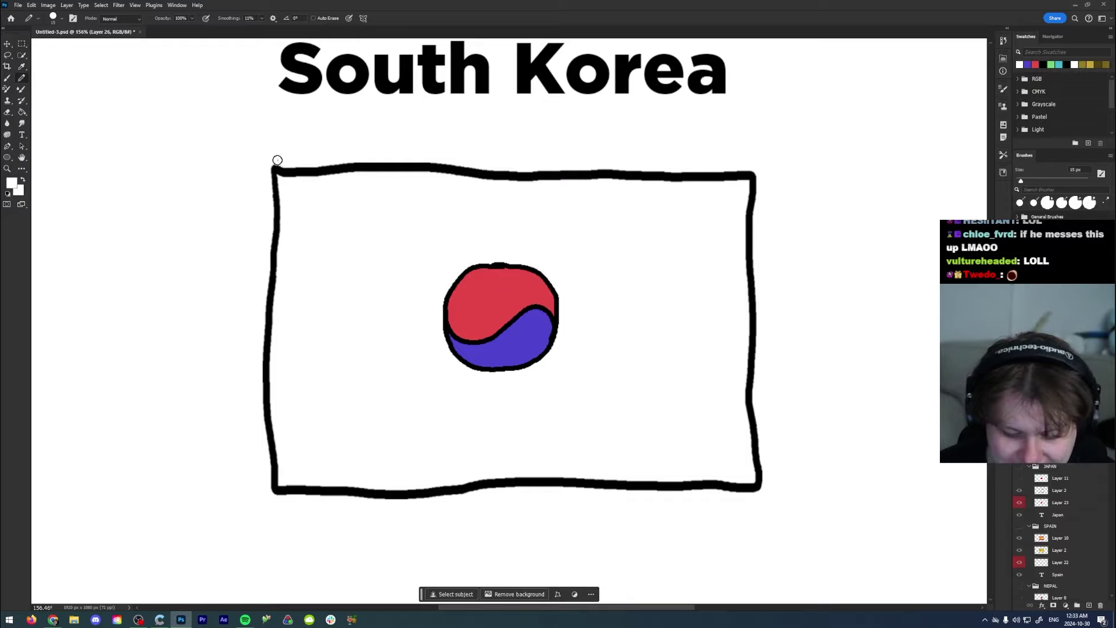
Step: Set the foreground colour to 000000 and draw three upright bars in each left flag corner, splitting the middle bar of the upper group
click(11, 183)
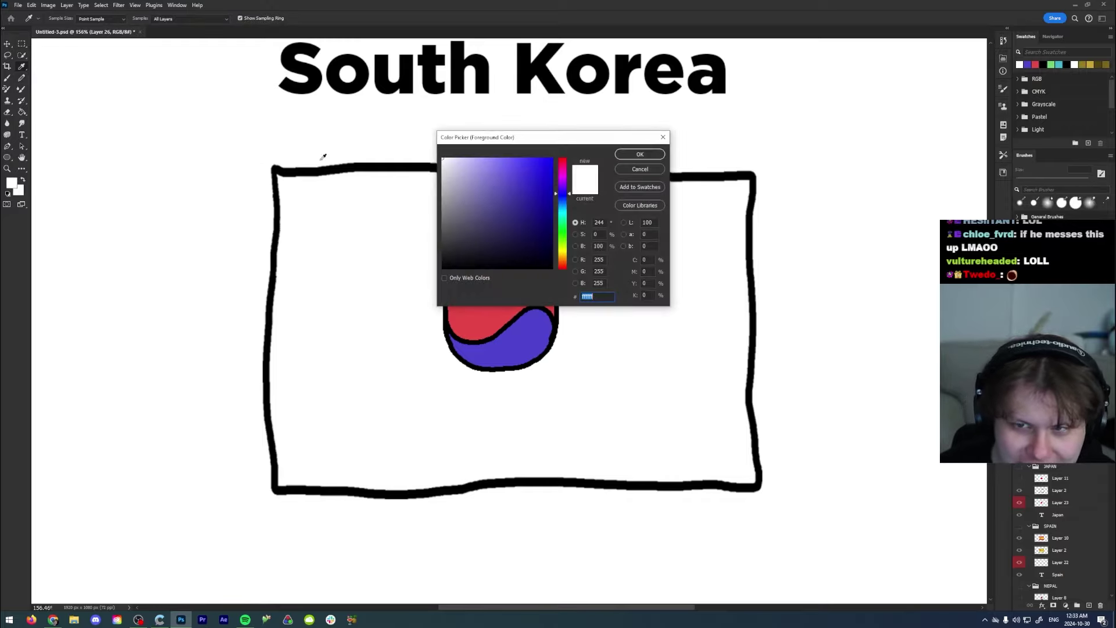
text(000000)
click(656, 153)
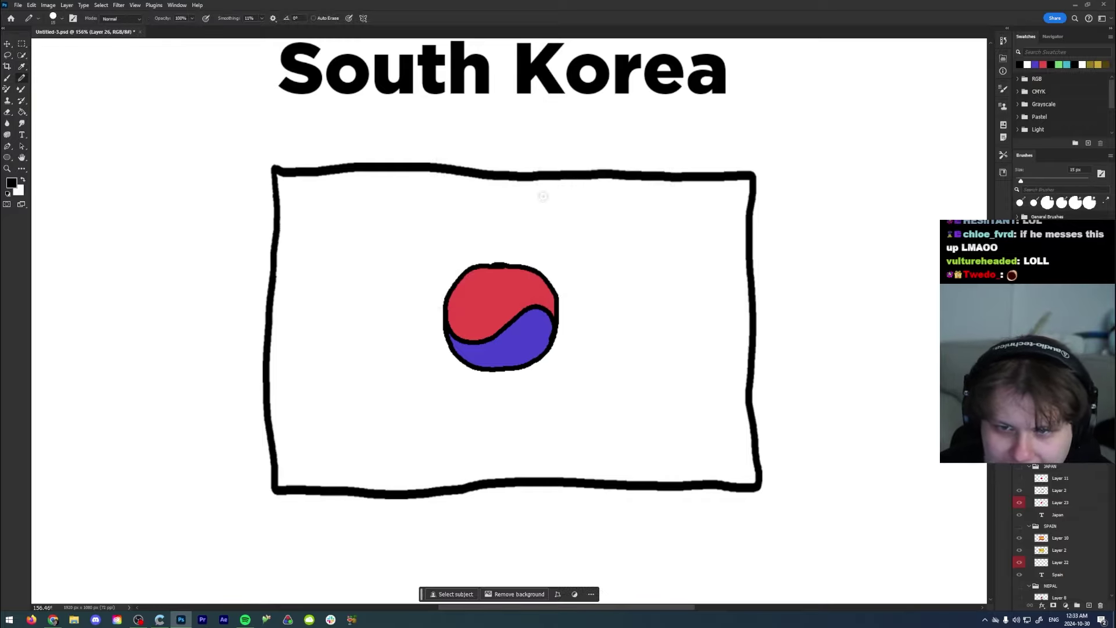
mouse_move(297, 194)
mouse_down()
mouse_move(300, 264)
mouse_move(305, 198)
mouse_move(323, 221)
mouse_move(329, 199)
mouse_up()
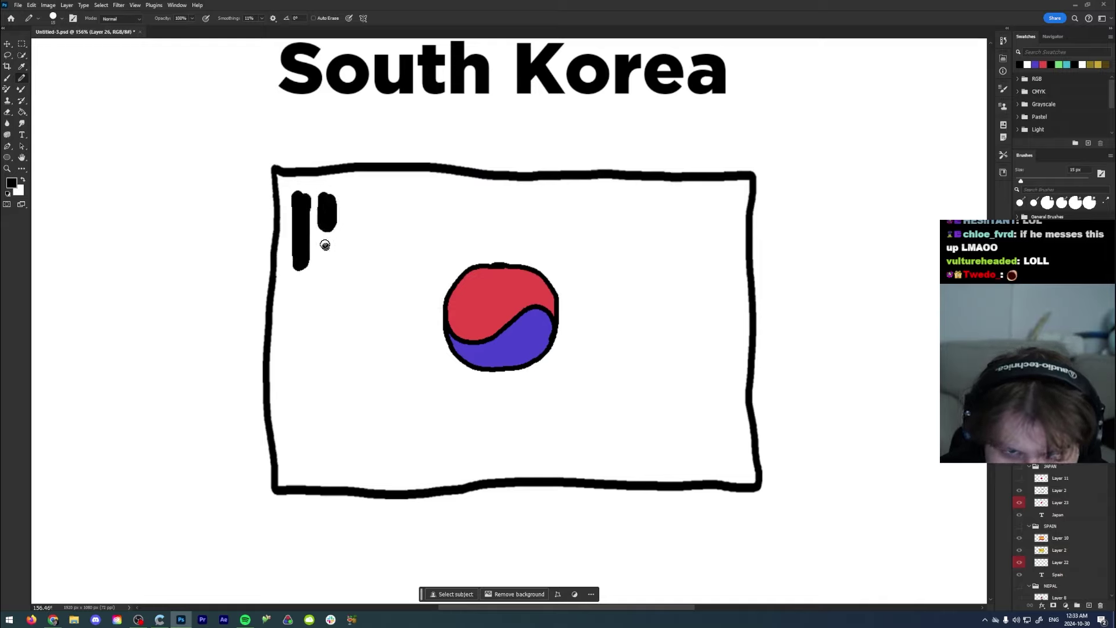
drag(325, 245, 332, 249)
mouse_move(349, 196)
mouse_down()
mouse_move(350, 261)
mouse_move(360, 257)
mouse_move(360, 215)
mouse_up()
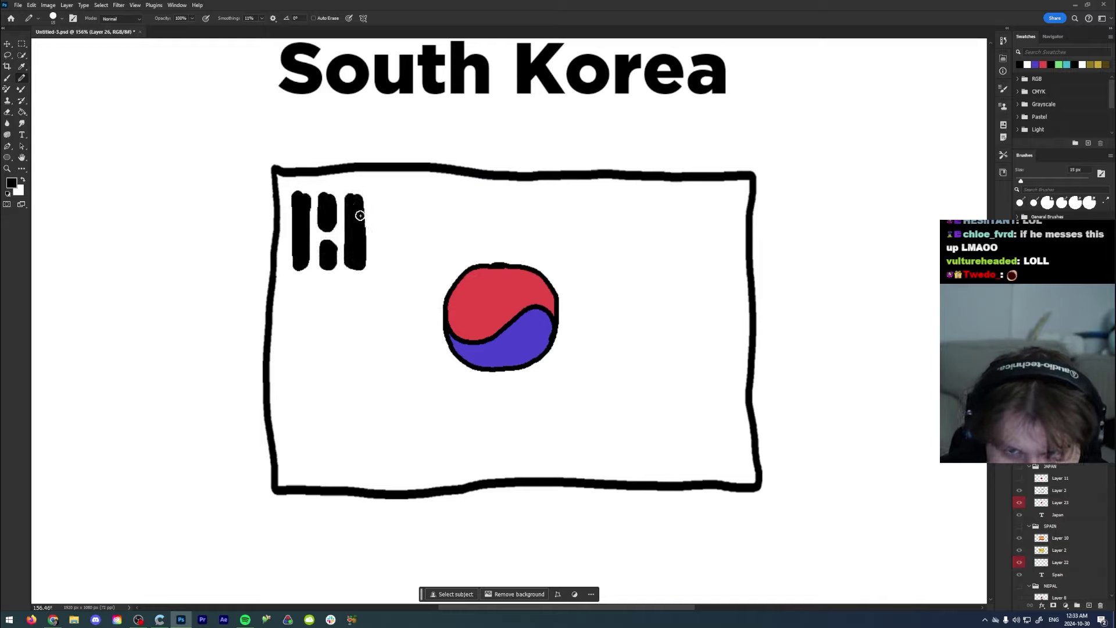
mouse_move(307, 375)
mouse_down()
mouse_move(306, 456)
mouse_move(315, 377)
mouse_up()
mouse_move(336, 409)
mouse_down()
mouse_move(340, 448)
mouse_move(343, 383)
mouse_move(362, 441)
mouse_move(375, 422)
mouse_move(373, 382)
mouse_move(371, 445)
mouse_up()
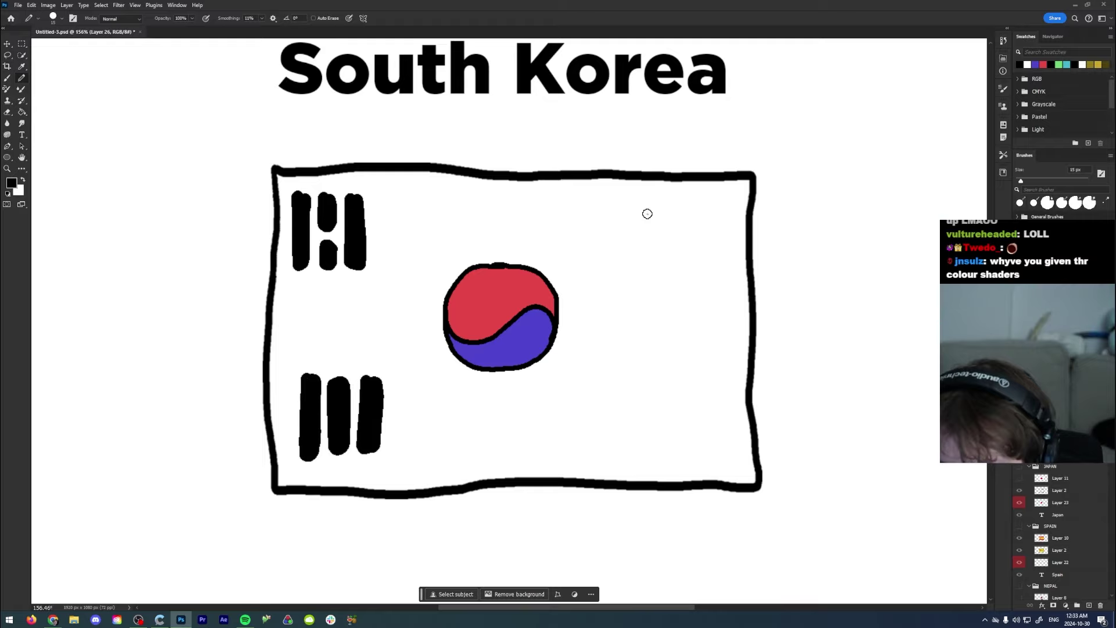
Step: Draw three black upright bars in each right flag corner, splitting the first bar of the upper group and the last of the lower
mouse_move(650, 199)
mouse_down()
mouse_move(651, 260)
mouse_move(665, 258)
mouse_move(658, 197)
mouse_up()
key(ctrl+z)
mouse_move(658, 237)
mouse_down()
mouse_move(657, 249)
mouse_move(660, 237)
mouse_up()
drag(685, 193, 684, 259)
key(ctrl+z)
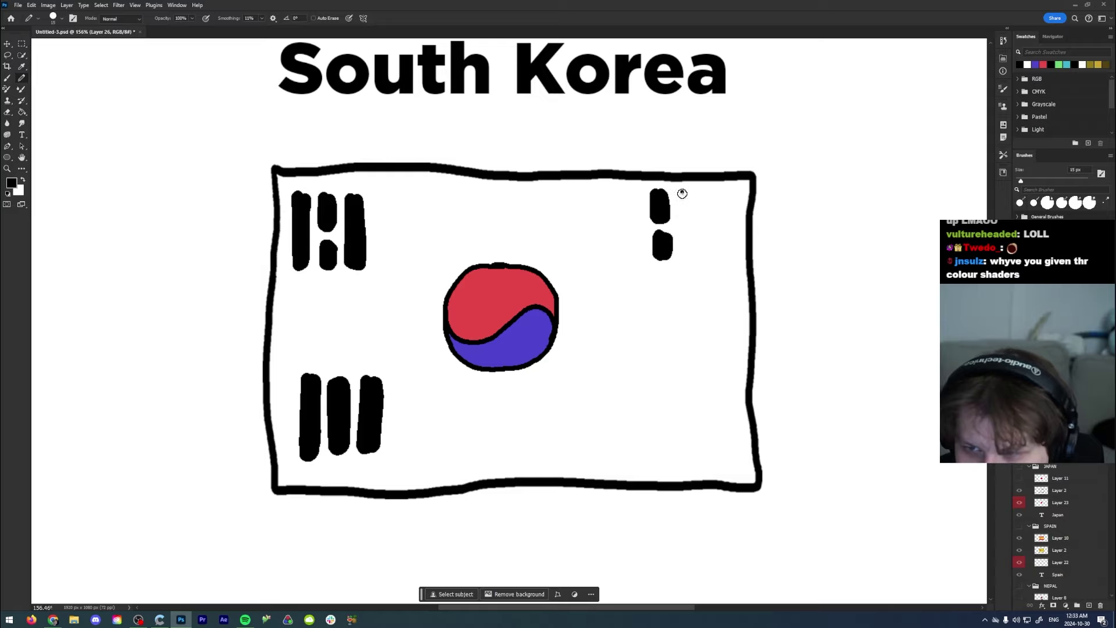
mouse_move(681, 188)
mouse_down()
mouse_move(682, 255)
mouse_move(684, 195)
mouse_move(716, 258)
mouse_move(713, 191)
mouse_move(717, 228)
mouse_up()
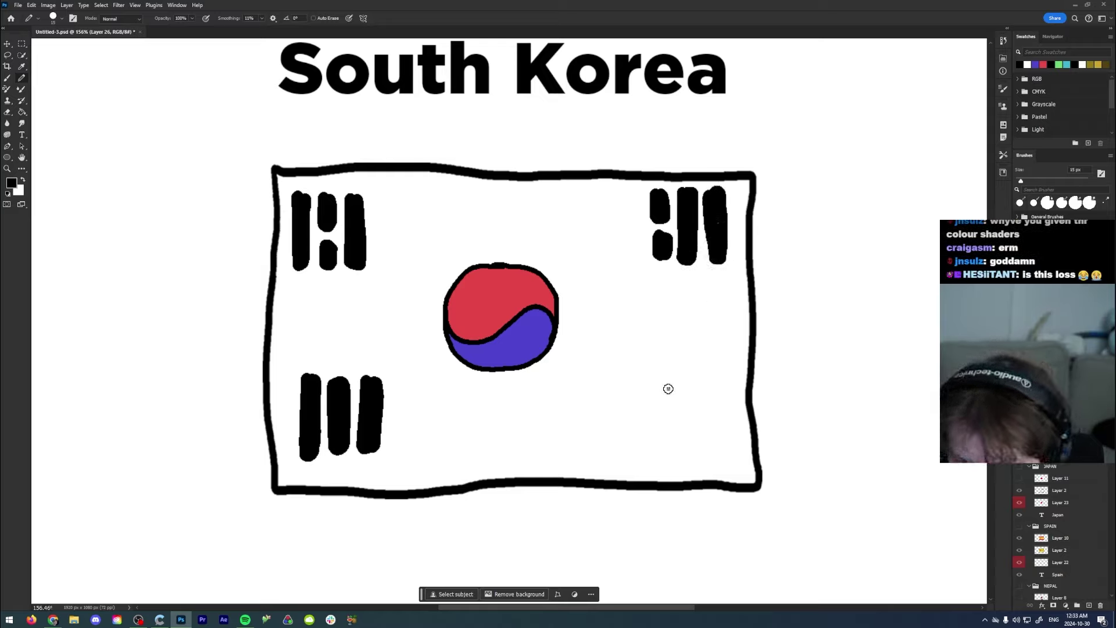
mouse_move(668, 388)
mouse_down()
mouse_move(668, 454)
mouse_move(670, 385)
mouse_up()
mouse_move(689, 397)
mouse_down()
mouse_move(691, 447)
mouse_move(694, 390)
mouse_move(721, 411)
mouse_move(715, 390)
mouse_move(726, 445)
mouse_up()
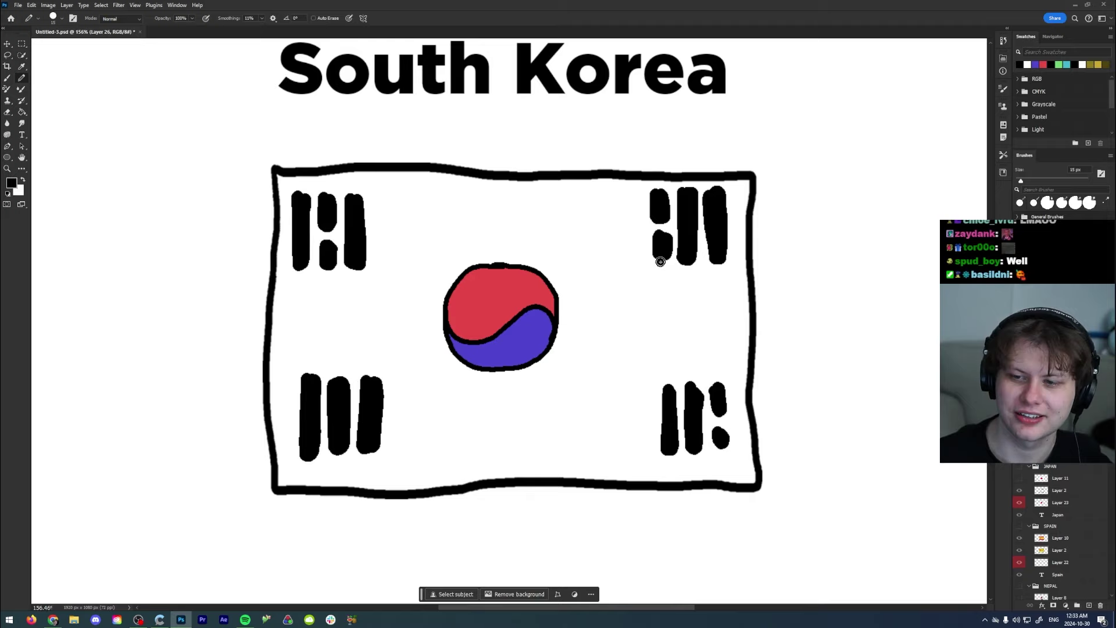
Step: Try linking the two right-hand bar groups with crossing lines and pointed ends, and undo those strokes
drag(659, 262, 694, 384)
drag(685, 262, 721, 400)
drag(721, 258, 663, 399)
mouse_move(679, 461)
mouse_down()
mouse_move(699, 478)
mouse_move(726, 433)
mouse_up()
mouse_move(667, 181)
mouse_down()
mouse_move(691, 156)
mouse_move(724, 189)
mouse_up()
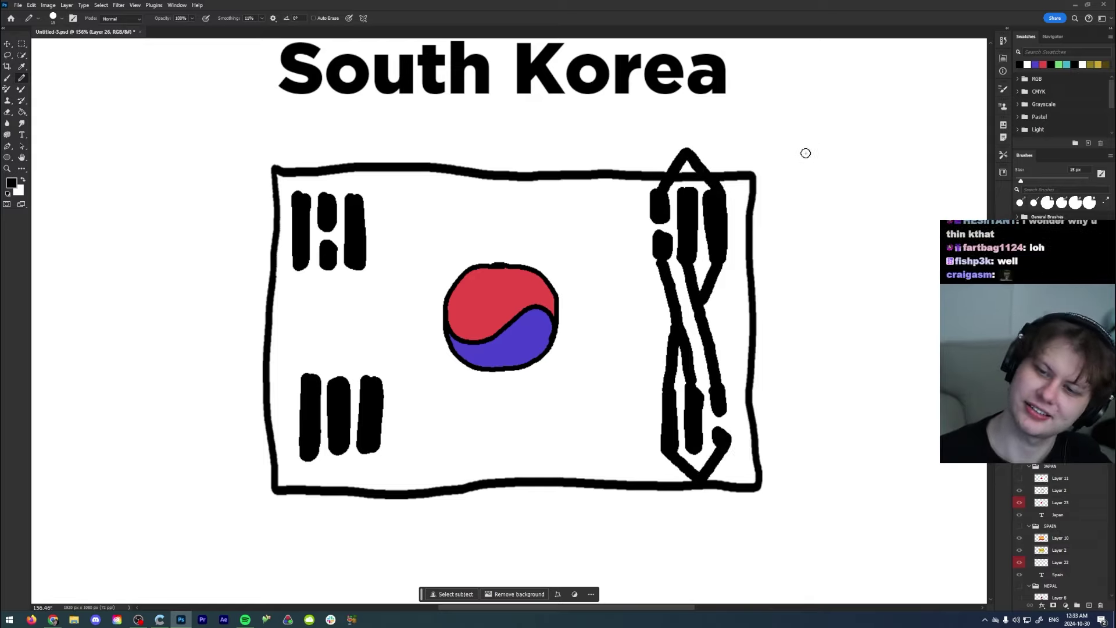
key(ctrl+z)
key(ctrl+z)
key(ctrl+z)
key(ctrl+z)
key(ctrl+z)
key(ctrl+z)
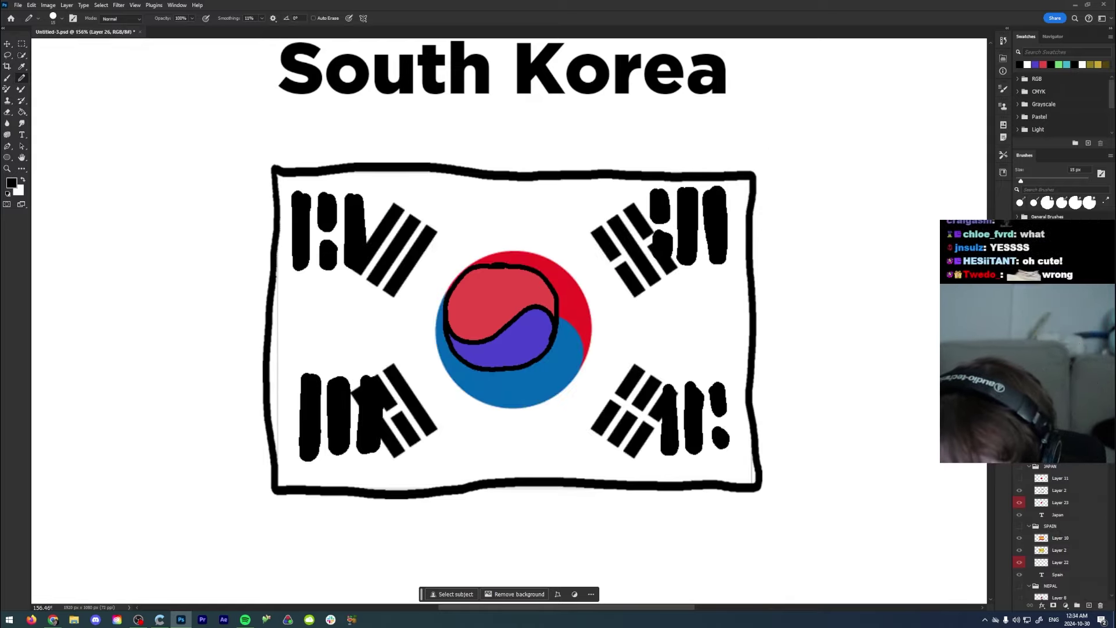
Step: Bring the real South Korea flag on Layer 14 in front of the drawing and compare both by repeatedly hiding and showing it
key(ctrl+z)
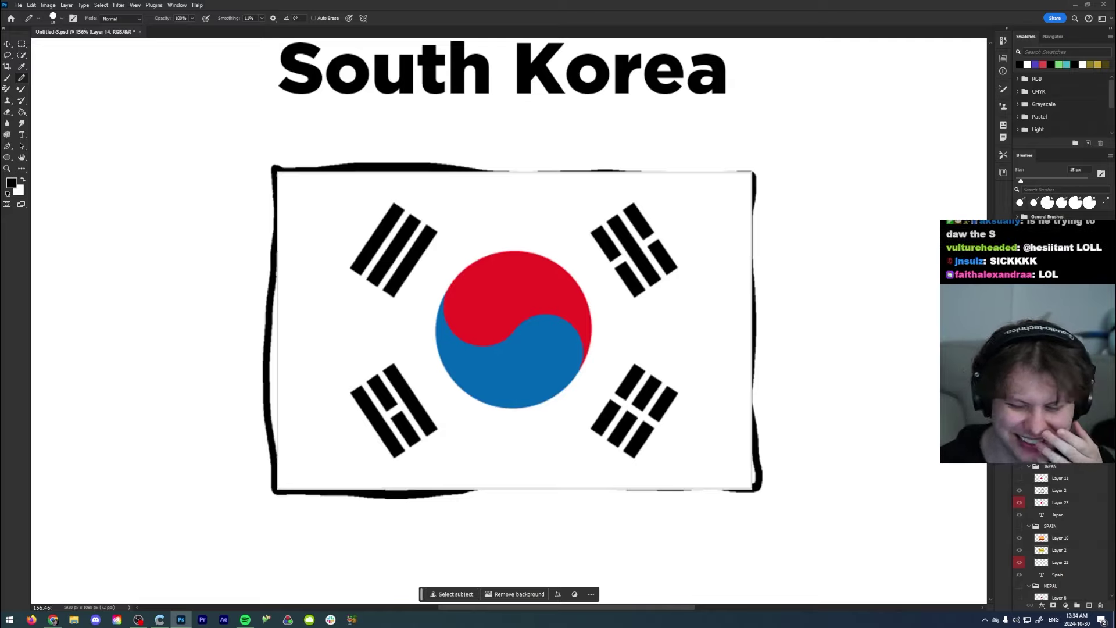
key(ctrl+comma)
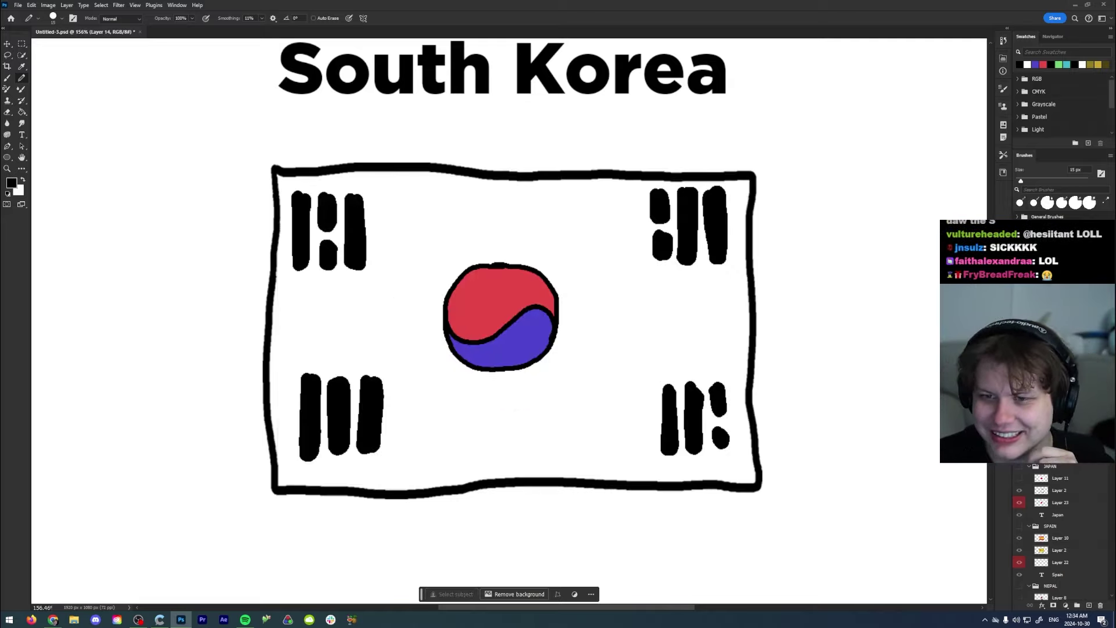
key(ctrl+z)
key(ctrl+shift+z)
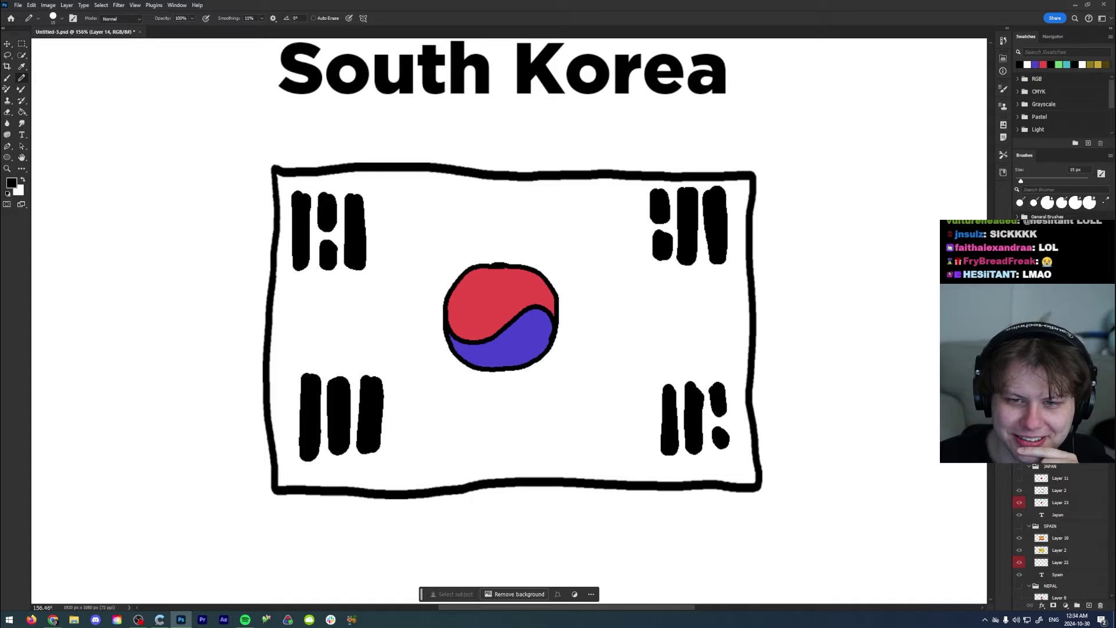
key(ctrl+z)
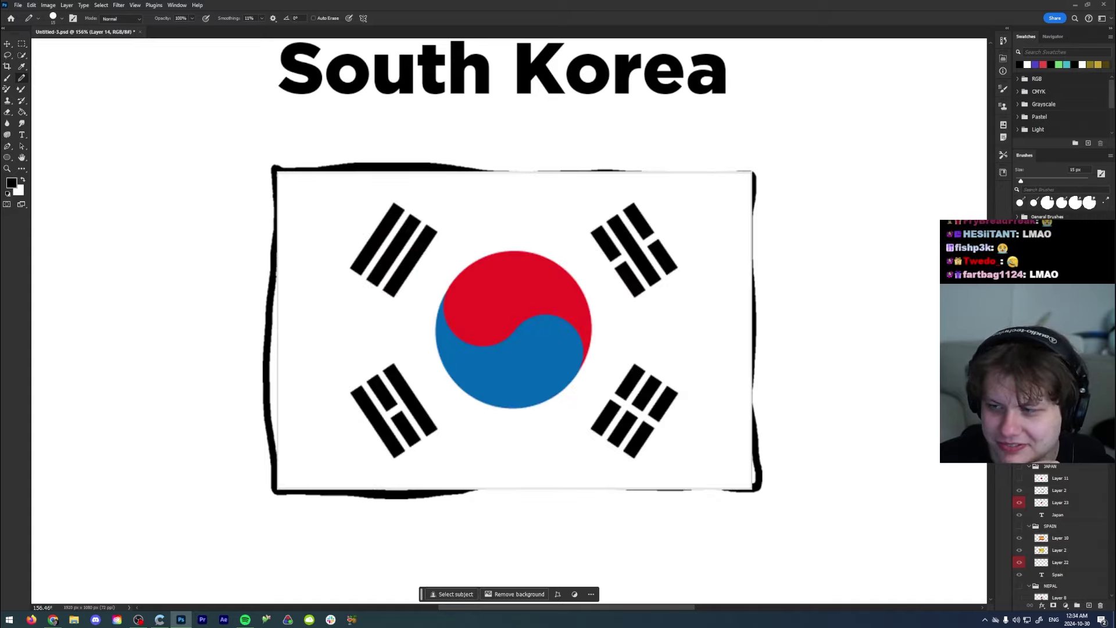
key(ctrl+shift+z)
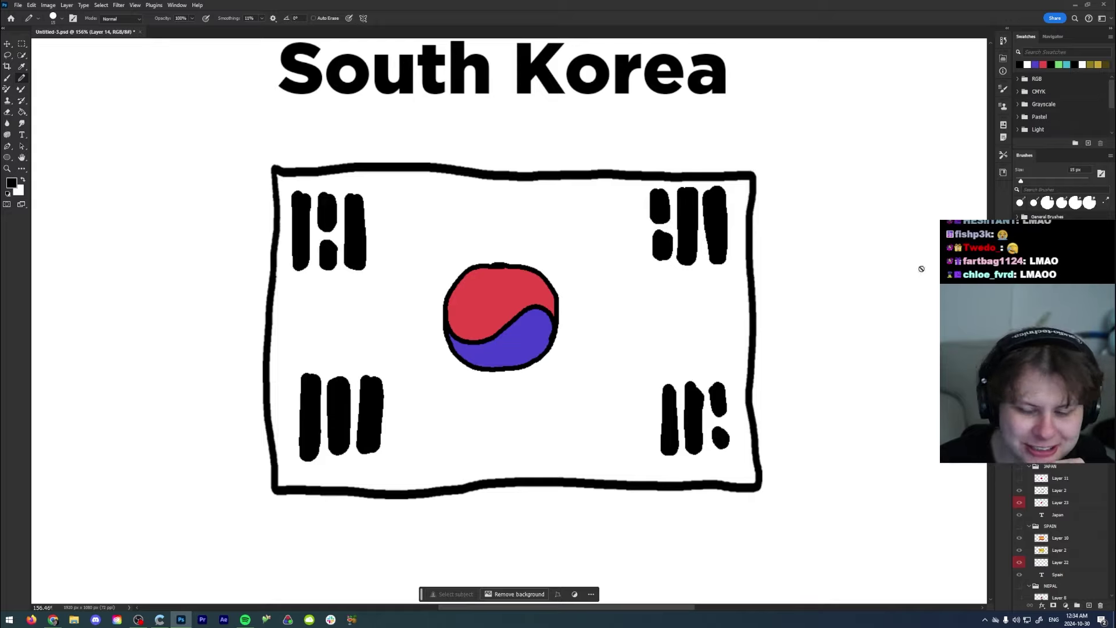
key(ctrl+z)
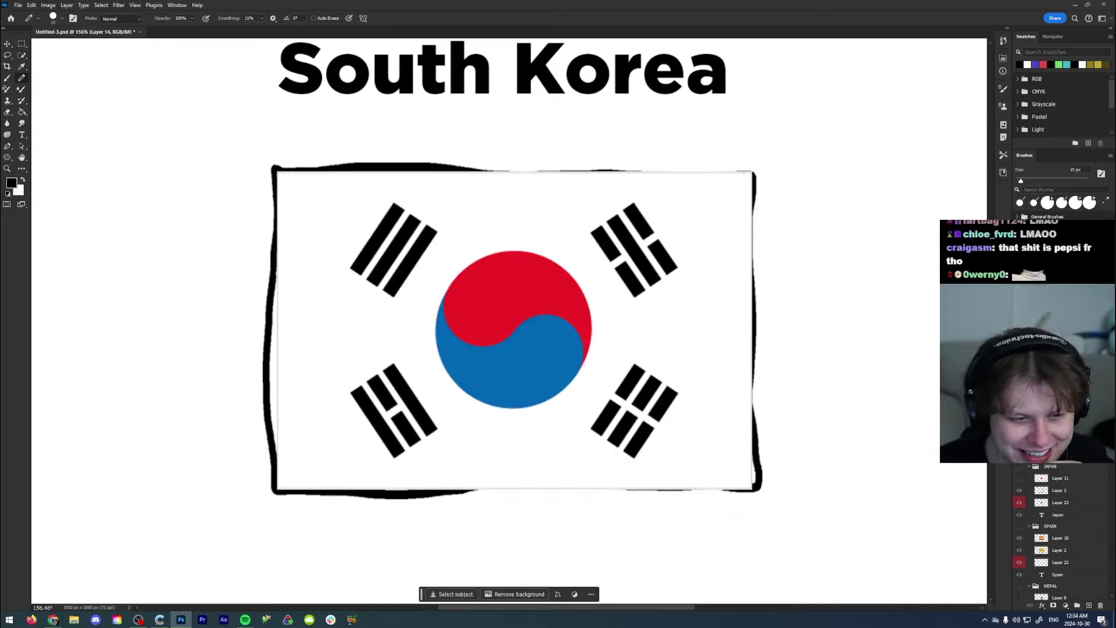
key(ctrl+shift+z)
key(ctrl+z)
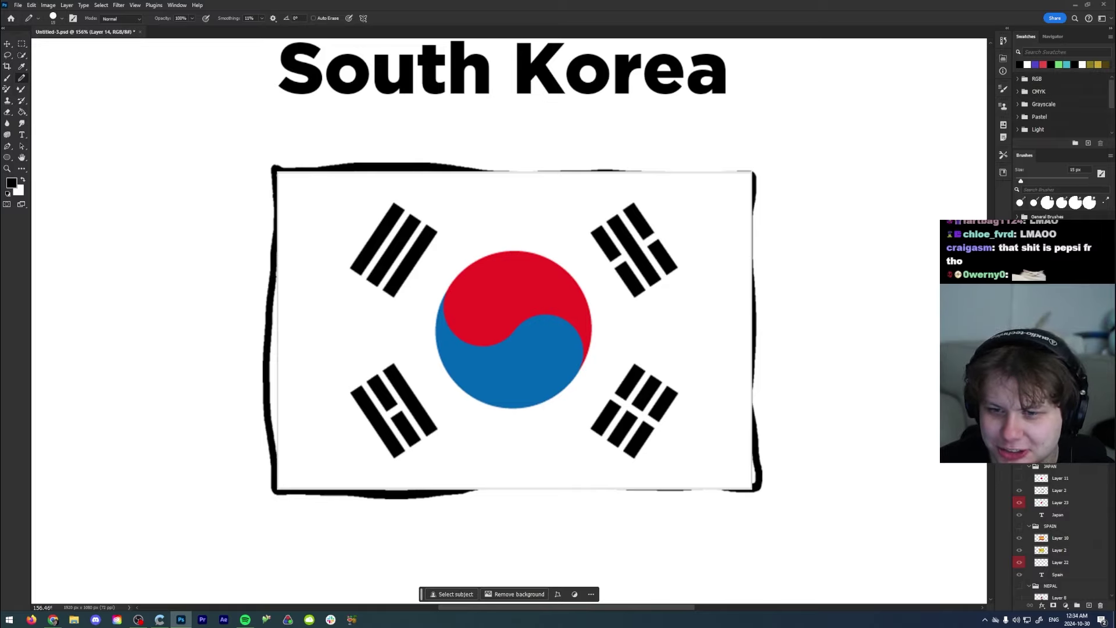
key(ctrl+shift+z)
key(ctrl+z)
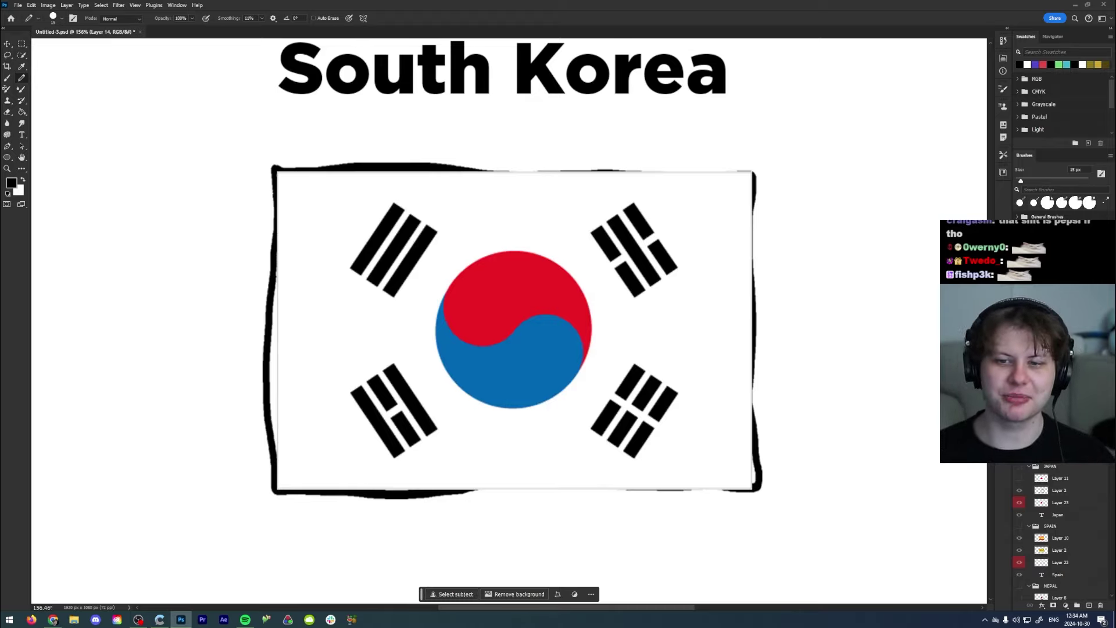
Step: Switch to the Move tool and select the white background layer, Layer 0
key(v)
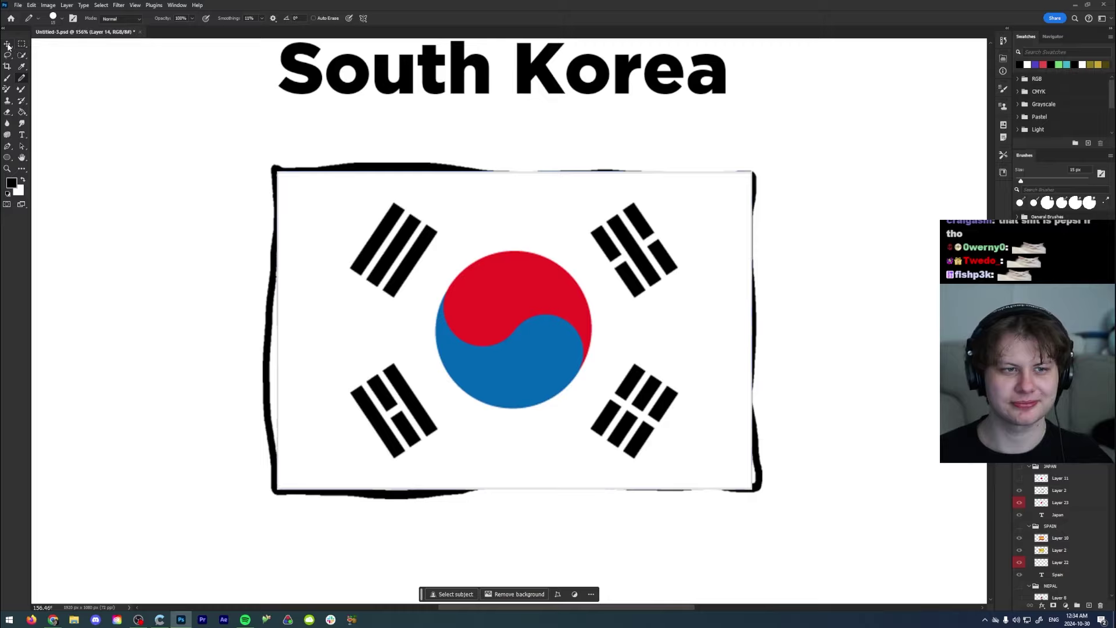
click(173, 85)
scroll(180, 156, down, 7)
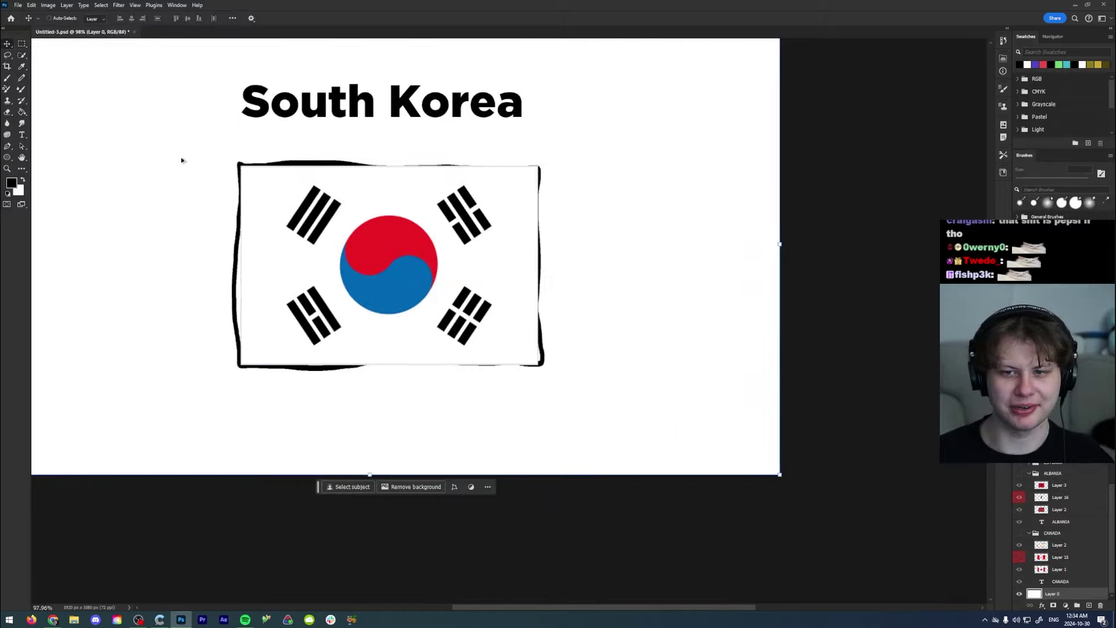
Step: Show the Chile group together with the South Korea flag
drag(281, 125, 377, 165)
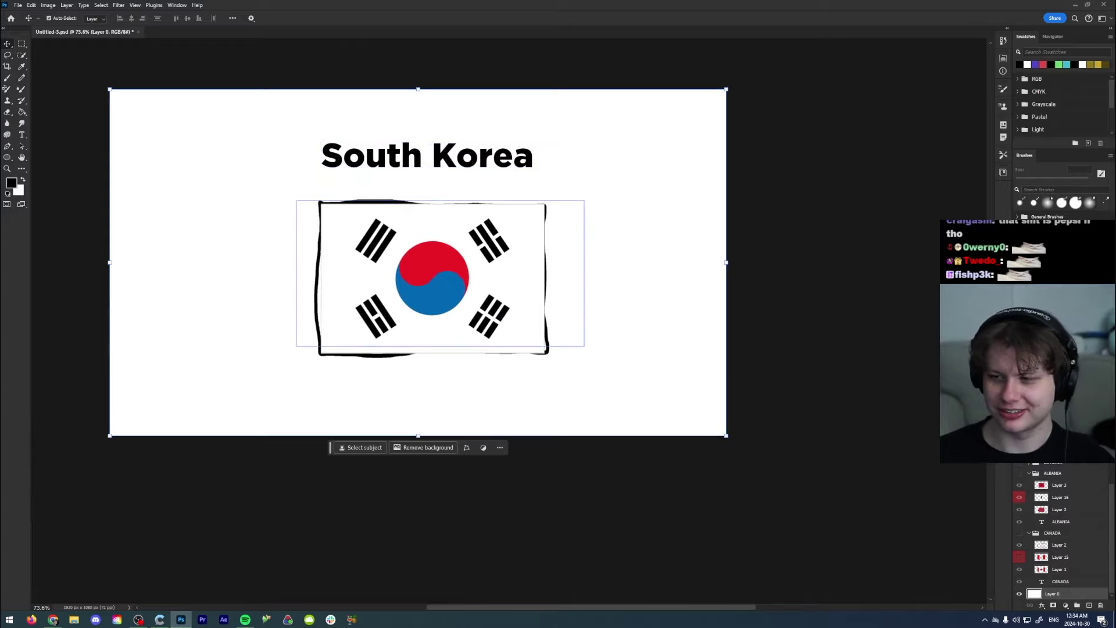
click(1019, 406)
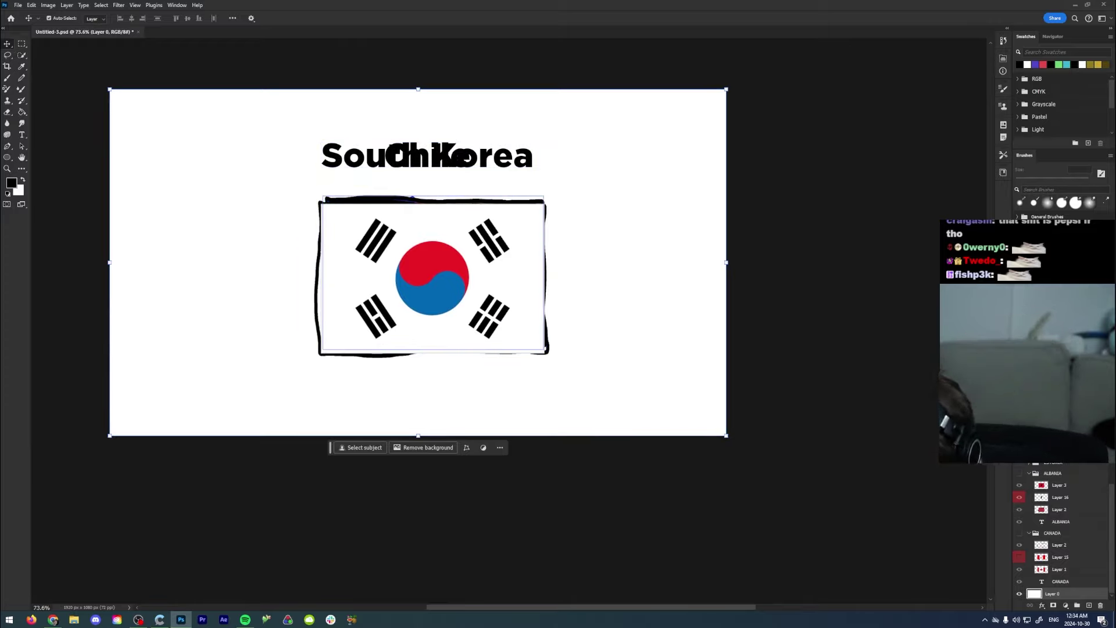
scroll(1061, 535, up, 8)
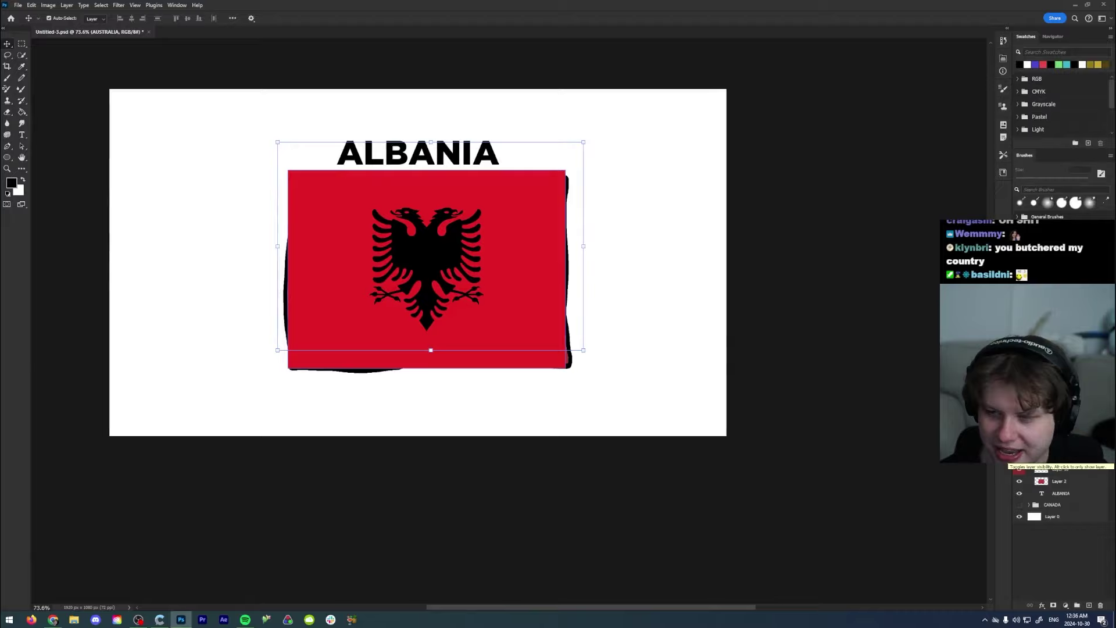
Step: Compare the Albania drawing with the real Albanian flag by repeatedly hiding and showing the real flag's layer
click(1017, 468)
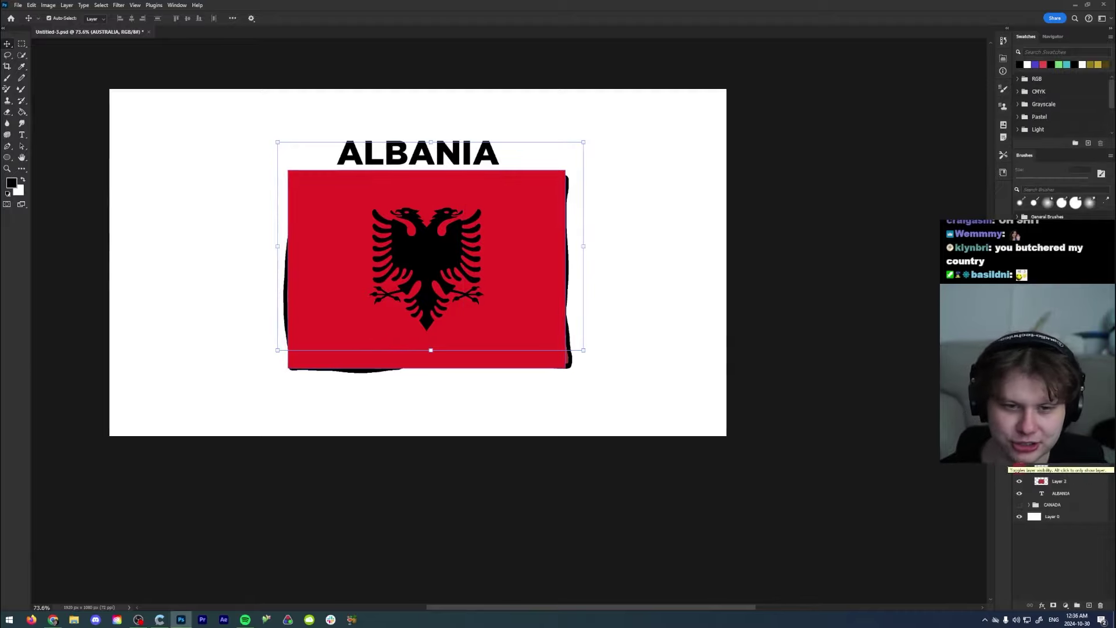
click(1019, 469)
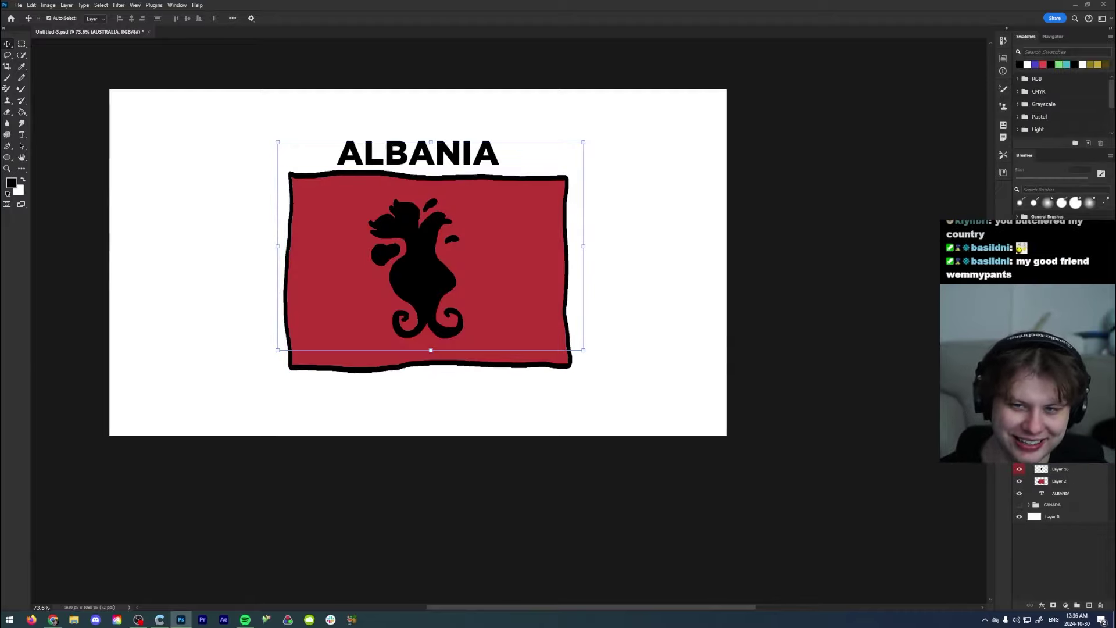
click(847, 335)
drag(435, 258, 483, 259)
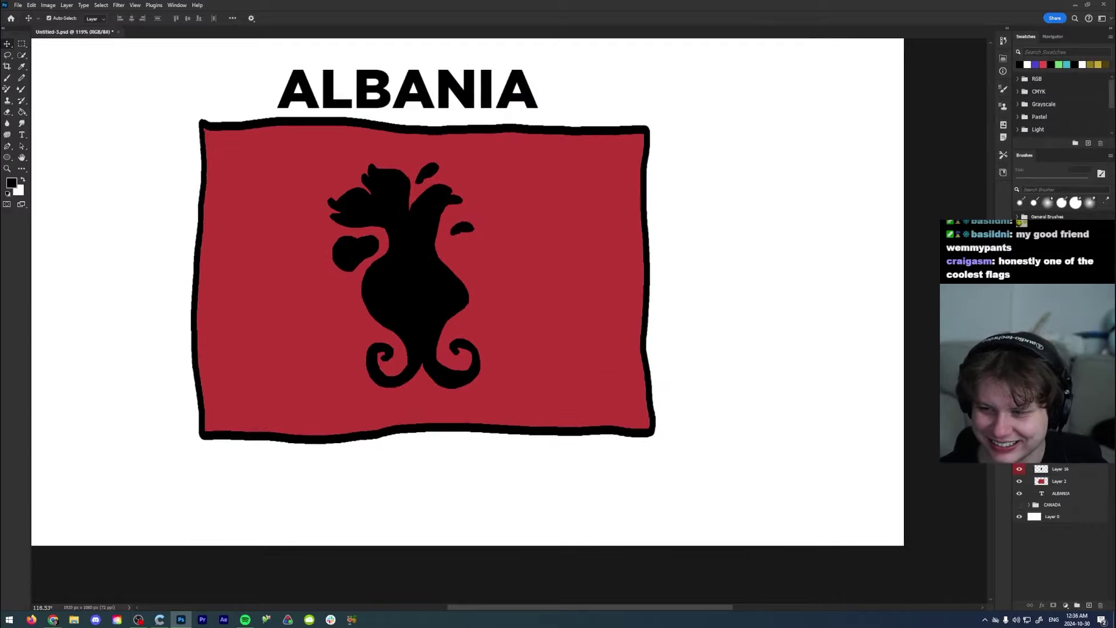
click(1019, 469)
click(1019, 468)
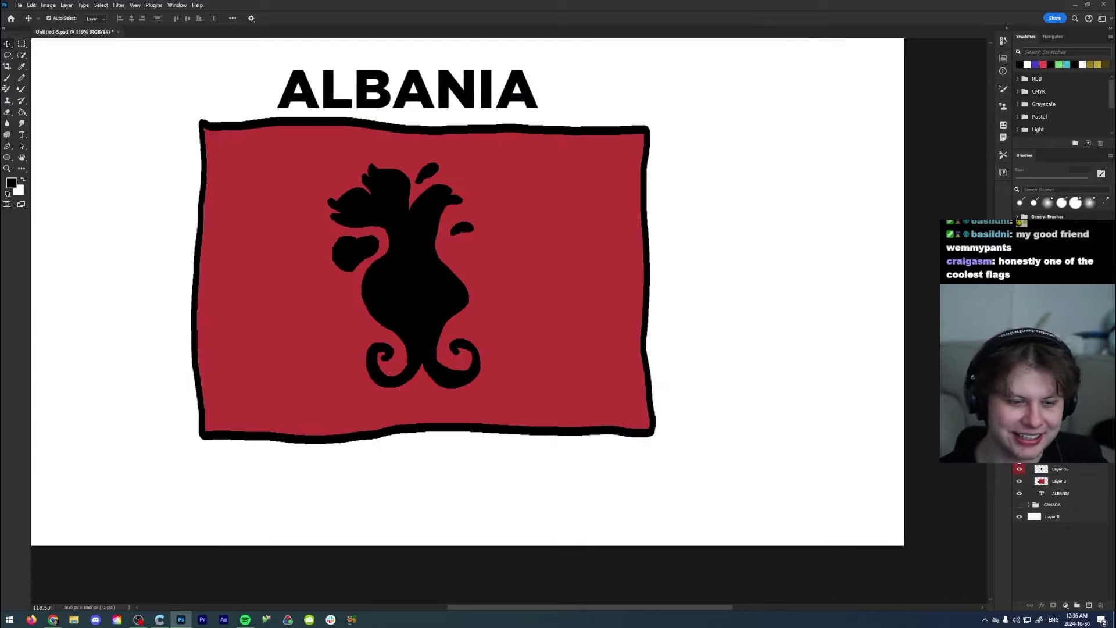
click(1019, 468)
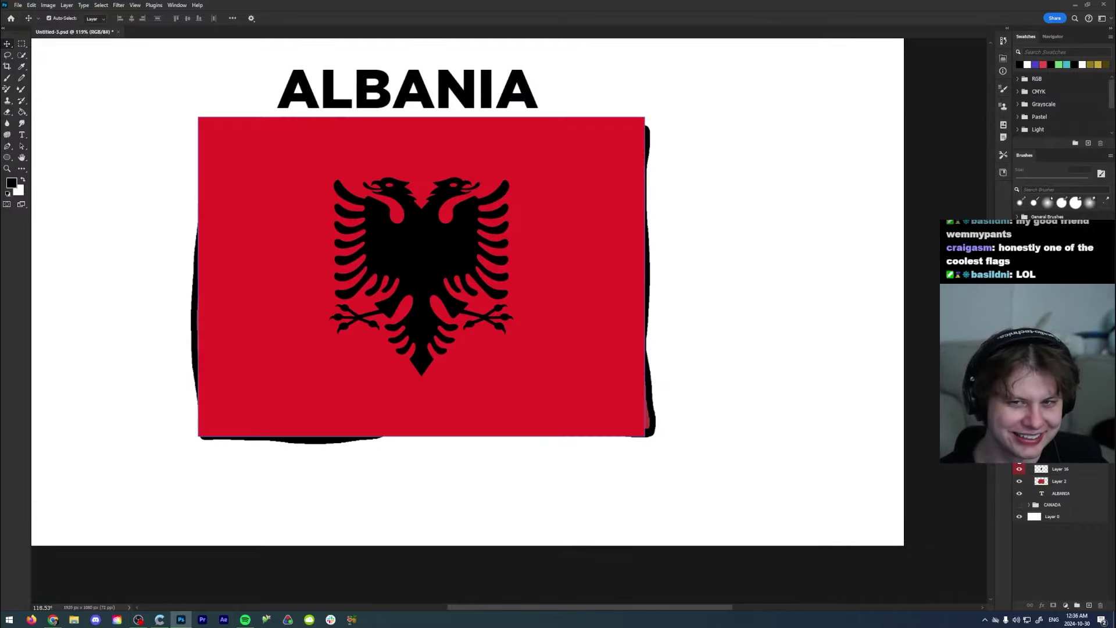
click(1019, 469)
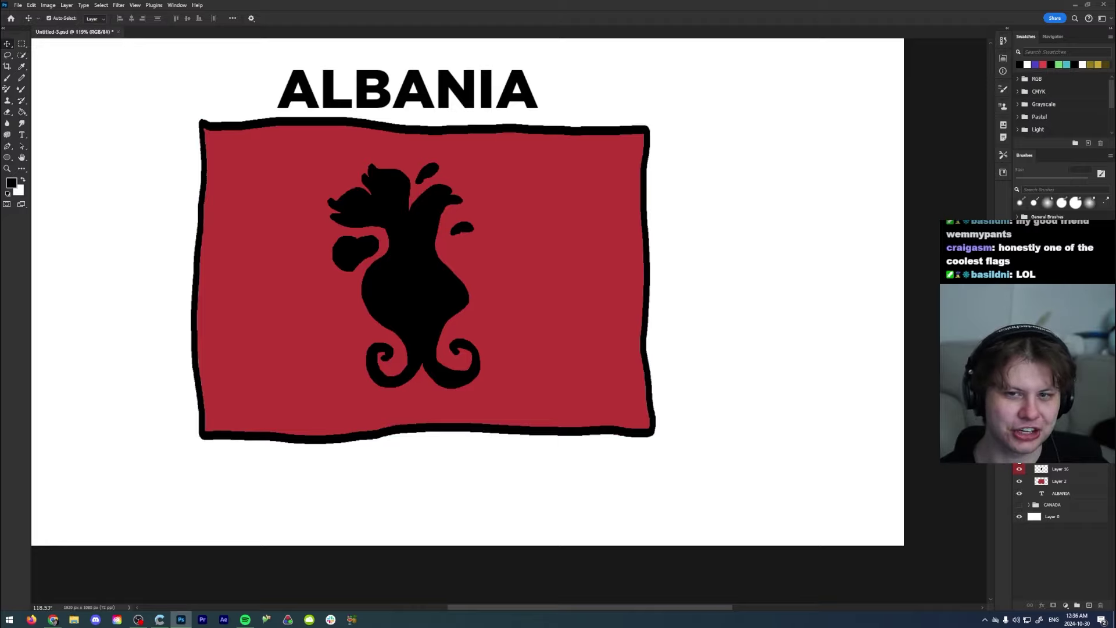
click(1019, 468)
click(1019, 469)
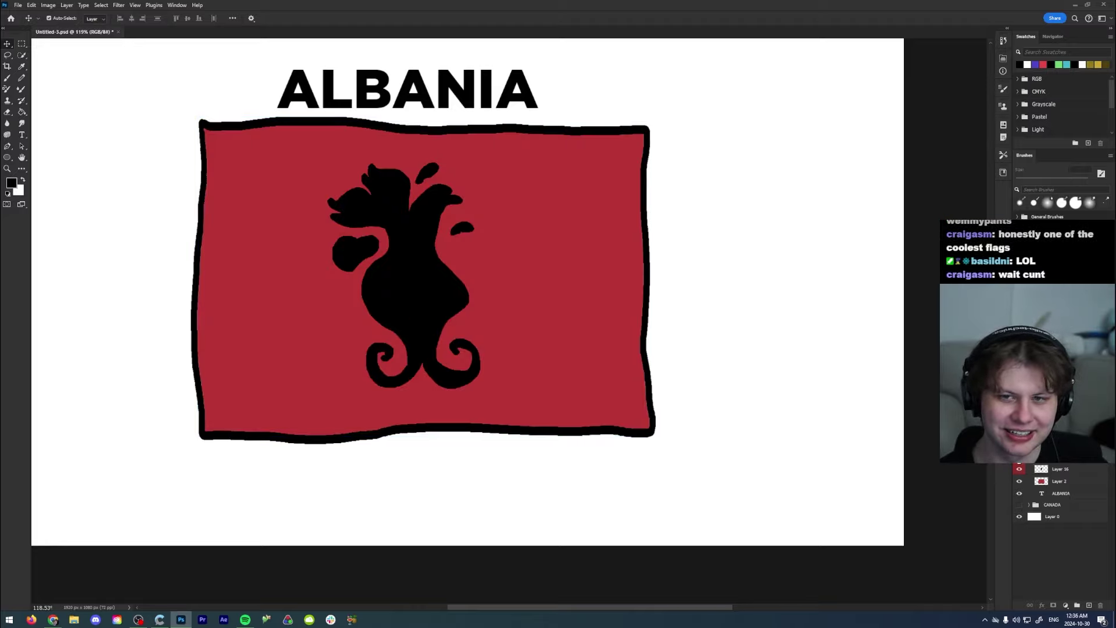
click(1019, 469)
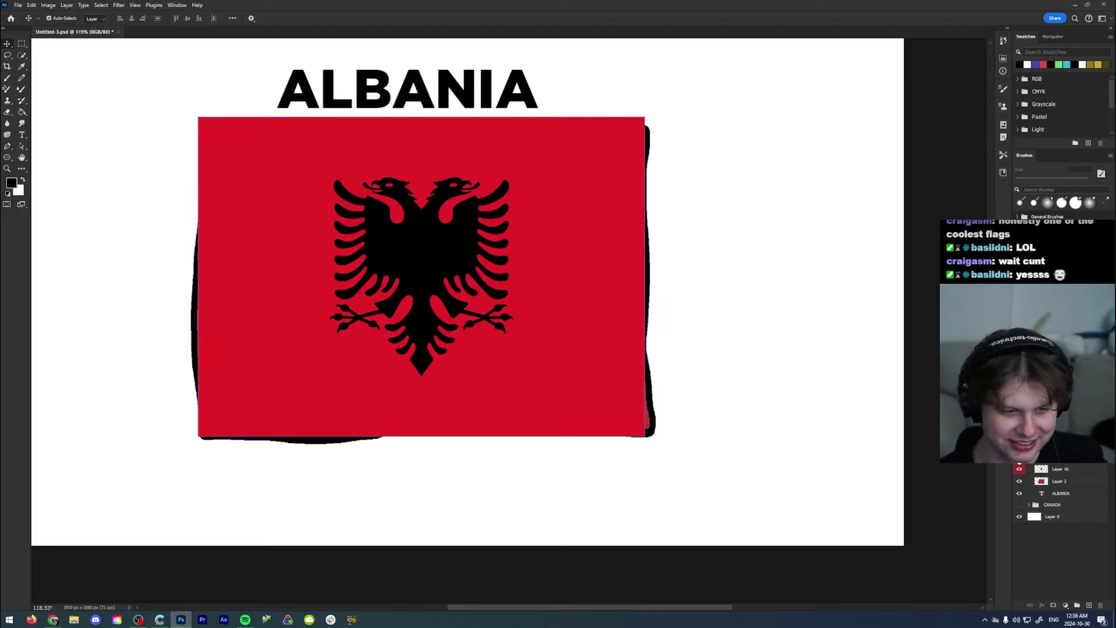
click(1022, 473)
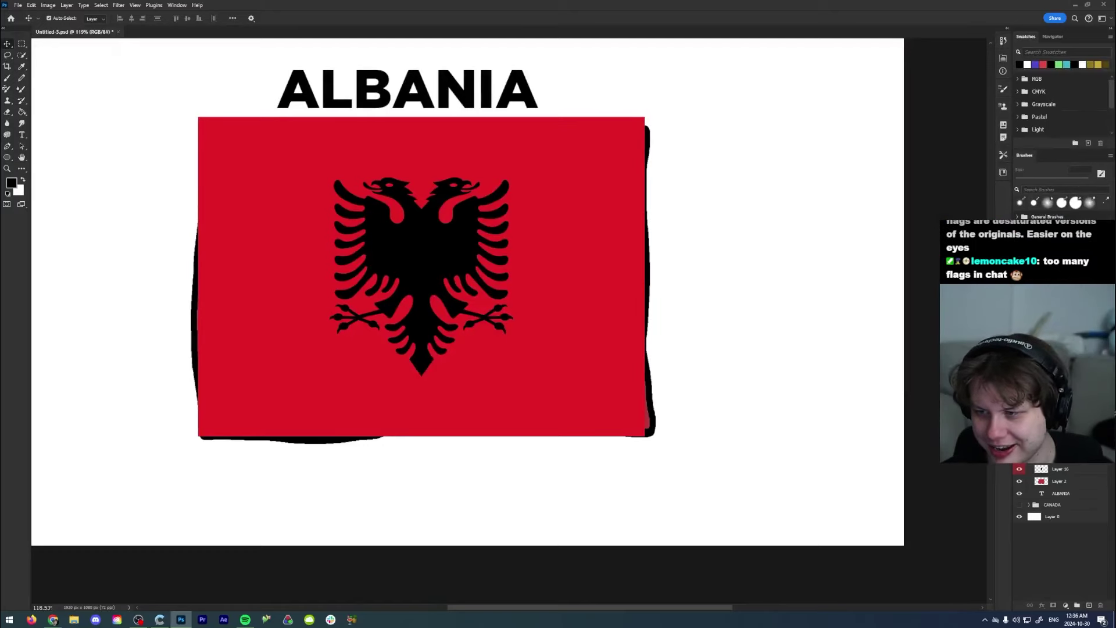
click(1019, 469)
click(1019, 468)
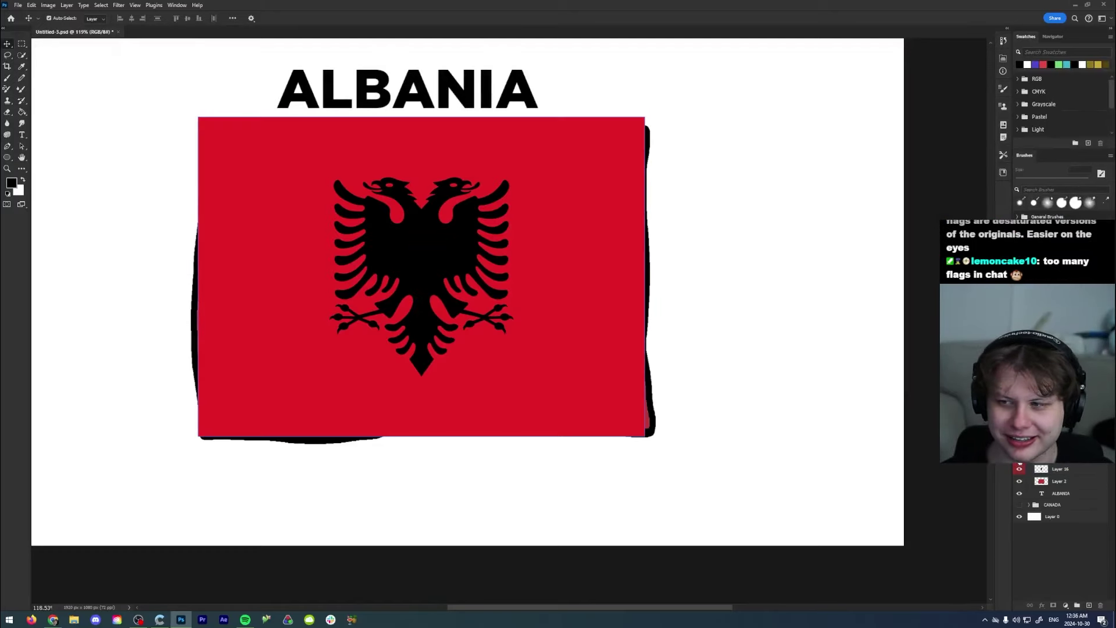
Step: Show the Nepal group and hide Albania's real flag, Layer 16 and Layer 2, leaving only the Albania title
click(1019, 445)
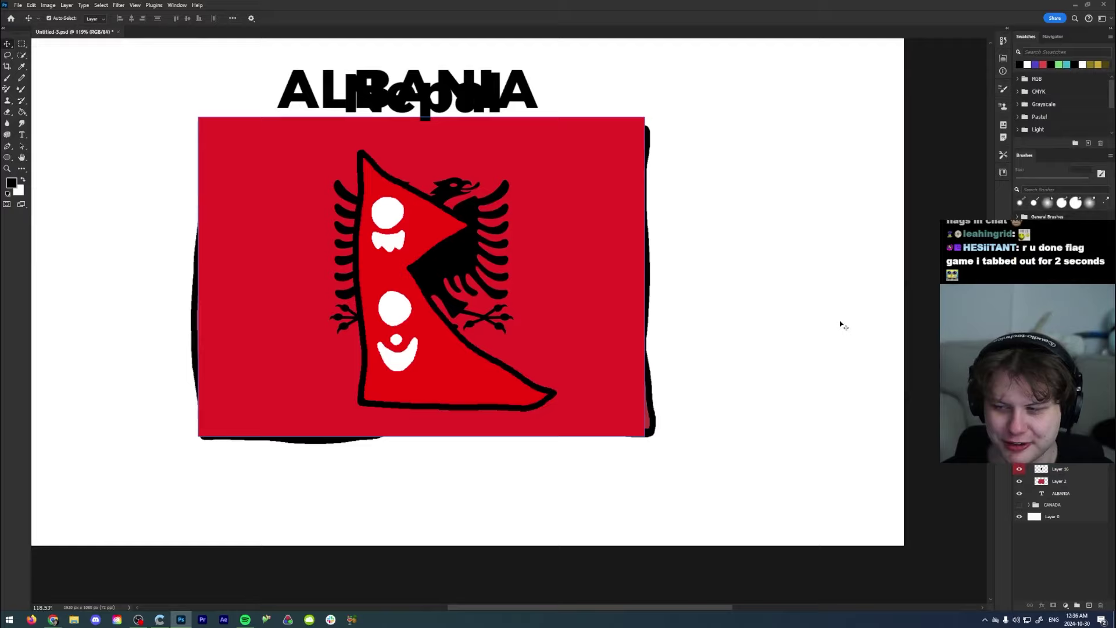
click(1019, 457)
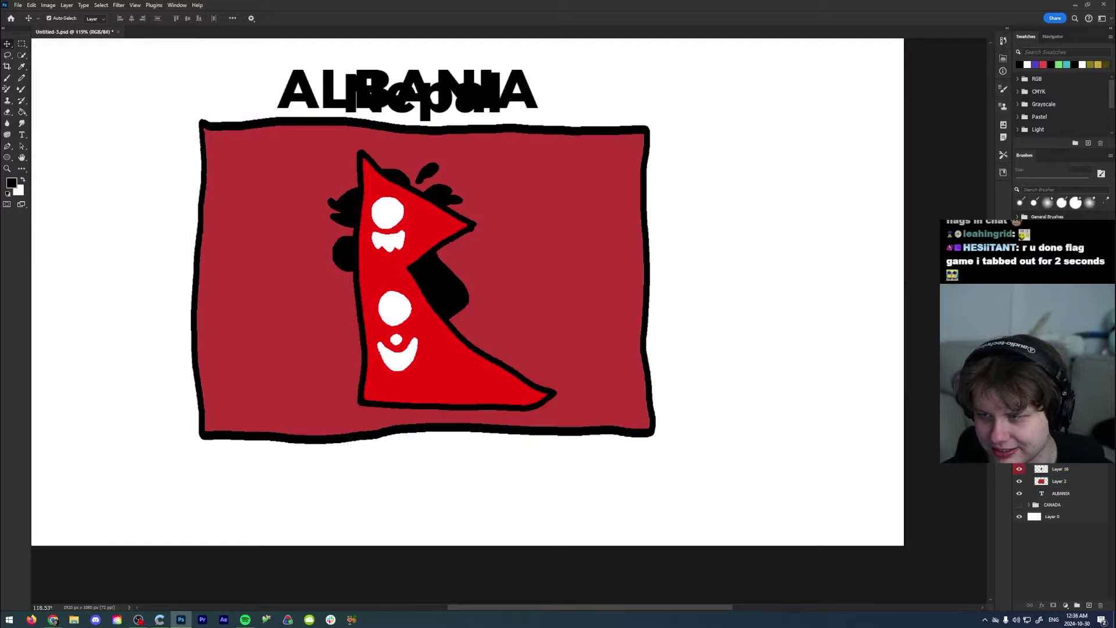
click(1020, 469)
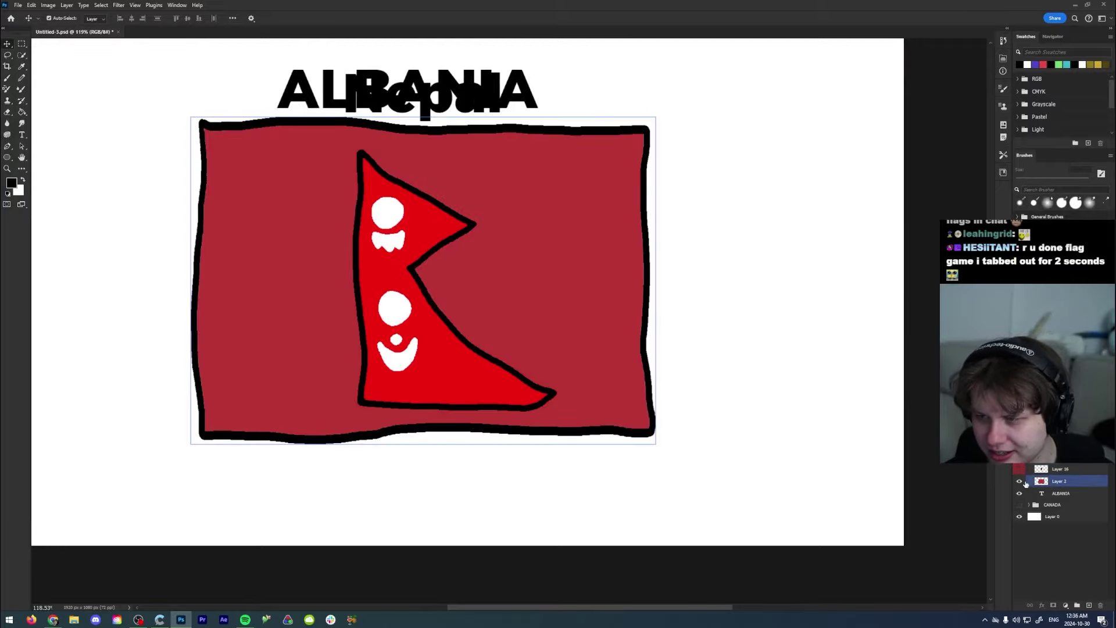
click(1021, 481)
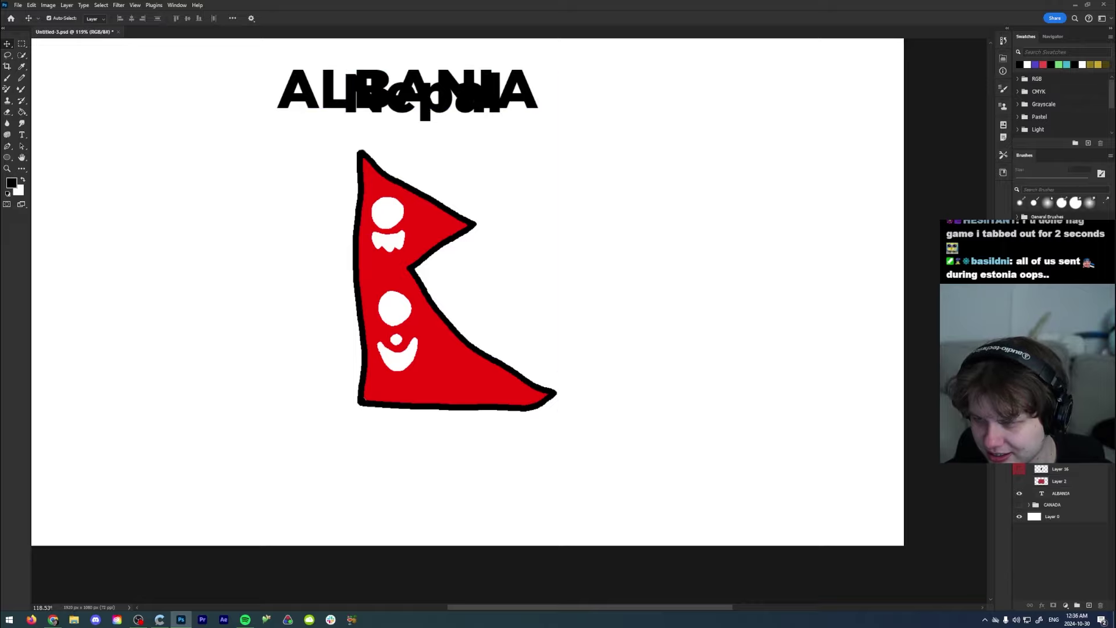
Step: Compare the Nepal drawing with the real Nepalese flag by repeatedly showing and hiding Layer 8
click(1052, 411)
click(1020, 423)
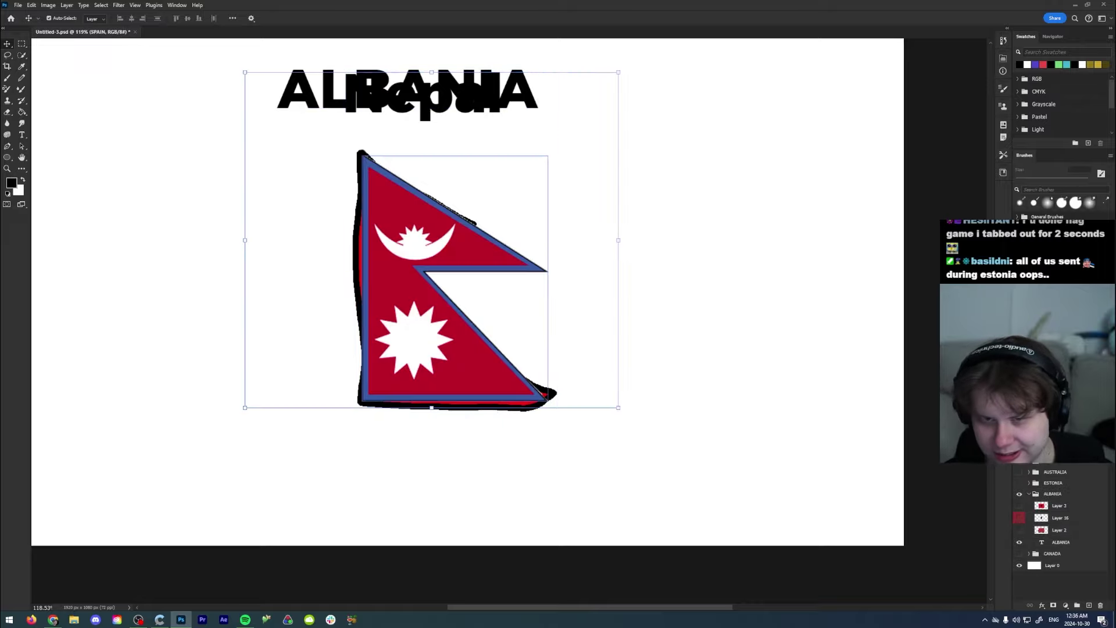
click(1020, 423)
click(1020, 423)
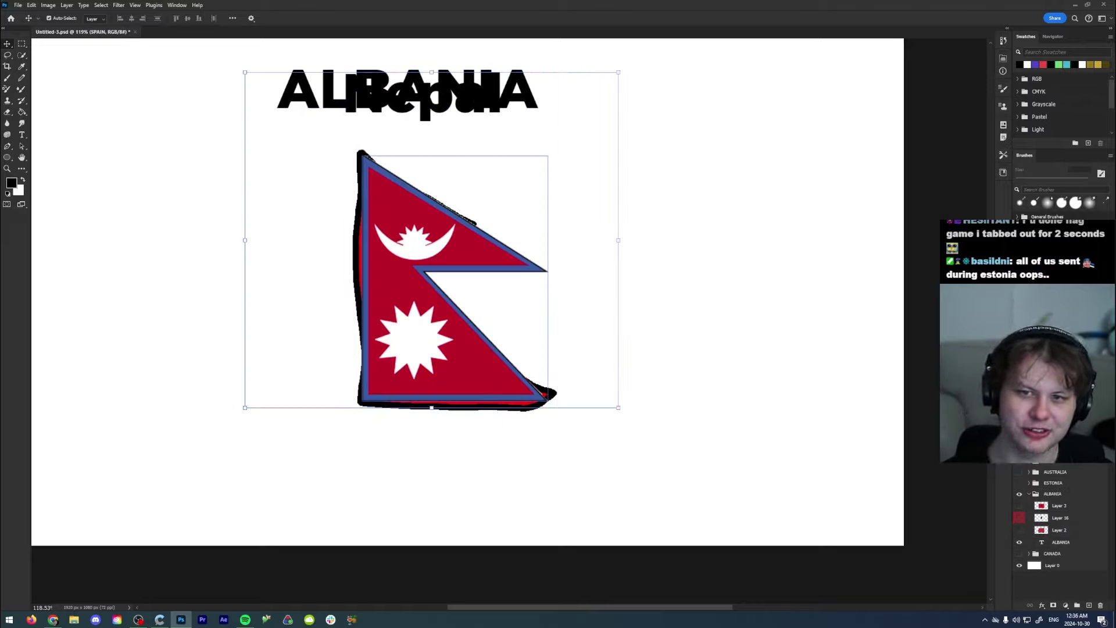
click(1020, 423)
Step: Replace the Nepal group with the Spain group and compare the Spain drawing with the real Spanish flag
click(1019, 459)
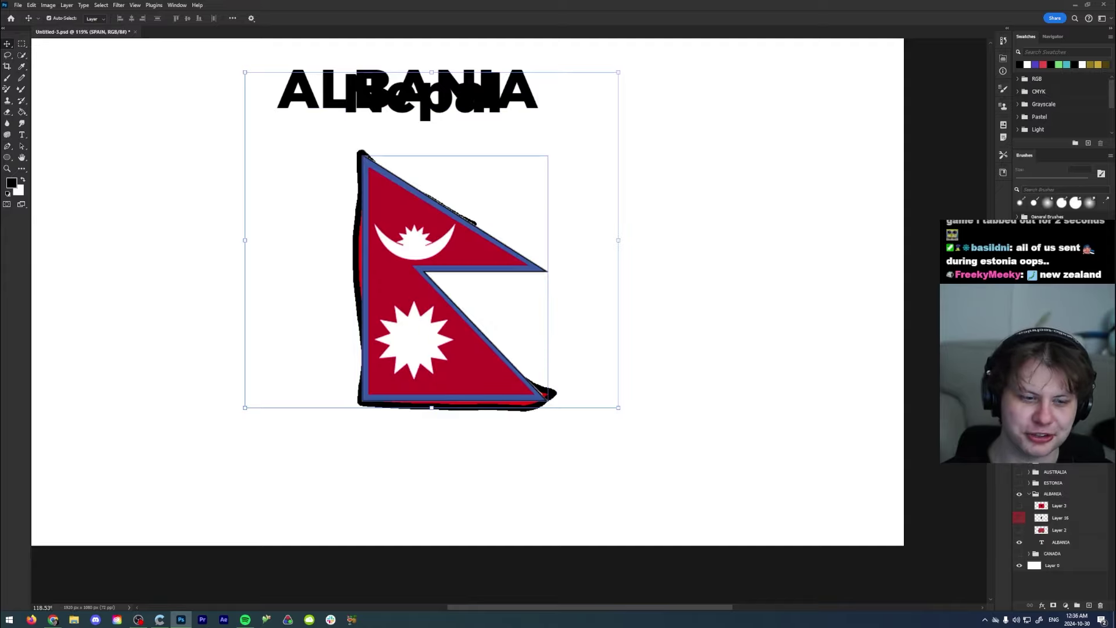
click(1019, 459)
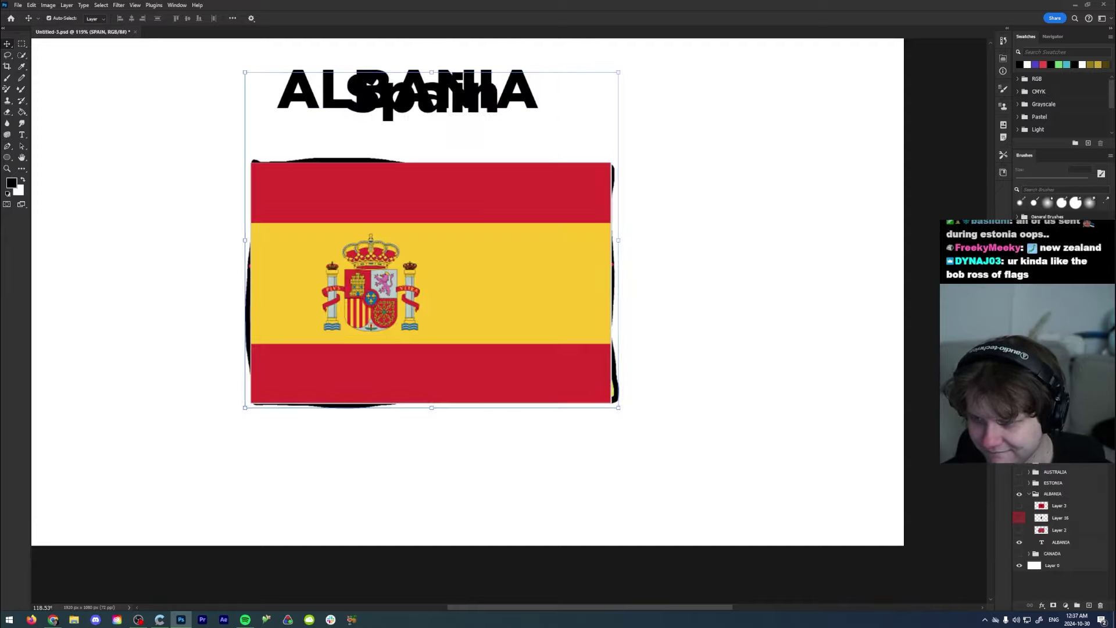
scroll(1058, 523, up, 2)
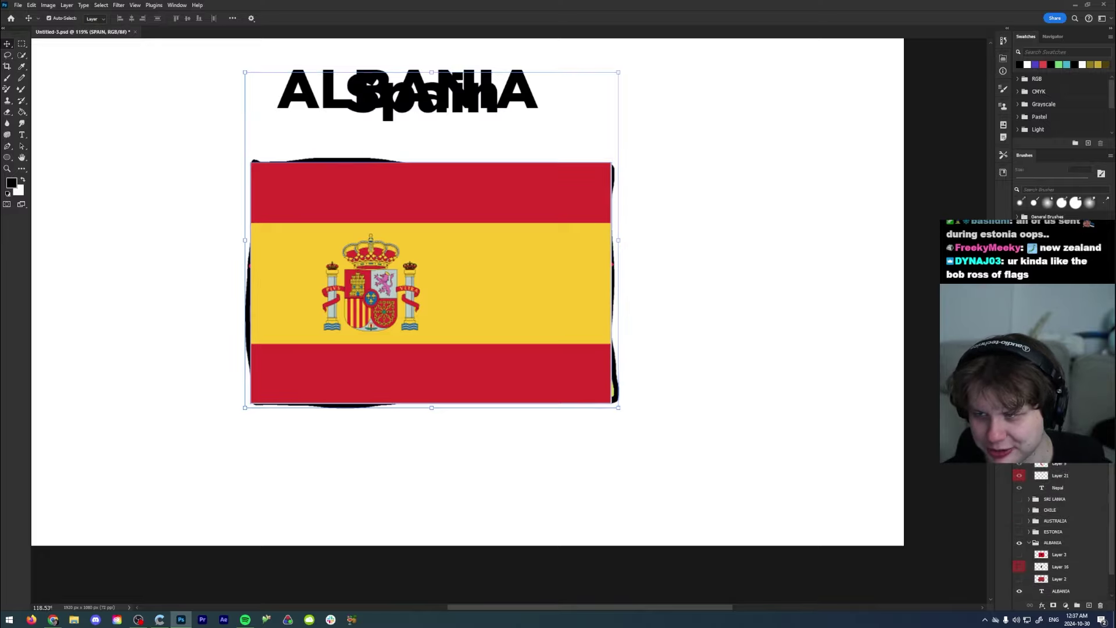
click(1019, 459)
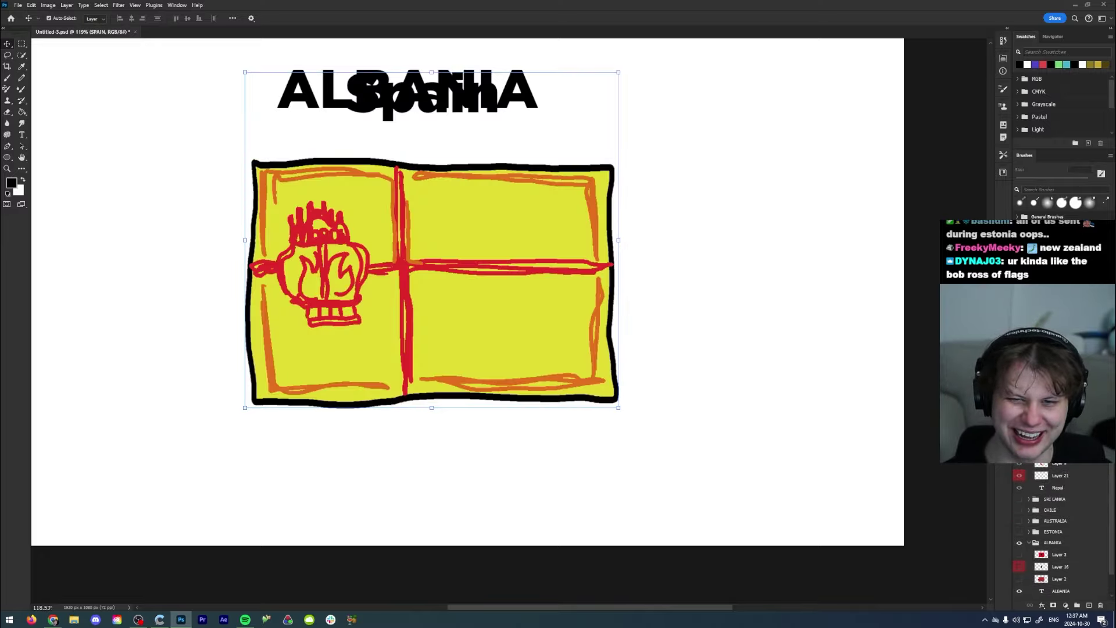
key(ctrl+z)
key(ctrl+shift+z)
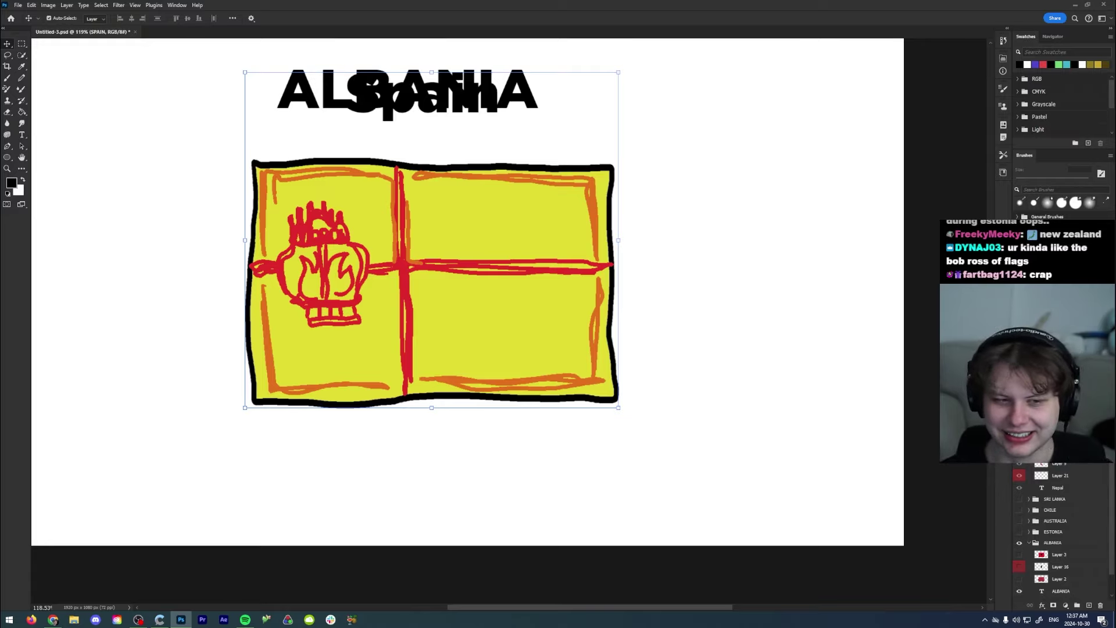
key(ctrl+z)
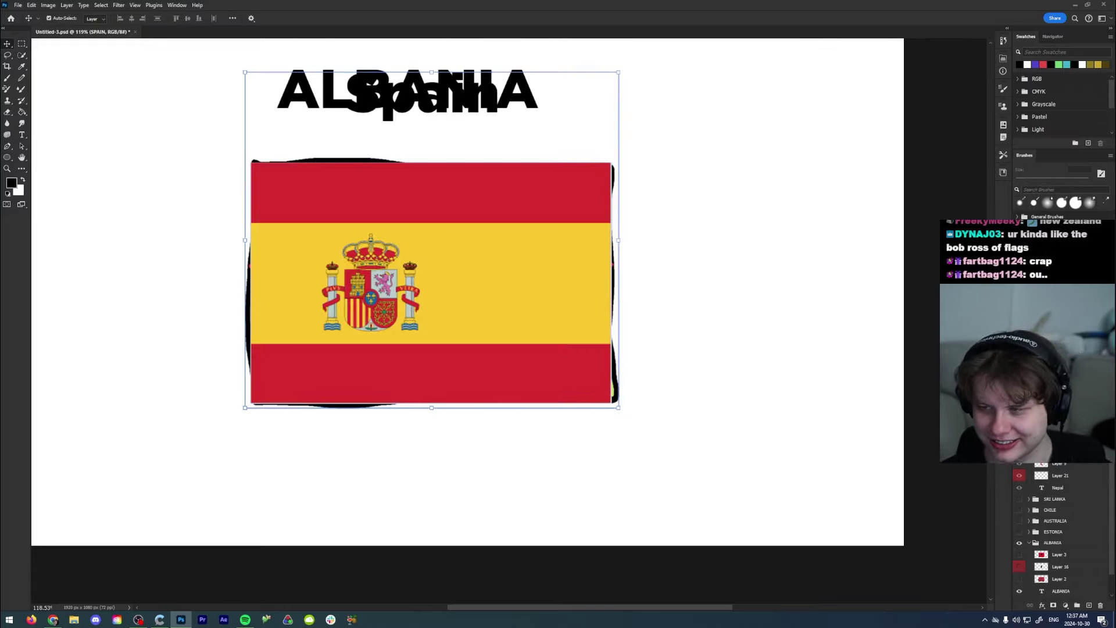
Step: Hide the Spain group, show the Mexico group, and compare the Mexico drawing with the real Mexican flag
key(ctrl+comma)
click(1019, 418)
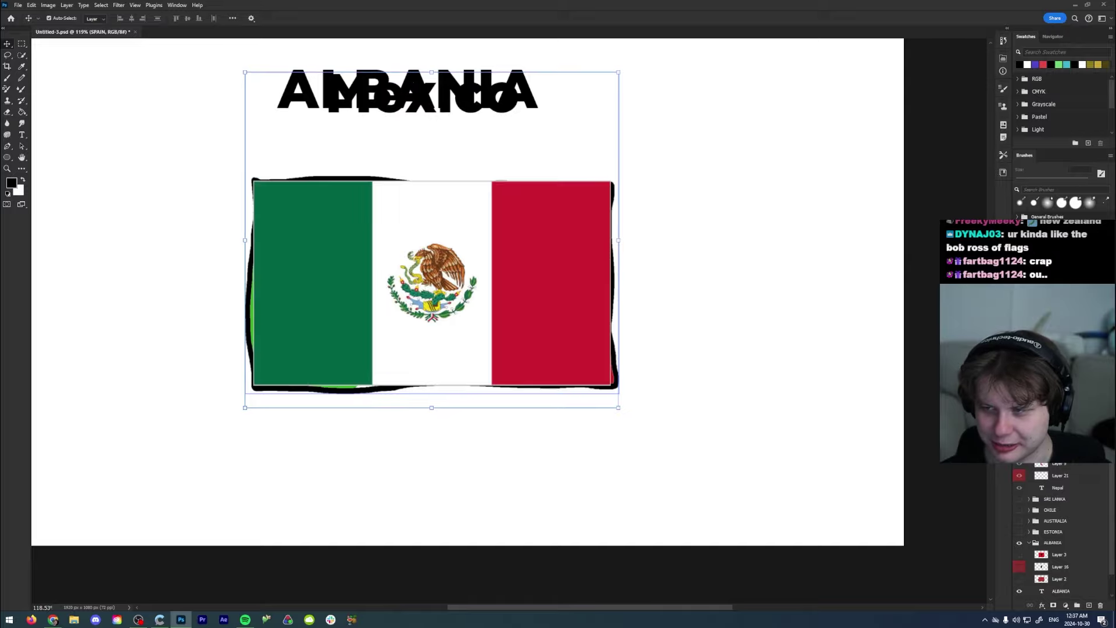
scroll(1058, 523, up, 2)
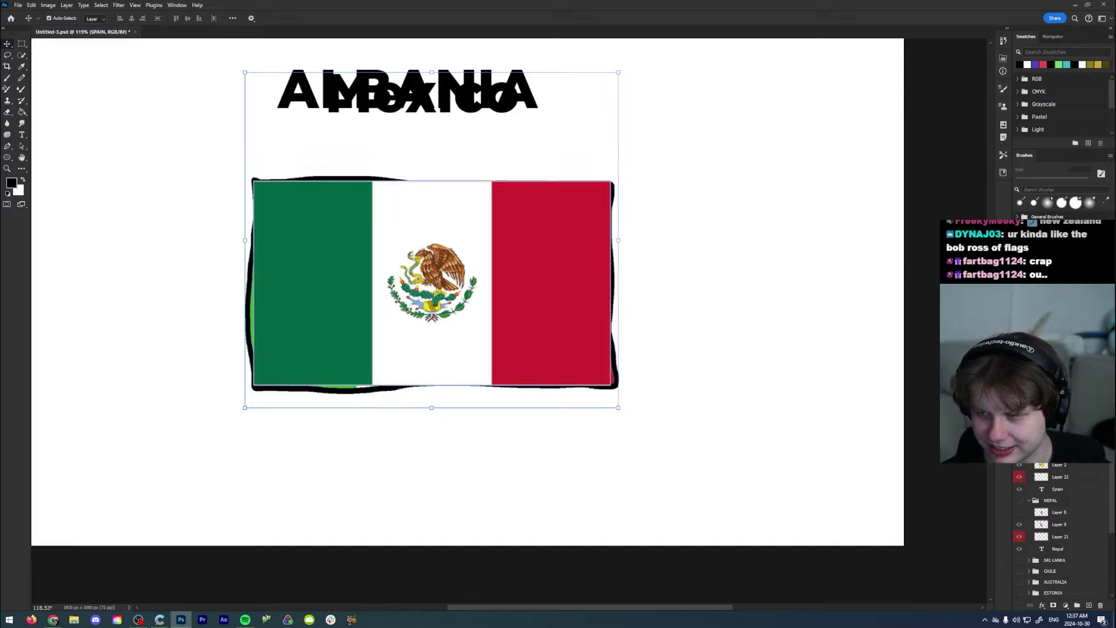
click(1019, 394)
click(1019, 393)
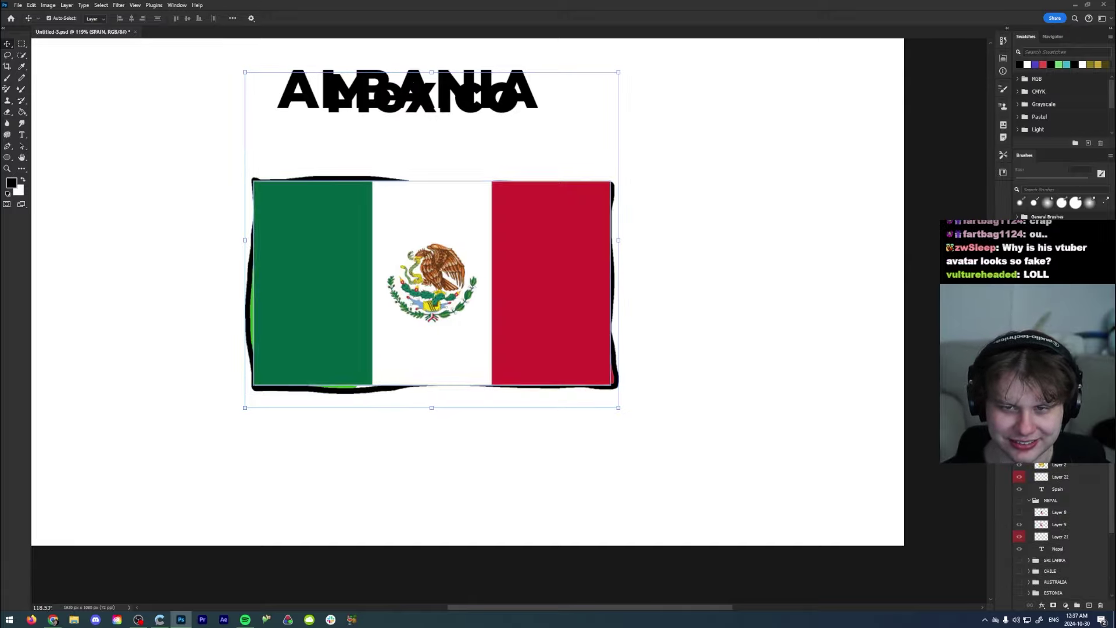
click(1019, 394)
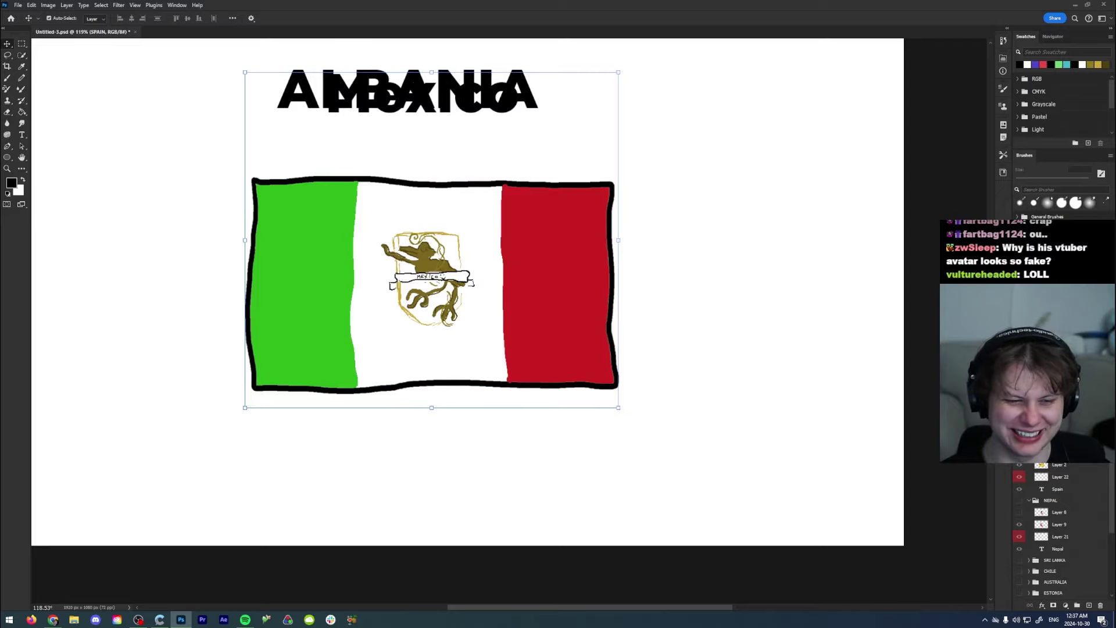
click(1019, 453)
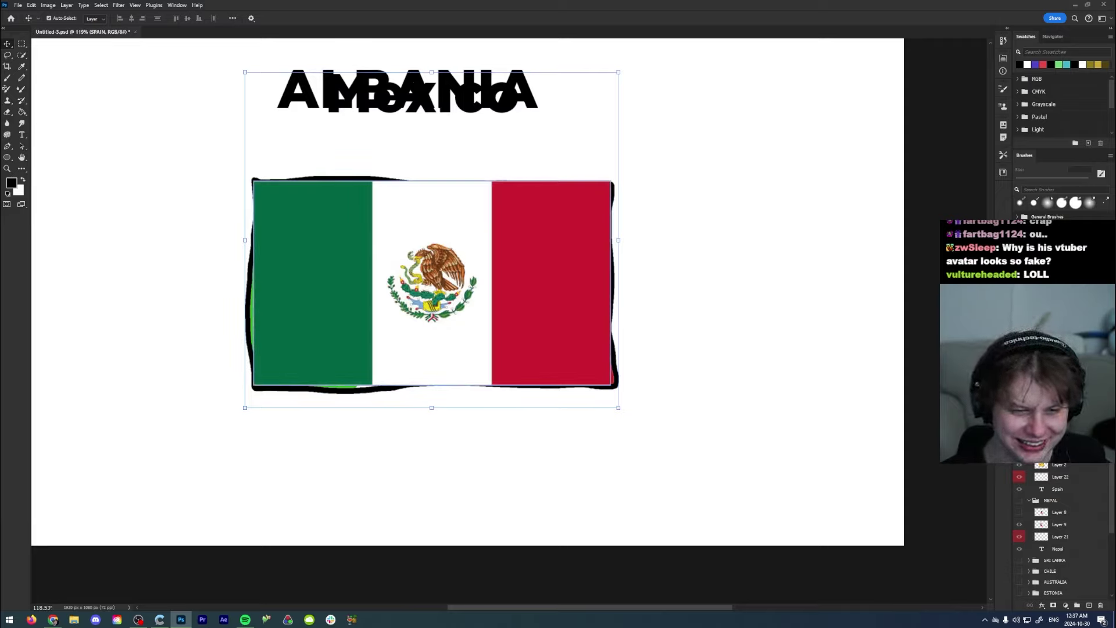
click(1019, 393)
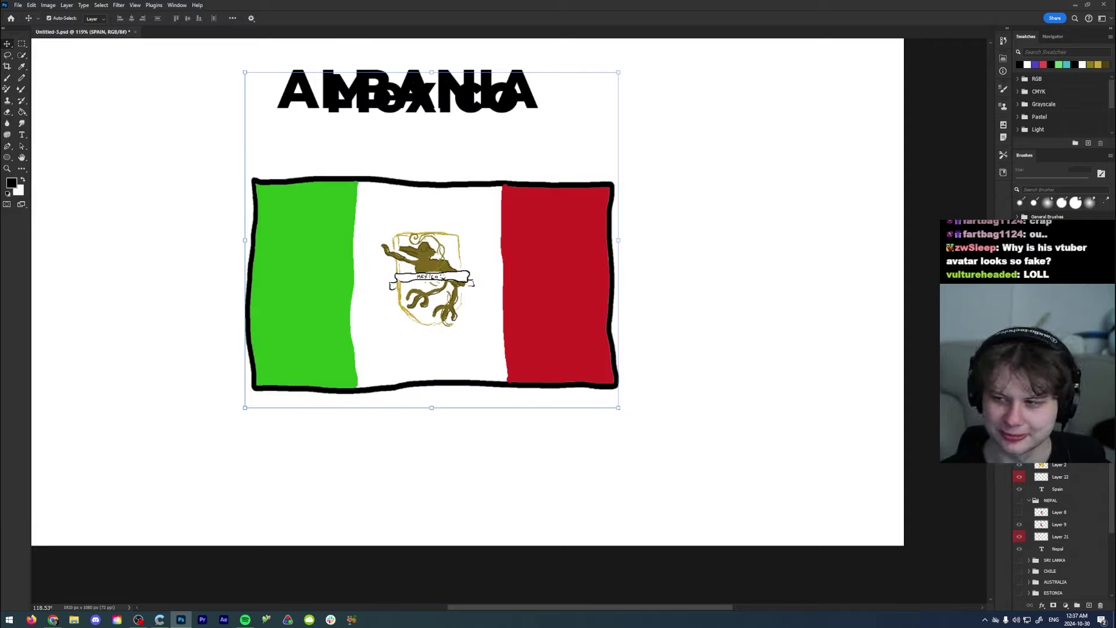
Step: Hide the Mexico group, show the Lesotho group, and compare the Lesotho drawing with its real flag
click(1019, 441)
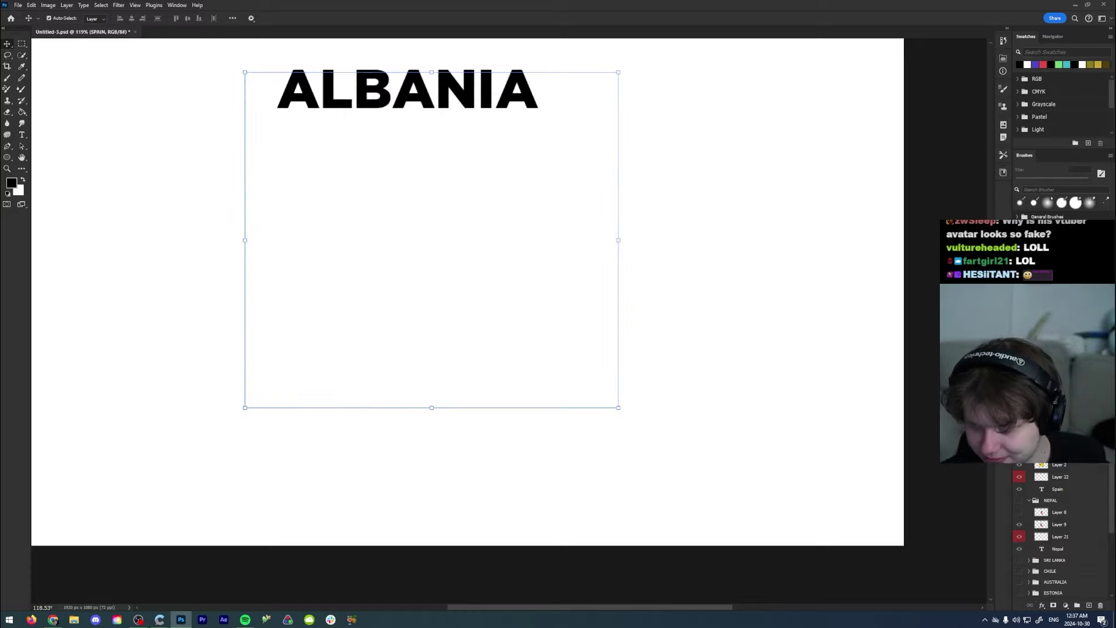
click(1019, 359)
scroll(1019, 358, up, 2)
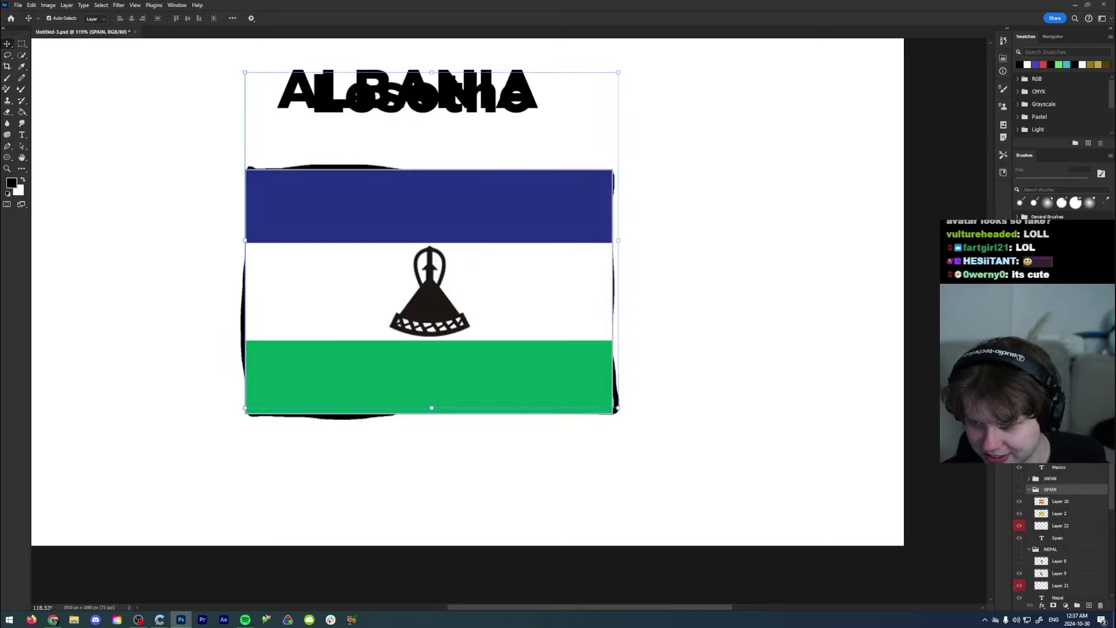
click(1019, 371)
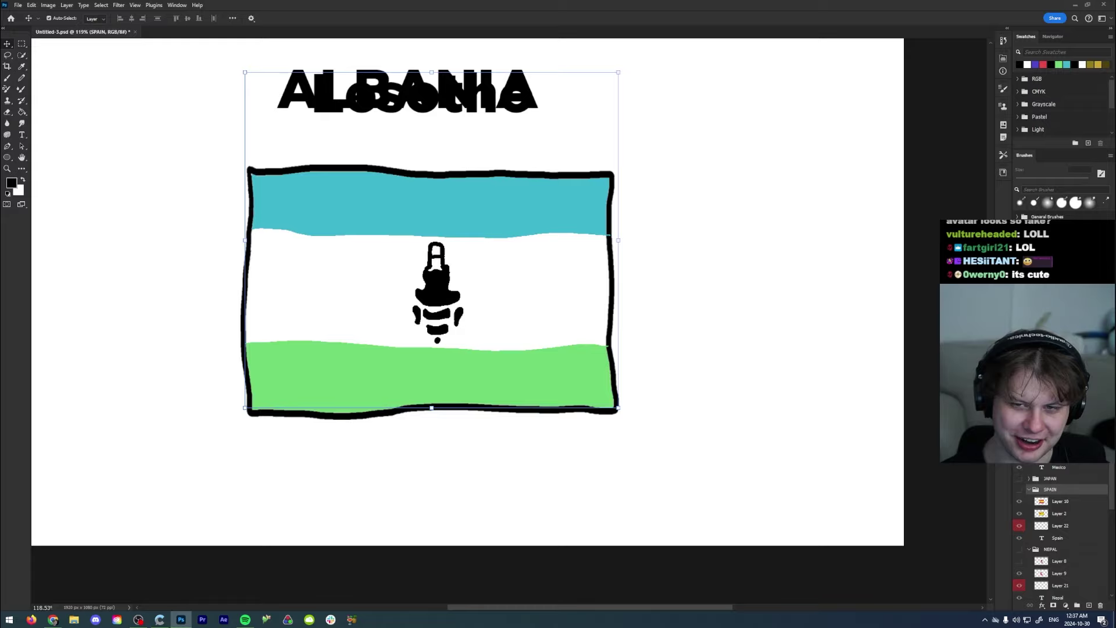
click(1020, 370)
click(1019, 371)
click(1019, 371)
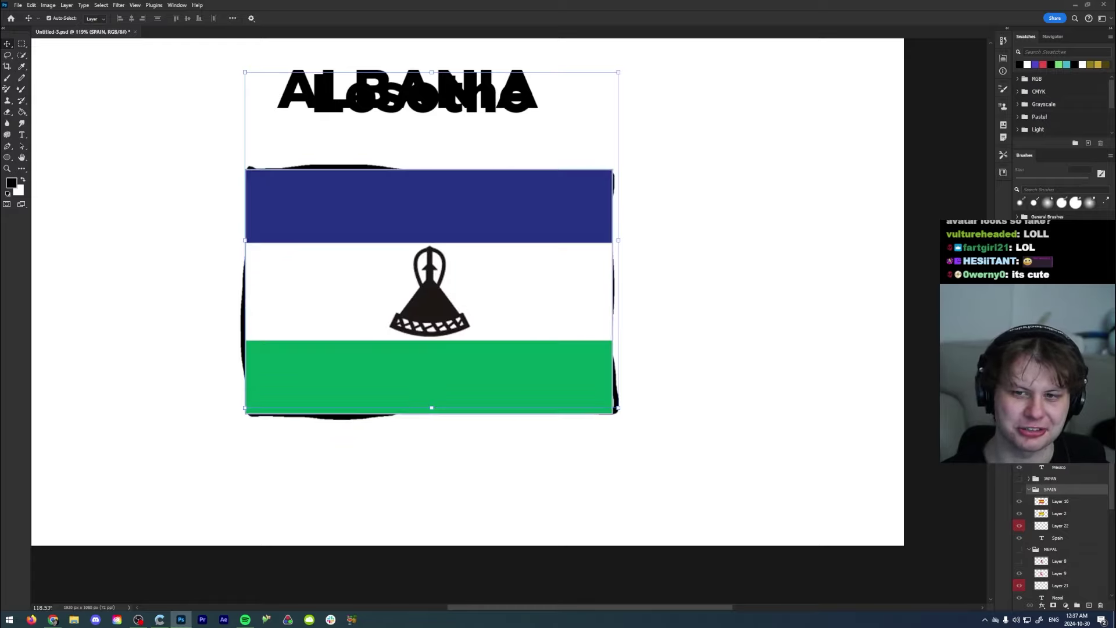
Step: Hide the Lesotho group, then show and expand the CHILE group to reveal its layers
click(1019, 359)
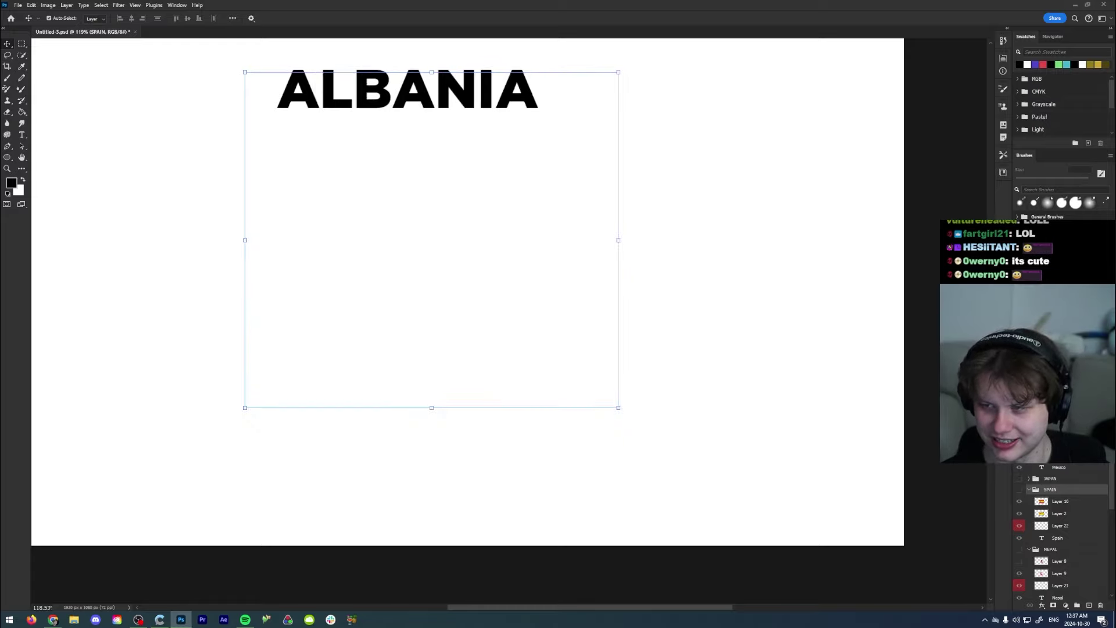
scroll(1063, 532, down, 4)
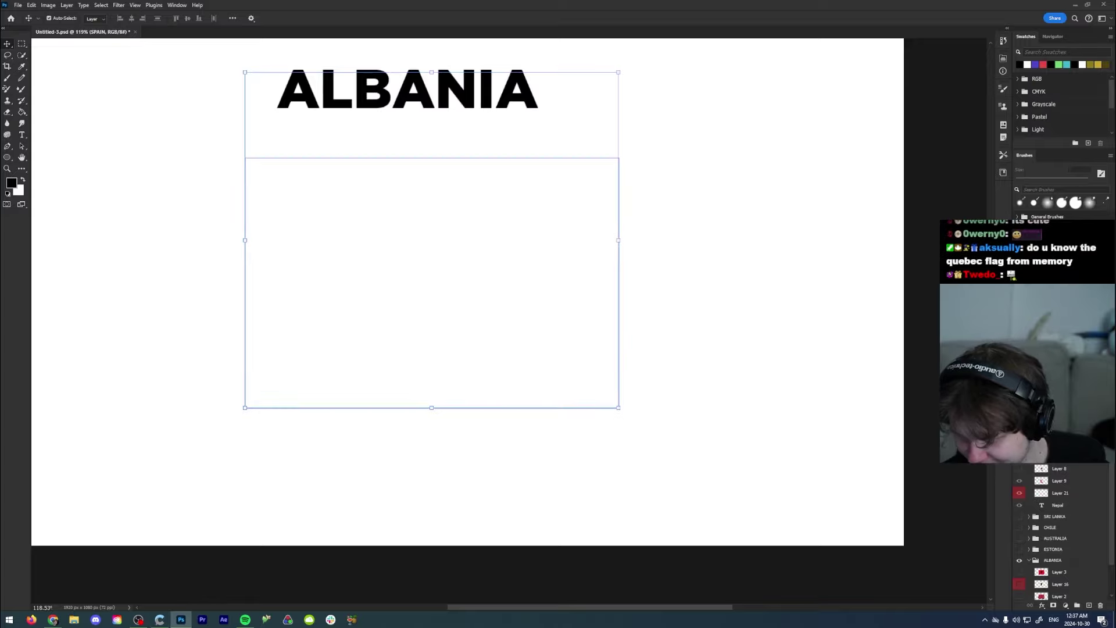
scroll(1046, 523, down, 1)
scroll(1019, 508, down, 1)
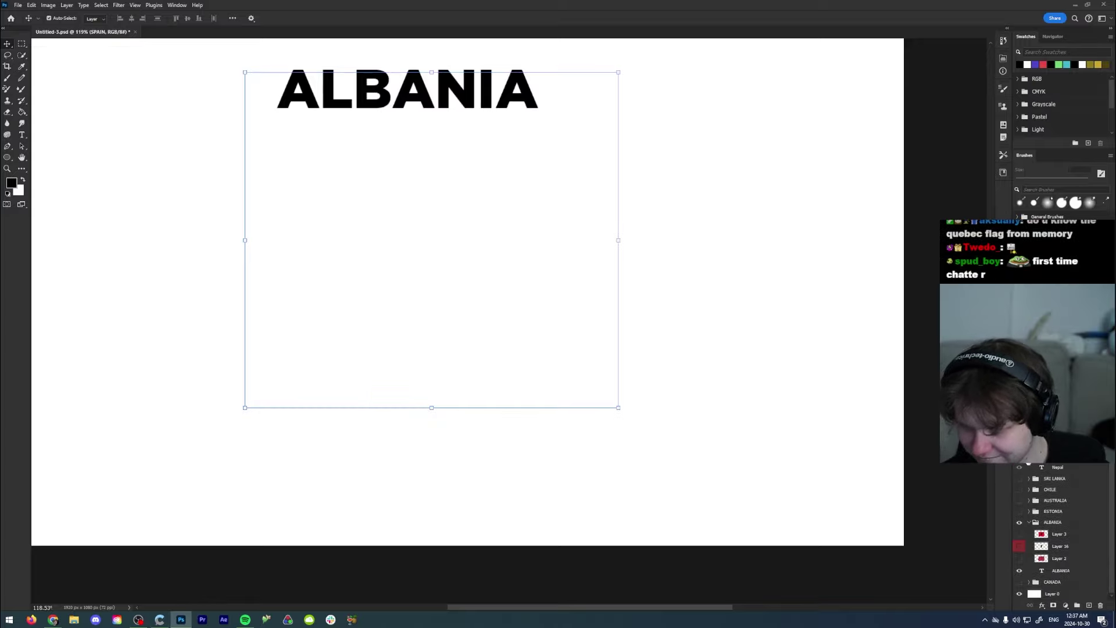
click(1019, 489)
click(1029, 489)
click(1044, 513)
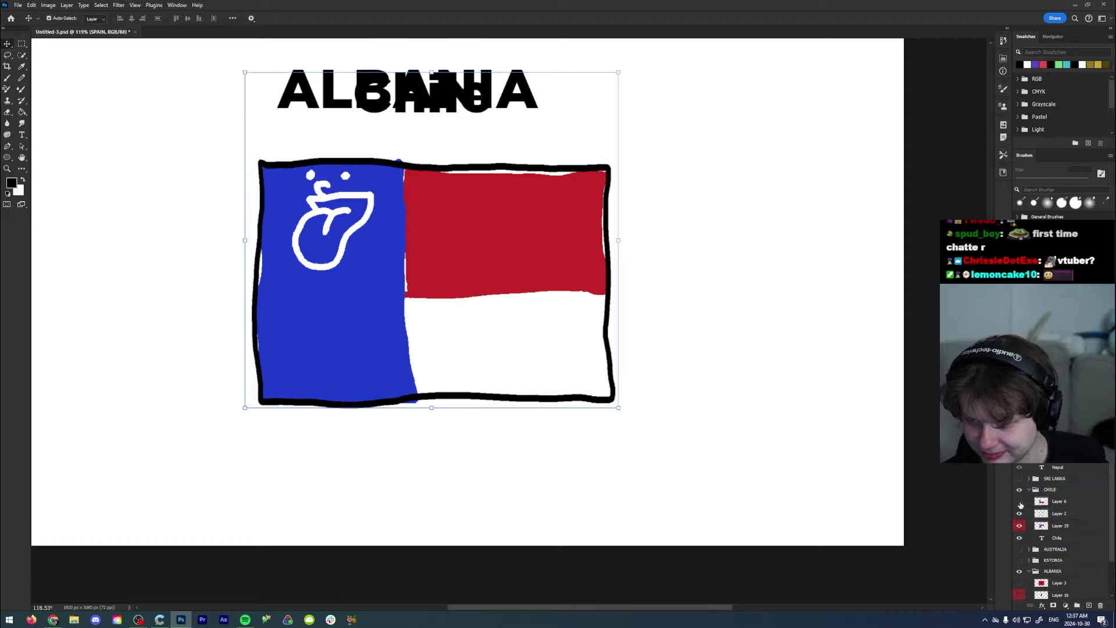
Step: Compare the Chile drawing with the real Chilean flag by repeatedly showing and hiding Layer 6
click(1019, 501)
click(1019, 501)
click(1019, 502)
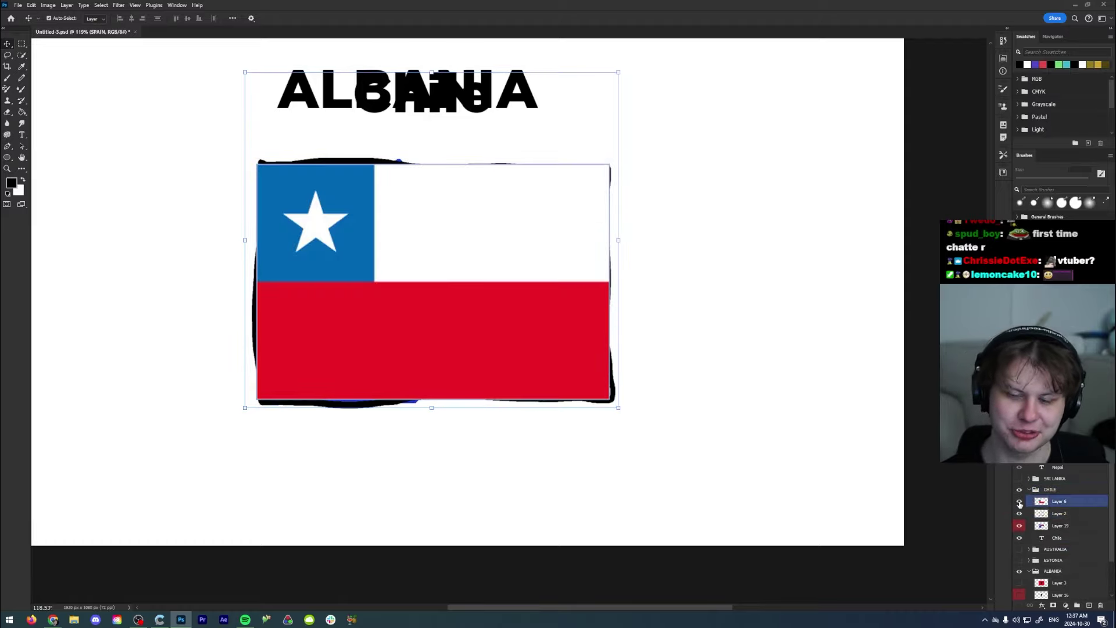
click(1019, 502)
click(1019, 502)
click(1019, 503)
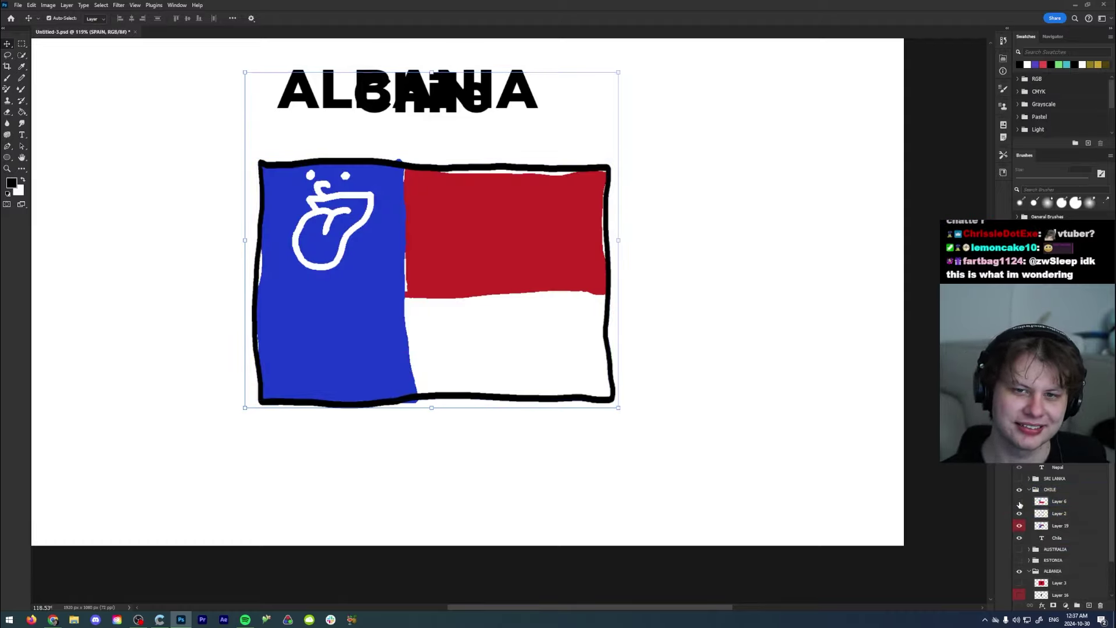
click(1019, 503)
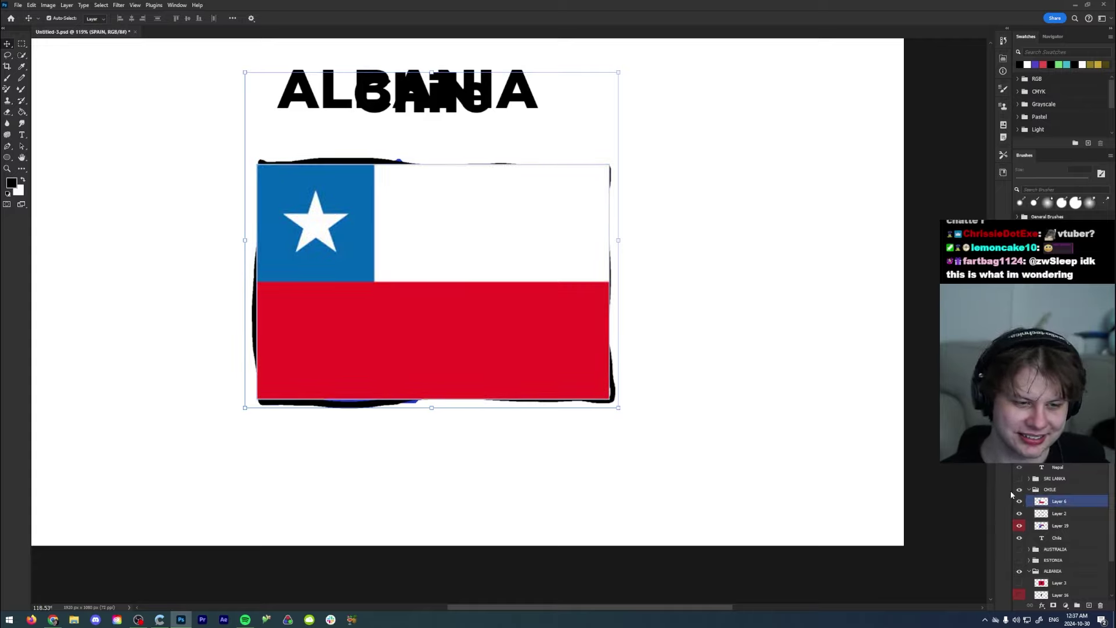